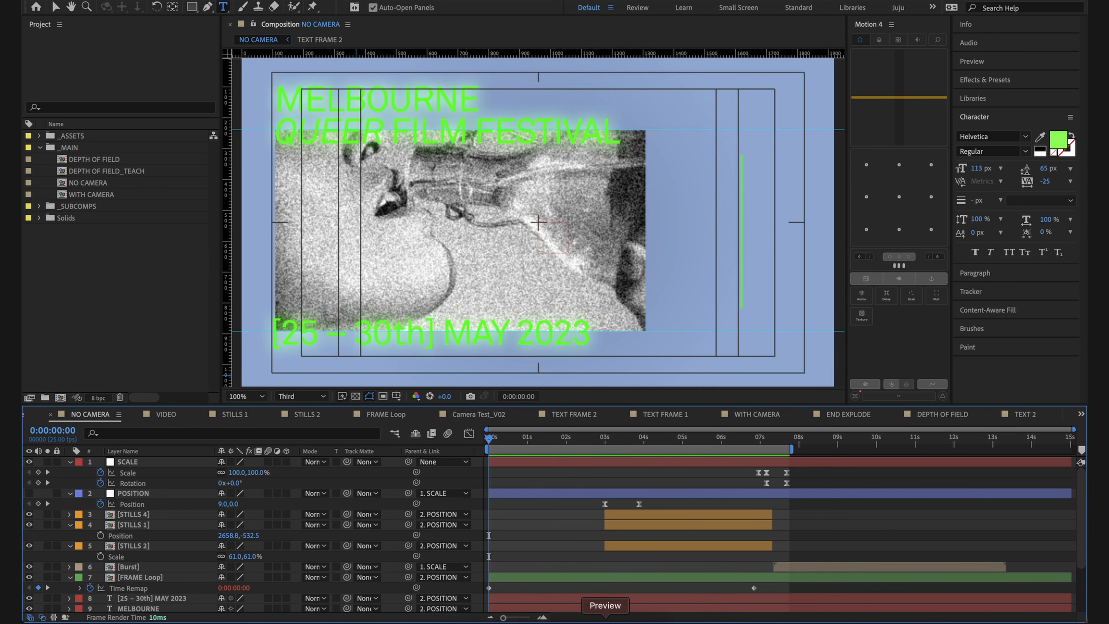
Step: Switch to Preview and review the two-frame festival storyboard screenshot, and put its window away
{"action": "left_click", "coordinate": [605, 619]}
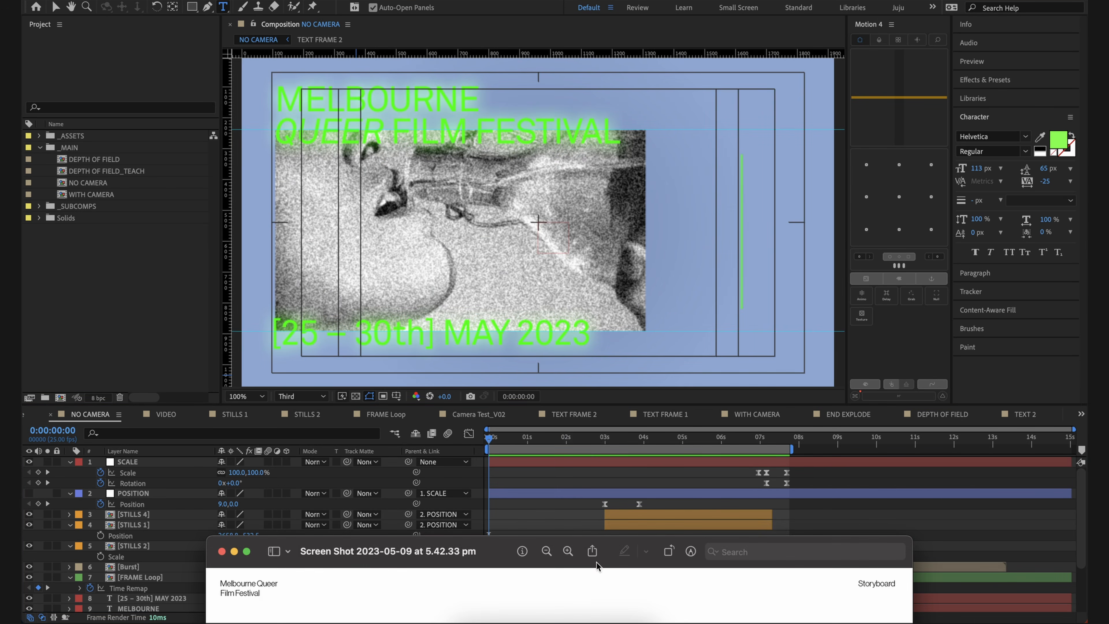
{"action": "left_click_drag", "start_coordinate": [502, 551], "coordinate": [464, 92]}
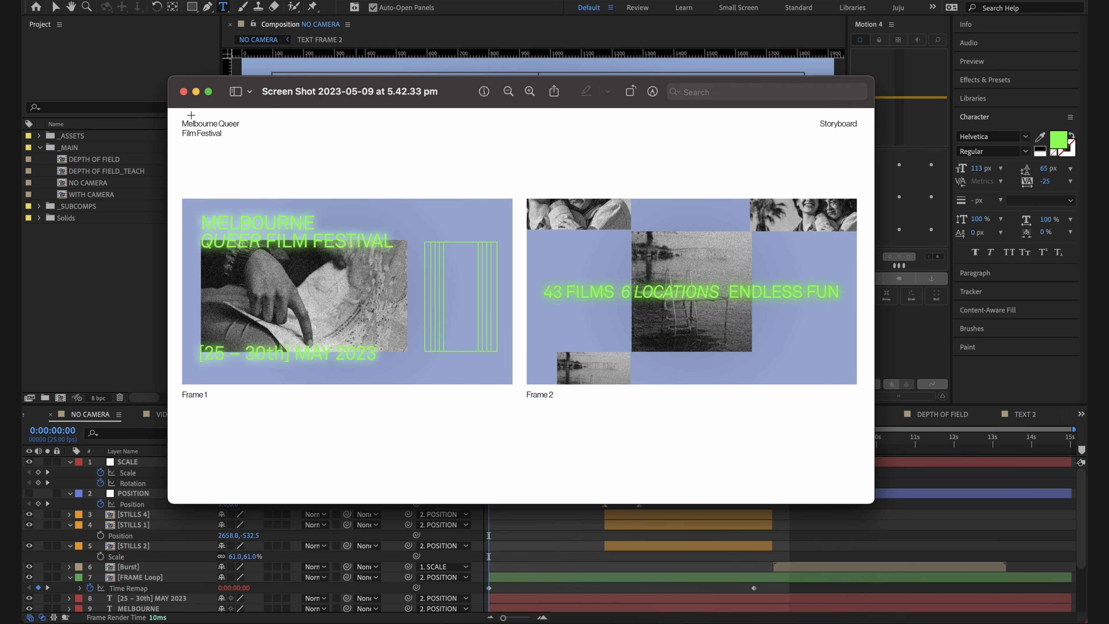
{"action": "left_click_drag", "start_coordinate": [270, 104], "coordinate": [266, 89]}
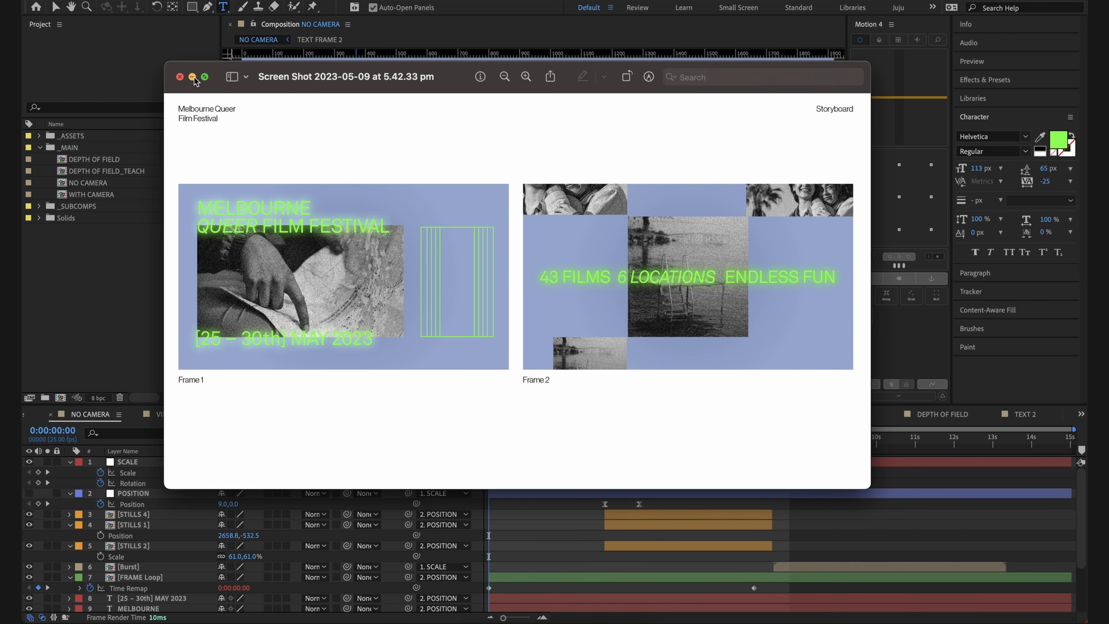
{"action": "left_click", "coordinate": [192, 77]}
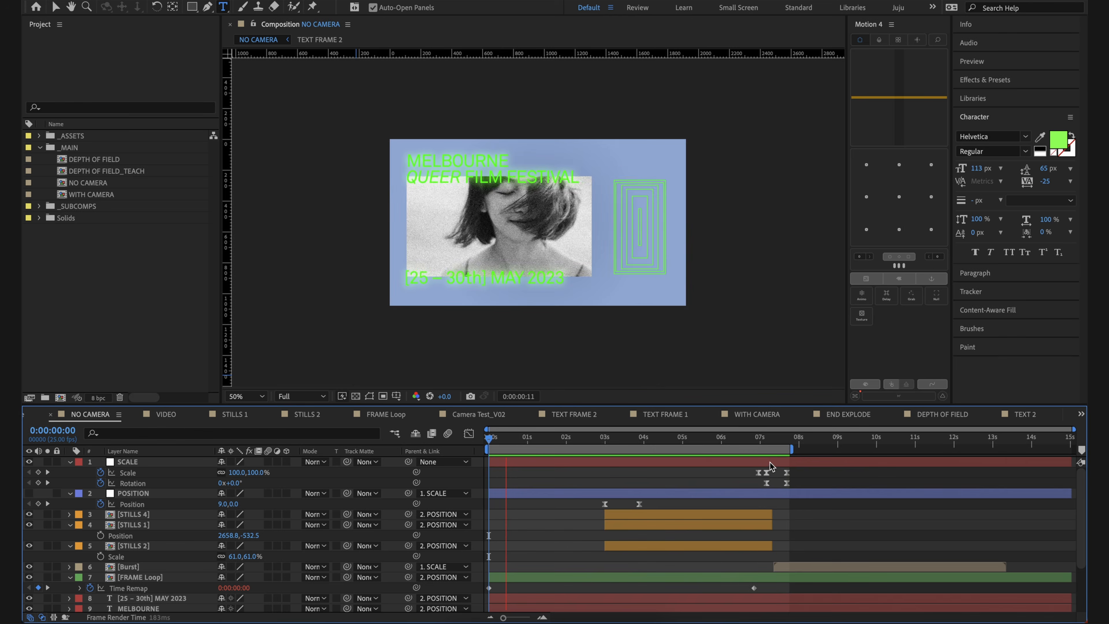
Step: Scrub the NO CAMERA timeline from about three to four seconds to examine the null-driven transition between the frames
{"action": "left_click_drag", "start_coordinate": [746, 439], "coordinate": [613, 448]}
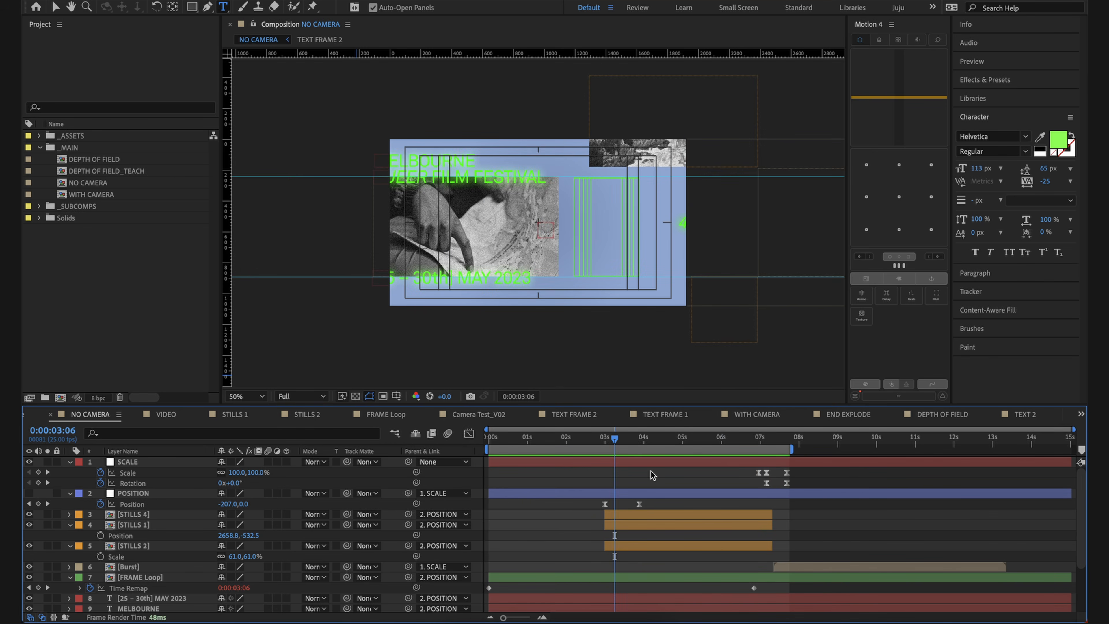
{"action": "left_click", "coordinate": [660, 494]}
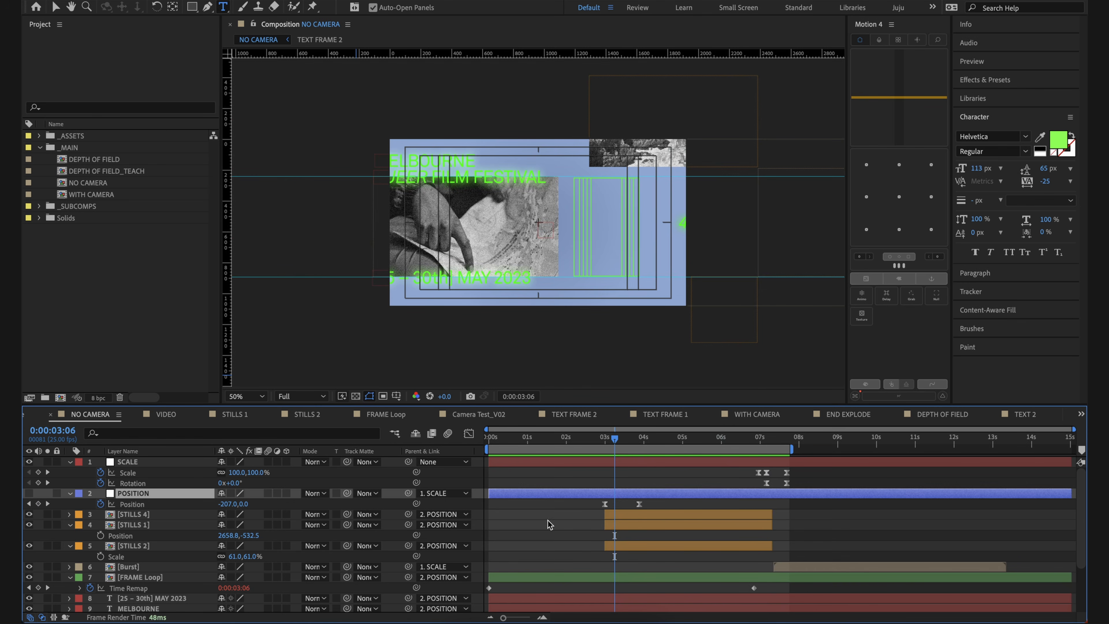
{"action": "left_click", "coordinate": [650, 476]}
{"action": "left_click_drag", "start_coordinate": [641, 443], "coordinate": [658, 467]}
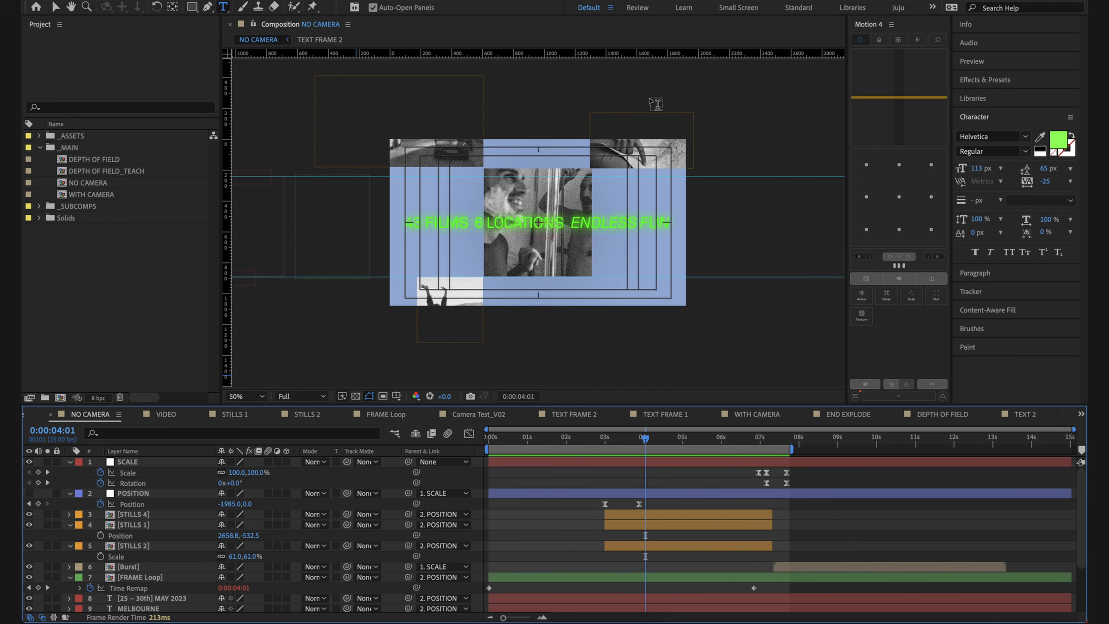
{"action": "mouse_move", "coordinate": [640, 437]}
{"action": "left_mouse_down"}
{"action": "mouse_move", "coordinate": [592, 445]}
{"action": "mouse_move", "coordinate": [657, 457]}
{"action": "mouse_move", "coordinate": [676, 439]}
{"action": "mouse_move", "coordinate": [646, 438]}
{"action": "left_mouse_up"}
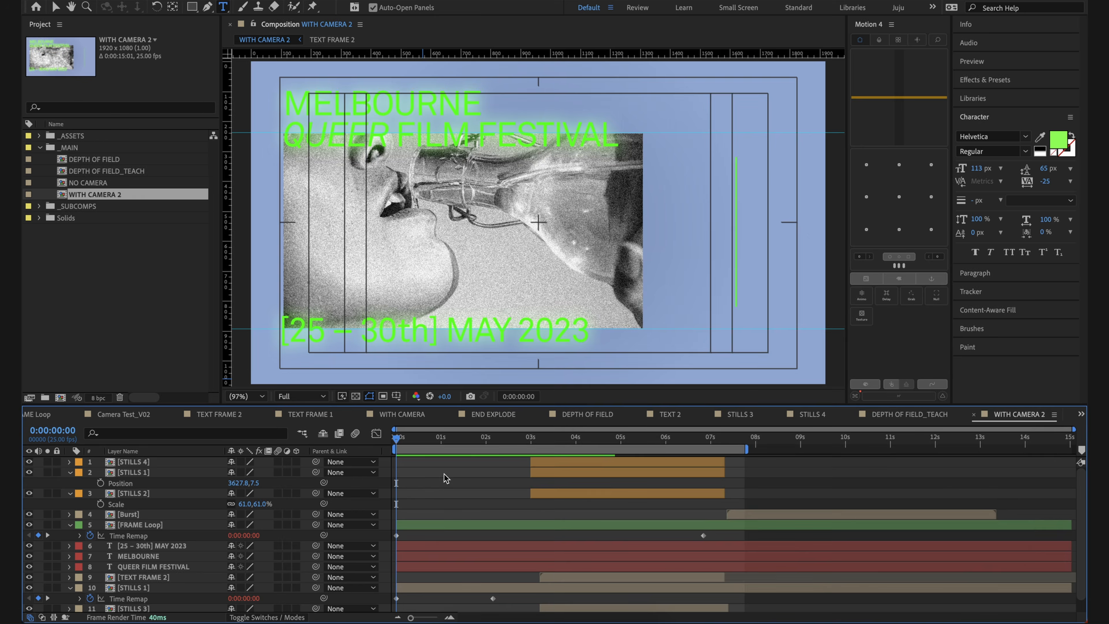
Step: Start a new camera layer in the WITH CAMERA 2 composition and choose the 50mm preset
{"action": "right_click", "coordinate": [439, 470]}
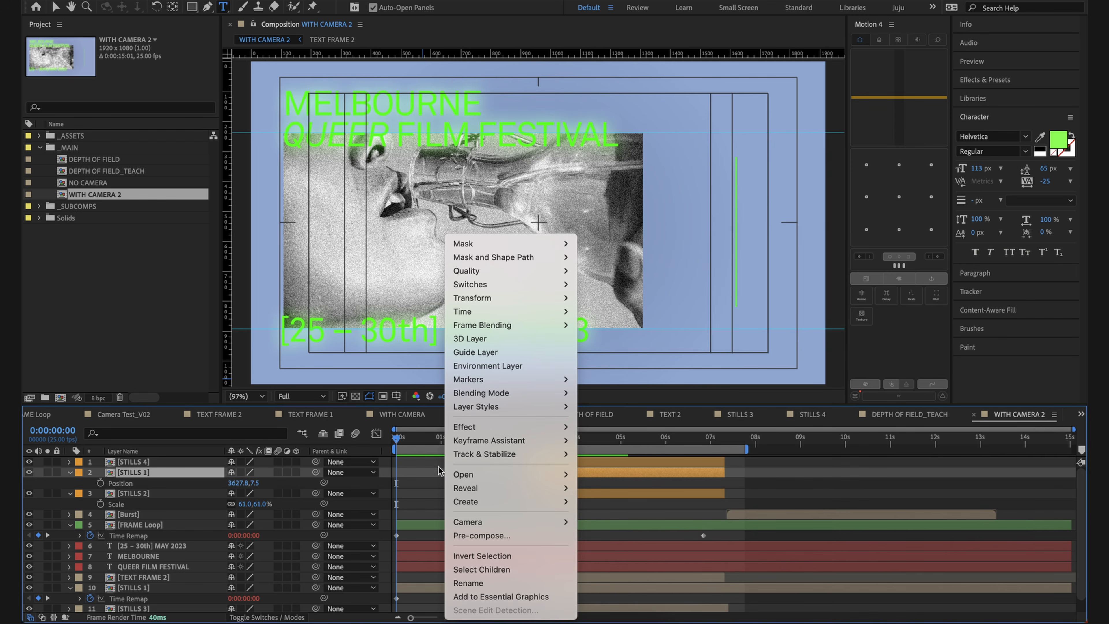
{"action": "left_click", "coordinate": [419, 475]}
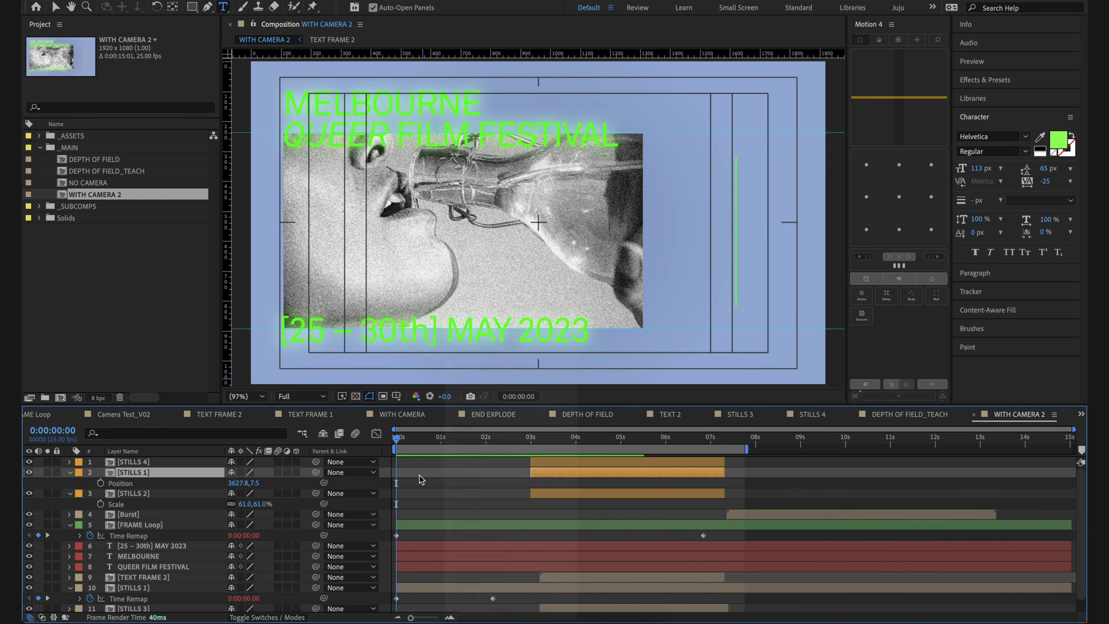
{"action": "right_click", "coordinate": [464, 507]}
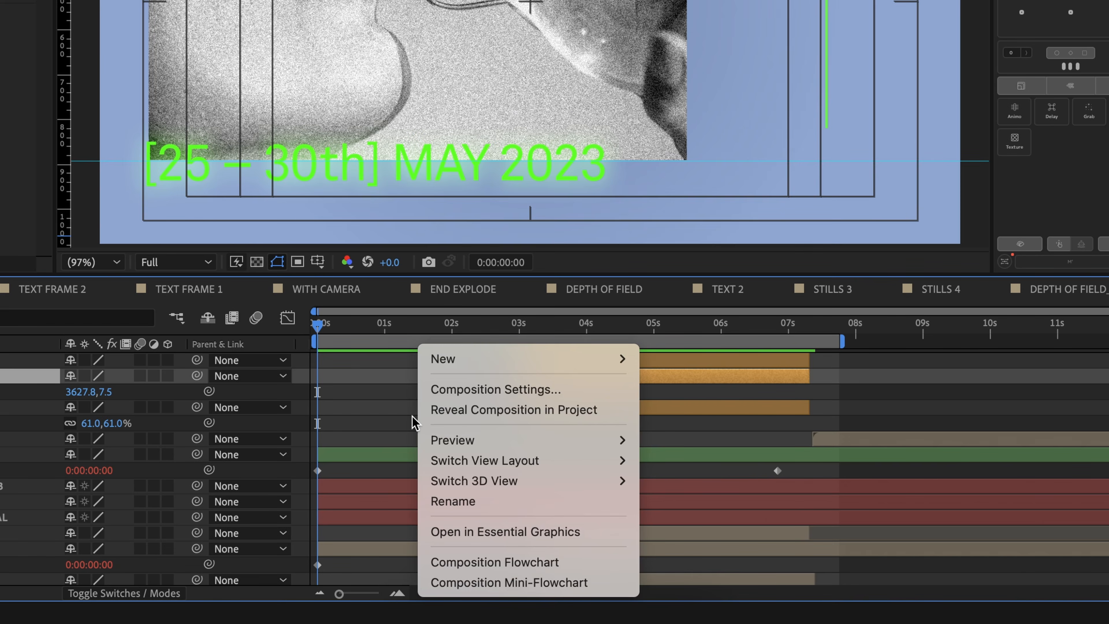
{"action": "mouse_move", "coordinate": [480, 357]}
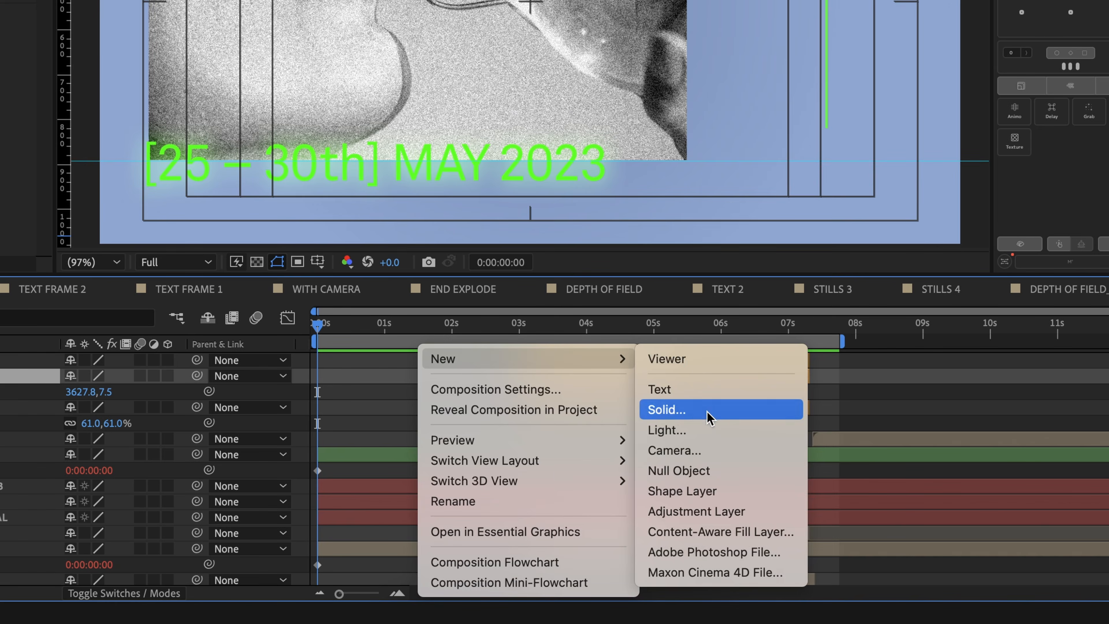
{"action": "left_click", "coordinate": [704, 448]}
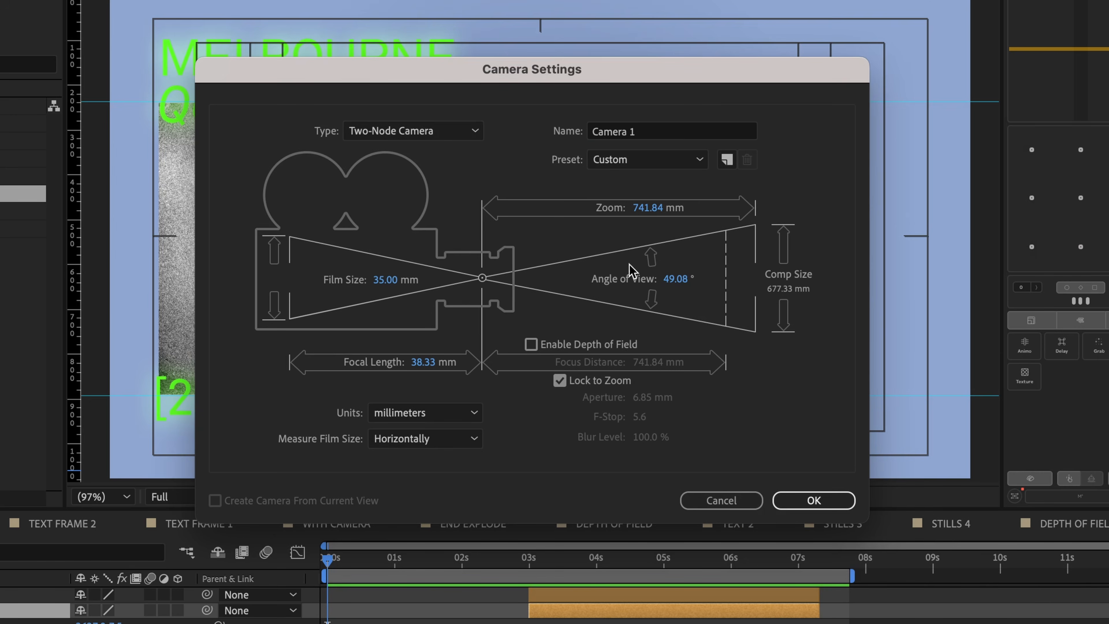
{"action": "left_click", "coordinate": [676, 168]}
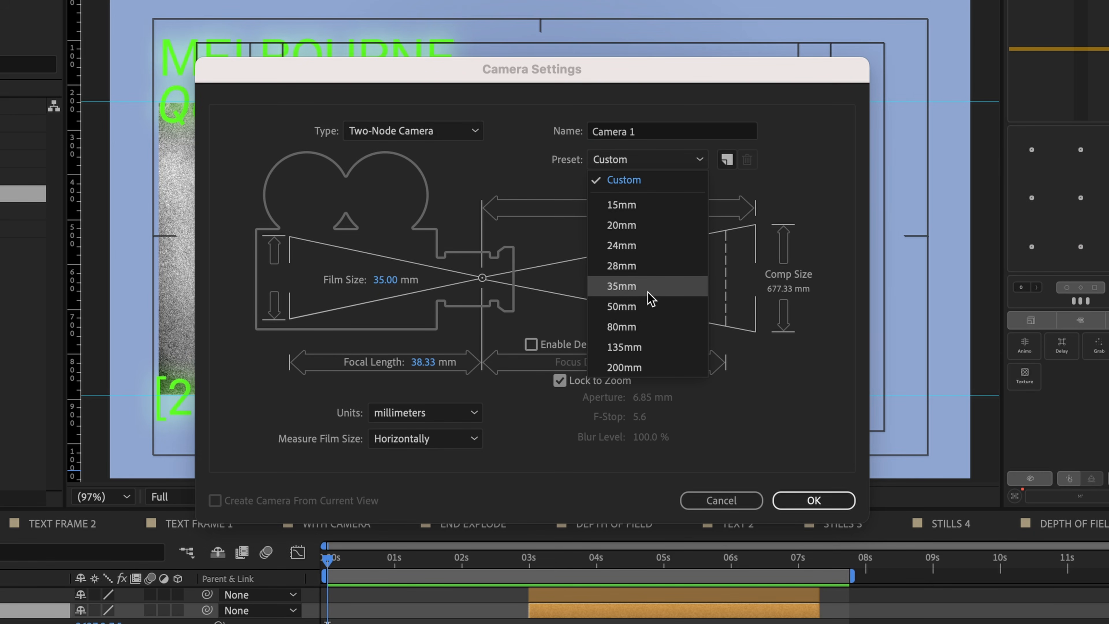
{"action": "left_click", "coordinate": [653, 315]}
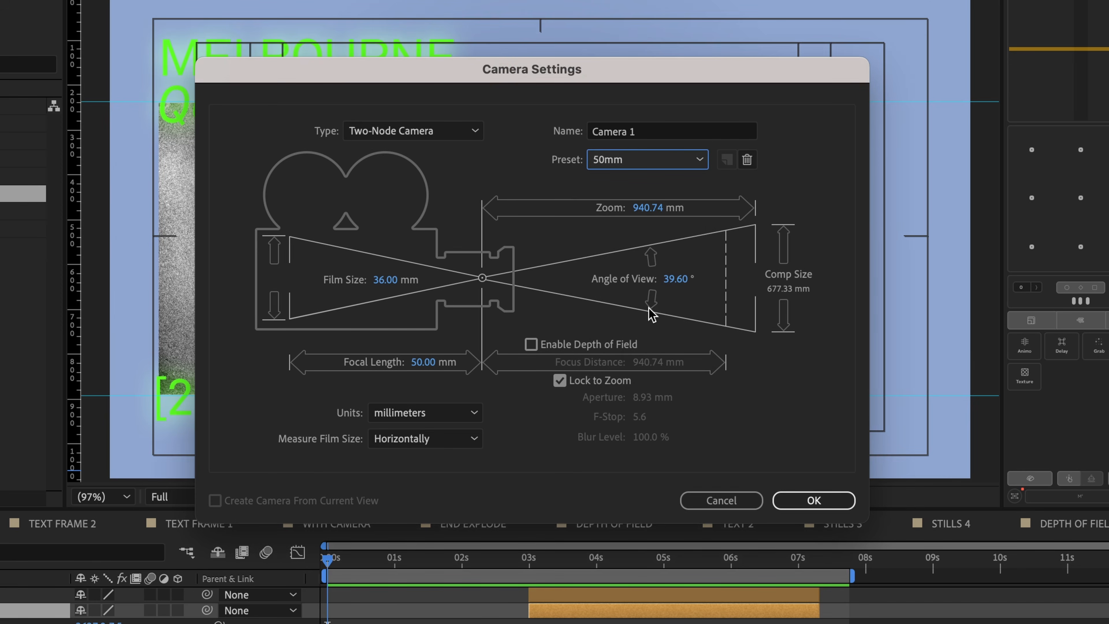
Step: Create the camera as a Two-Node Camera and move its layer to the top of the layer stack
{"action": "left_click", "coordinate": [475, 132]}
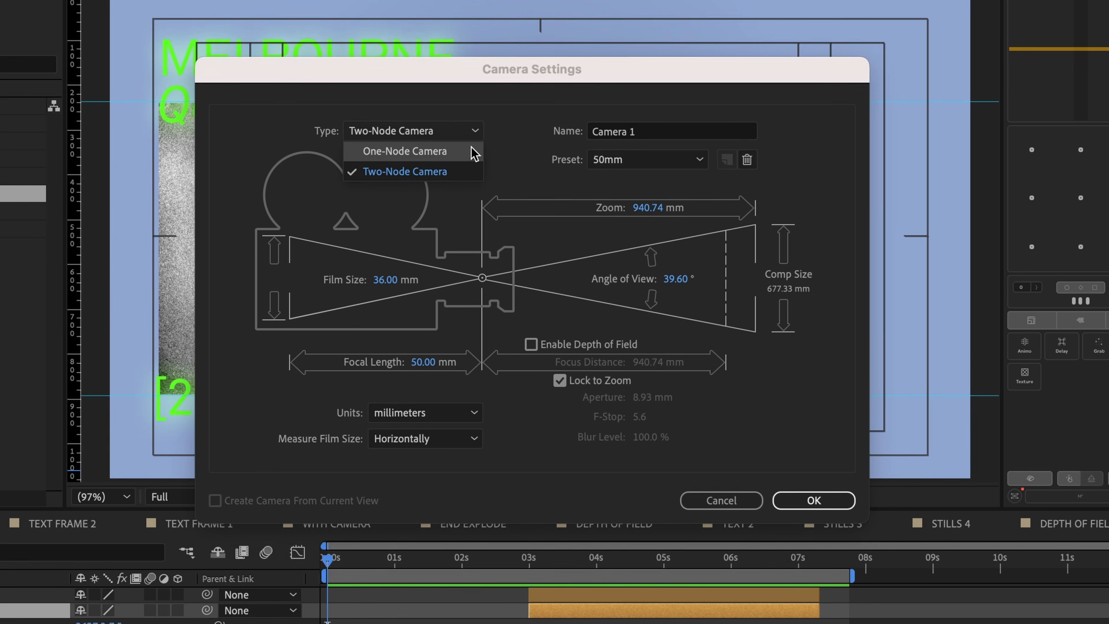
{"action": "left_click", "coordinate": [497, 136]}
{"action": "left_click", "coordinate": [478, 128]}
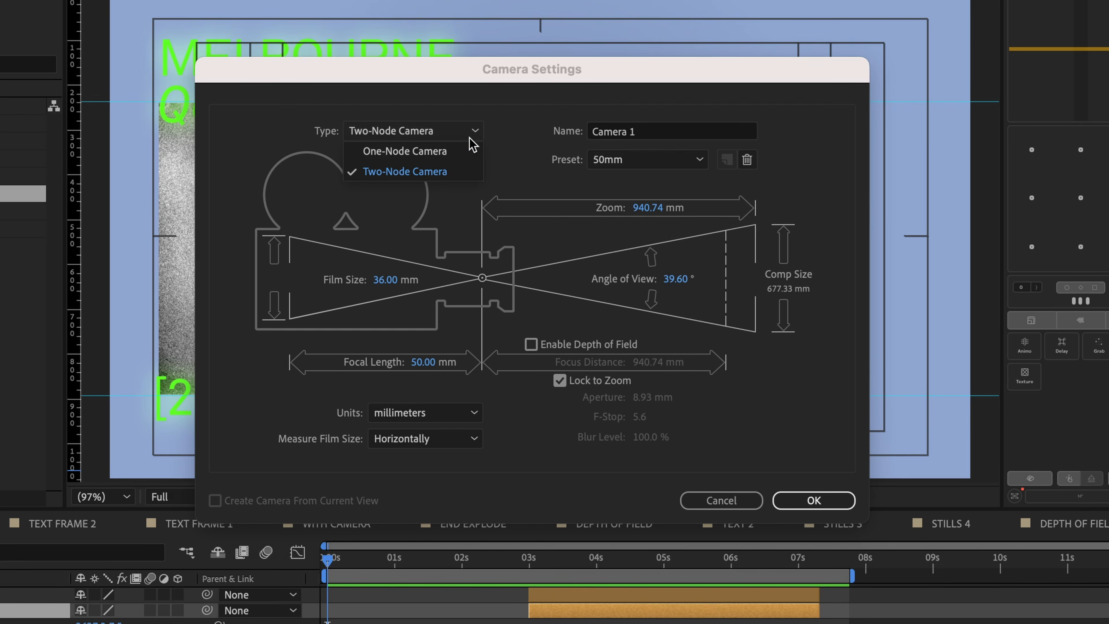
{"action": "left_click", "coordinate": [473, 179]}
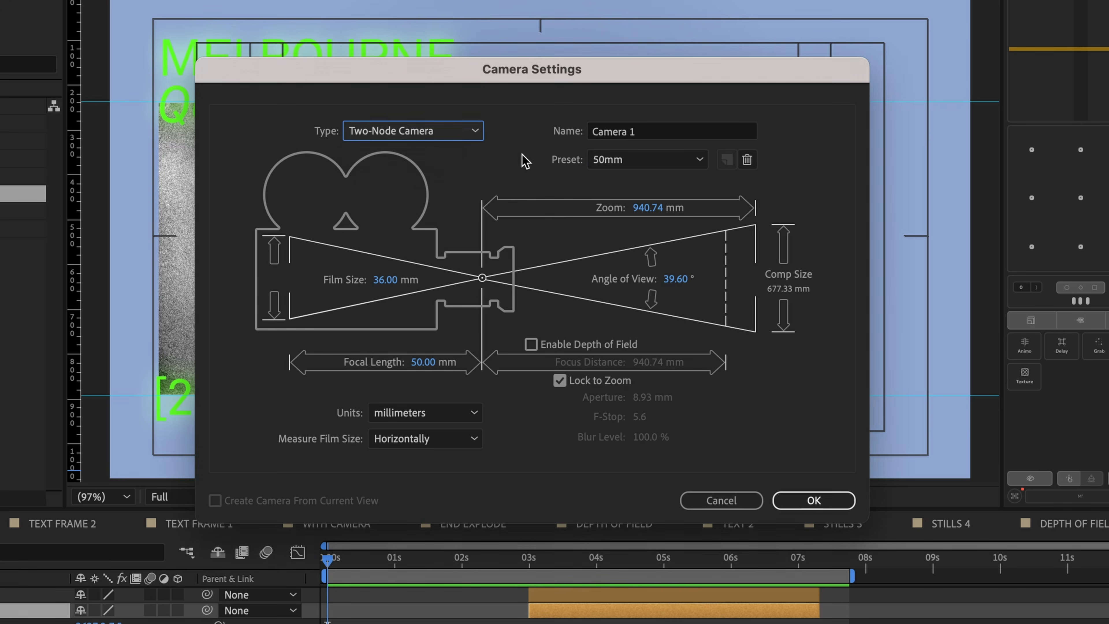
{"action": "left_click", "coordinate": [811, 502]}
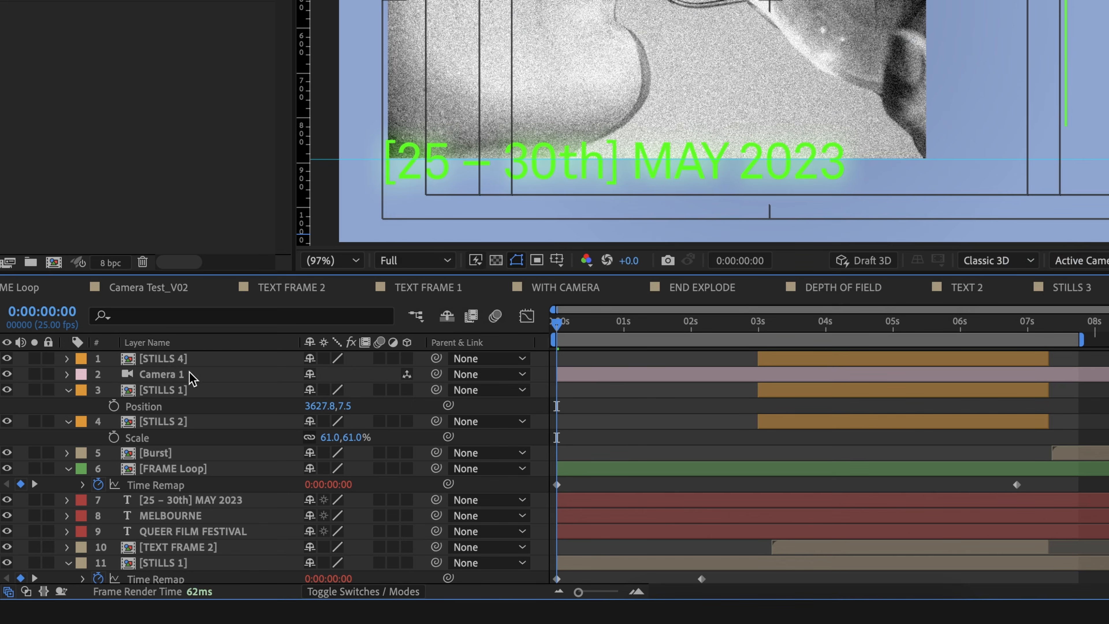
{"action": "left_click_drag", "start_coordinate": [192, 377], "coordinate": [145, 366]}
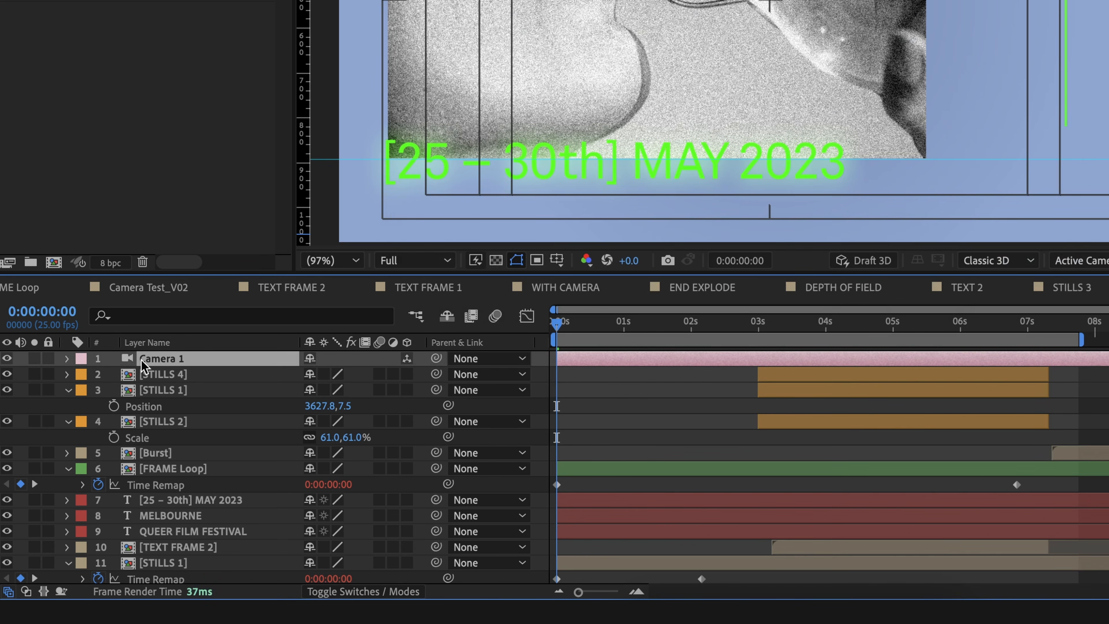
Step: Add a null object at the top of the layer stack and name it CAM CONTROL
{"action": "right_click", "coordinate": [629, 20]}
{"action": "mouse_move", "coordinate": [680, 314]}
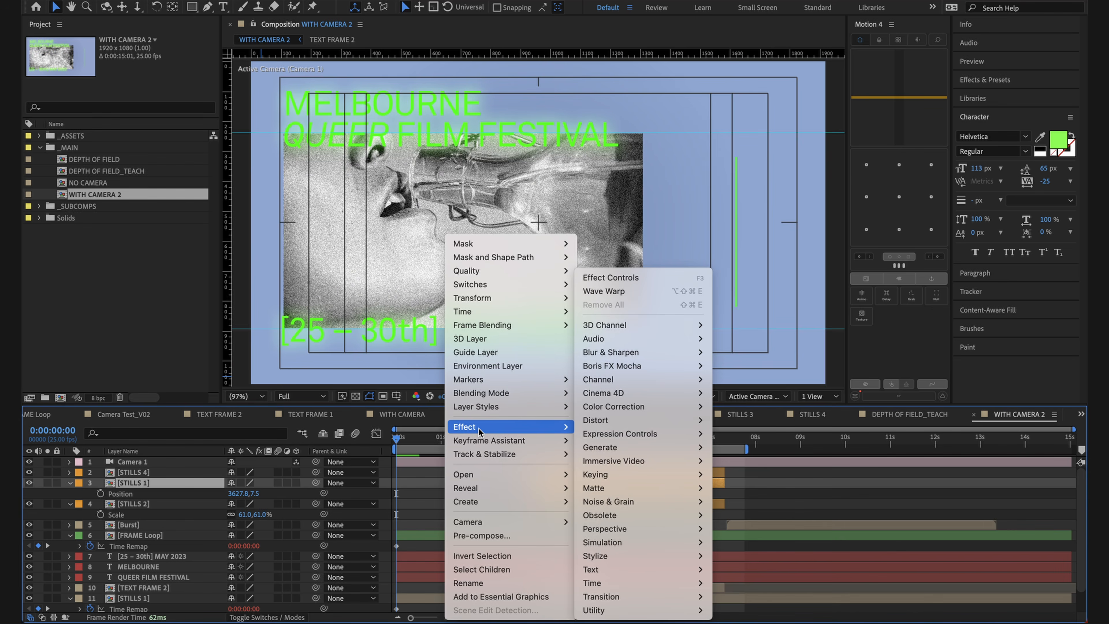
{"action": "right_click", "coordinate": [427, 451]}
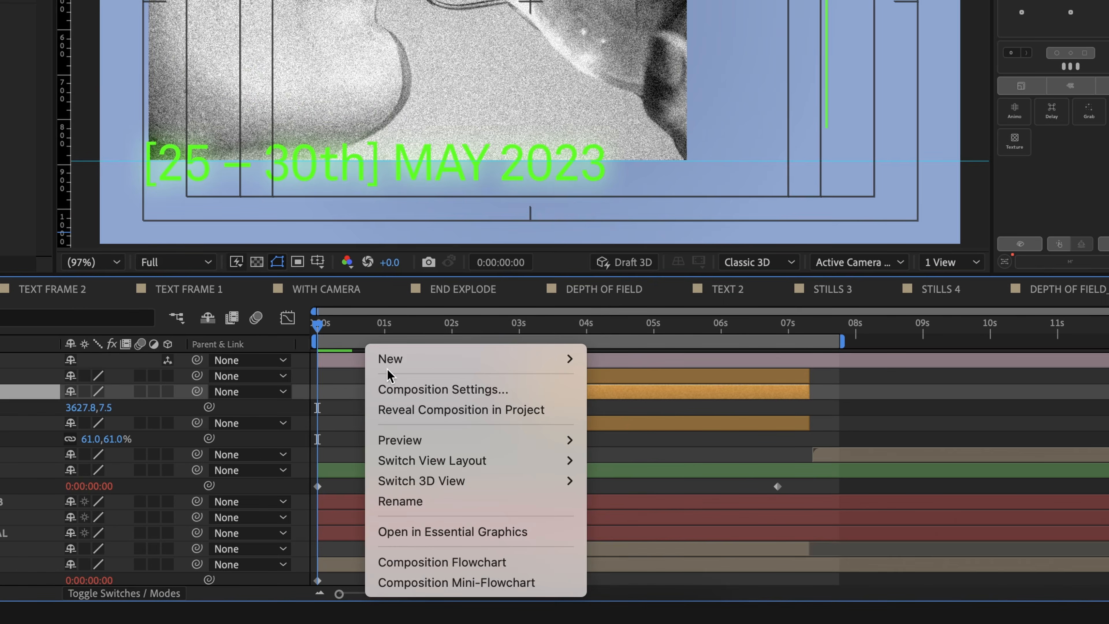
{"action": "mouse_move", "coordinate": [449, 462]}
{"action": "left_click", "coordinate": [731, 470]}
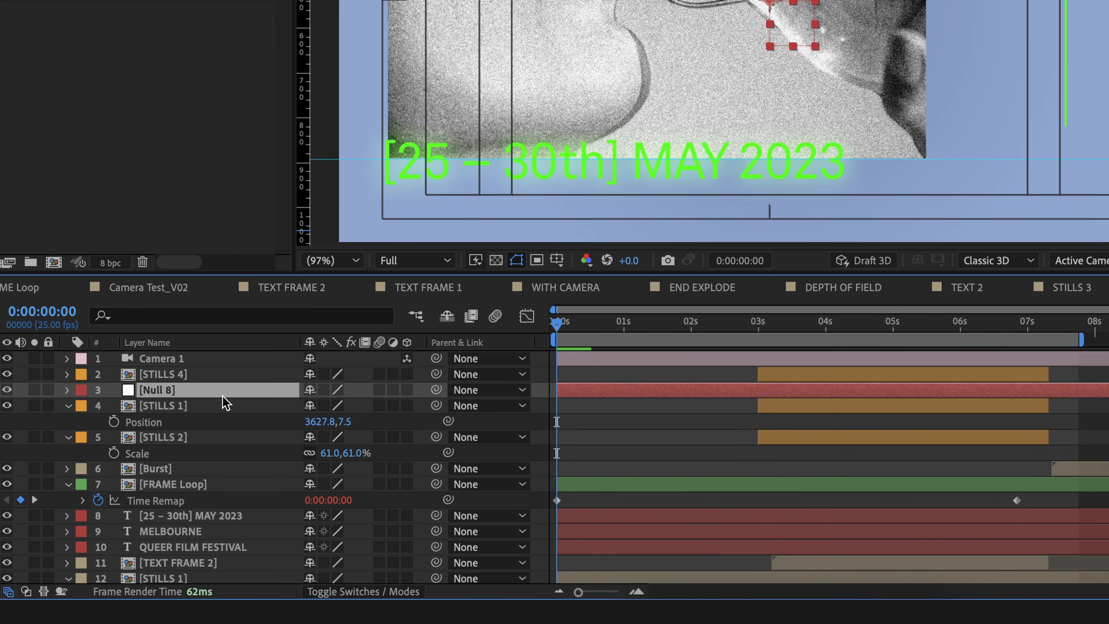
{"action": "key", "text": "ctrl+shift+bracketright"}
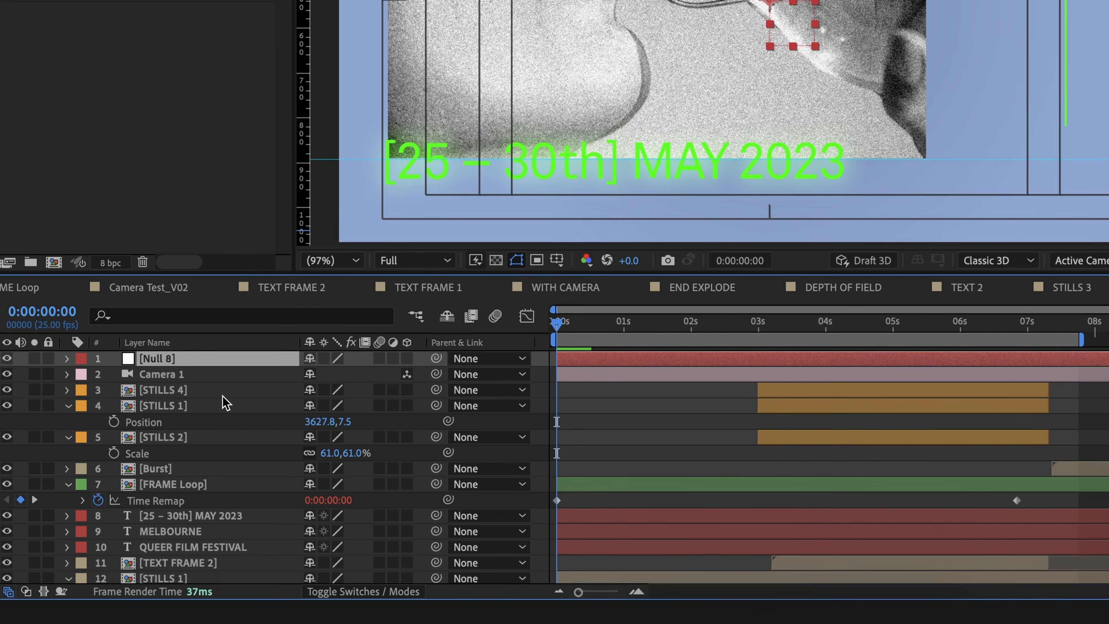
{"action": "key", "text": "Return"}
{"action": "type", "text": "CAM CONTROL"}
{"action": "key", "text": "Return"}
Step: Parent Camera 1 to the CAM CONTROL null and make the null a 3D layer
{"action": "left_click_drag", "start_coordinate": [436, 374], "coordinate": [305, 359]}
{"action": "left_click", "coordinate": [407, 358]}
{"action": "left_click", "coordinate": [606, 398]}
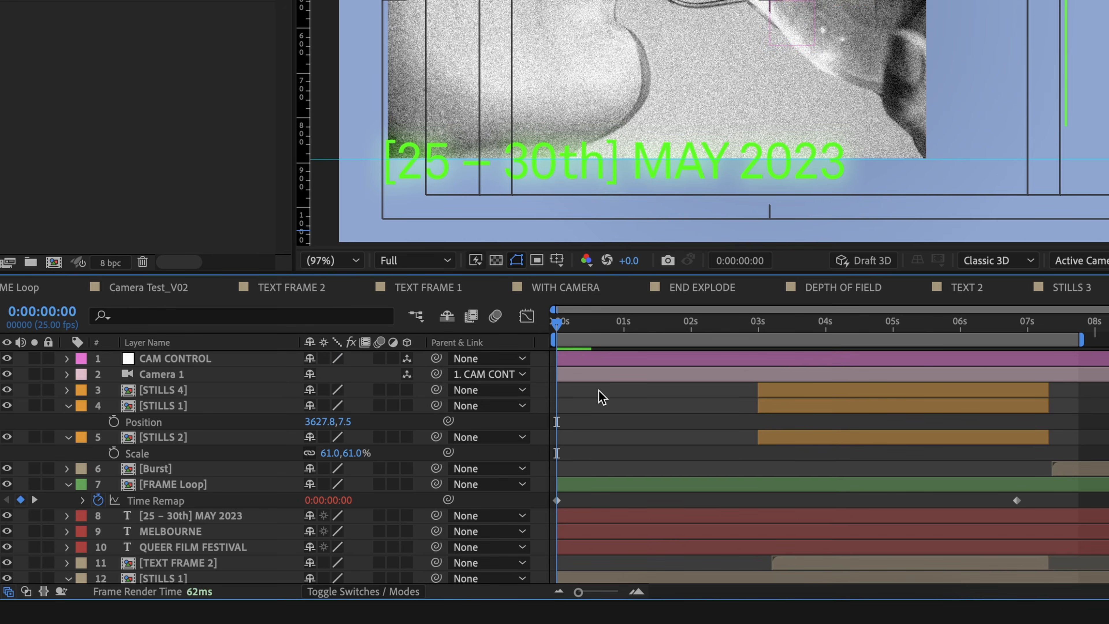
{"action": "left_click", "coordinate": [231, 374]}
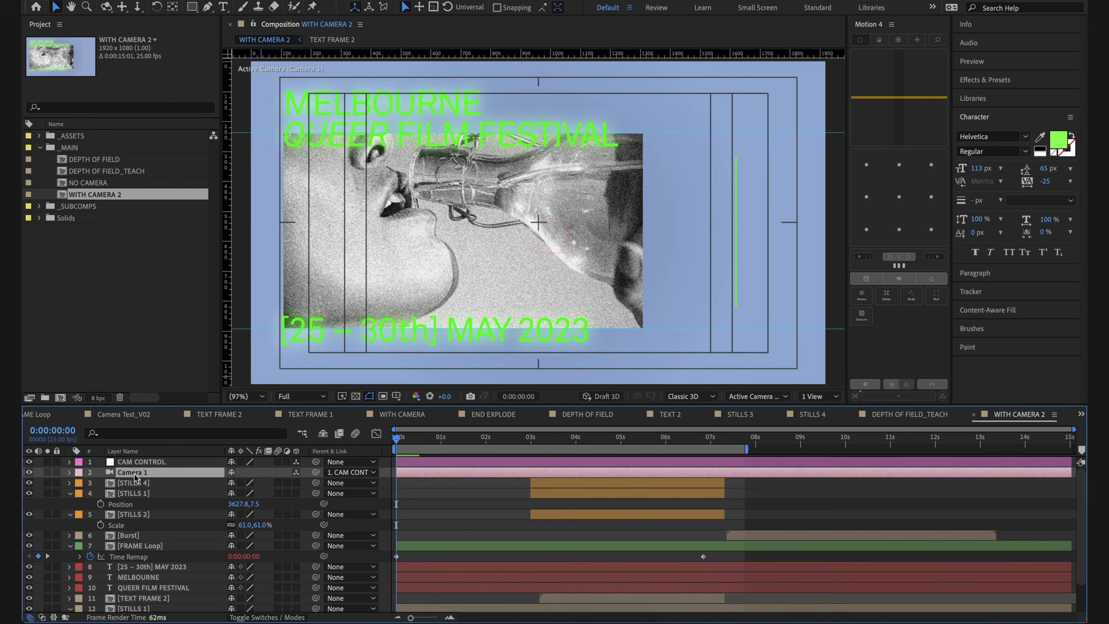
{"action": "left_click", "coordinate": [161, 462]}
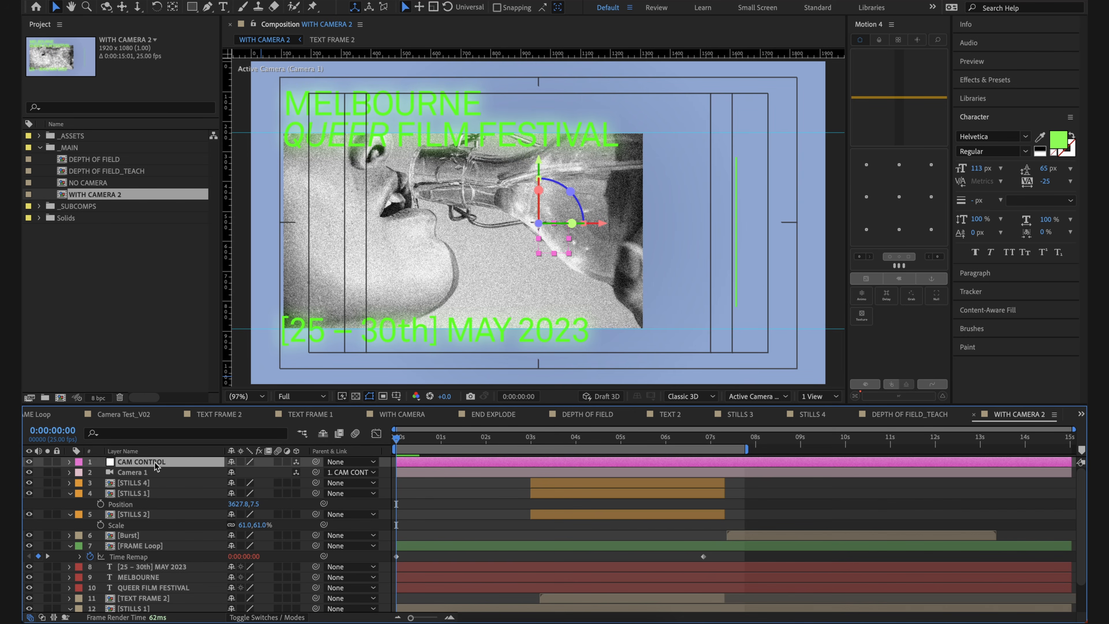
{"action": "left_click", "coordinate": [419, 495]}
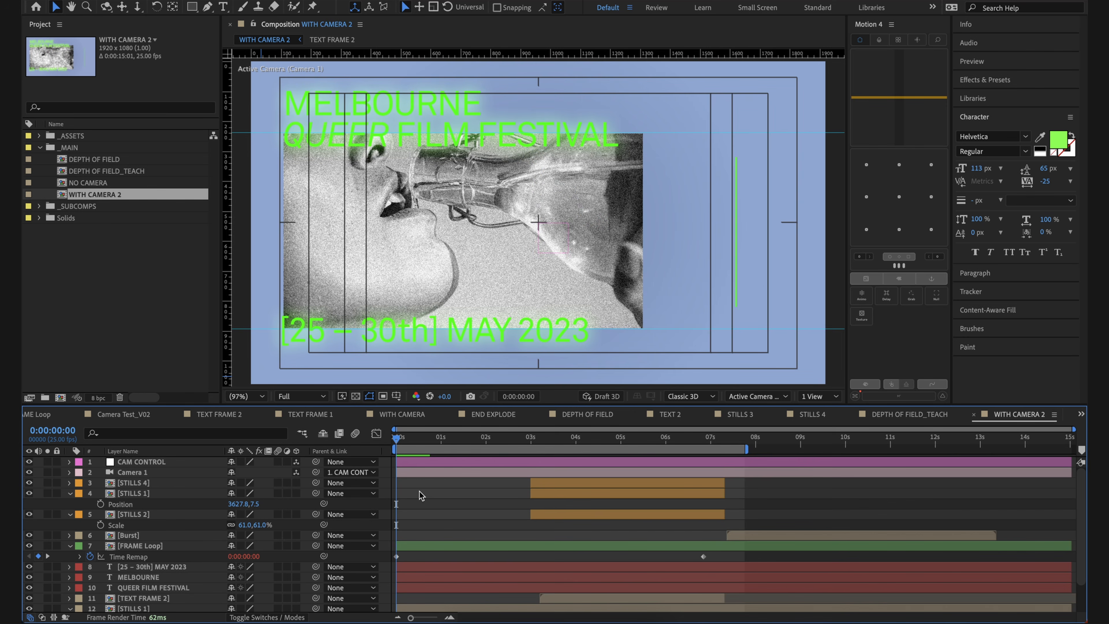
Step: Select every layer from STILLS 4 down to STILLS 3, leaving out the blue solid background, and make them 3D layers
{"action": "left_click", "coordinate": [193, 485]}
{"action": "key", "text": "comma"}
{"action": "key", "text": "comma"}
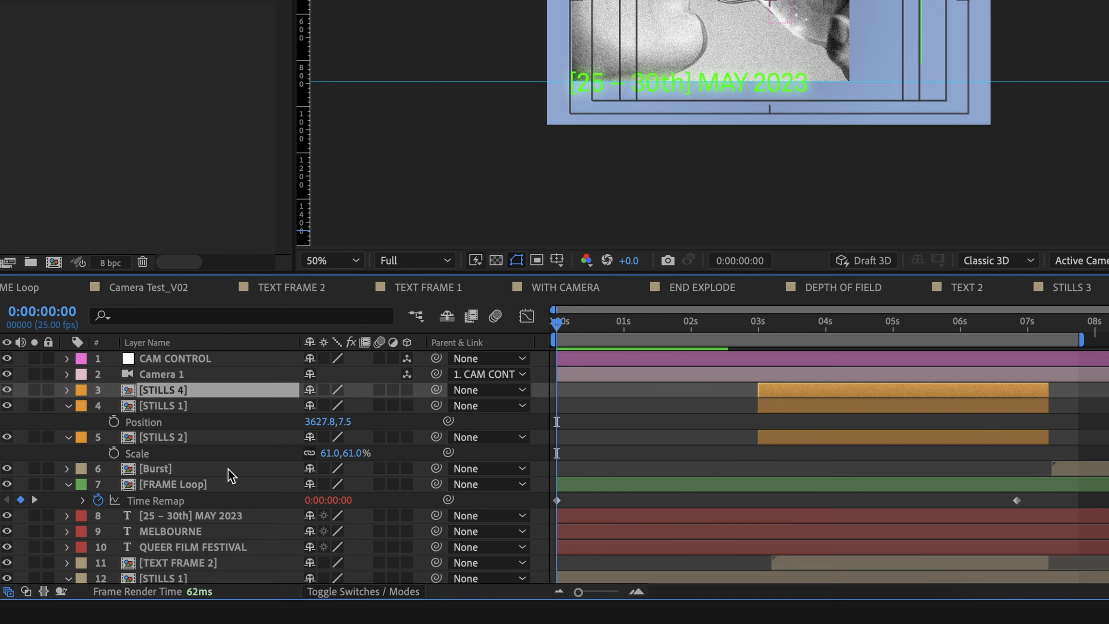
{"action": "scroll", "coordinate": [176, 542], "scroll_direction": "down", "scroll_amount": 3}
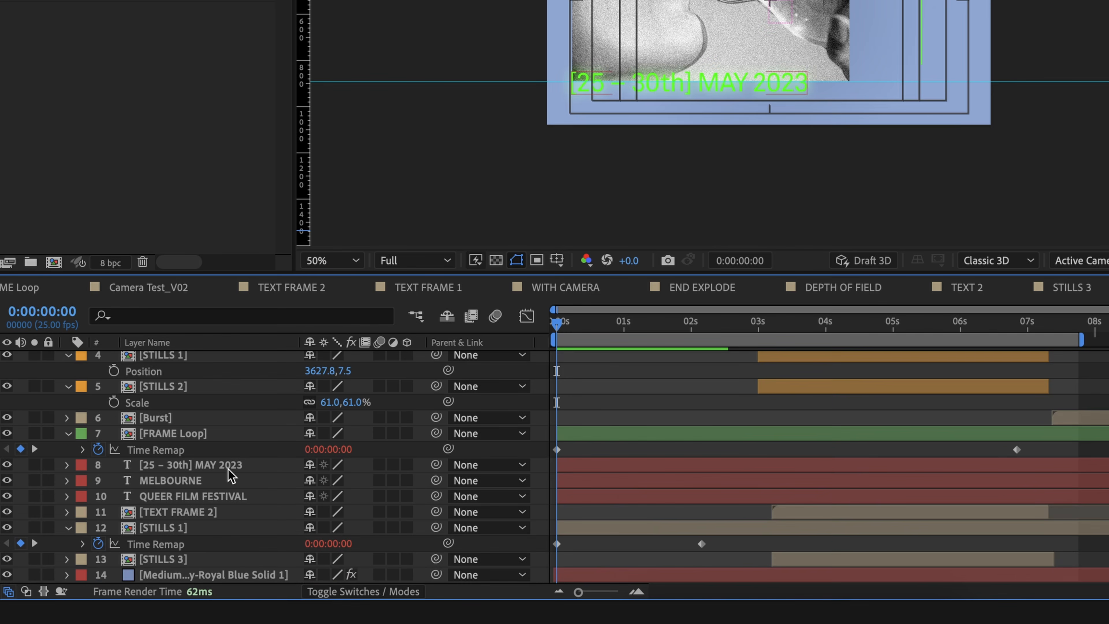
{"action": "key", "text": "ctrl+a"}
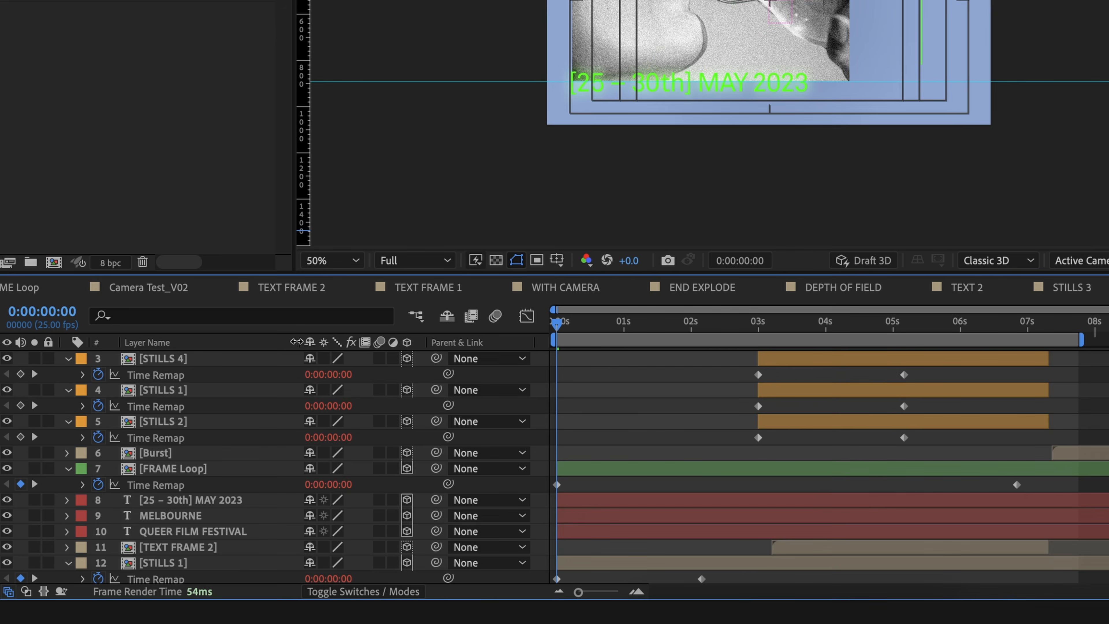
Step: Check which columns are enabled for display in the layer list
{"action": "right_click", "coordinate": [290, 344]}
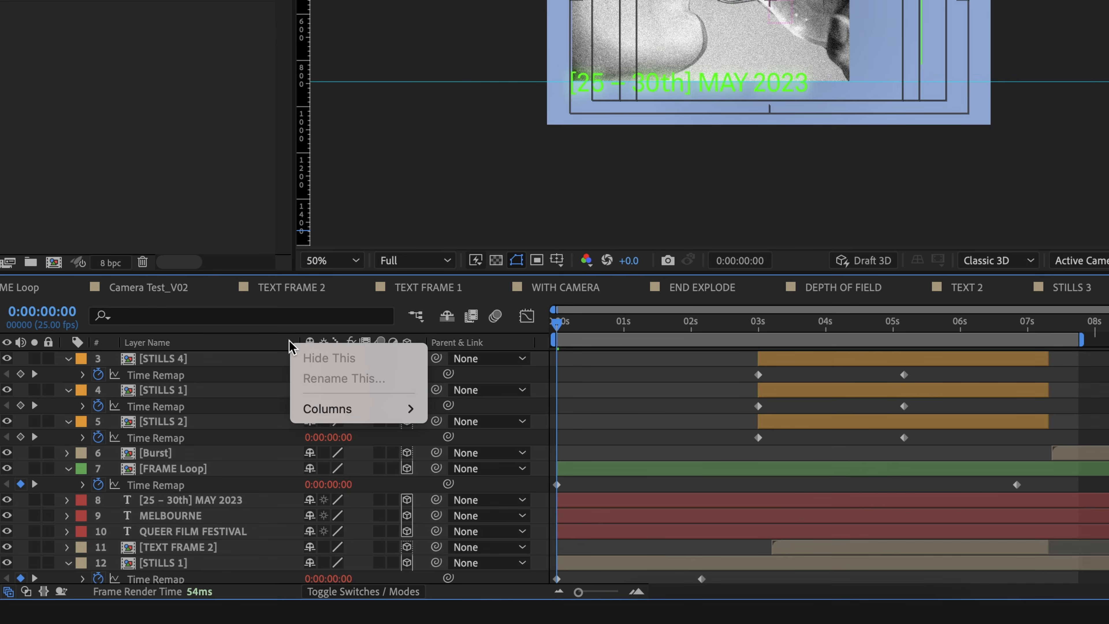
{"action": "mouse_move", "coordinate": [332, 410]}
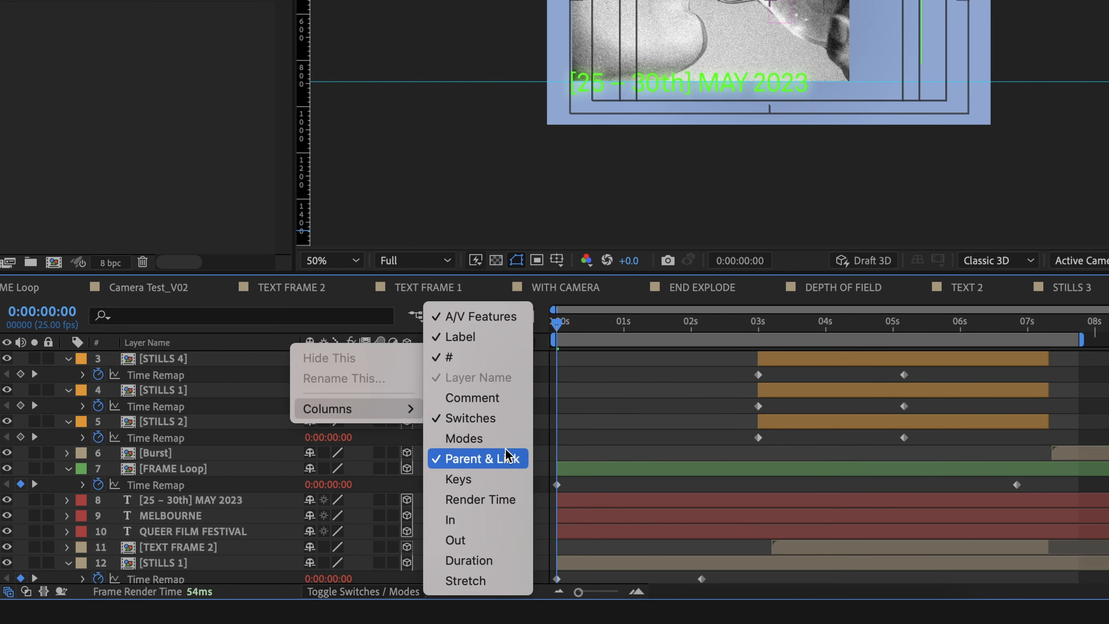
{"action": "left_click", "coordinate": [675, 446]}
Step: Locate and select the Royal Blue Solid background layer at the end of the layer stack
{"action": "scroll", "coordinate": [86, 473], "scroll_direction": "down", "scroll_amount": 3}
{"action": "left_click", "coordinate": [211, 573]}
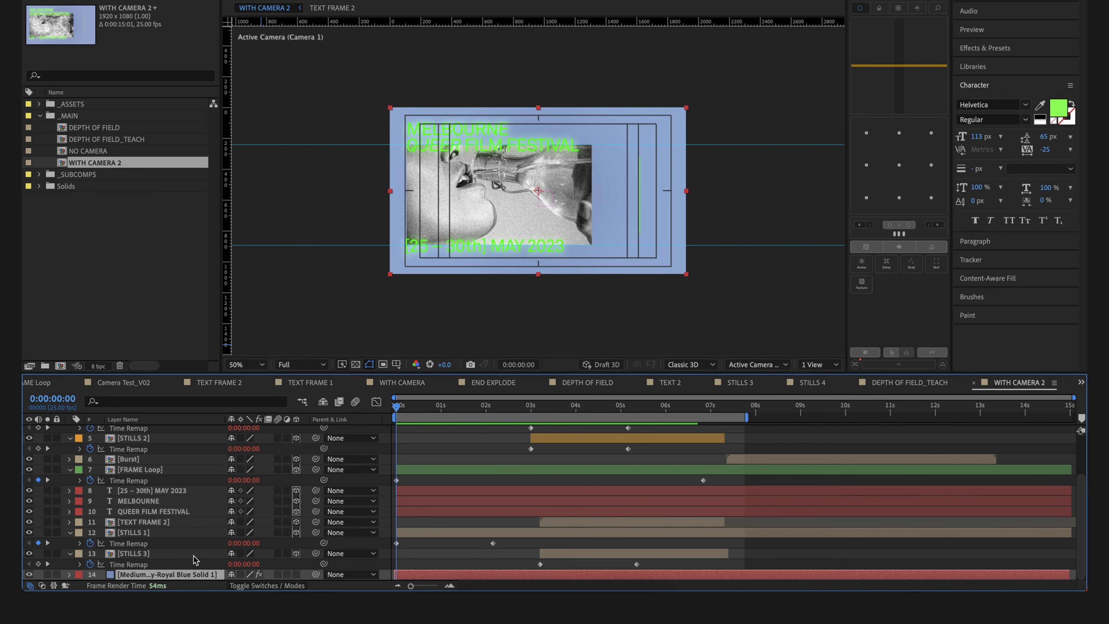
Step: Reveal the Position property of the CAM CONTROL null
{"action": "left_click", "coordinate": [186, 469]}
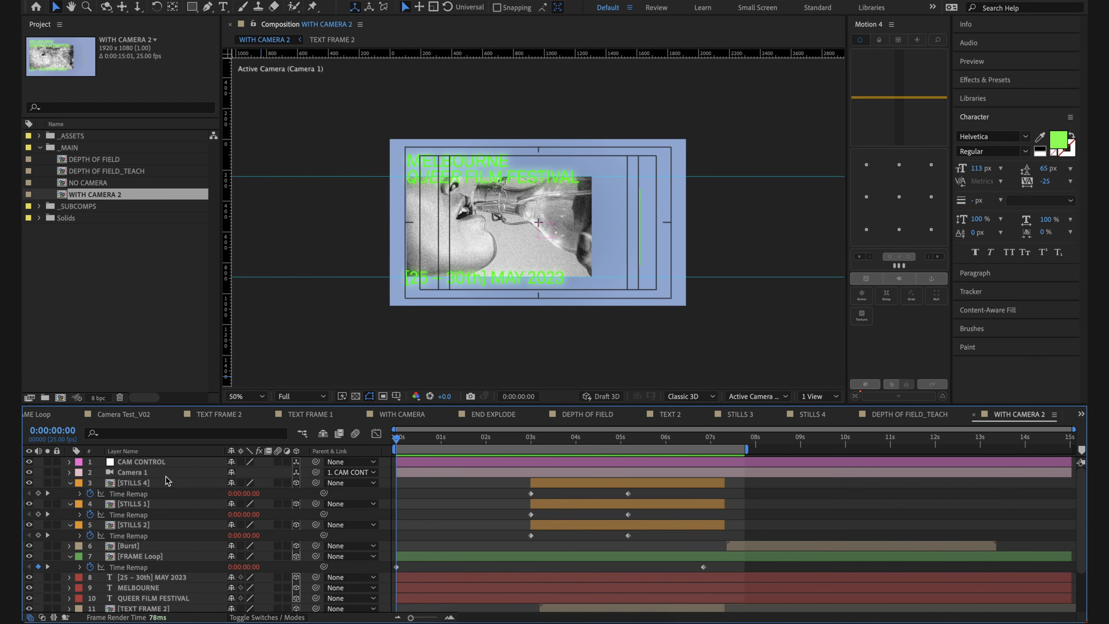
{"action": "left_click", "coordinate": [167, 475]}
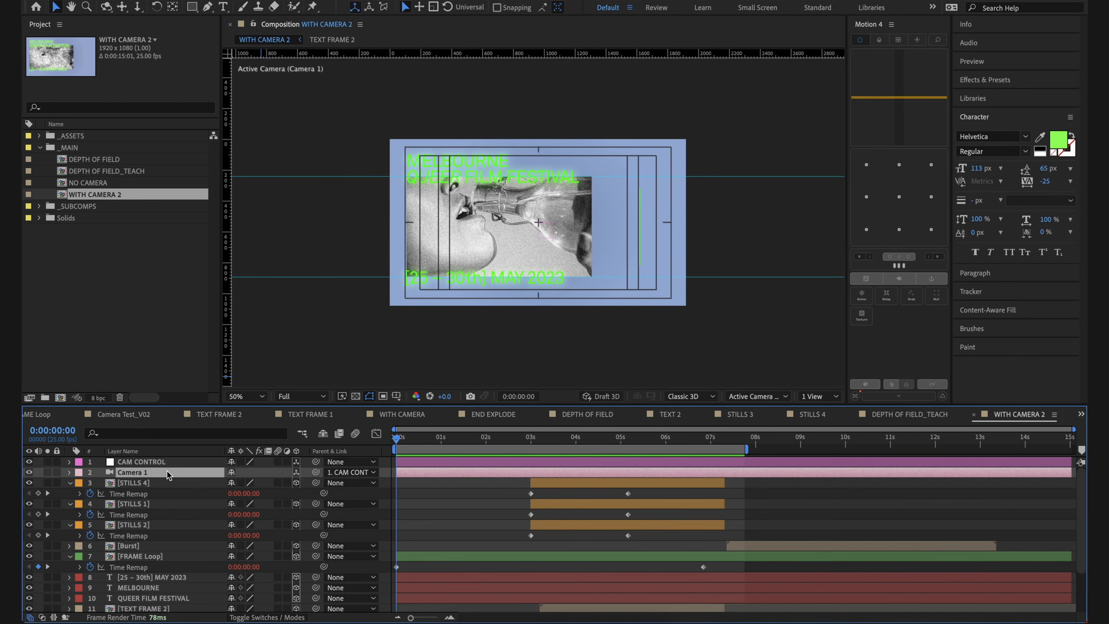
{"action": "left_click", "coordinate": [168, 462]}
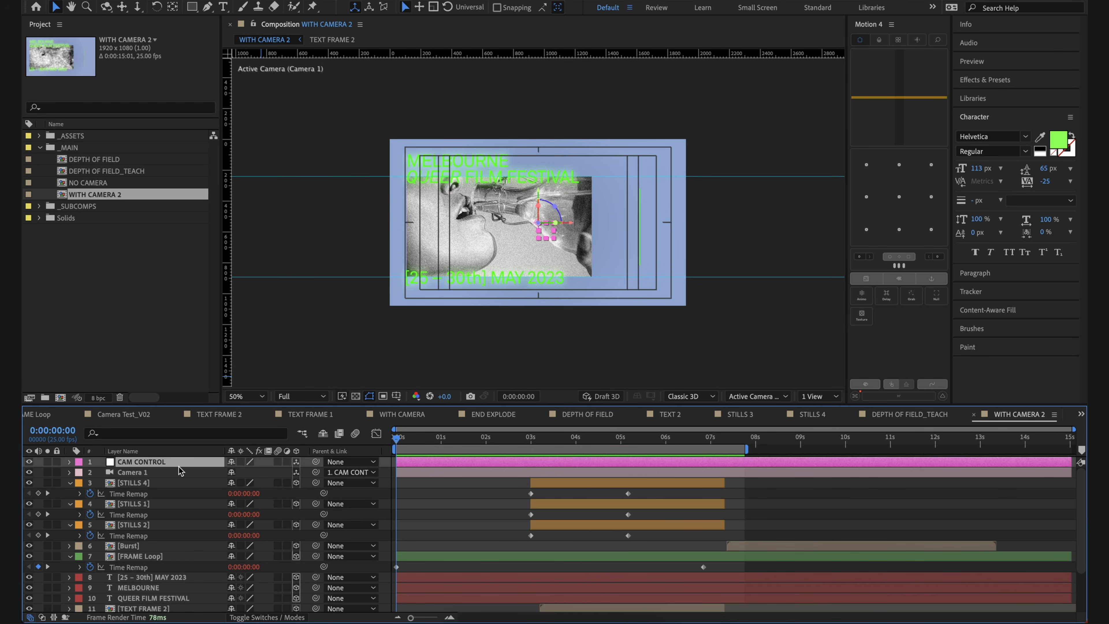
{"action": "key", "text": "p"}
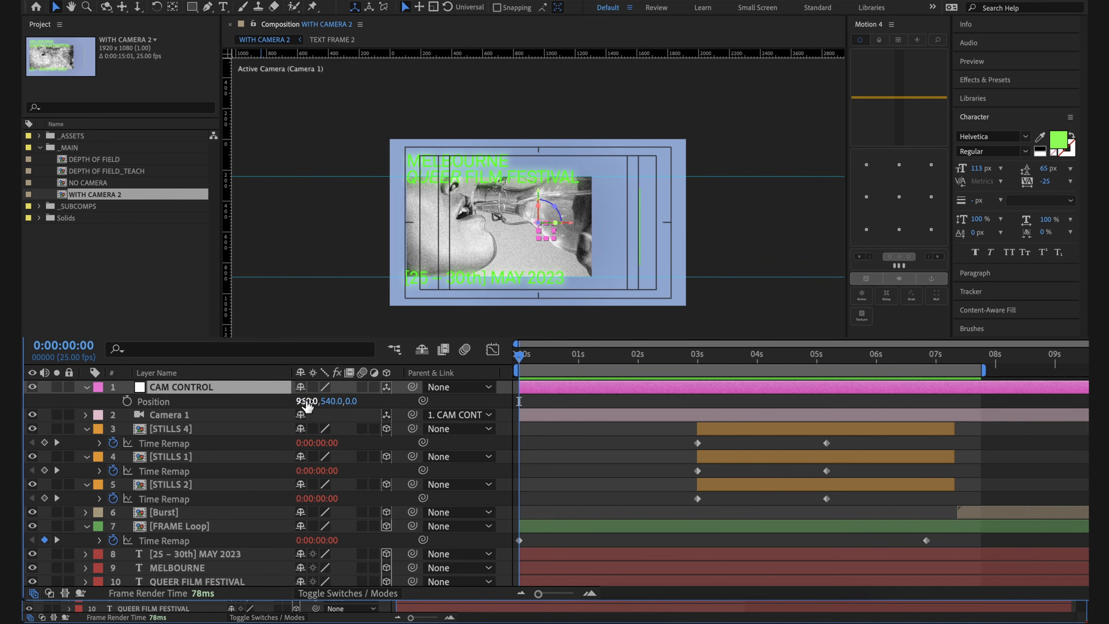
Step: Try shifting the CAM CONTROL null along X, Y and Z through its Position values, undoing each change
{"action": "left_click_drag", "start_coordinate": [304, 398], "coordinate": [234, 401]}
{"action": "key", "text": "super+z"}
{"action": "left_click_drag", "start_coordinate": [329, 401], "coordinate": [357, 394]}
{"action": "key", "text": "super+z"}
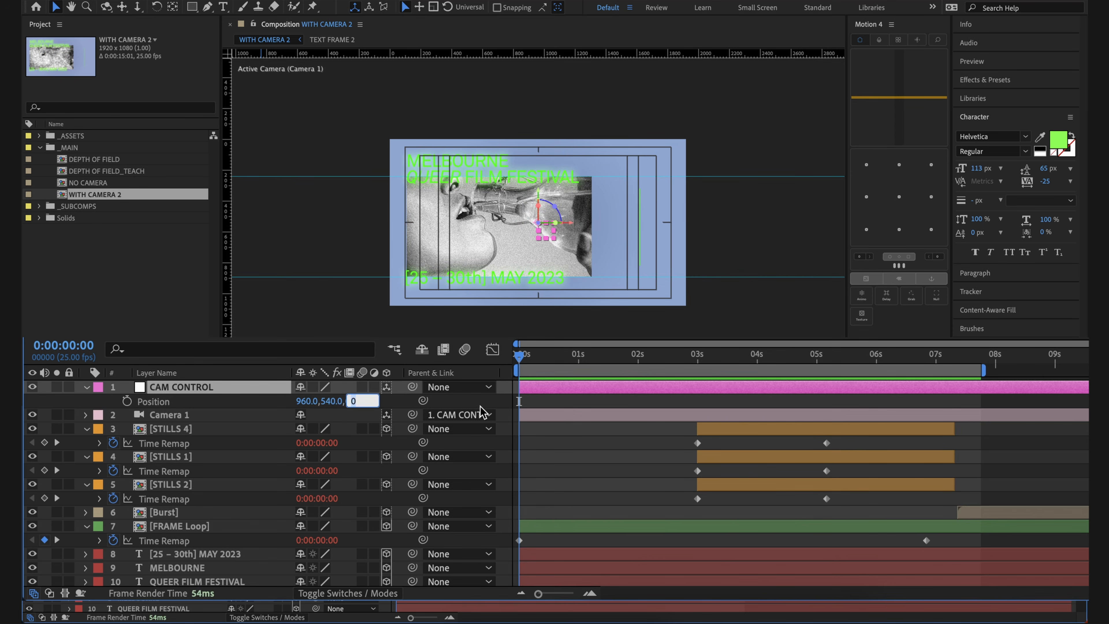
{"action": "left_click", "coordinate": [387, 403]}
{"action": "left_click_drag", "start_coordinate": [351, 401], "coordinate": [660, 454]}
{"action": "key", "text": "super+z"}
{"action": "left_click", "coordinate": [435, 507]}
{"action": "left_click", "coordinate": [440, 463]}
{"action": "left_click", "coordinate": [442, 528]}
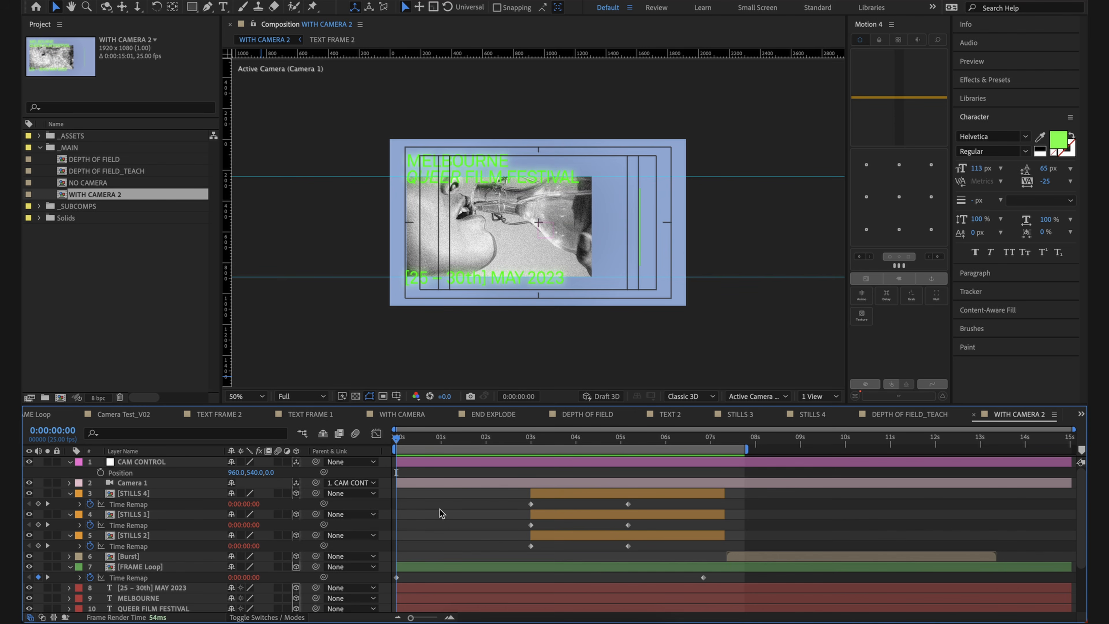
Step: Reveal Camera 1's Point of Interest, Position and Aperture properties and select its Position property
{"action": "left_click", "coordinate": [120, 480]}
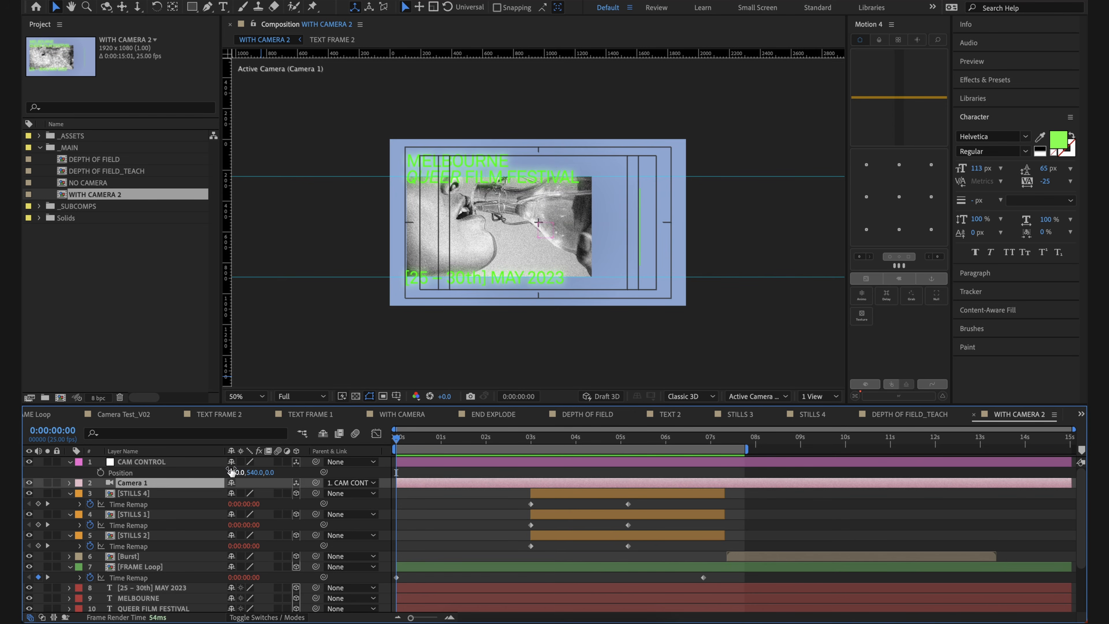
{"action": "left_click", "coordinate": [206, 465]}
{"action": "left_click", "coordinate": [190, 485]}
{"action": "key", "text": "p"}
{"action": "key", "text": "u"}
{"action": "key", "text": "u"}
{"action": "left_click", "coordinate": [195, 504]}
{"action": "left_click", "coordinate": [528, 569]}
{"action": "left_click", "coordinate": [161, 460]}
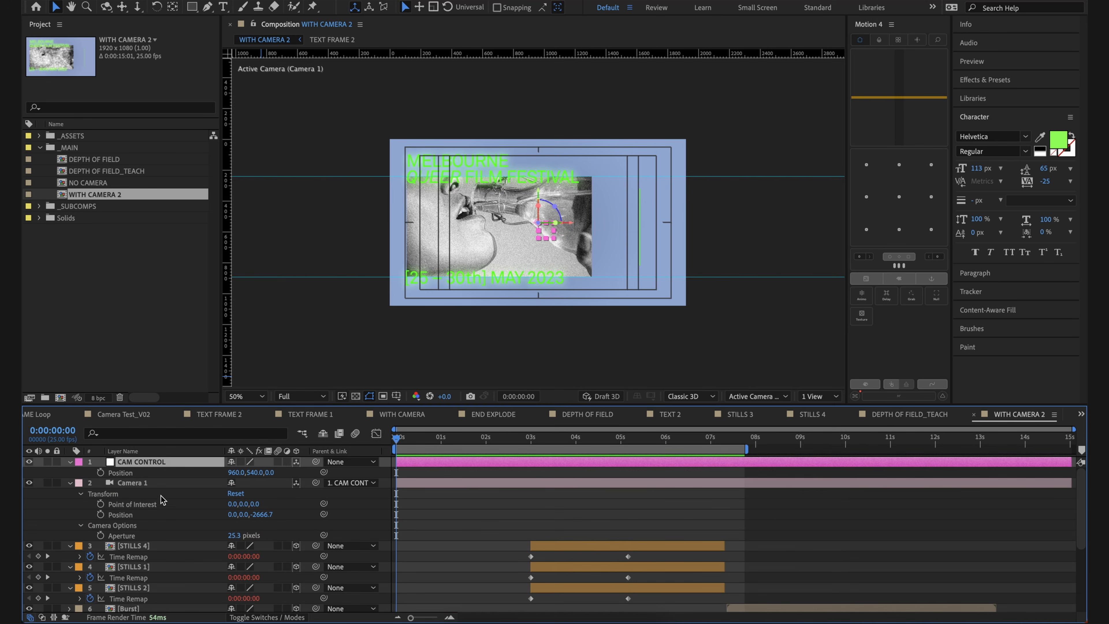
{"action": "left_click", "coordinate": [162, 514]}
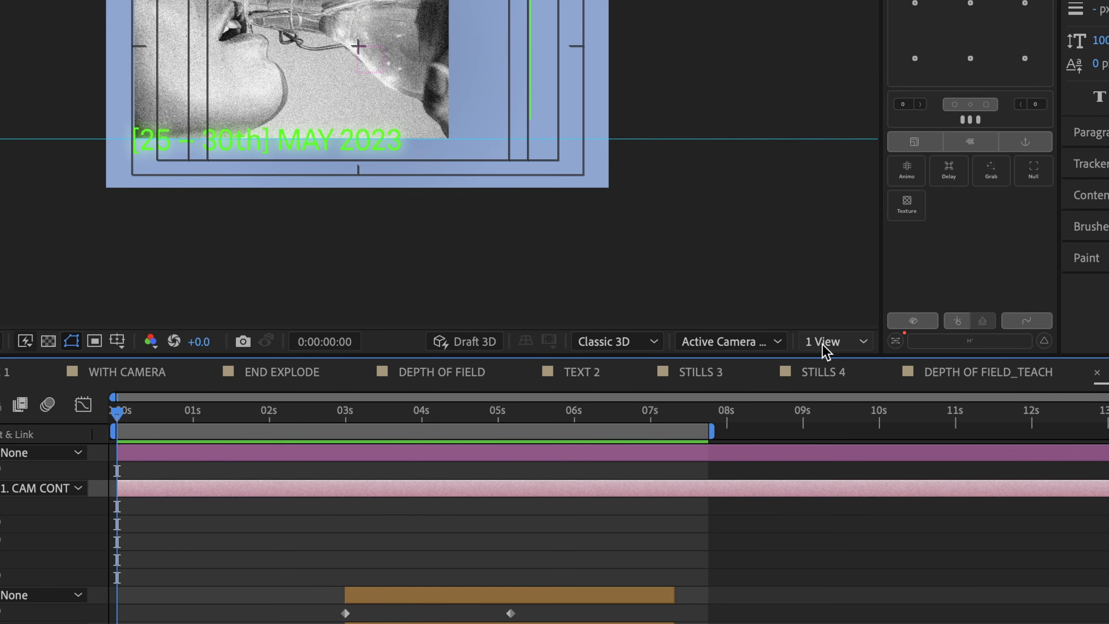
Step: Split the composition viewer into 2 Views and enlarge the Top view
{"action": "left_click", "coordinate": [813, 395]}
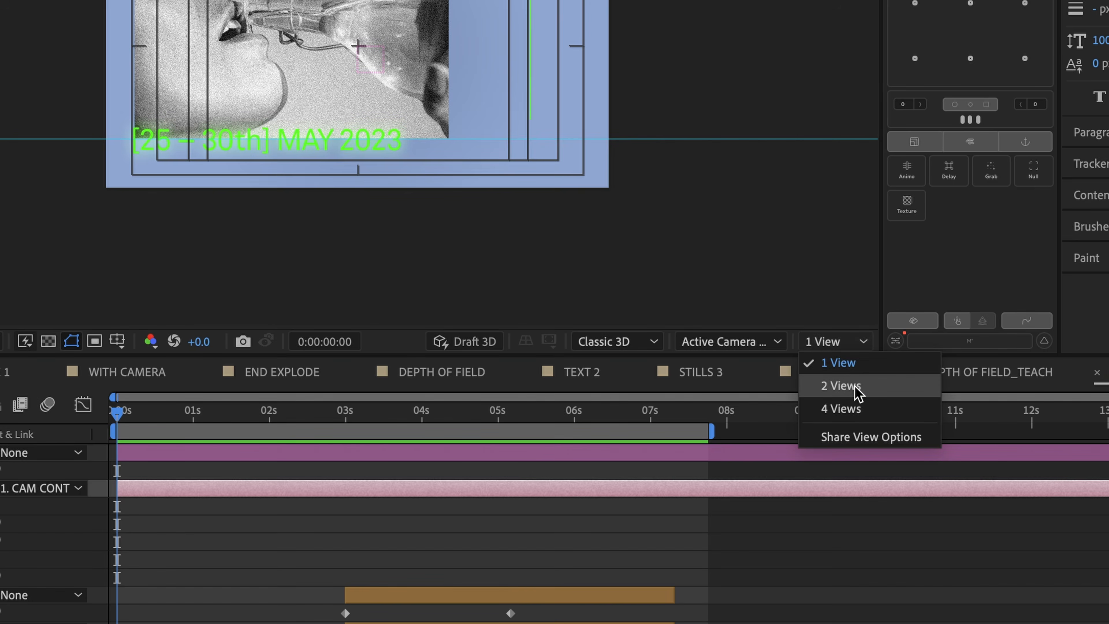
{"action": "left_click", "coordinate": [840, 385]}
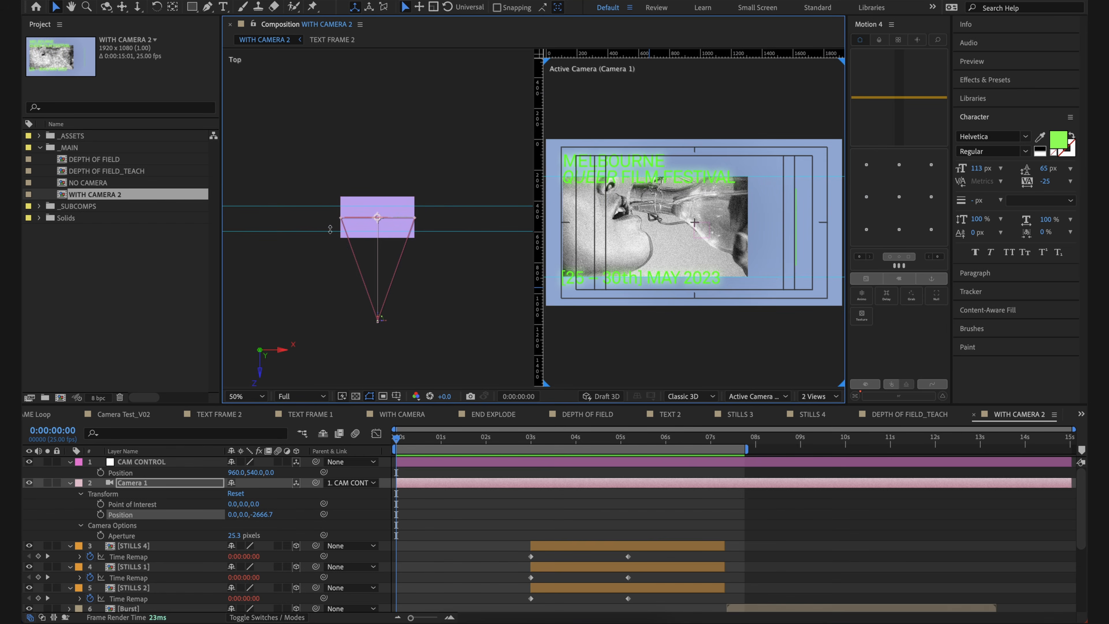
{"action": "scroll", "coordinate": [394, 227], "scroll_direction": "up", "scroll_amount": 3}
Step: Examine the second view from Front, Left and Top, and return it to Active Camera (Camera 1)
{"action": "left_click", "coordinate": [761, 397]}
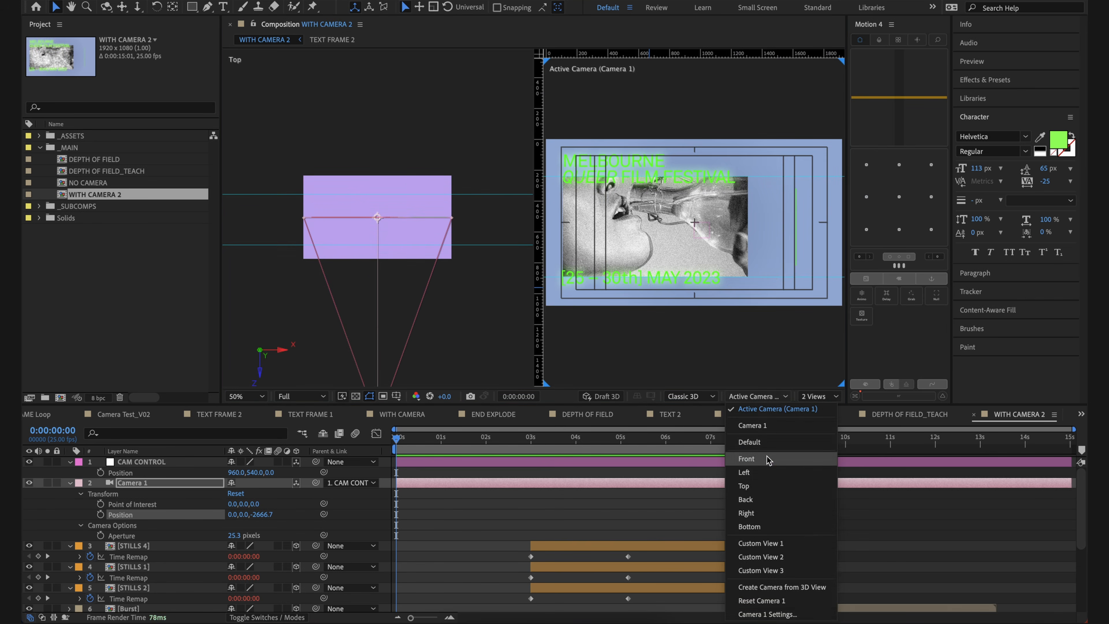
{"action": "left_click", "coordinate": [767, 459]}
{"action": "left_click", "coordinate": [756, 398]}
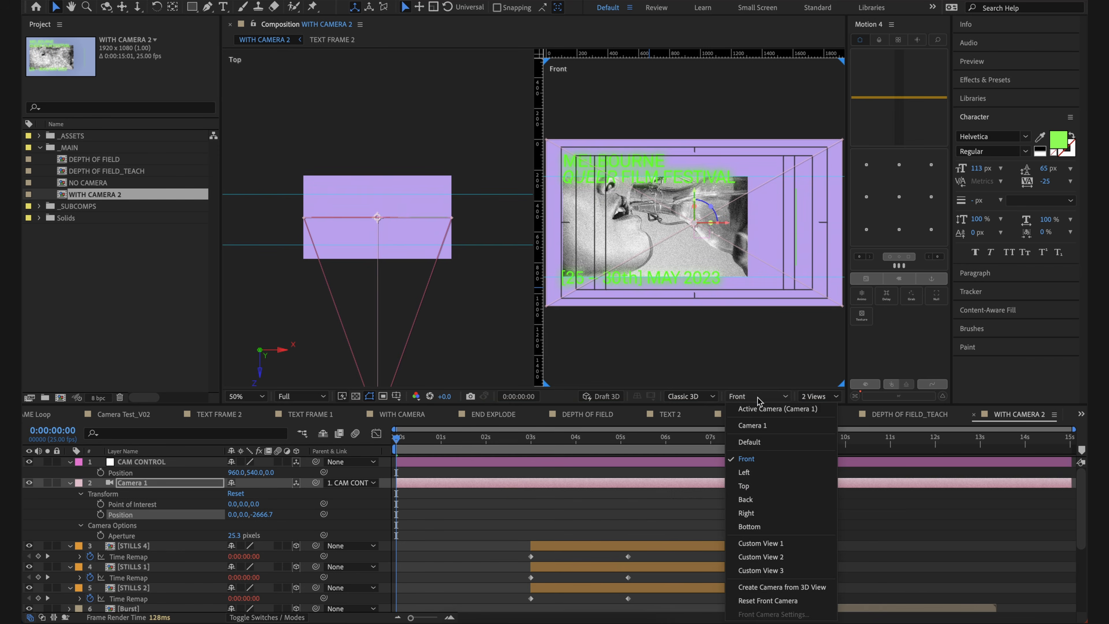
{"action": "left_click", "coordinate": [768, 472]}
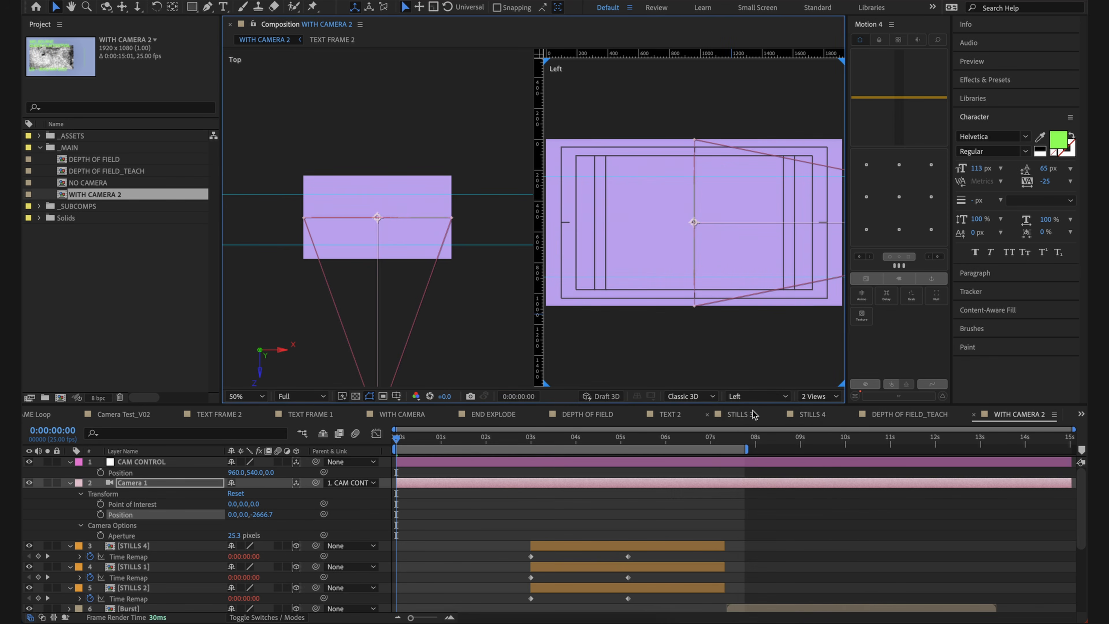
{"action": "left_click", "coordinate": [755, 396]}
{"action": "left_click", "coordinate": [765, 483]}
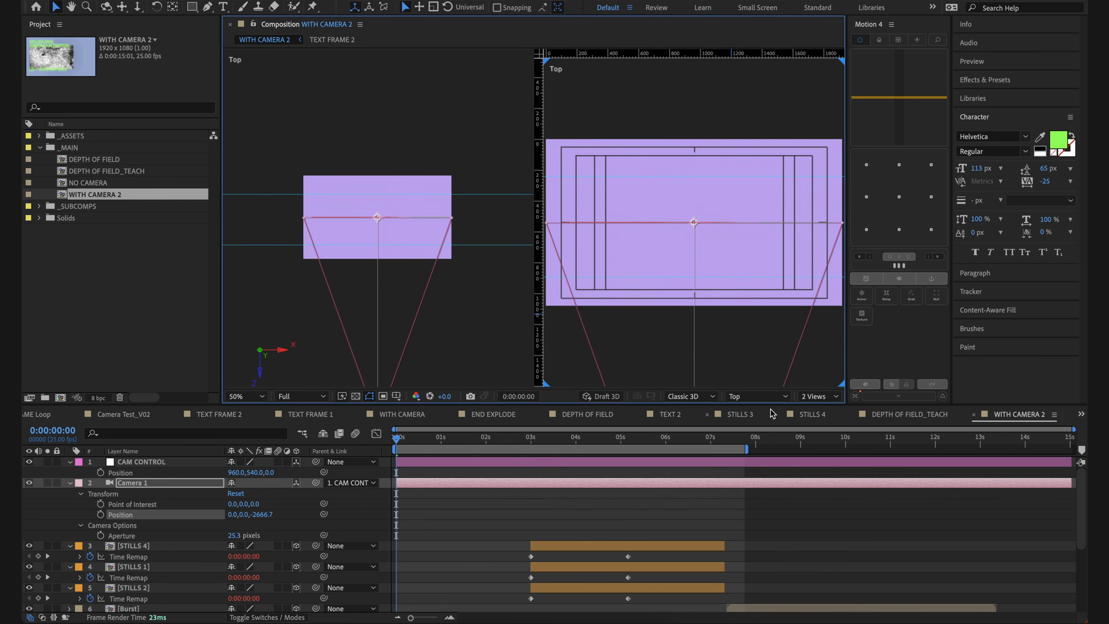
{"action": "left_click", "coordinate": [769, 396]}
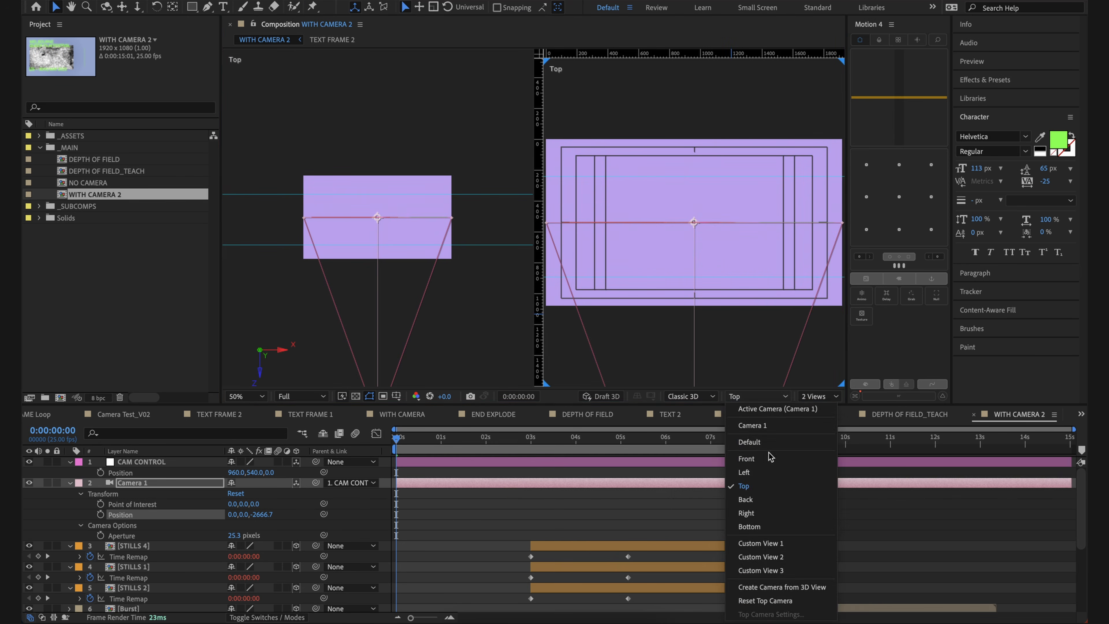
{"action": "left_click", "coordinate": [780, 411]}
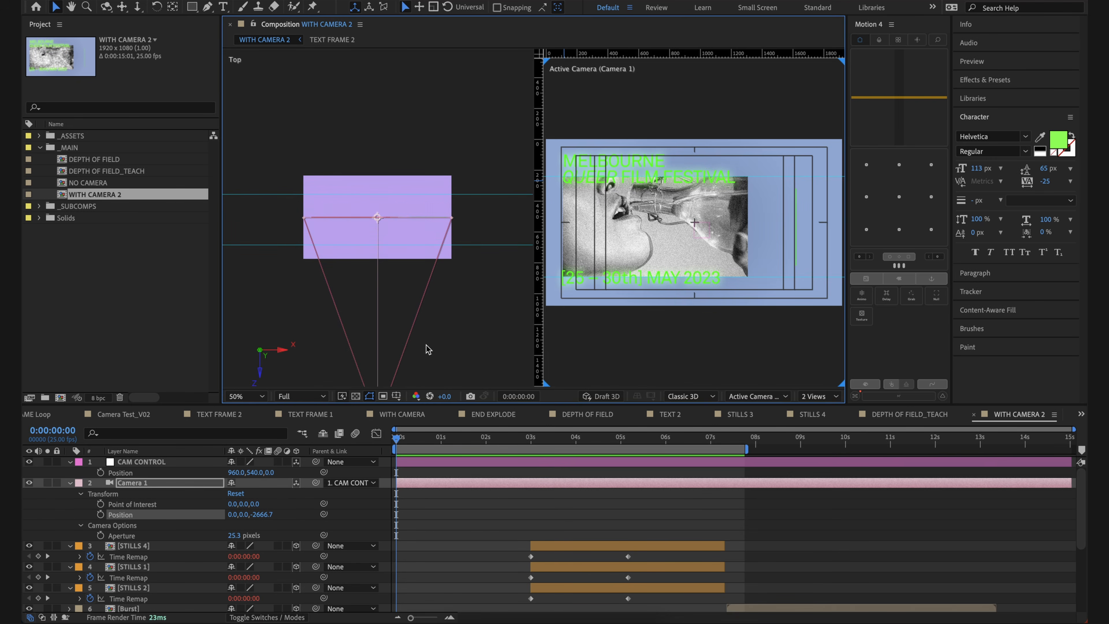
Step: Try offsetting Camera 1's X position, including to -1200, while watching the Top view, and undo the changes
{"action": "left_click", "coordinate": [462, 575]}
{"action": "left_click", "coordinate": [401, 302]}
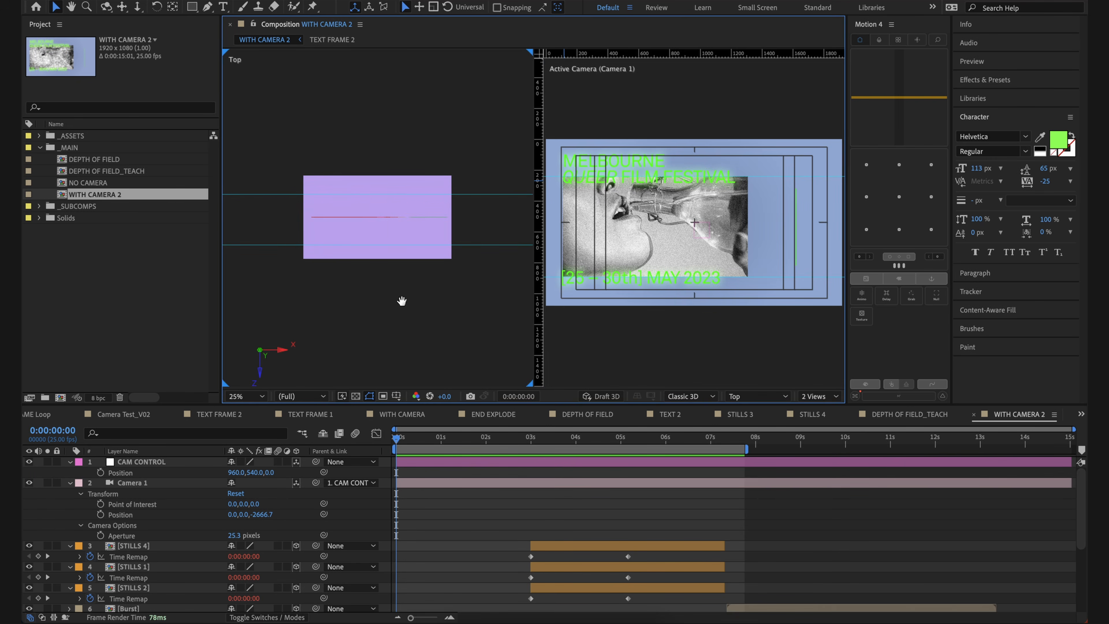
{"action": "left_click", "coordinate": [437, 481]}
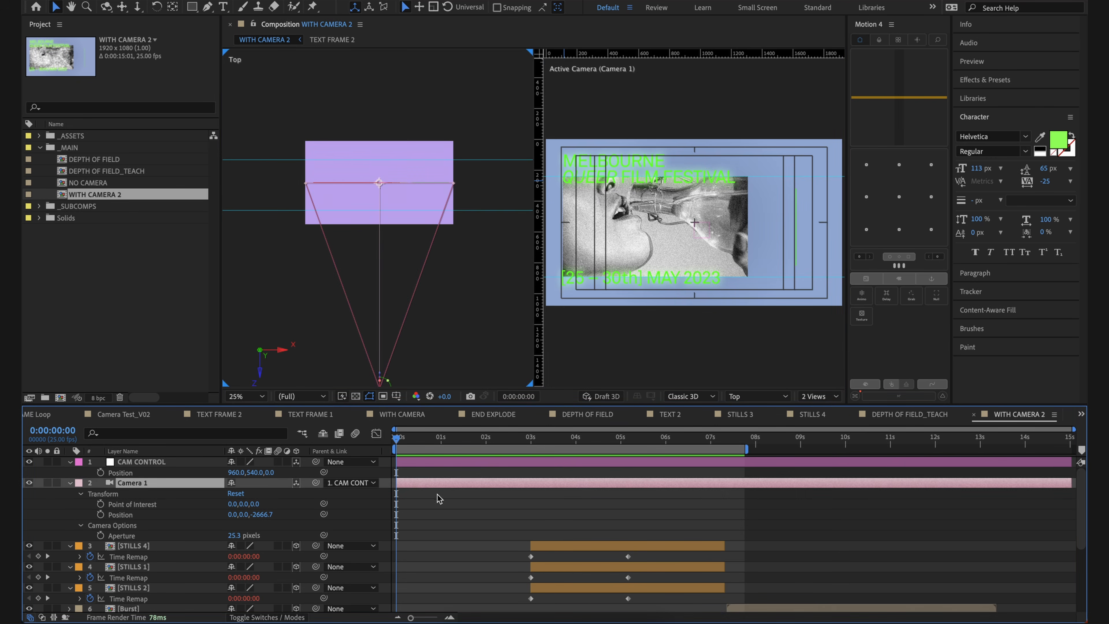
{"action": "left_click", "coordinate": [423, 294]}
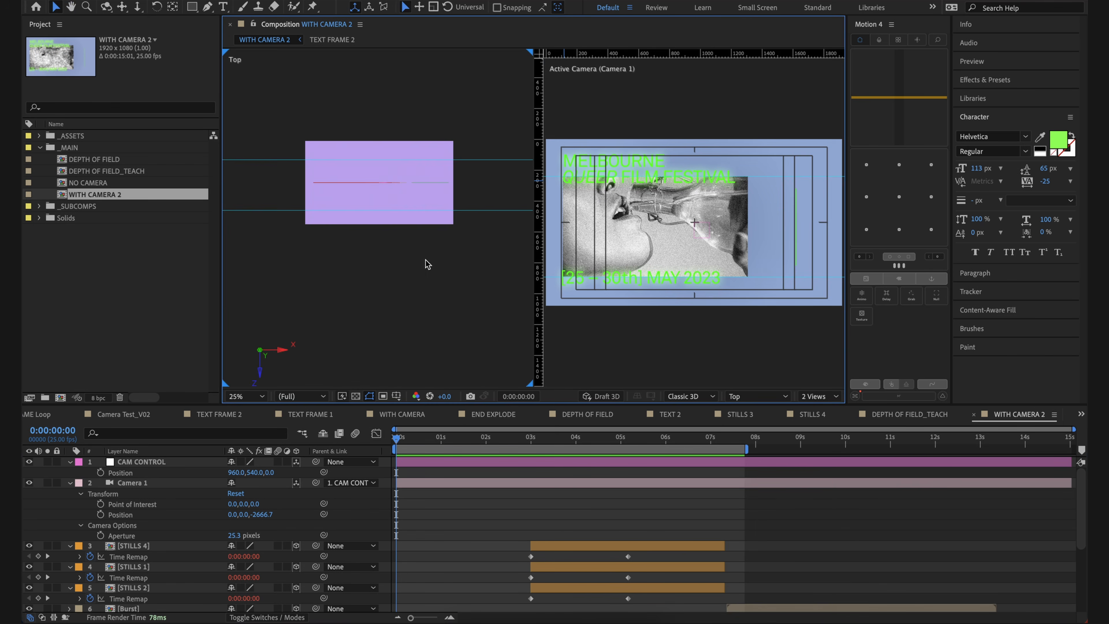
{"action": "left_click", "coordinate": [426, 483]}
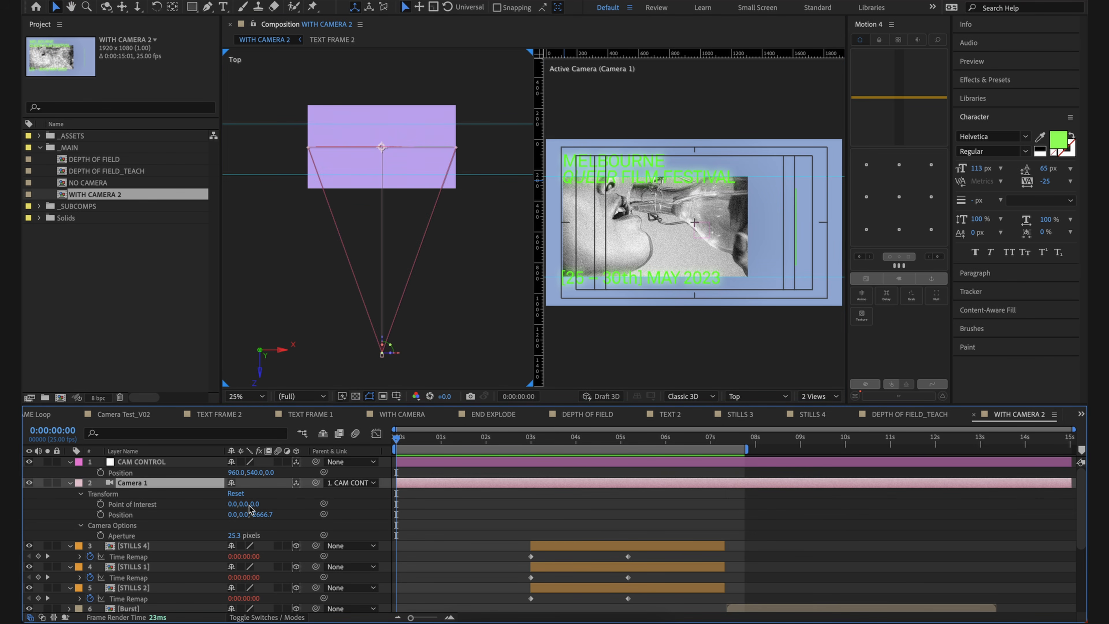
{"action": "left_click_drag", "start_coordinate": [230, 517], "coordinate": [243, 220]}
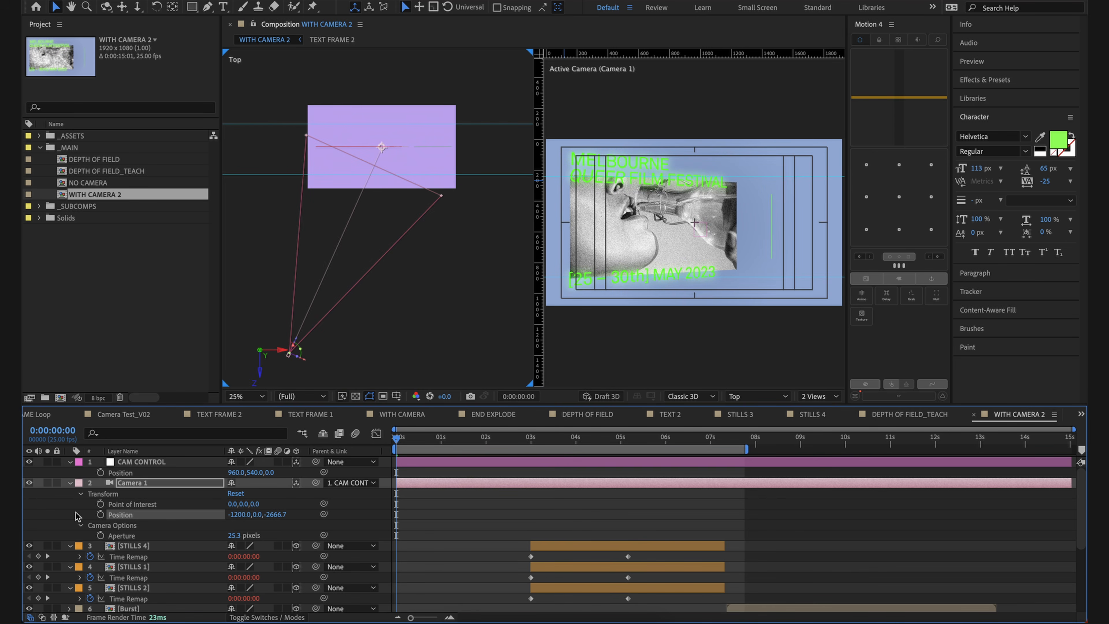
{"action": "left_click_drag", "start_coordinate": [239, 515], "coordinate": [472, 564]}
{"action": "key", "text": "super+z"}
{"action": "key", "text": "super+z"}
{"action": "left_click", "coordinate": [466, 523]}
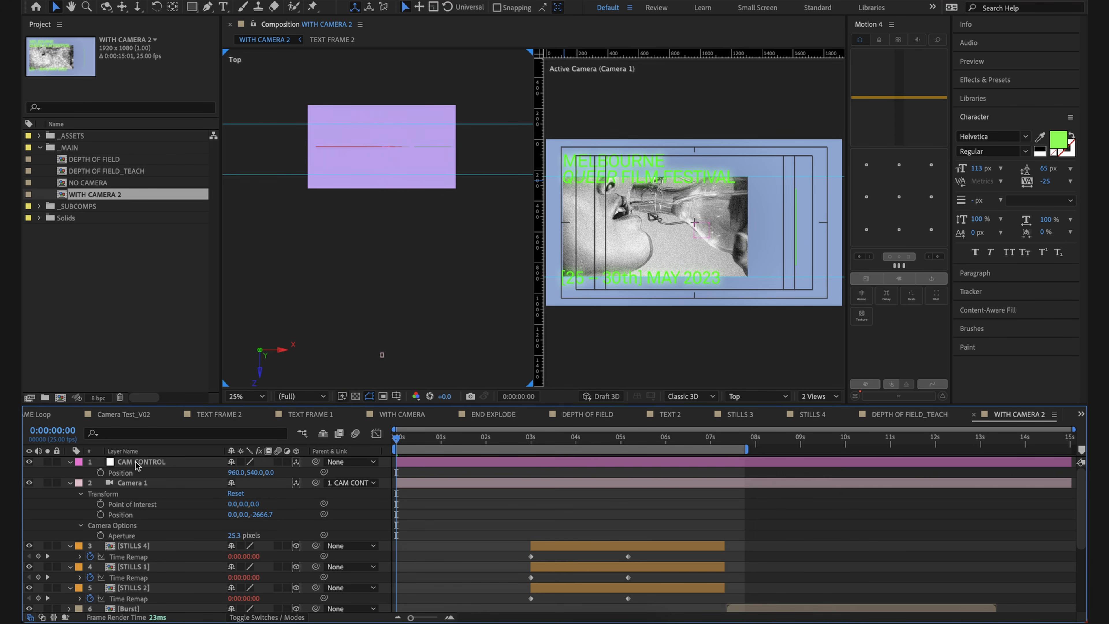
Step: Set the CAM CONTROL null's Z position to 101 to move the camera closer
{"action": "left_click", "coordinate": [138, 463]}
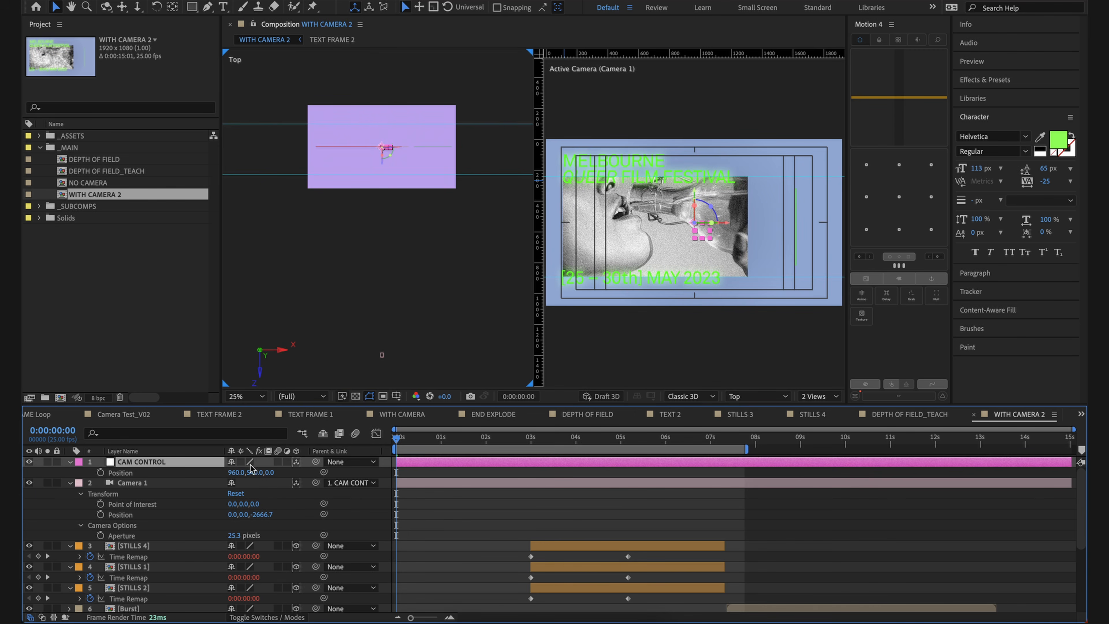
{"action": "left_click_drag", "start_coordinate": [269, 473], "coordinate": [313, 473]}
{"action": "left_click", "coordinate": [479, 558]}
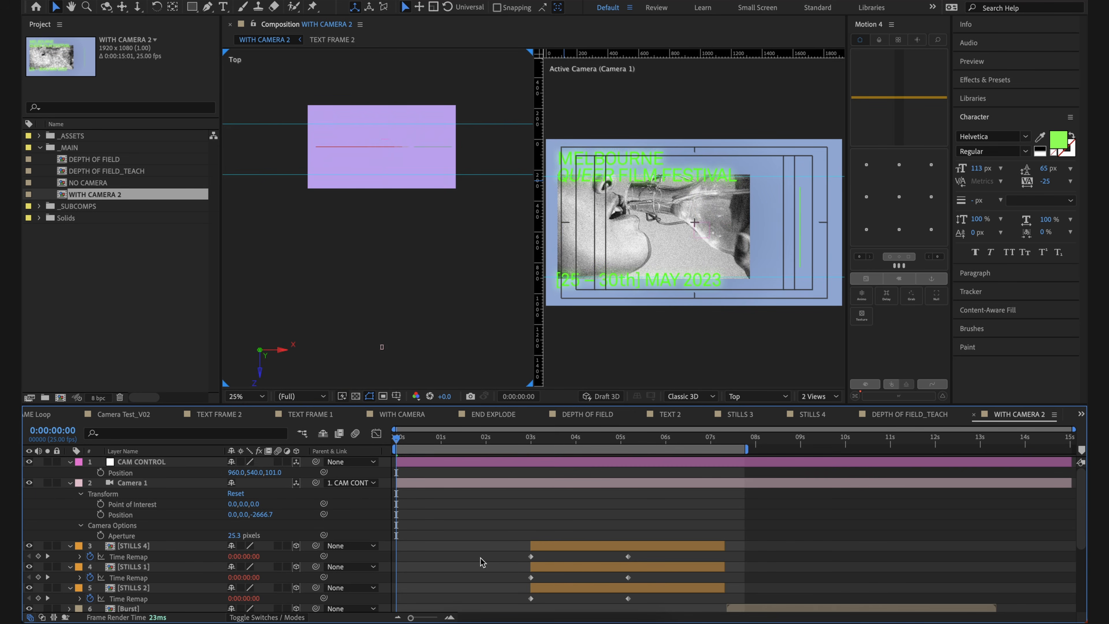
Step: Reveal the CAM CONTROL null's rotation properties, try a Y Rotation of 20°, and undo it
{"action": "left_click", "coordinate": [183, 462]}
{"action": "key", "text": "shift+r"}
{"action": "left_click_drag", "start_coordinate": [247, 503], "coordinate": [276, 520]}
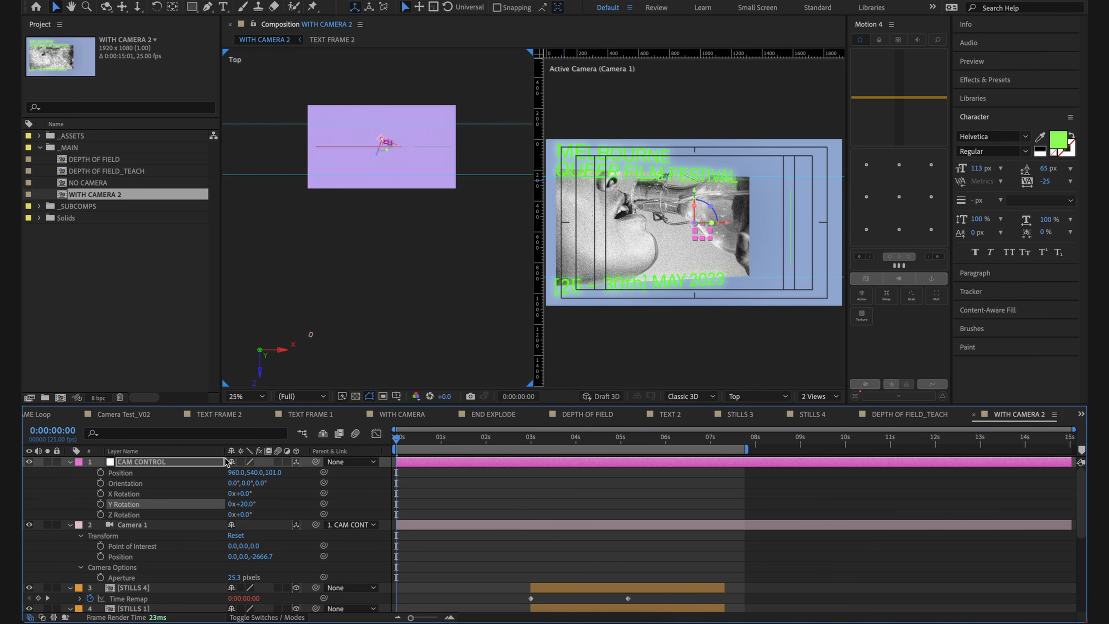
{"action": "key", "text": "ctrl+z"}
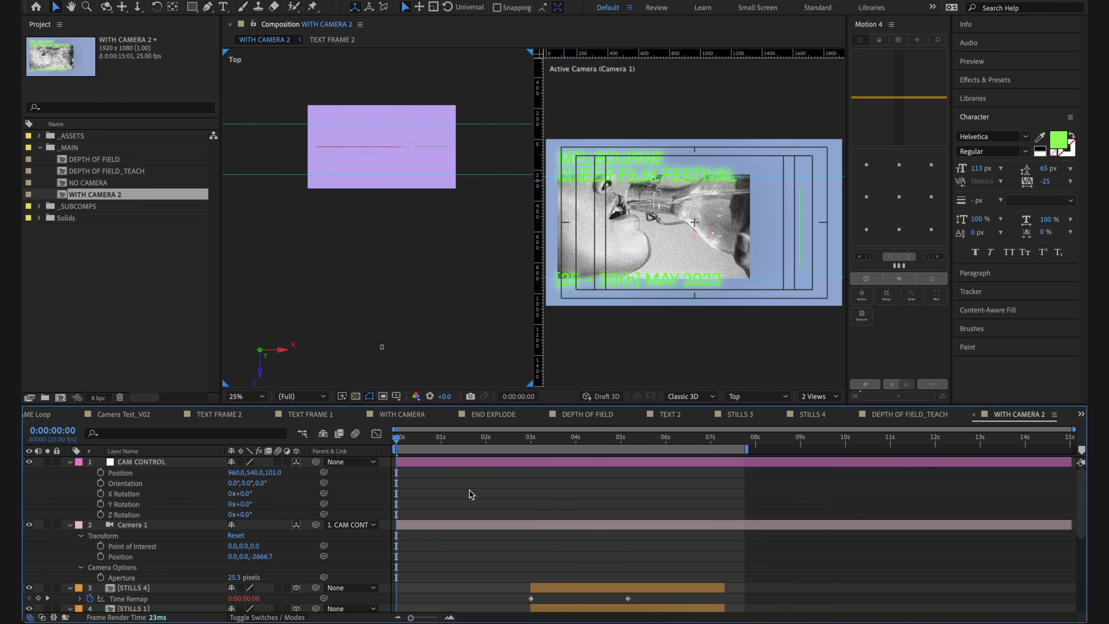
Step: Try changing Camera 1's Point of Interest along Y and X, undoing each change
{"action": "left_click", "coordinate": [463, 524]}
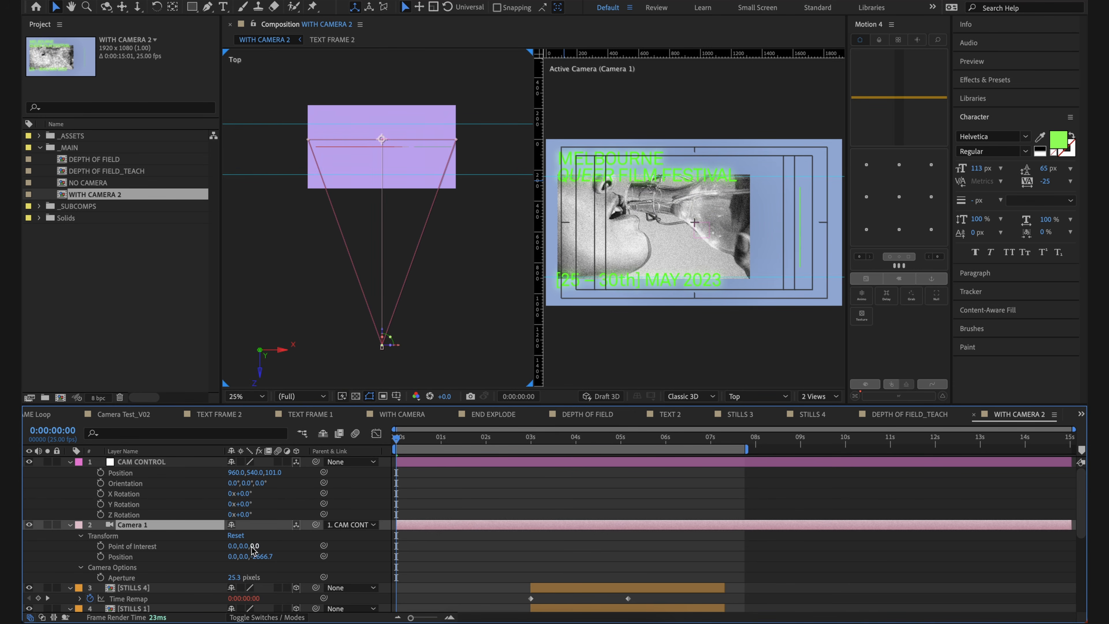
{"action": "left_click_drag", "start_coordinate": [243, 546], "coordinate": [656, 579]}
{"action": "key", "text": "super+z"}
{"action": "left_click_drag", "start_coordinate": [233, 546], "coordinate": [54, 455]}
{"action": "key", "text": "super+z"}
{"action": "left_click", "coordinate": [579, 508]}
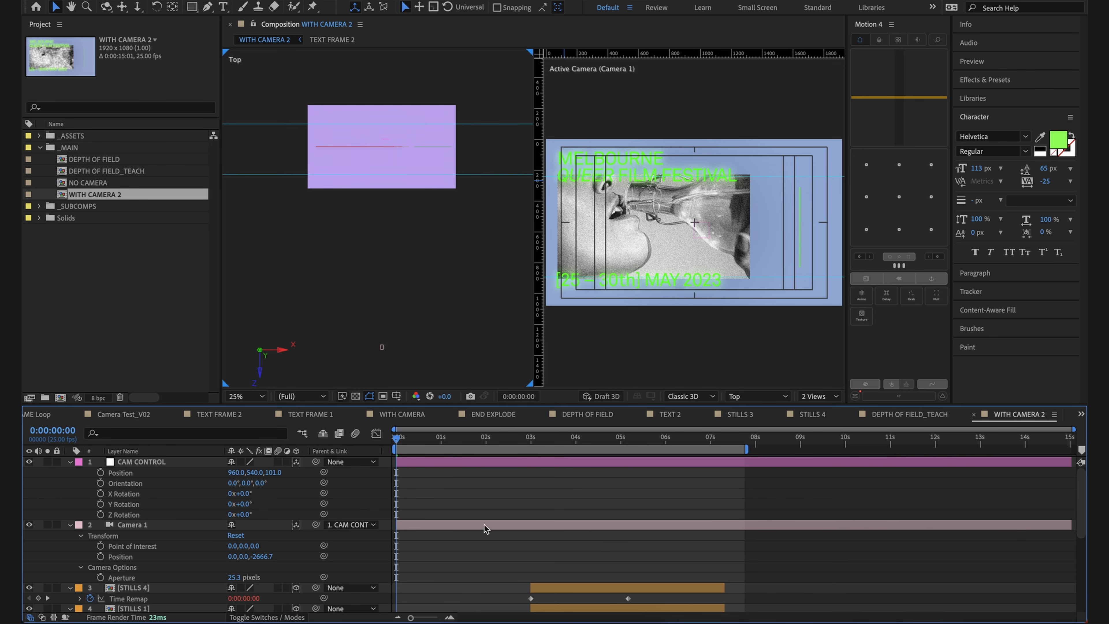
Step: Try pushing the CAM CONTROL null along Z again and undo the change
{"action": "left_click", "coordinate": [442, 464]}
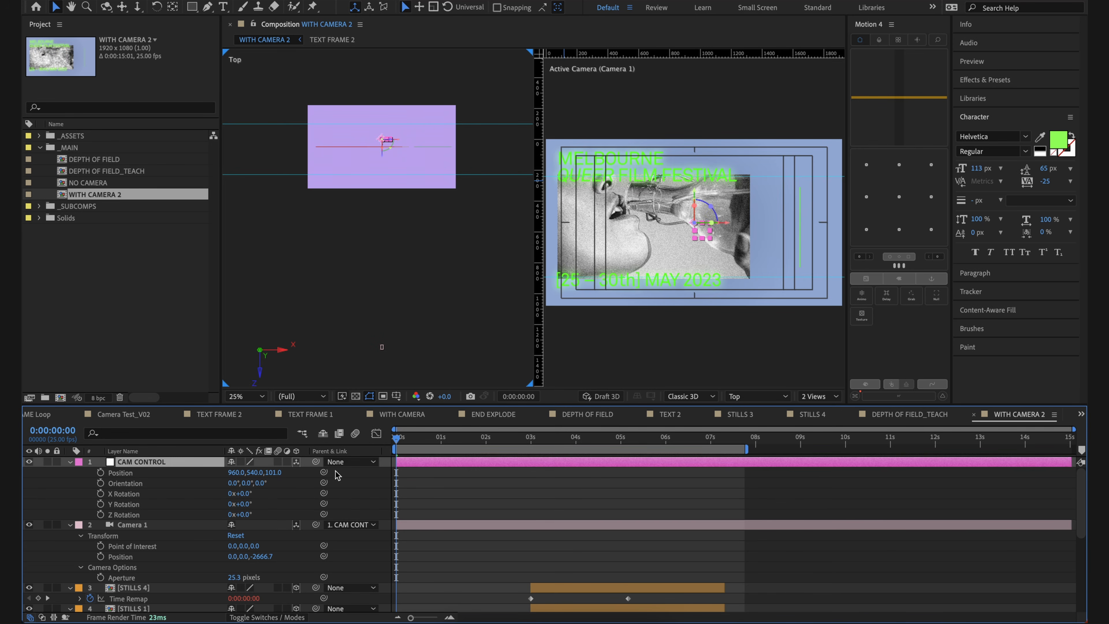
{"action": "left_click_drag", "start_coordinate": [276, 473], "coordinate": [315, 496]}
{"action": "key", "text": "super+z"}
{"action": "left_click", "coordinate": [534, 518]}
{"action": "left_click", "coordinate": [529, 526]}
{"action": "left_click", "coordinate": [536, 503]}
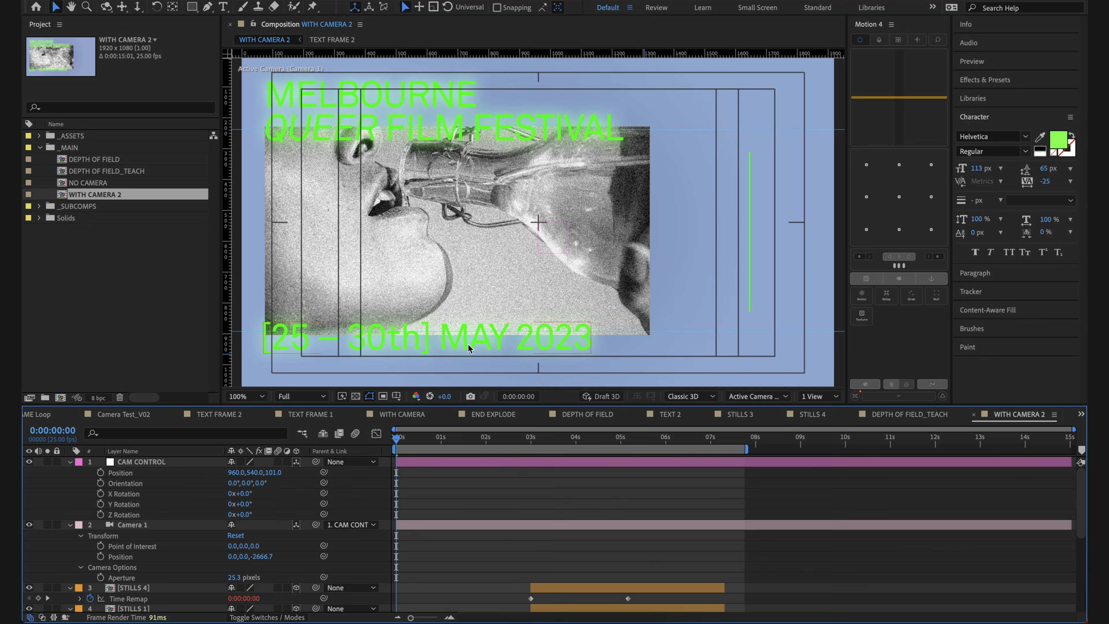
Step: Return the viewer to a single Active Camera view at 100% and collapse Camera 1's properties
{"action": "key", "text": "comma"}
{"action": "key", "text": "period"}
{"action": "left_click", "coordinate": [452, 527]}
{"action": "left_click", "coordinate": [71, 526]}
Step: Start keyframing the CAM CONTROL null's Position at 0:00:00:00
{"action": "left_click", "coordinate": [156, 461]}
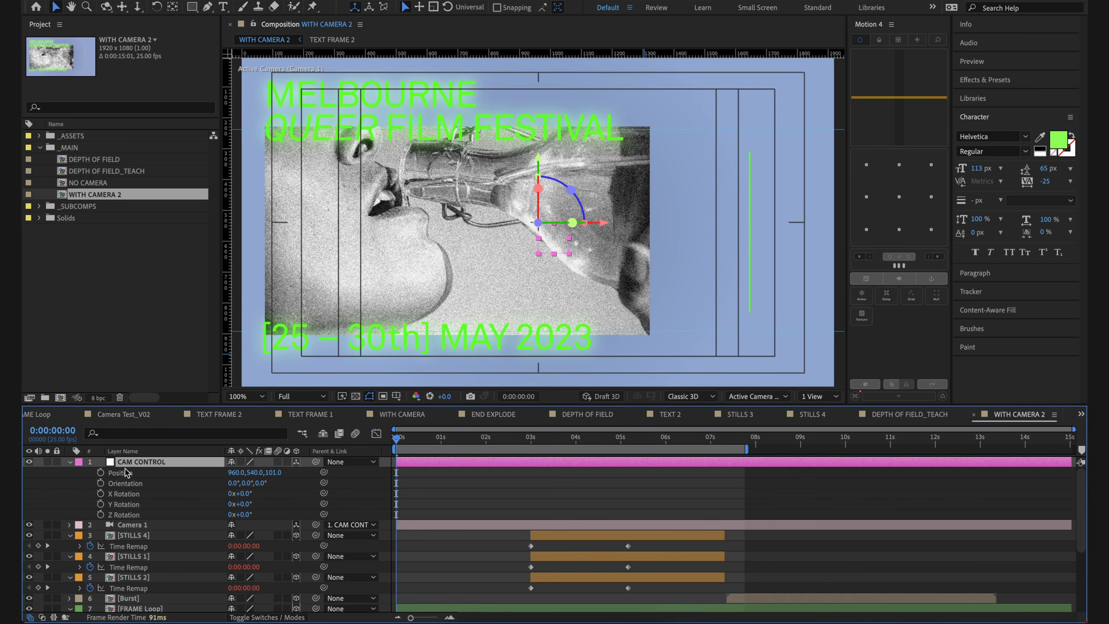
{"action": "left_click", "coordinate": [101, 473]}
{"action": "left_click", "coordinate": [494, 471]}
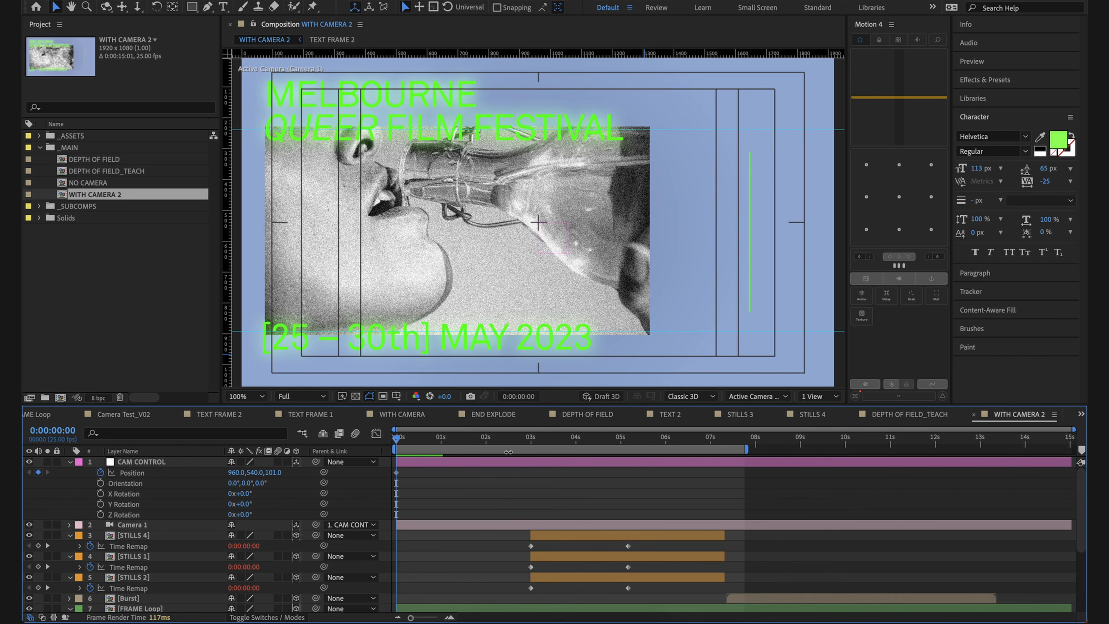
Step: Add a second Position keyframe to CAM CONTROL at 0:00:03:00, holding the current position
{"action": "left_click", "coordinate": [531, 438]}
{"action": "left_click", "coordinate": [531, 484]}
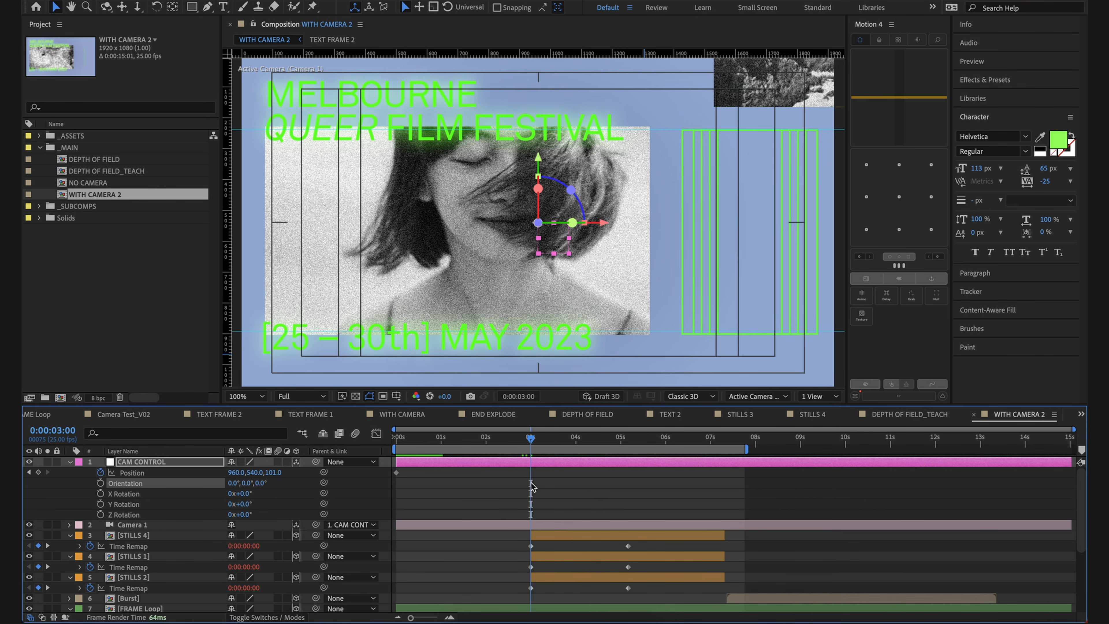
{"action": "left_click", "coordinate": [38, 472]}
{"action": "key", "text": "F2"}
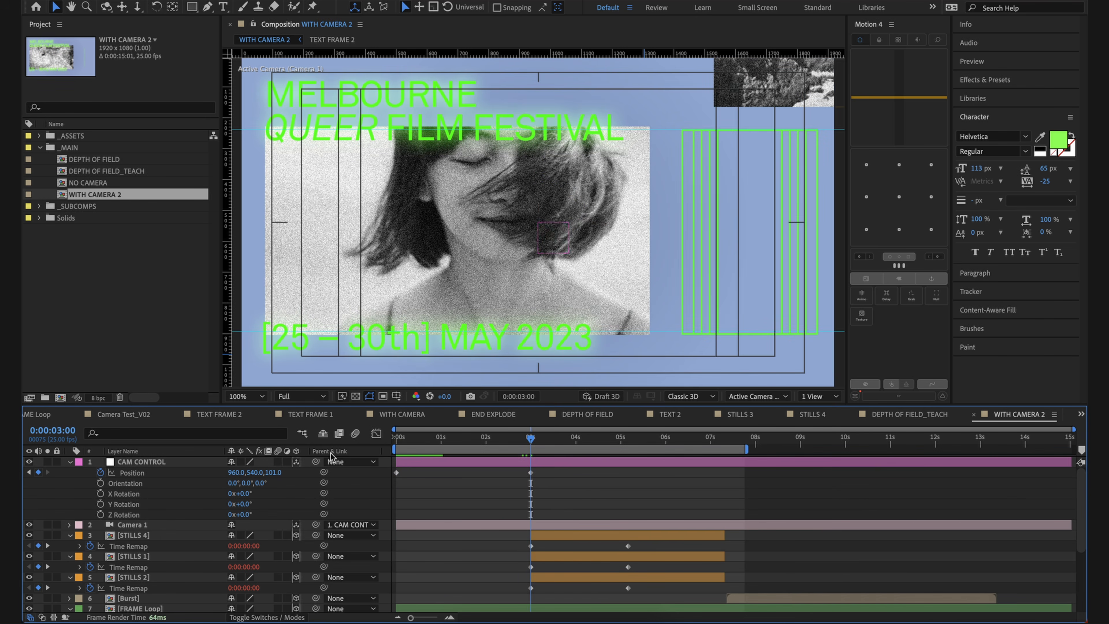
Step: Delete the CAM CONTROL null's Position keyframe at 0:00:00:00, keeping the one at 0:00:03:00
{"action": "left_click", "coordinate": [397, 472]}
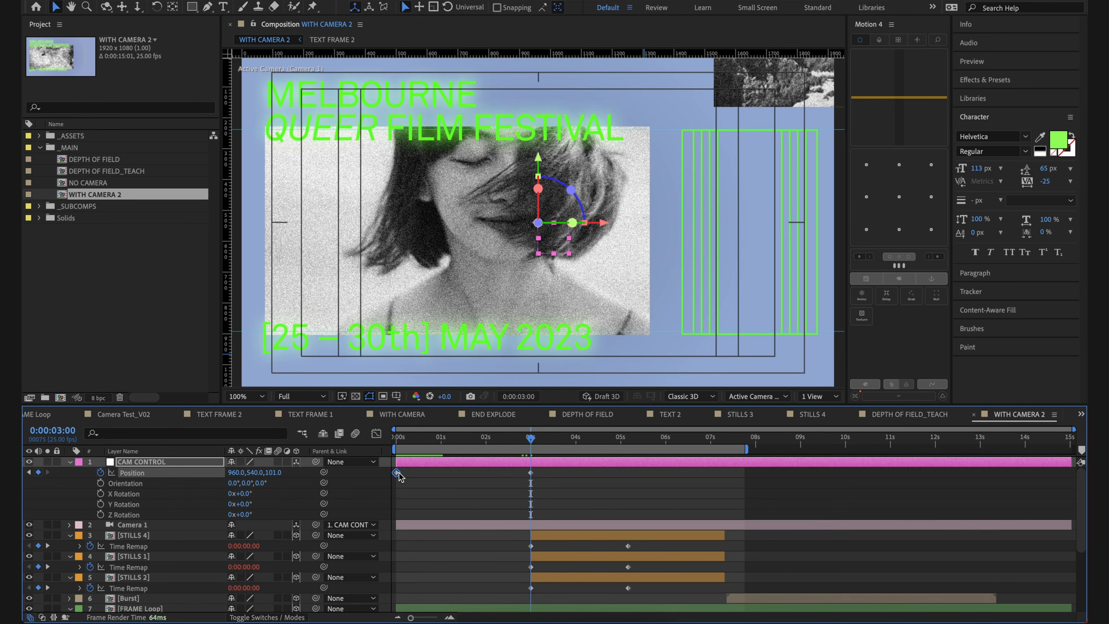
{"action": "key", "text": "Delete"}
{"action": "left_click", "coordinate": [462, 520]}
{"action": "left_click", "coordinate": [497, 485]}
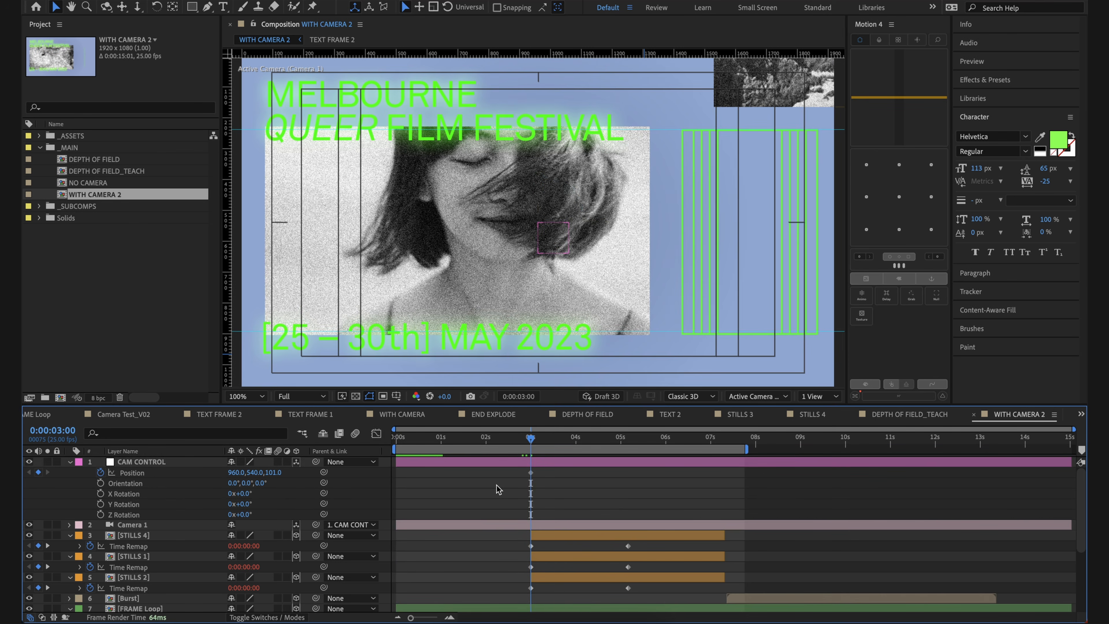
Step: Keyframe CAM CONTROL's X Position to 2952 at 0:00:03:10 so the camera moves across to the second text frame
{"action": "key", "text": "shift+Page_Down"}
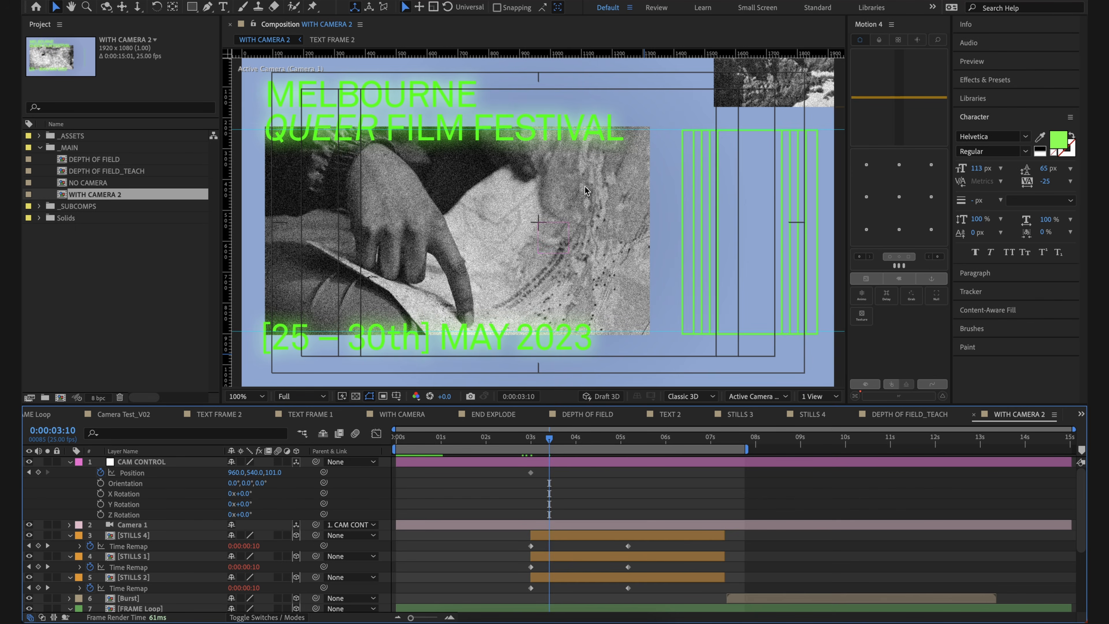
{"action": "key", "text": "comma"}
{"action": "left_click_drag", "start_coordinate": [235, 473], "coordinate": [562, 529]}
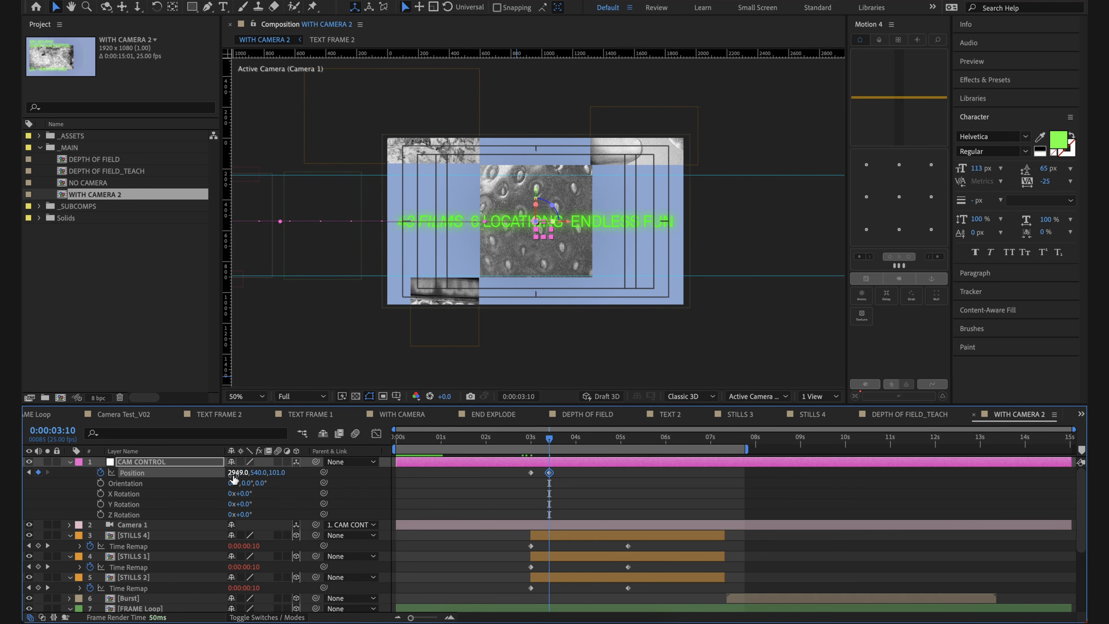
{"action": "left_click_drag", "start_coordinate": [238, 474], "coordinate": [239, 476]}
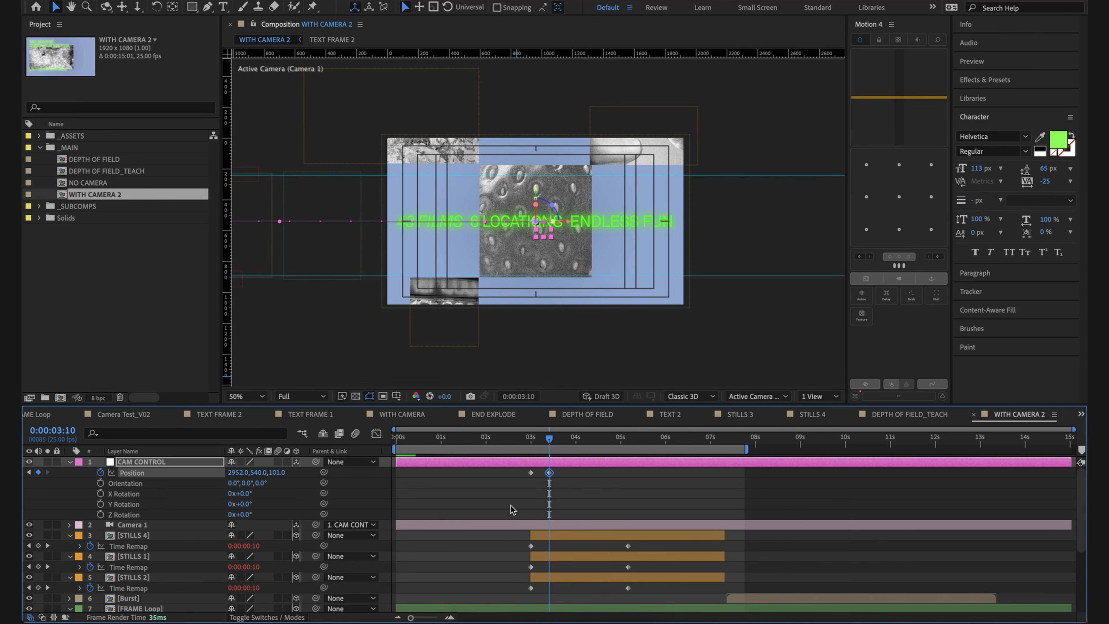
{"action": "left_click", "coordinate": [520, 512]}
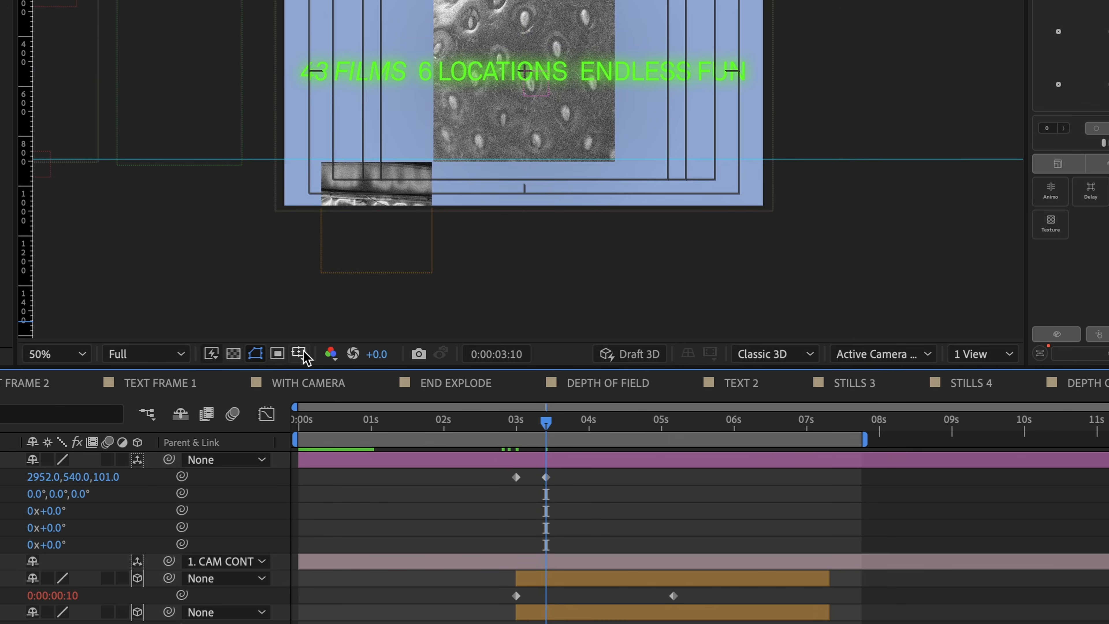
Step: Check the second frame's centring against the Proportional Grid overlay, and restore the Title/Action Safe overlay
{"action": "left_click", "coordinate": [299, 352]}
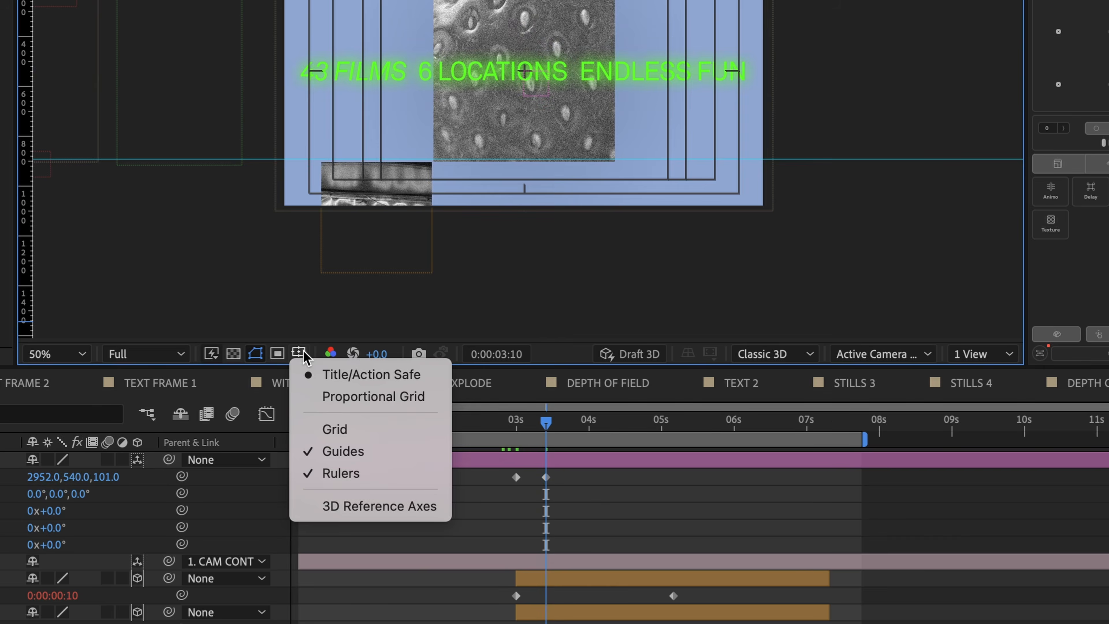
{"action": "left_click", "coordinate": [372, 395]}
{"action": "left_click", "coordinate": [300, 353]}
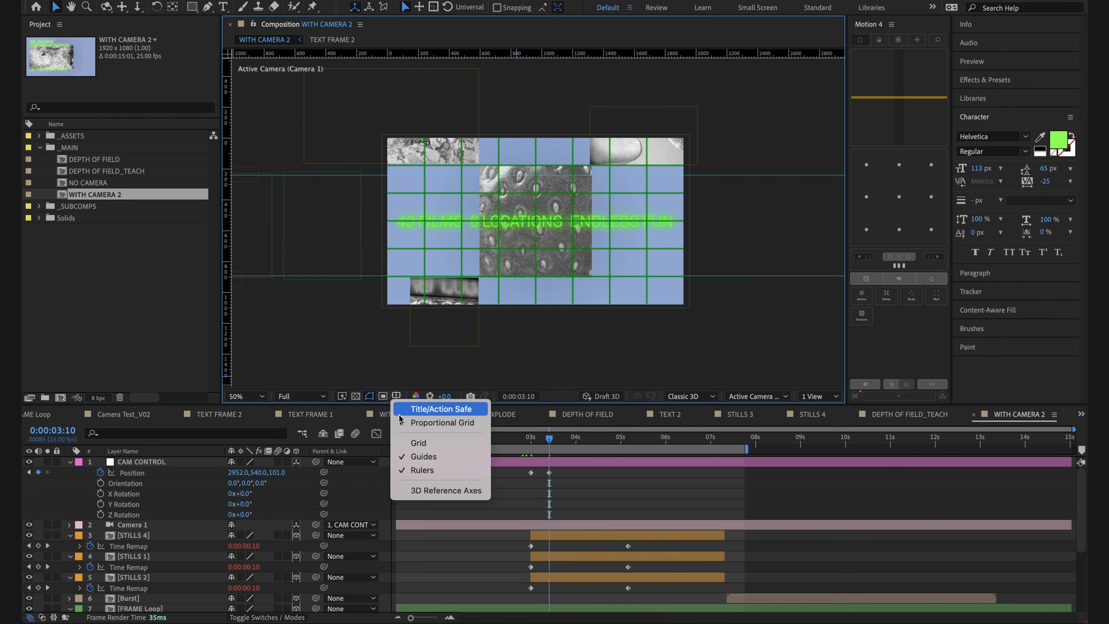
{"action": "left_click", "coordinate": [417, 410]}
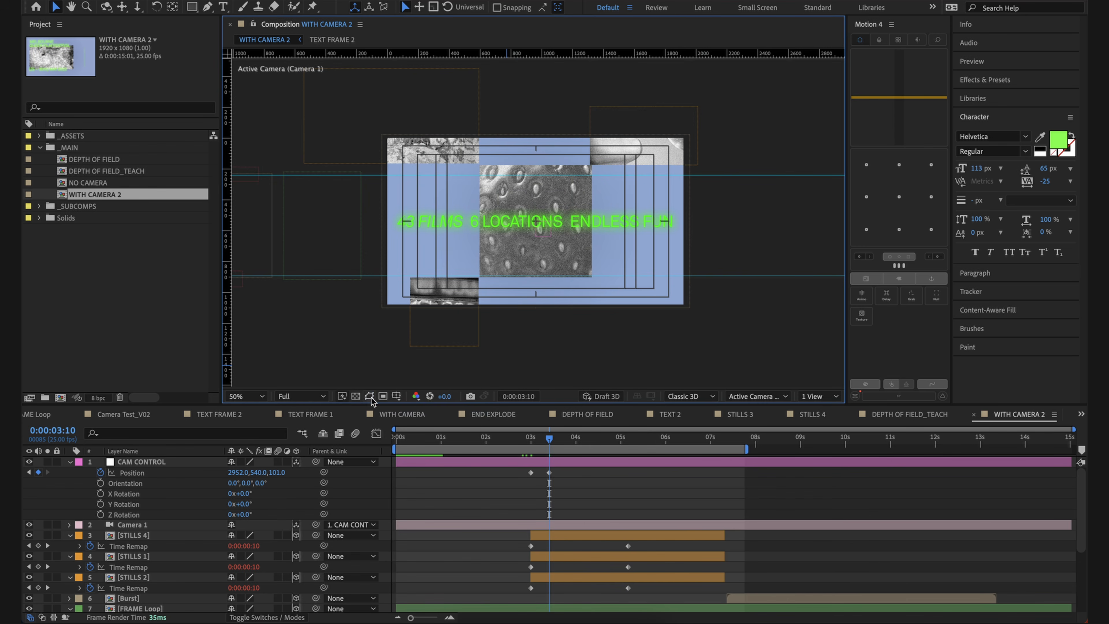
{"action": "left_click", "coordinate": [516, 492]}
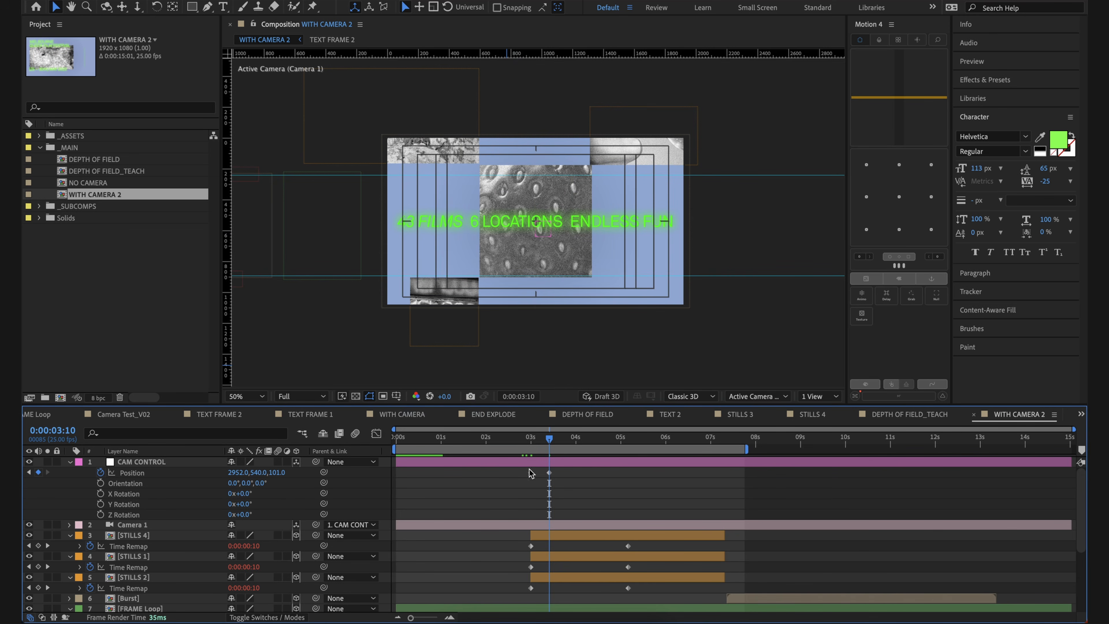
Step: Open the storyboard screenshot to compare Frame 1 and Frame 2 with the composition, and return to the composition
{"action": "left_click", "coordinate": [453, 622]}
{"action": "left_click", "coordinate": [489, 569]}
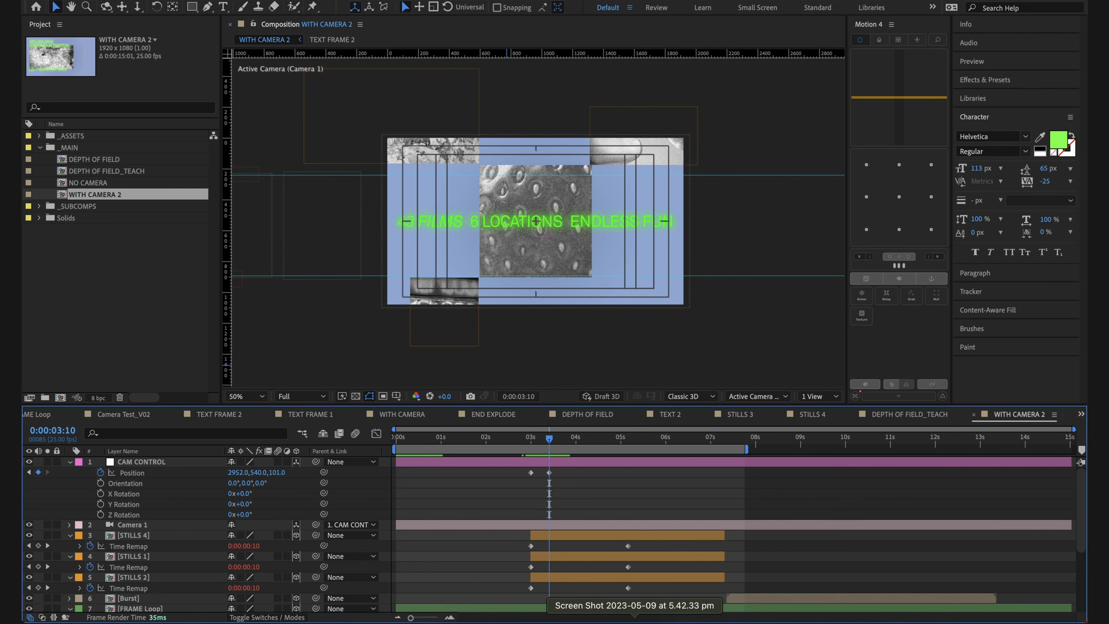
{"action": "left_click", "coordinate": [635, 622]}
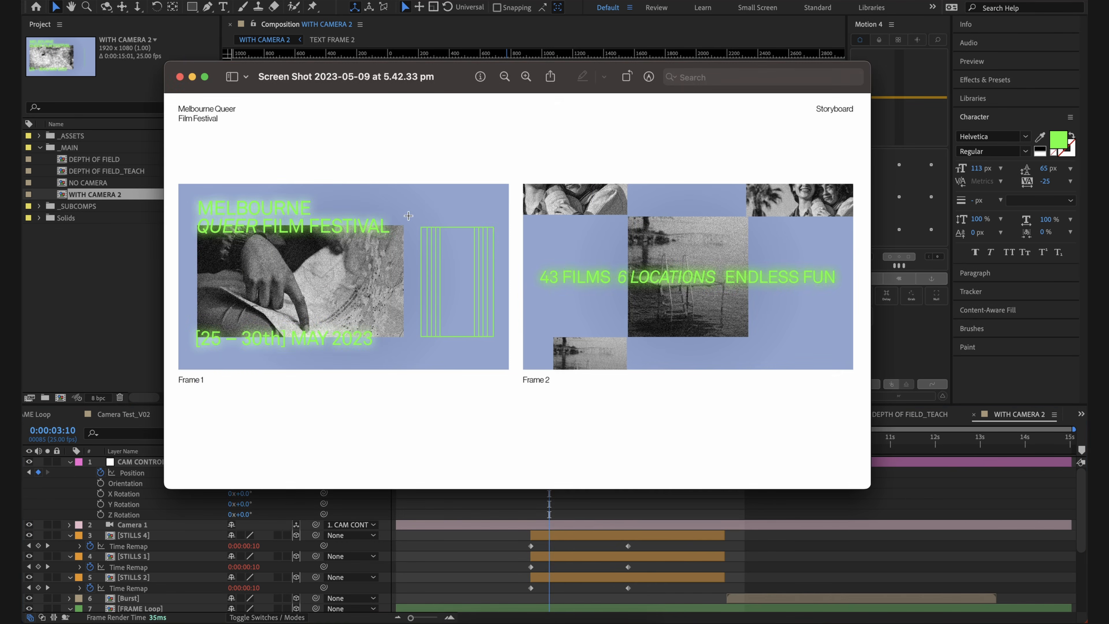
{"action": "left_click", "coordinate": [492, 608]}
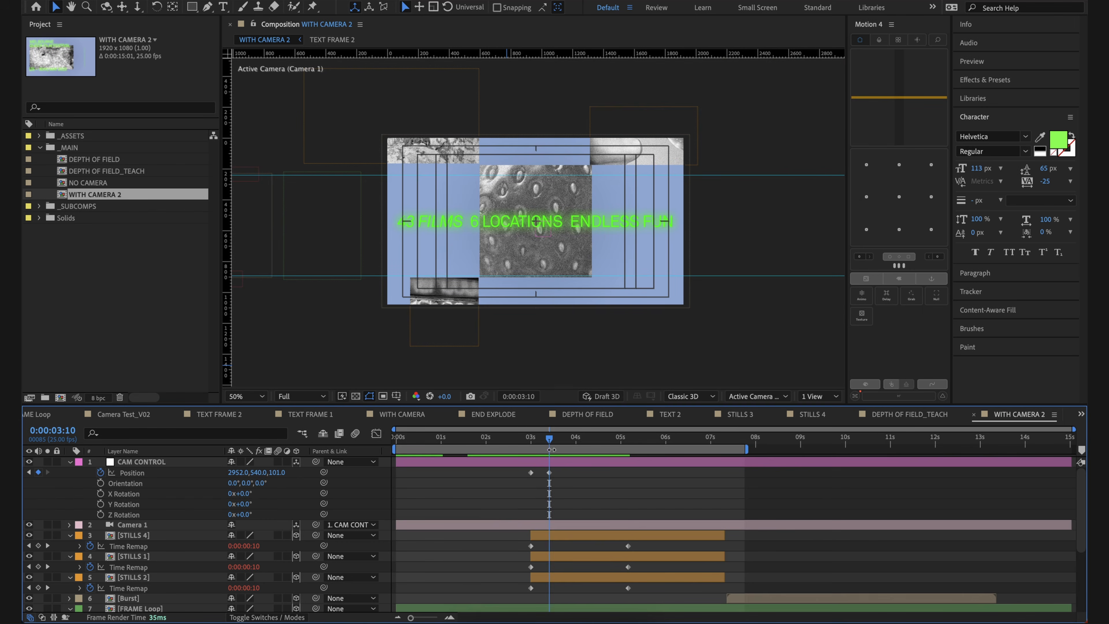
Step: Try to centre the STILLS 4 layer horizontally in the composition with Align at 0:00:03:00
{"action": "left_click_drag", "start_coordinate": [546, 441], "coordinate": [530, 441]}
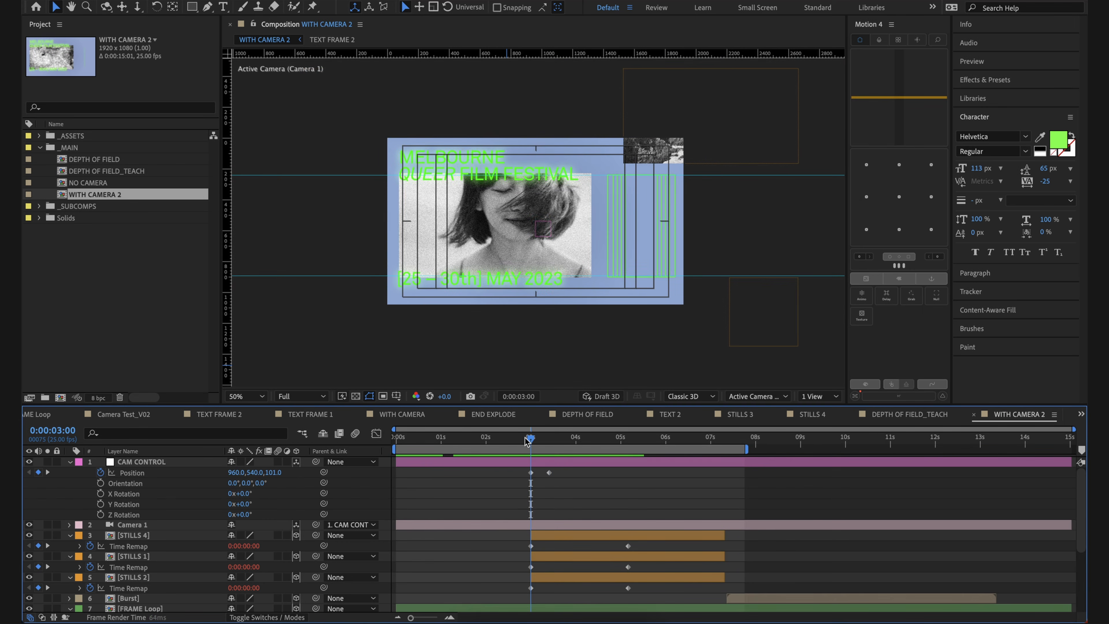
{"action": "scroll", "coordinate": [526, 500], "scroll_direction": "down", "scroll_amount": 2}
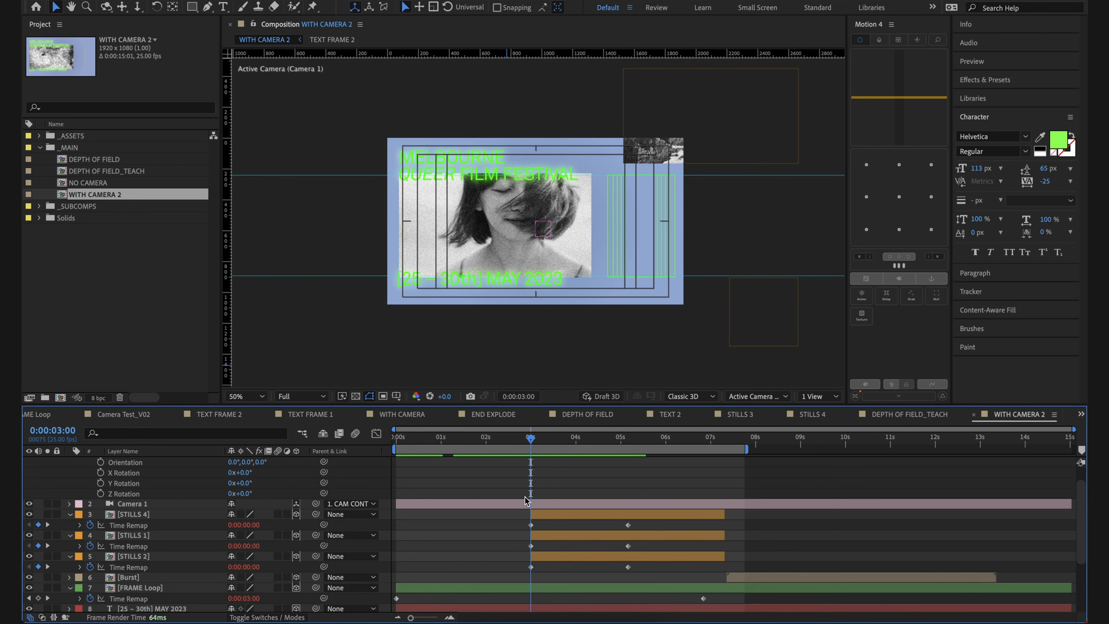
{"action": "left_click", "coordinate": [131, 519]}
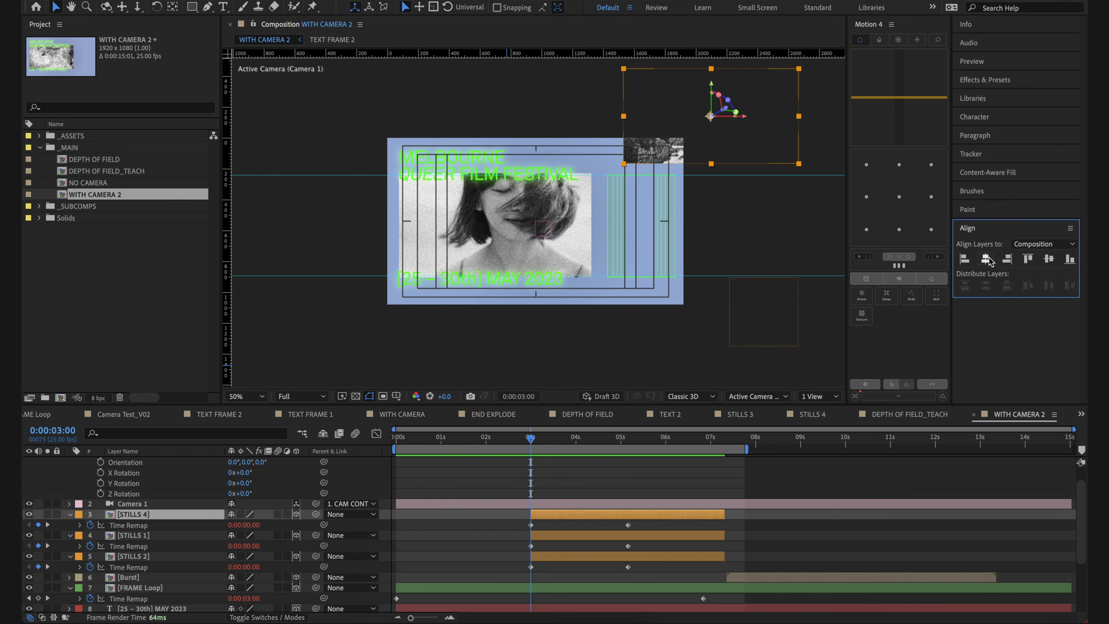
{"action": "left_click", "coordinate": [985, 259]}
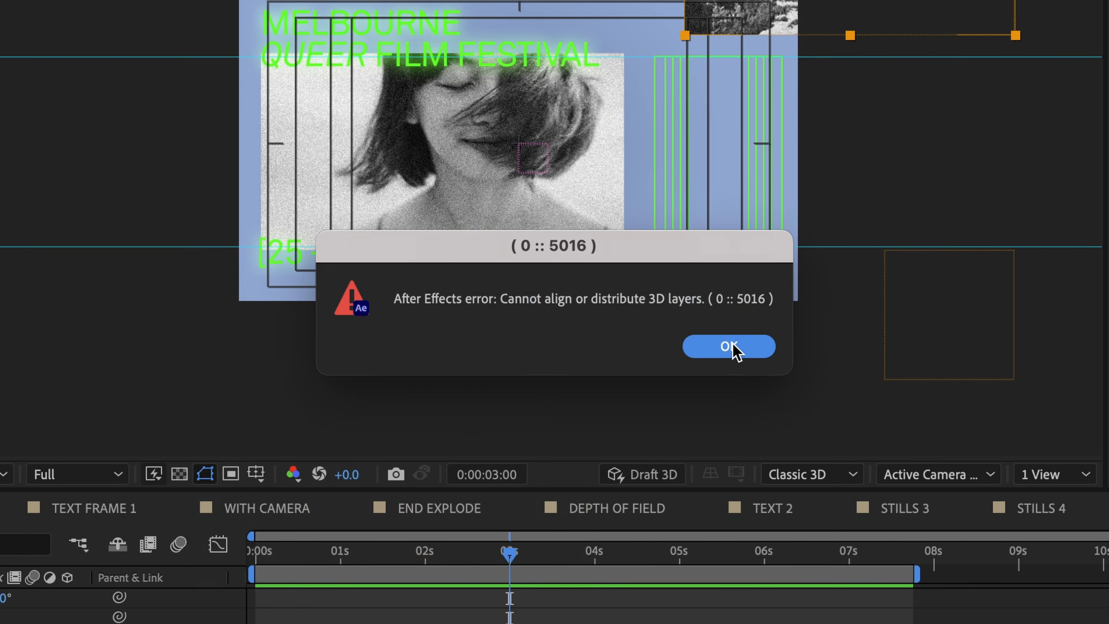
{"action": "left_click", "coordinate": [733, 347]}
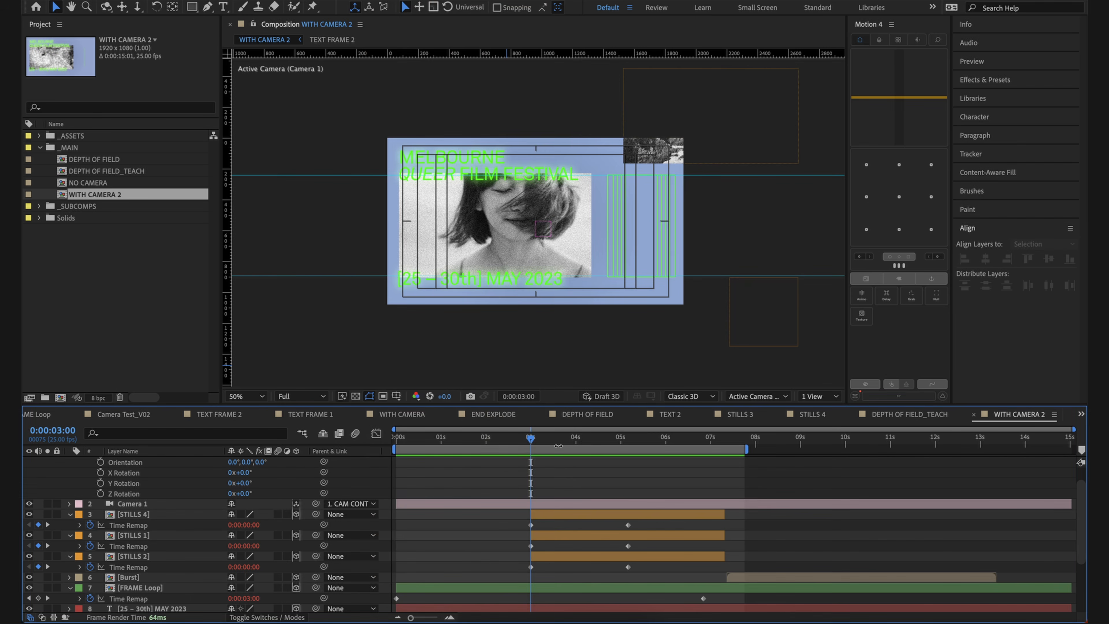
Step: Refine CAM CONTROL's Position keyframe at 0:00:03:10 to X 2954, centring the second frame against the safe guides
{"action": "mouse_move", "coordinate": [531, 437]}
{"action": "left_mouse_down"}
{"action": "mouse_move", "coordinate": [552, 439]}
{"action": "mouse_move", "coordinate": [500, 438]}
{"action": "mouse_move", "coordinate": [514, 450]}
{"action": "mouse_move", "coordinate": [539, 441]}
{"action": "mouse_move", "coordinate": [530, 439]}
{"action": "left_mouse_up"}
{"action": "scroll", "coordinate": [538, 448], "scroll_direction": "up", "scroll_amount": 2}
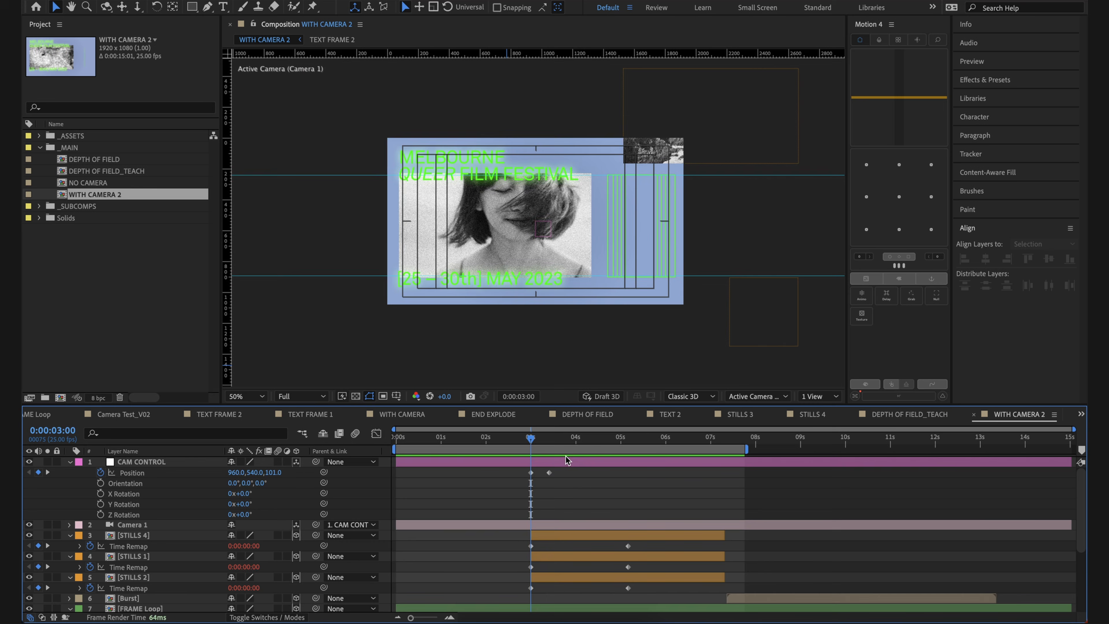
{"action": "left_click", "coordinate": [548, 441]}
{"action": "left_click", "coordinate": [550, 473]}
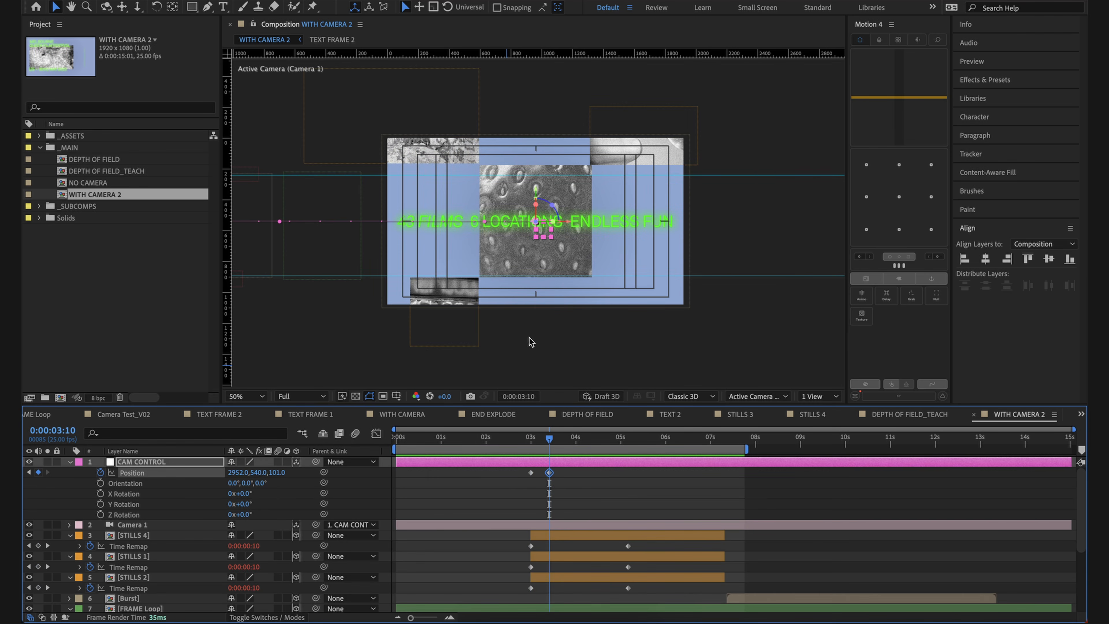
{"action": "scroll", "coordinate": [540, 241], "scroll_direction": "up", "scroll_amount": 2}
{"action": "left_click_drag", "start_coordinate": [540, 240], "coordinate": [538, 227]}
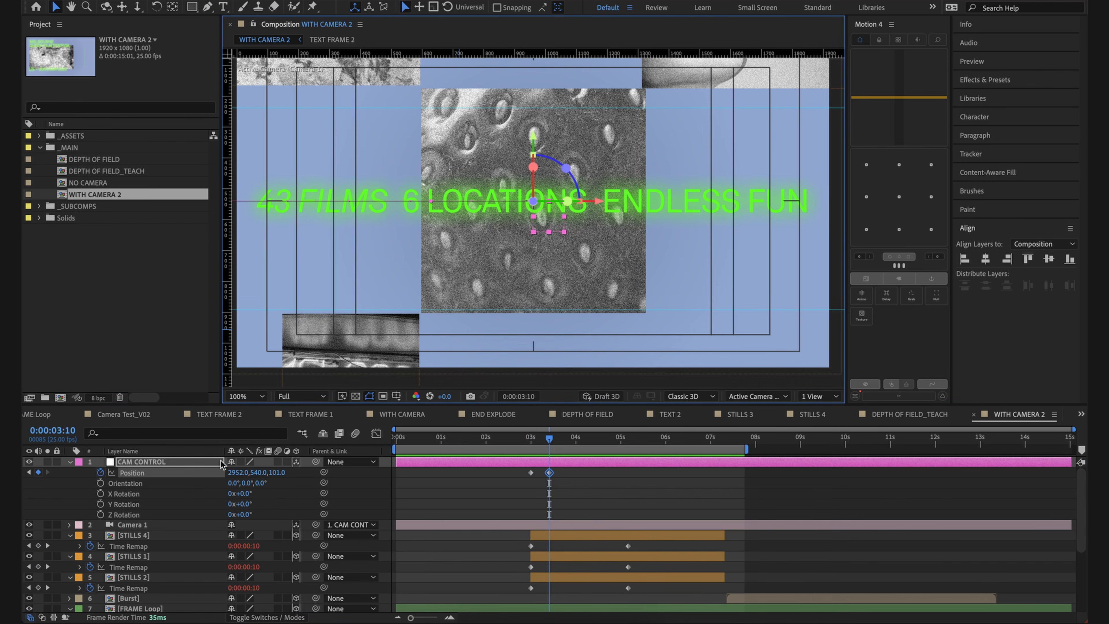
{"action": "left_click_drag", "start_coordinate": [245, 473], "coordinate": [243, 473]}
{"action": "left_click", "coordinate": [490, 506]}
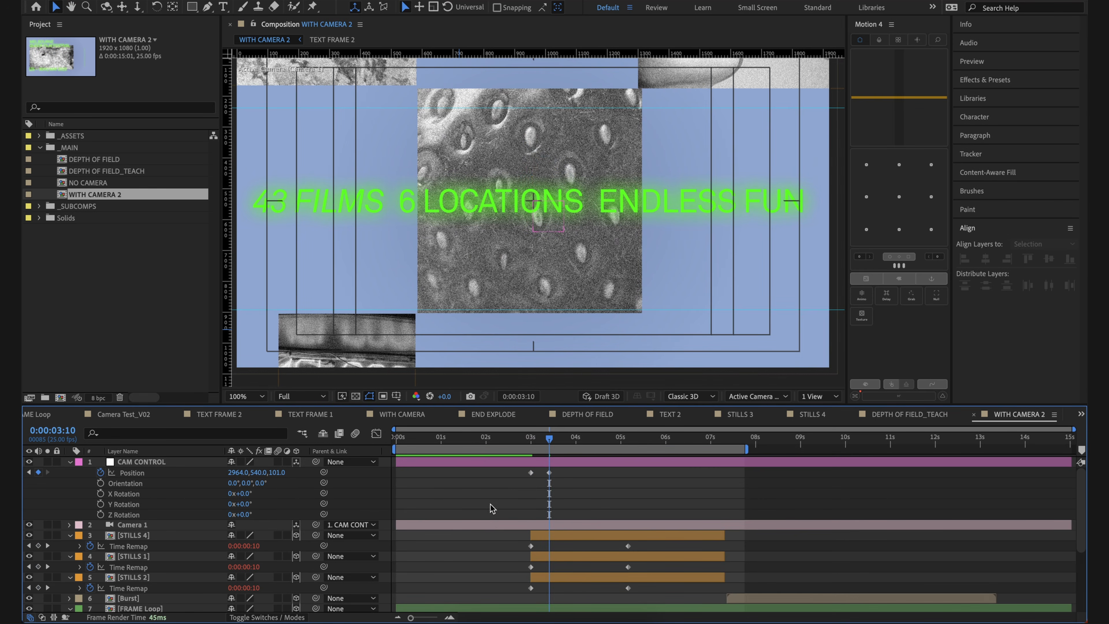
{"action": "left_click_drag", "start_coordinate": [234, 472], "coordinate": [230, 475]}
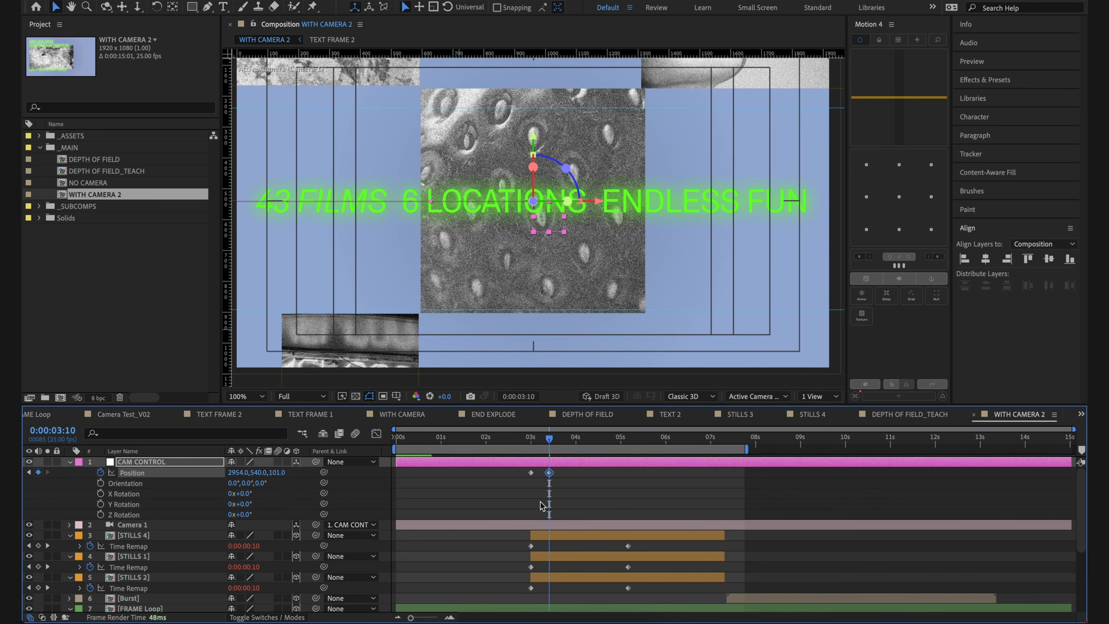
{"action": "left_click", "coordinate": [581, 512]}
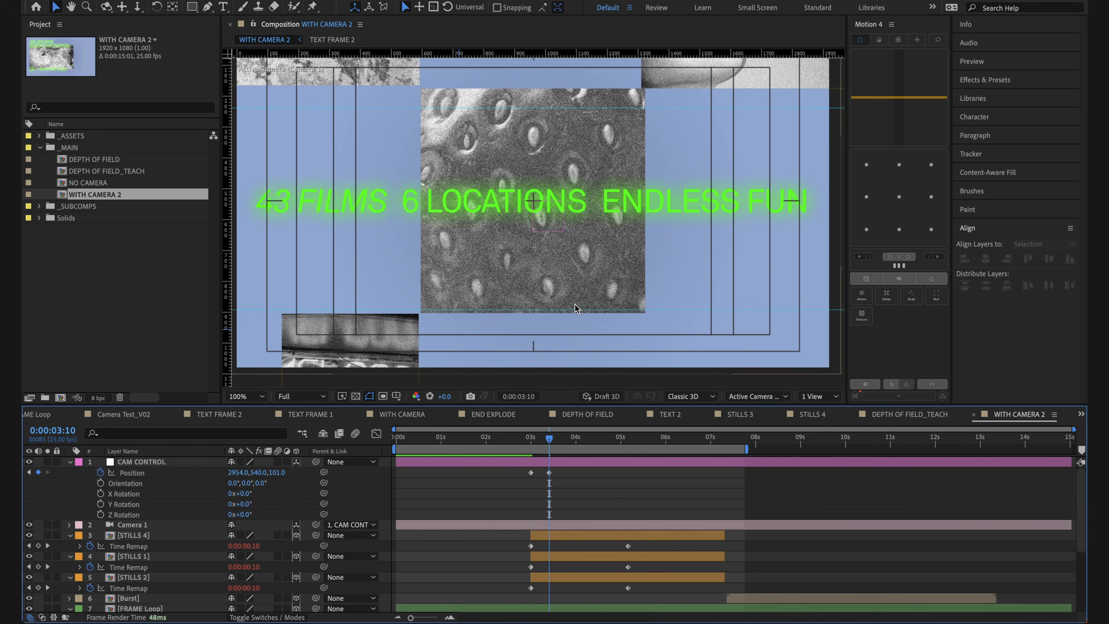
{"action": "key", "text": "comma"}
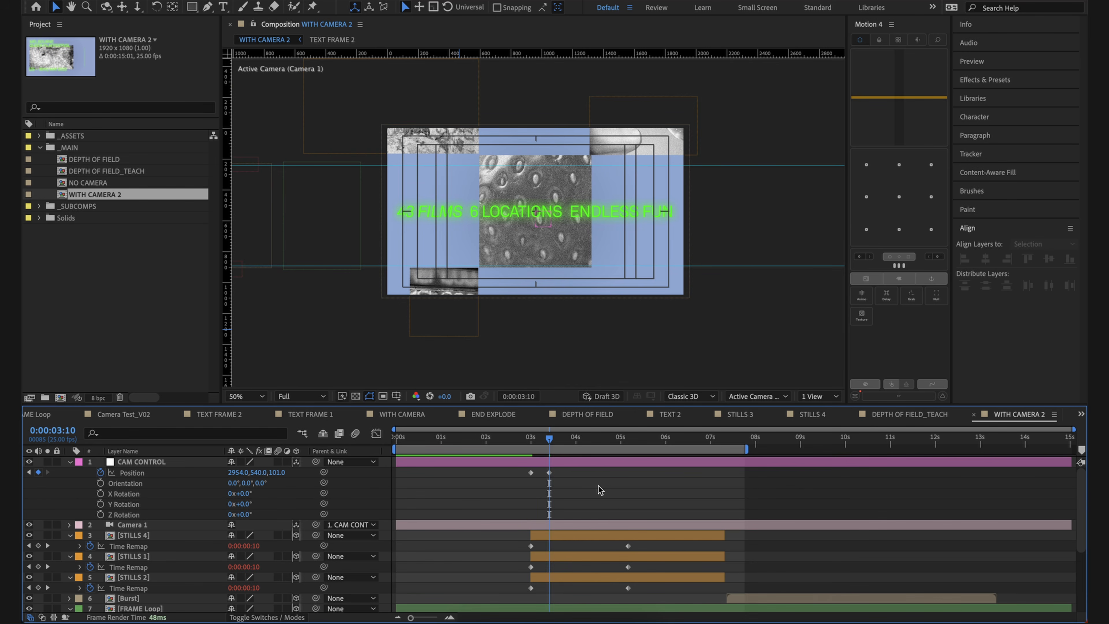
Step: Apply Easy Ease to both CAM CONTROL Position keyframes at 0:00:03:00 and 0:00:03:10
{"action": "left_click_drag", "start_coordinate": [598, 467], "coordinate": [498, 482]}
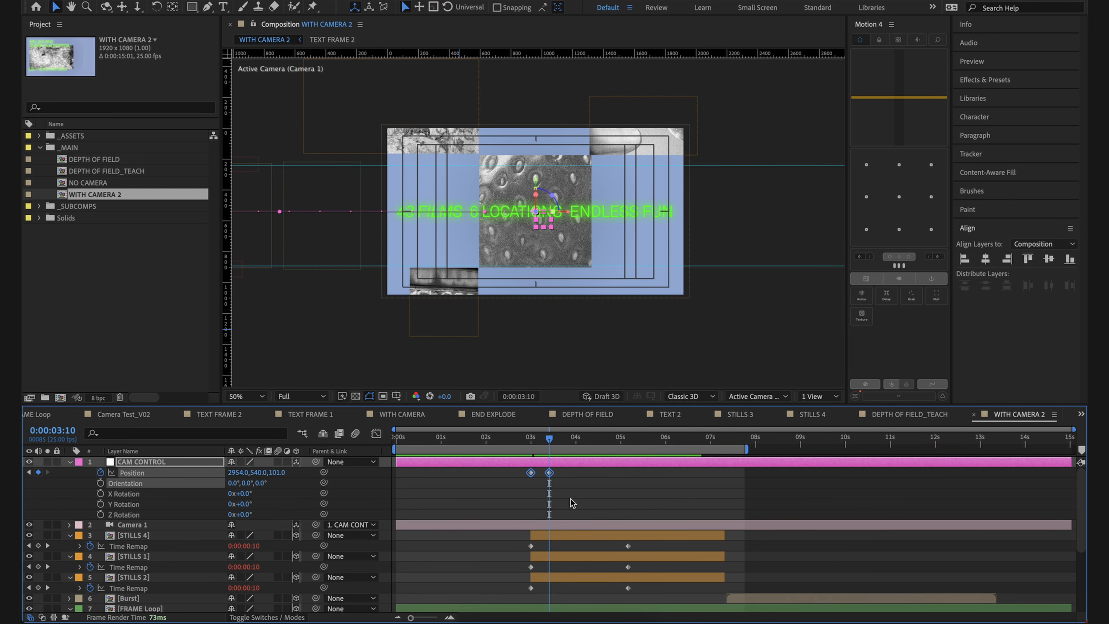
{"action": "right_click", "coordinate": [549, 472]}
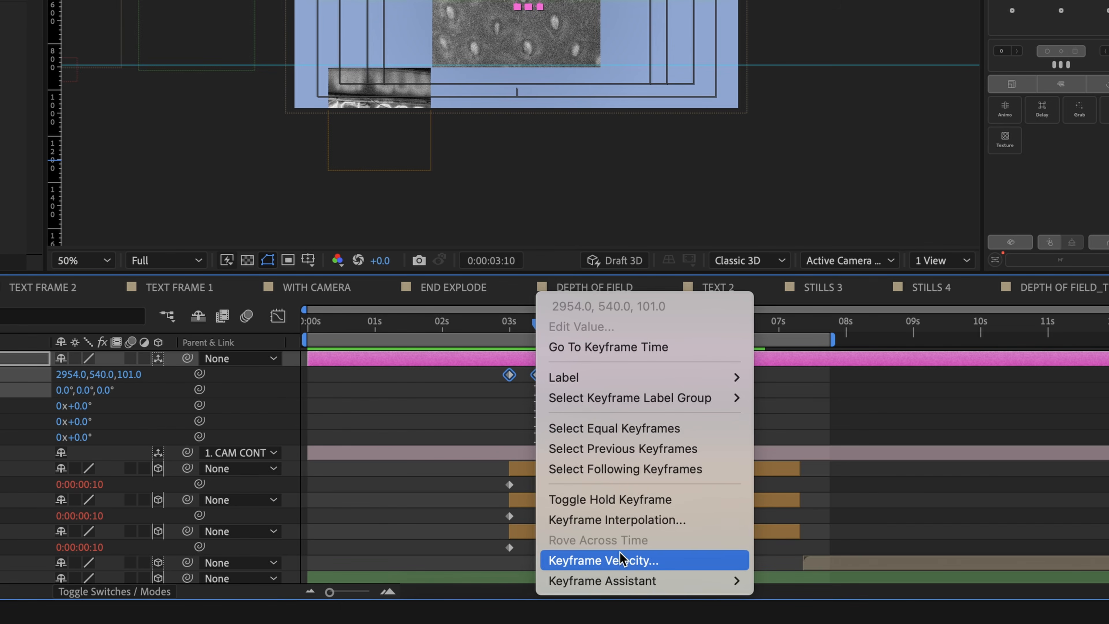
{"action": "mouse_move", "coordinate": [636, 584]}
{"action": "left_click", "coordinate": [799, 459]}
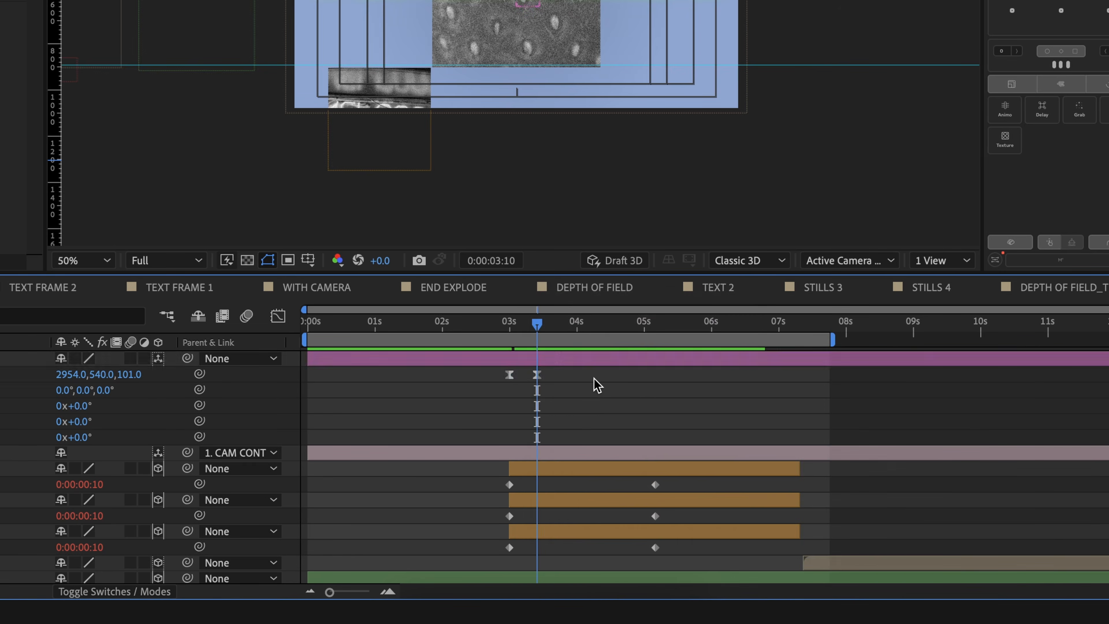
Step: Preview the eased camera move from 0:00:03:00, and return to 0:00:03:10 in a closer timeline view
{"action": "left_click_drag", "start_coordinate": [573, 489], "coordinate": [533, 444]}
{"action": "key", "text": "space"}
{"action": "left_click", "coordinate": [626, 491]}
{"action": "key", "text": "space"}
{"action": "key", "text": "space"}
{"action": "key", "text": "space"}
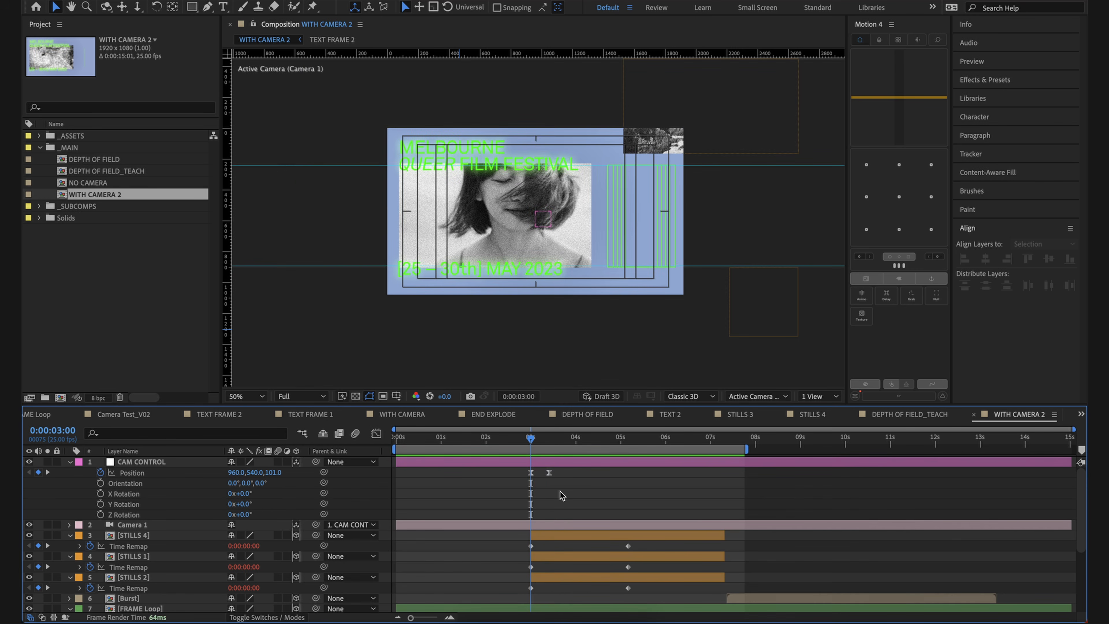
{"action": "key", "text": "="}
{"action": "mouse_move", "coordinate": [561, 438]}
{"action": "left_mouse_down"}
{"action": "mouse_move", "coordinate": [582, 440]}
{"action": "mouse_move", "coordinate": [534, 442]}
{"action": "mouse_move", "coordinate": [567, 448]}
{"action": "left_mouse_up"}
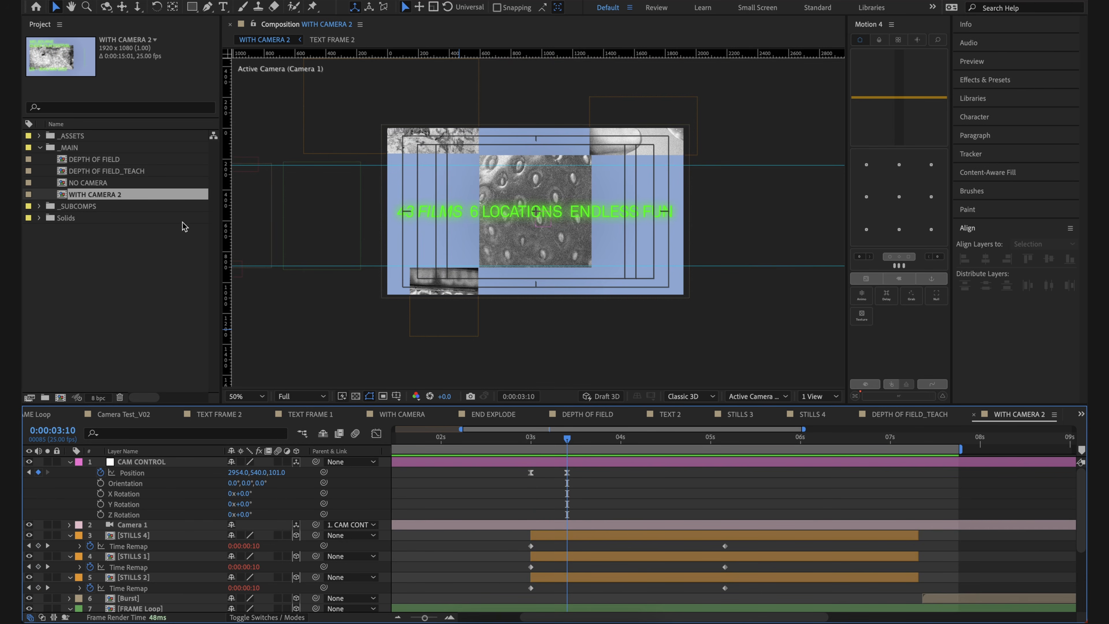
Step: Open the NO CAMERA comp at 0:00:03:22, reveal the POSITION null's Scale, and try changing it before undoing the change
{"action": "double_click", "coordinate": [135, 182]}
{"action": "mouse_move", "coordinate": [647, 439]}
{"action": "left_mouse_down"}
{"action": "mouse_move", "coordinate": [620, 439]}
{"action": "mouse_move", "coordinate": [639, 439]}
{"action": "left_mouse_up"}
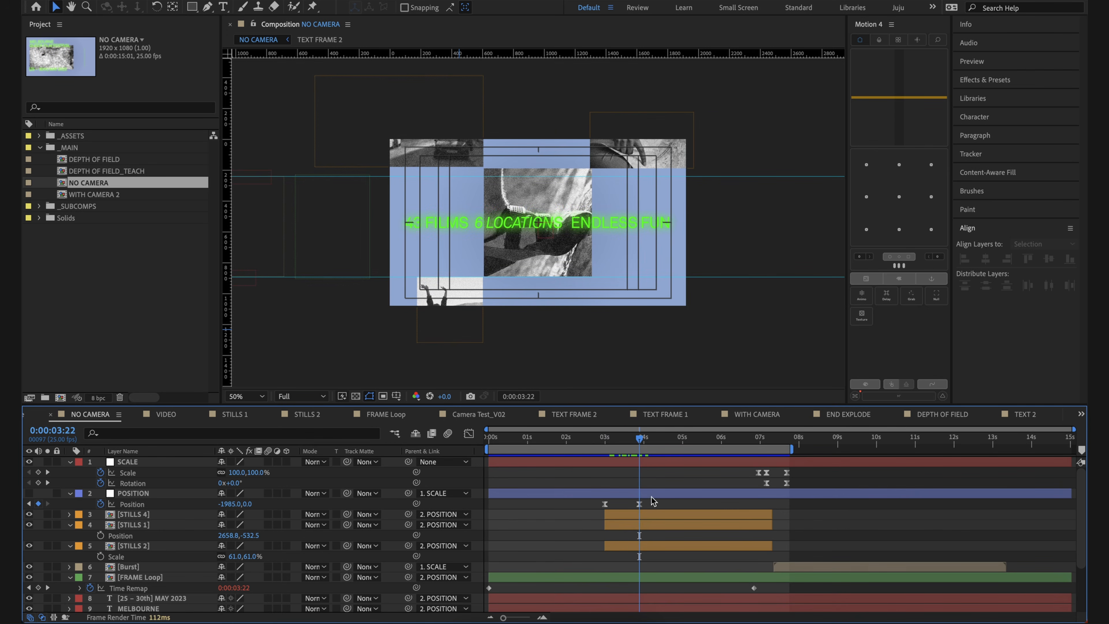
{"action": "left_click", "coordinate": [234, 492]}
{"action": "key", "text": "s"}
{"action": "left_click_drag", "start_coordinate": [253, 504], "coordinate": [270, 515]}
{"action": "key", "text": "ctrl+z"}
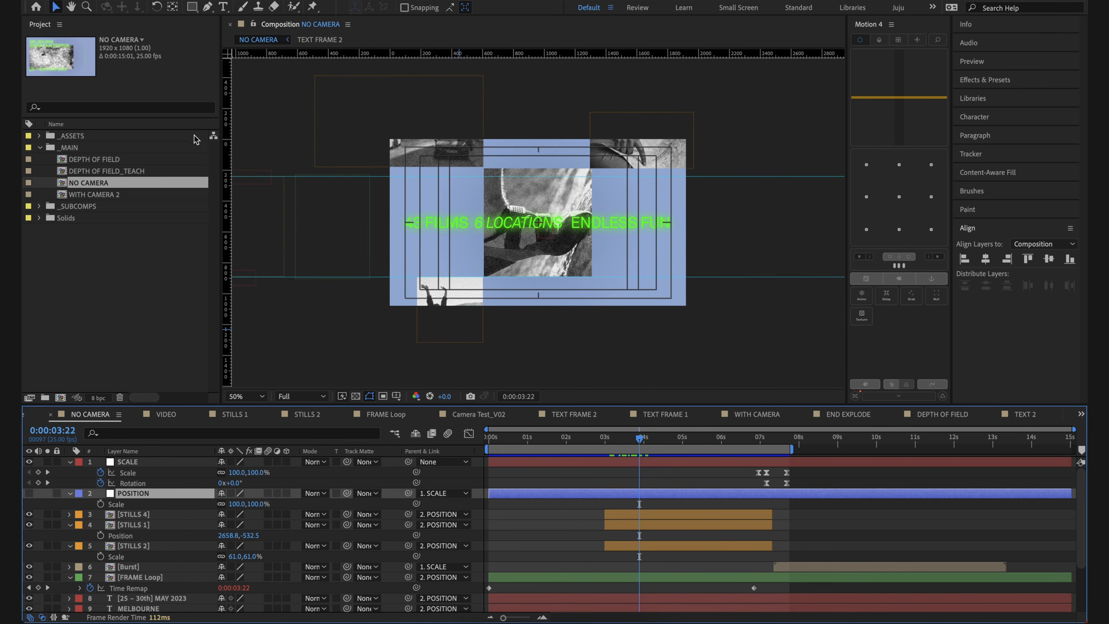
Step: Examine the SCALE null's animation in NO CAMERA by scrubbing to 0:00:08:04, and return to the WITH CAMERA 2 comp
{"action": "left_click_drag", "start_coordinate": [421, 254], "coordinate": [561, 256]}
{"action": "left_click", "coordinate": [694, 476]}
{"action": "key", "text": "space"}
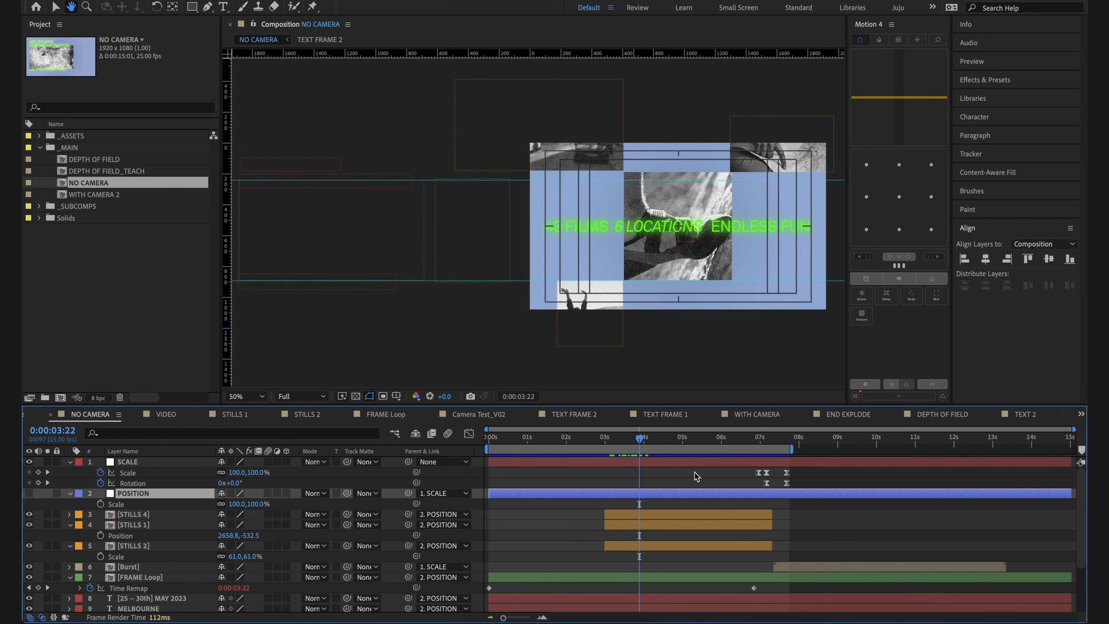
{"action": "left_click", "coordinate": [700, 461]}
{"action": "left_click_drag", "start_coordinate": [641, 448], "coordinate": [805, 453]}
{"action": "key", "text": "ctrl+z"}
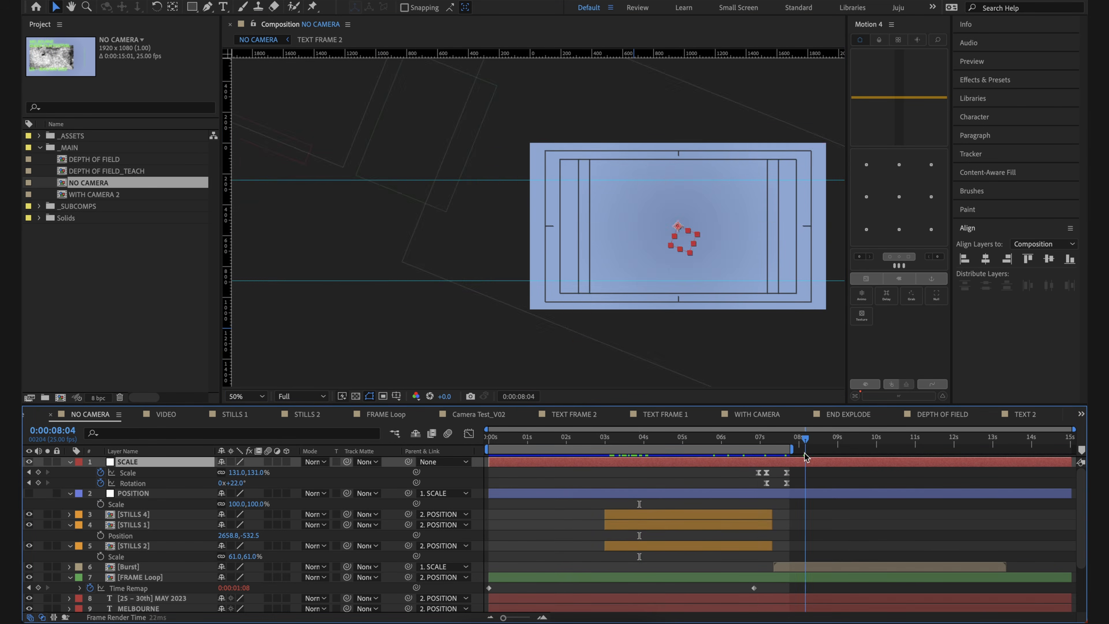
{"action": "double_click", "coordinate": [93, 194]}
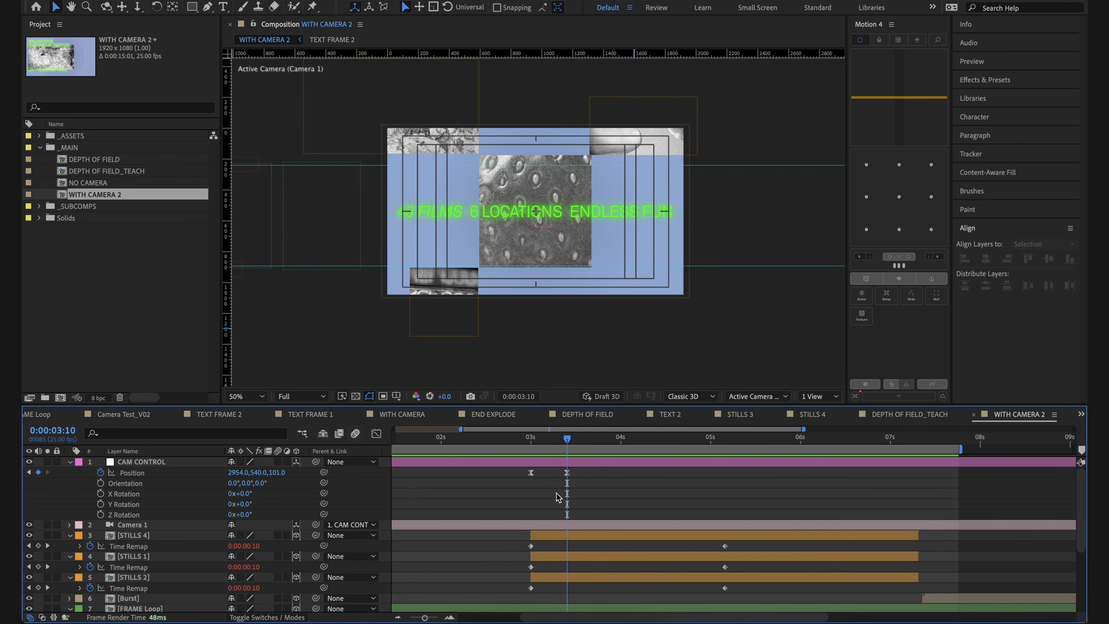
Step: Try changing CAM CONTROL's Z position to 504 at 0:00:03:10, undo it, and compare the framing at 0:00:03:00 and 0:00:03:10
{"action": "left_click_drag", "start_coordinate": [277, 472], "coordinate": [571, 517]}
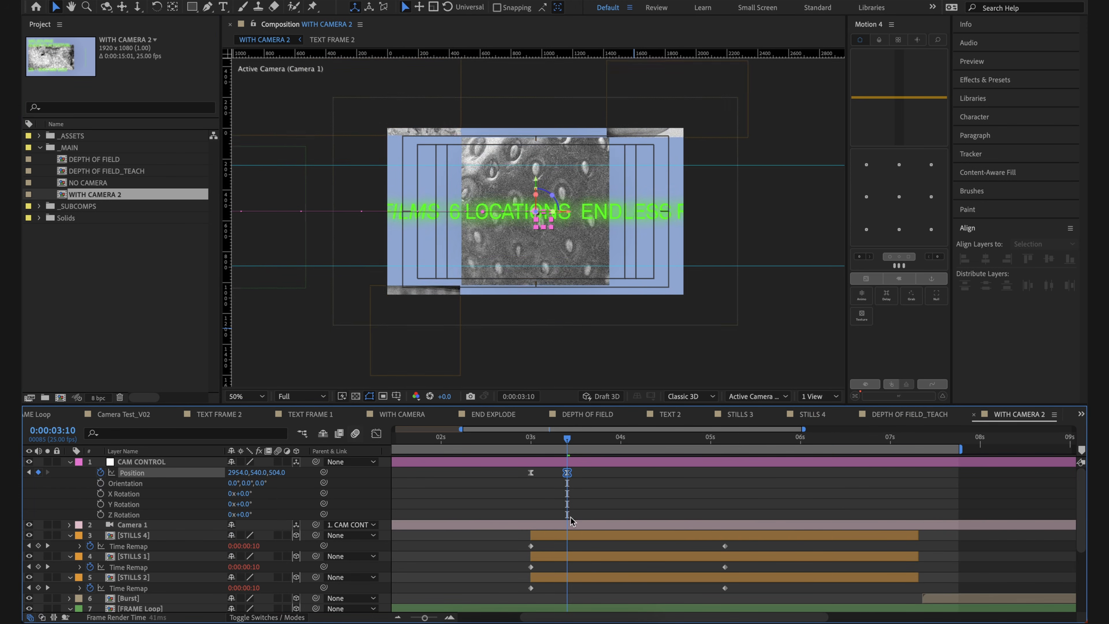
{"action": "key", "text": "ctrl+z"}
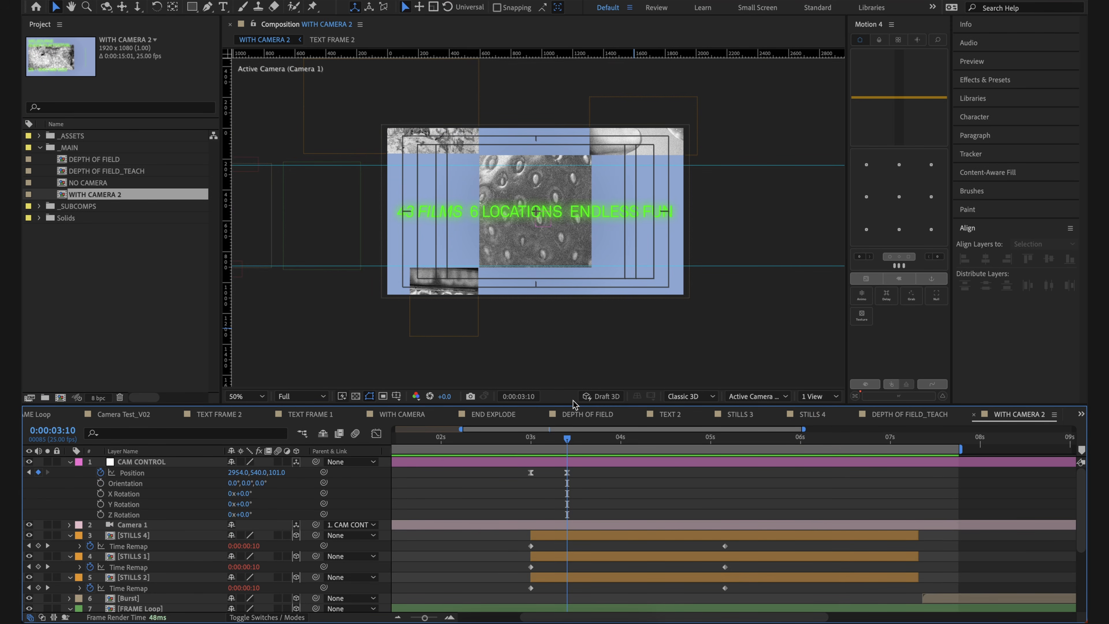
{"action": "left_click_drag", "start_coordinate": [566, 439], "coordinate": [528, 438]}
{"action": "left_click", "coordinate": [567, 493]}
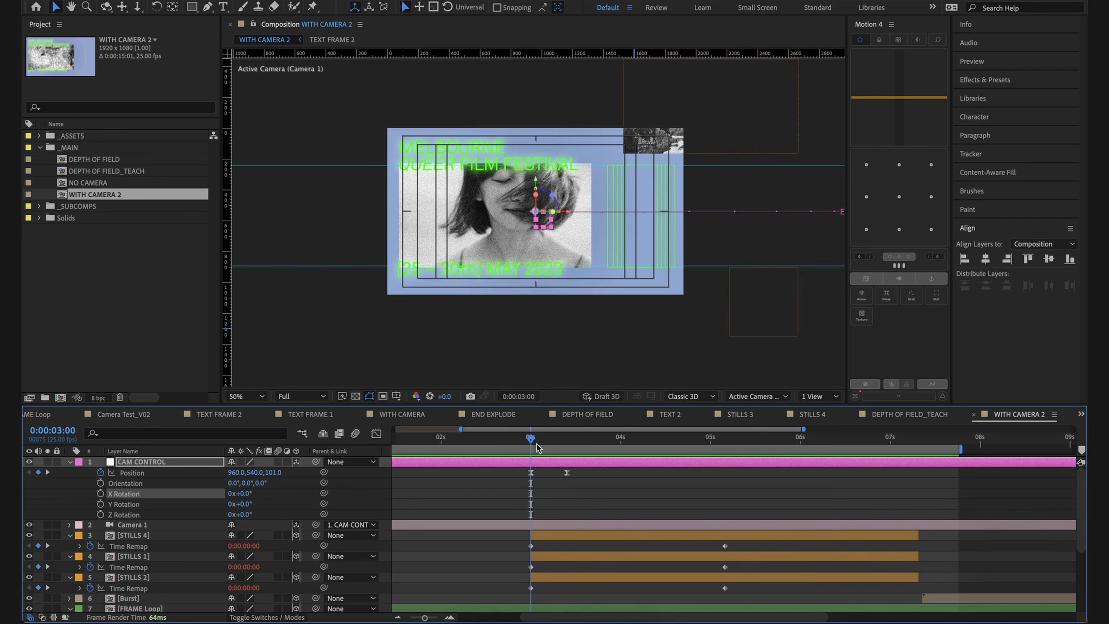
{"action": "left_click", "coordinate": [576, 487]}
{"action": "left_click", "coordinate": [568, 440]}
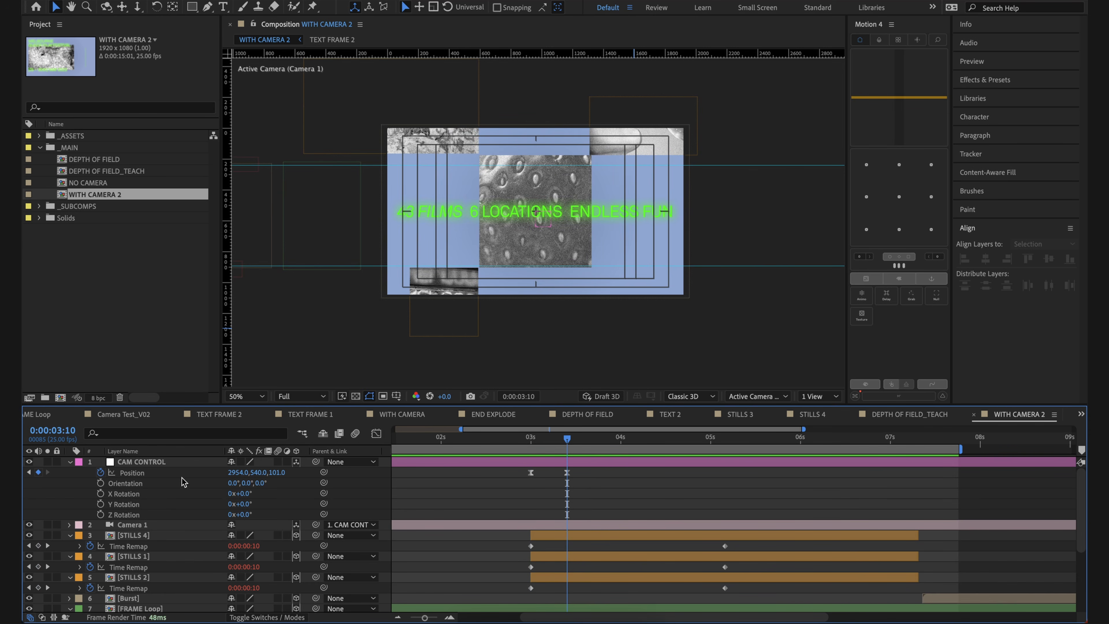
{"action": "left_click_drag", "start_coordinate": [278, 473], "coordinate": [281, 473]}
{"action": "left_click", "coordinate": [450, 479]}
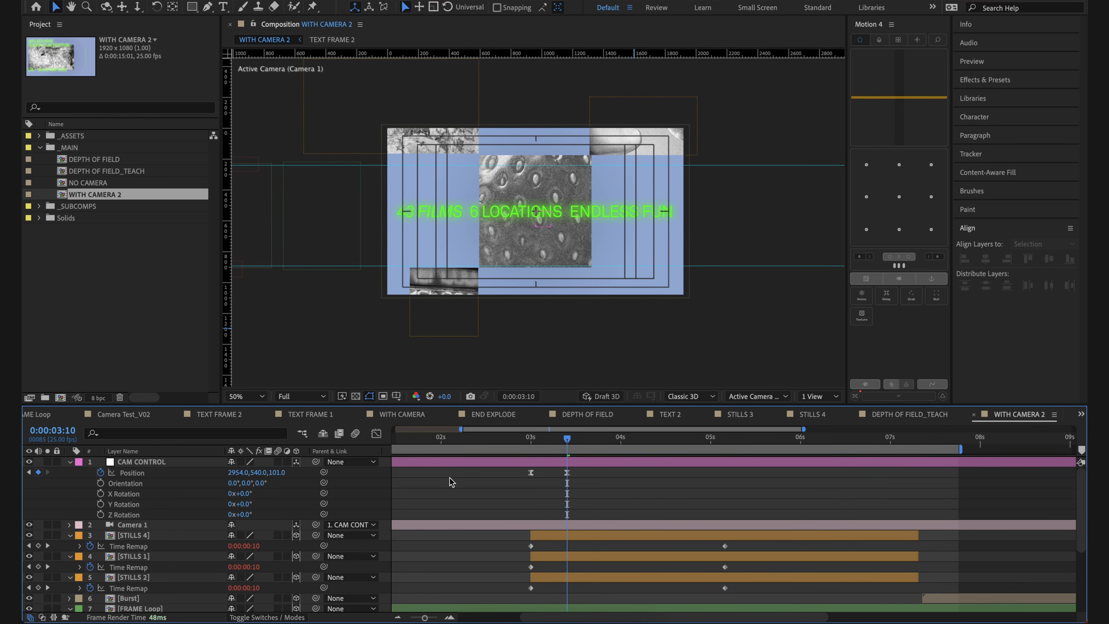
Step: Separate the dimensions of CAM CONTROL's Position property
{"action": "left_click", "coordinate": [129, 472]}
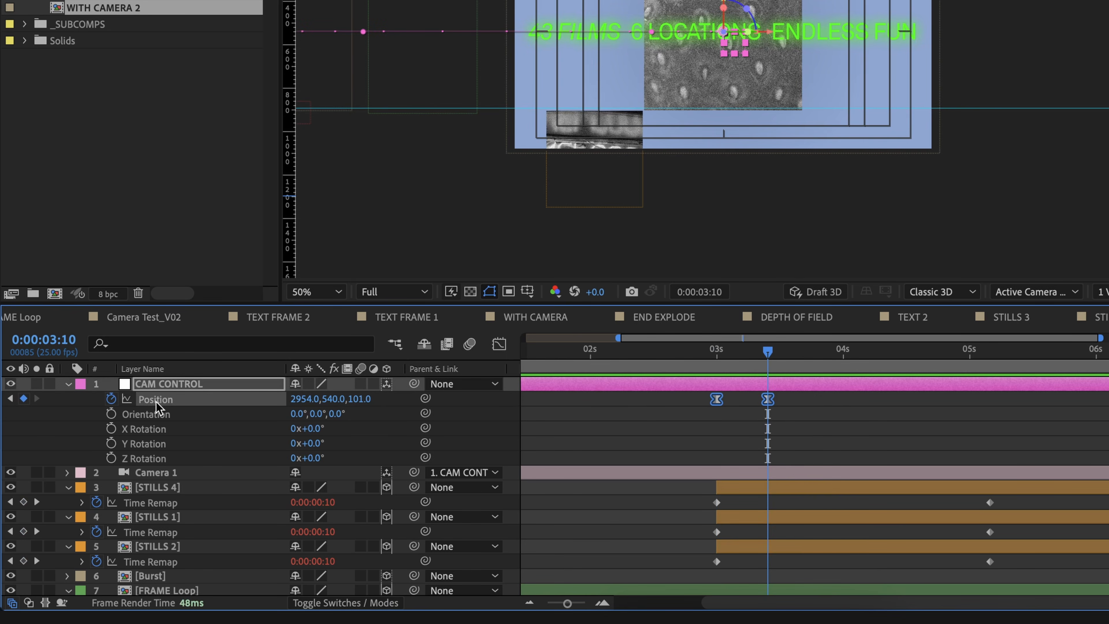
{"action": "right_click", "coordinate": [155, 407]}
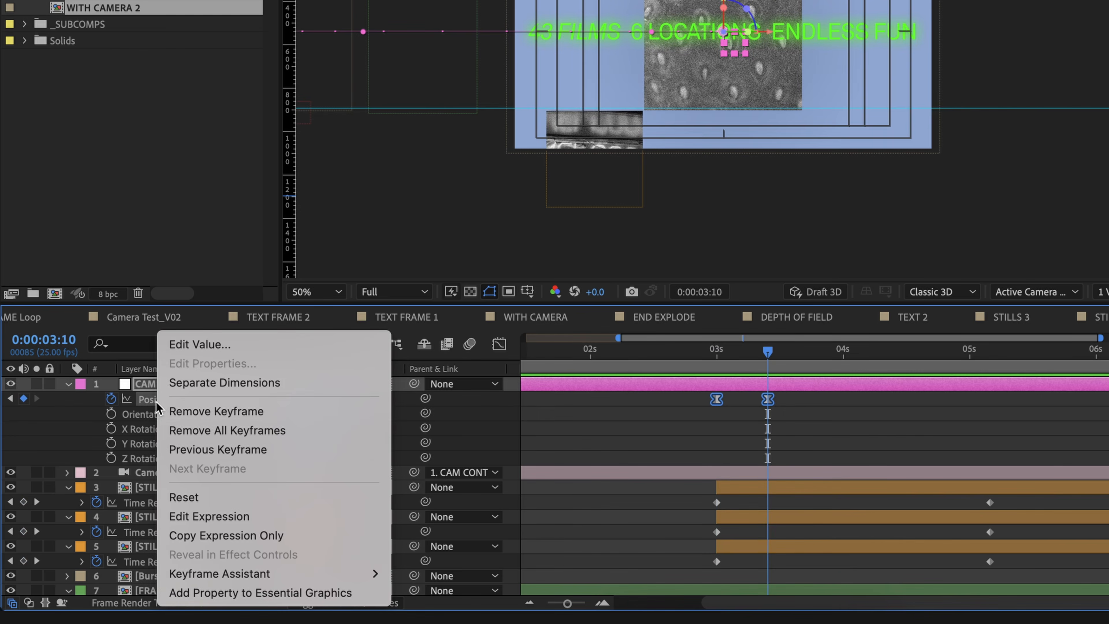
{"action": "left_click", "coordinate": [198, 383]}
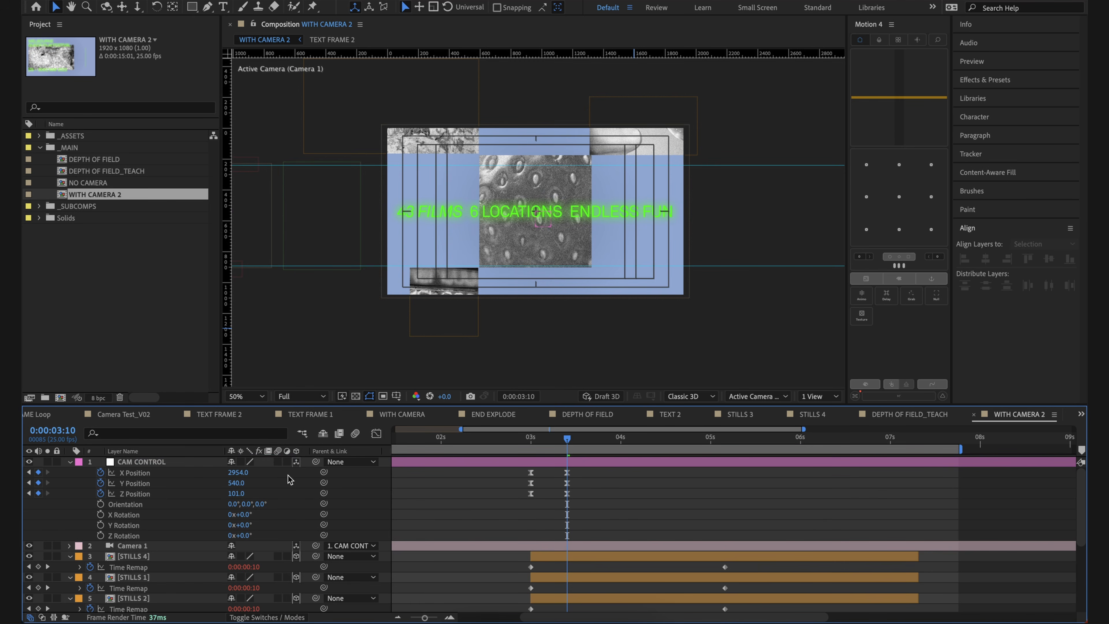
Step: Try CAM CONTROL's Y Position at 664 and its Z Position at 560, undoing each change
{"action": "left_click_drag", "start_coordinate": [236, 483], "coordinate": [346, 515]}
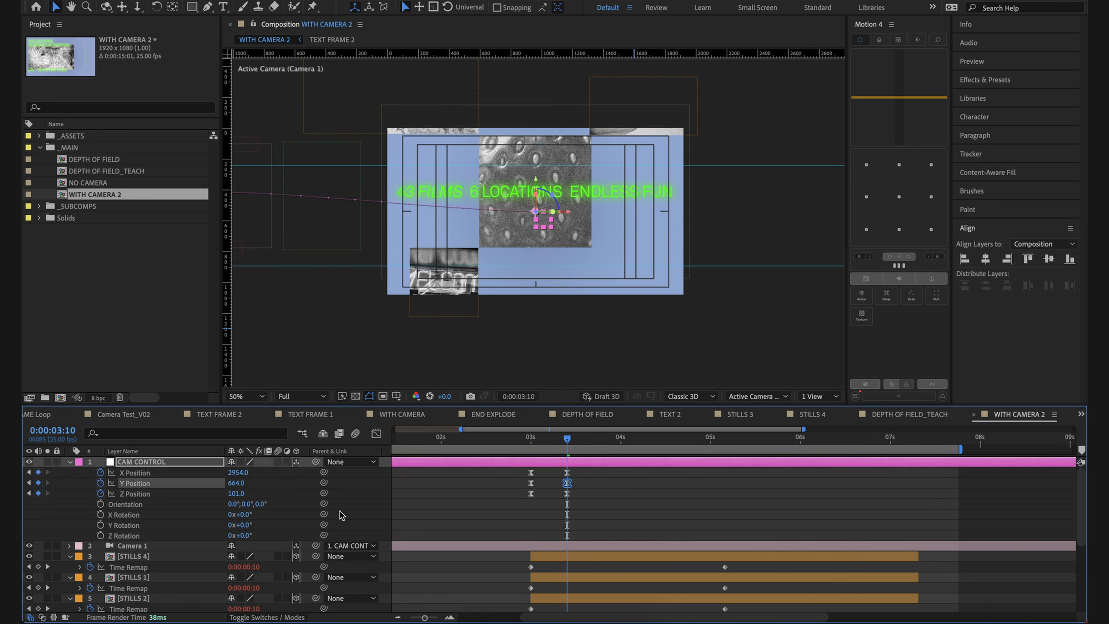
{"action": "key", "text": "ctrl+z"}
{"action": "left_click_drag", "start_coordinate": [237, 493], "coordinate": [544, 516]}
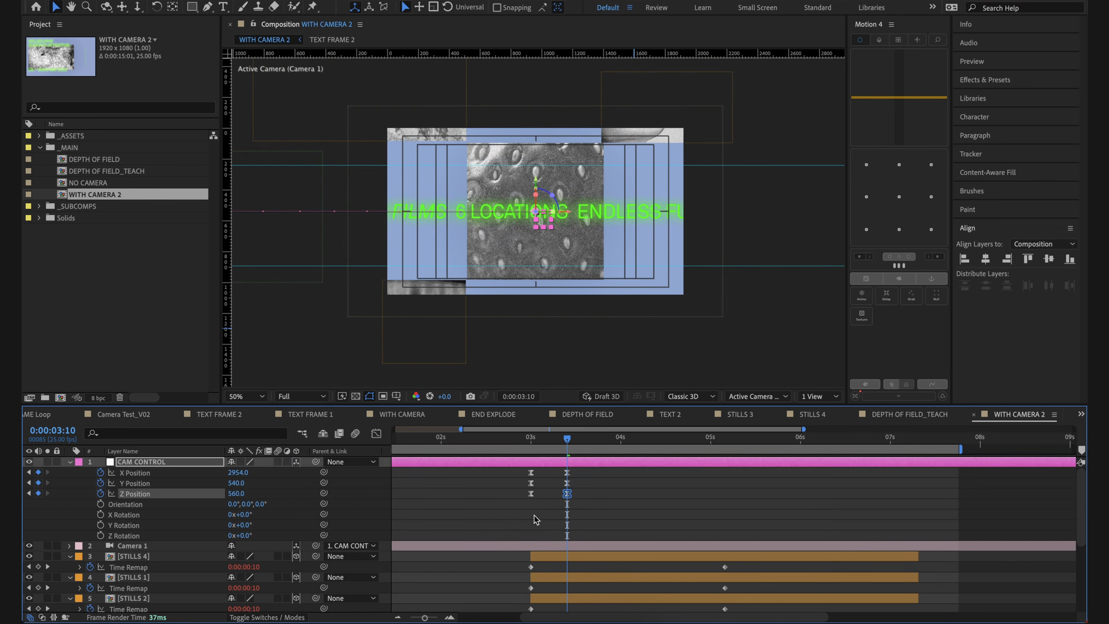
{"action": "key", "text": "ctrl+z"}
Step: Delete both Y Position keyframes of CAM CONTROL
{"action": "left_click_drag", "start_coordinate": [449, 485], "coordinate": [473, 487]}
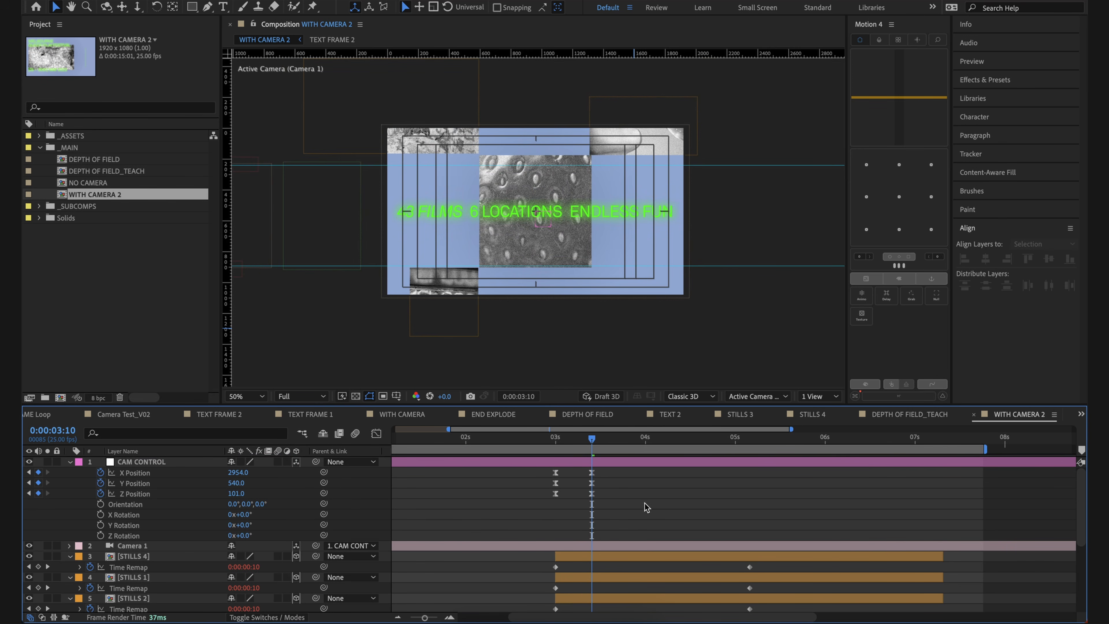
{"action": "left_click", "coordinate": [158, 482]}
{"action": "left_click", "coordinate": [382, 515]}
{"action": "left_click_drag", "start_coordinate": [605, 488], "coordinate": [551, 479]}
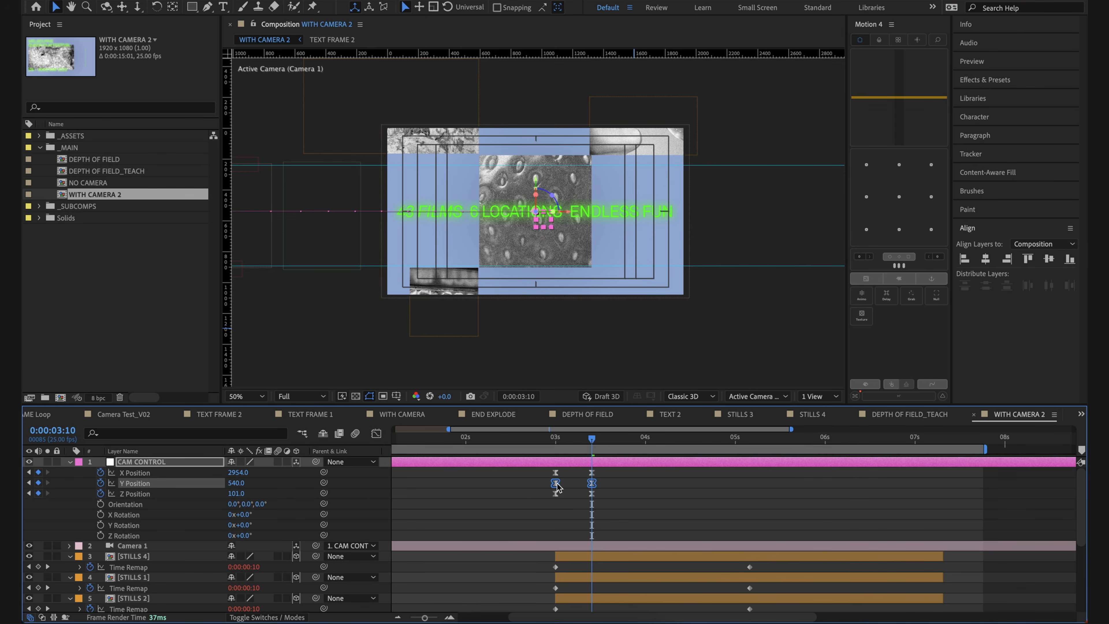
{"action": "key", "text": "Delete"}
{"action": "left_click", "coordinate": [622, 488]}
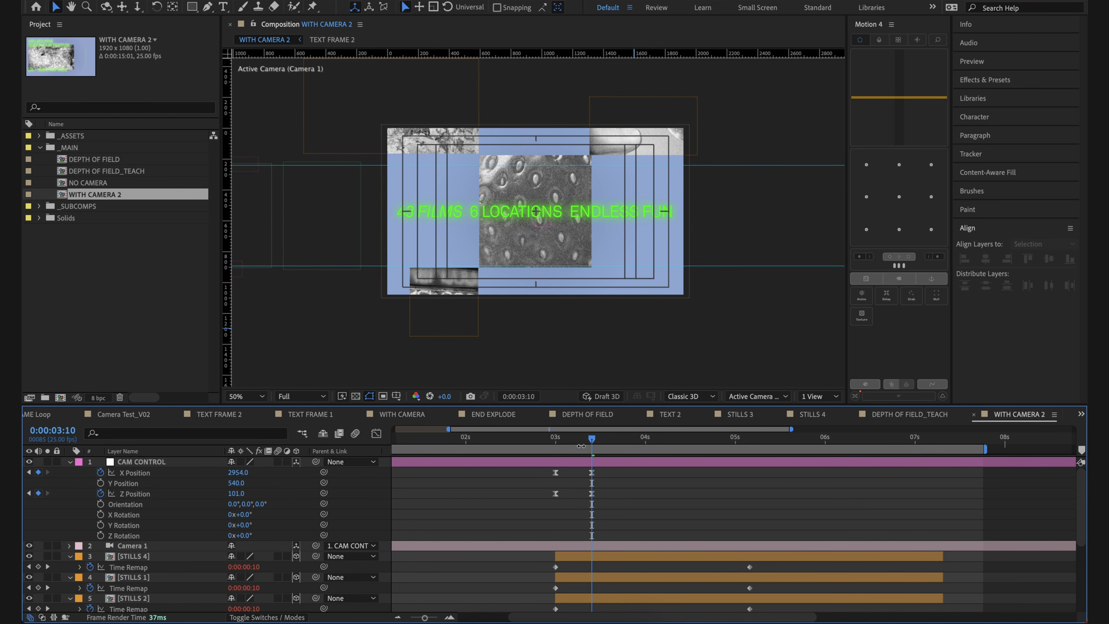
Step: Move CAM CONTROL's two Z Position keyframes so the last sits at 0:00:07:08, and add one of -218 at 0:00:06:23
{"action": "left_click_drag", "start_coordinate": [552, 442], "coordinate": [594, 446]}
{"action": "left_click_drag", "start_coordinate": [555, 494], "coordinate": [841, 508]}
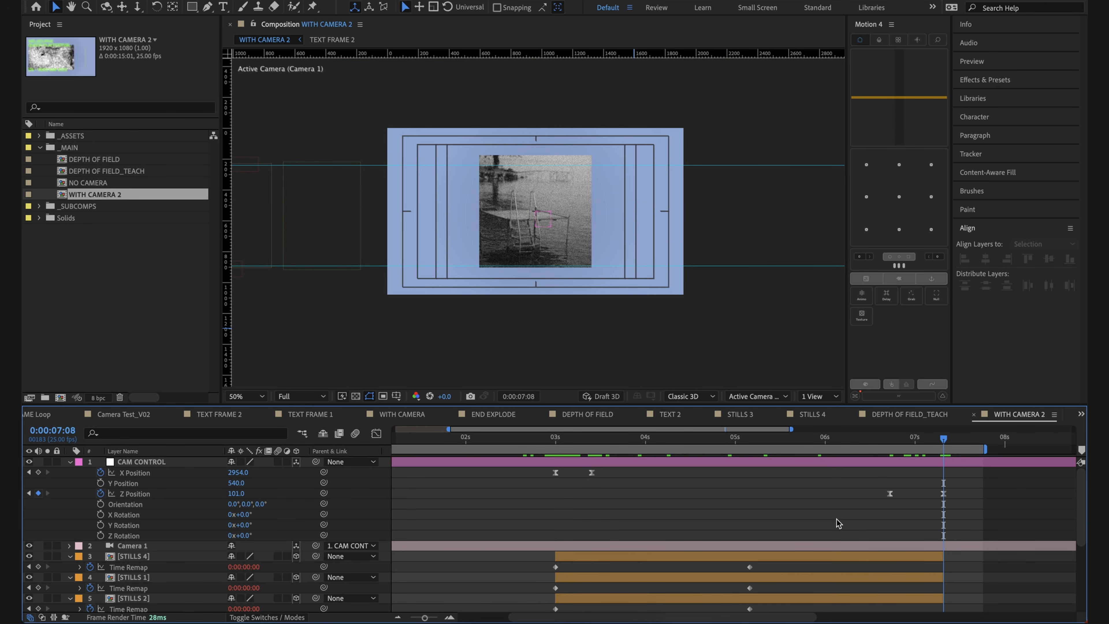
{"action": "key", "text": "shift+Page_Up"}
{"action": "left_click_drag", "start_coordinate": [238, 496], "coordinate": [64, 526]}
{"action": "left_click", "coordinate": [852, 535]}
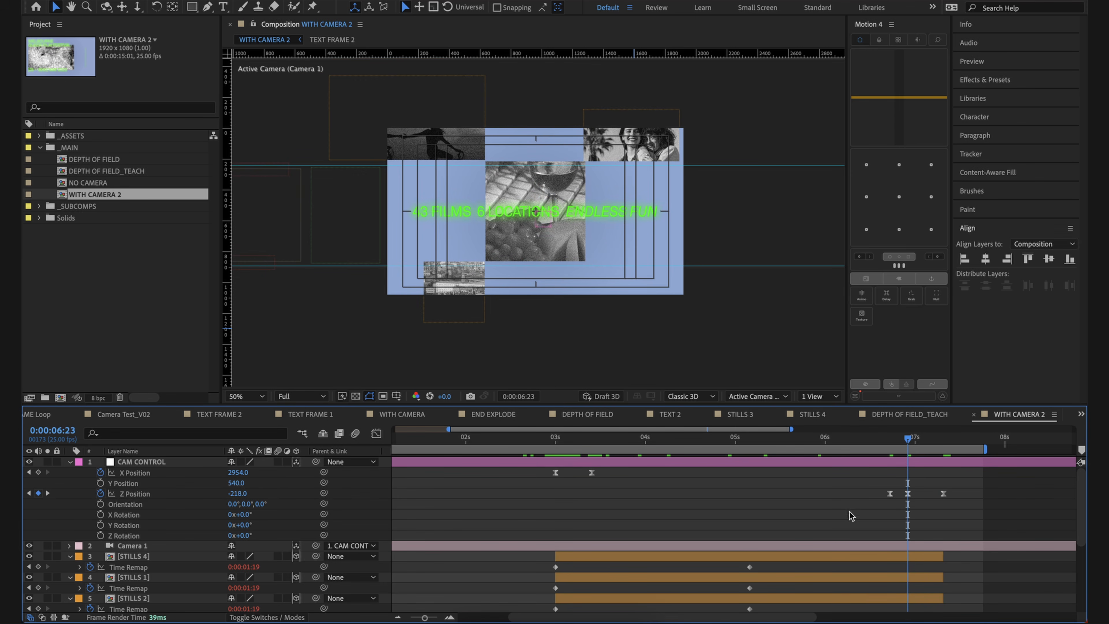
Step: Set the last Z Position keyframe to 941 one frame before 0:00:07:08, and preview the move from 0:00:06:16
{"action": "left_click", "coordinate": [942, 438]}
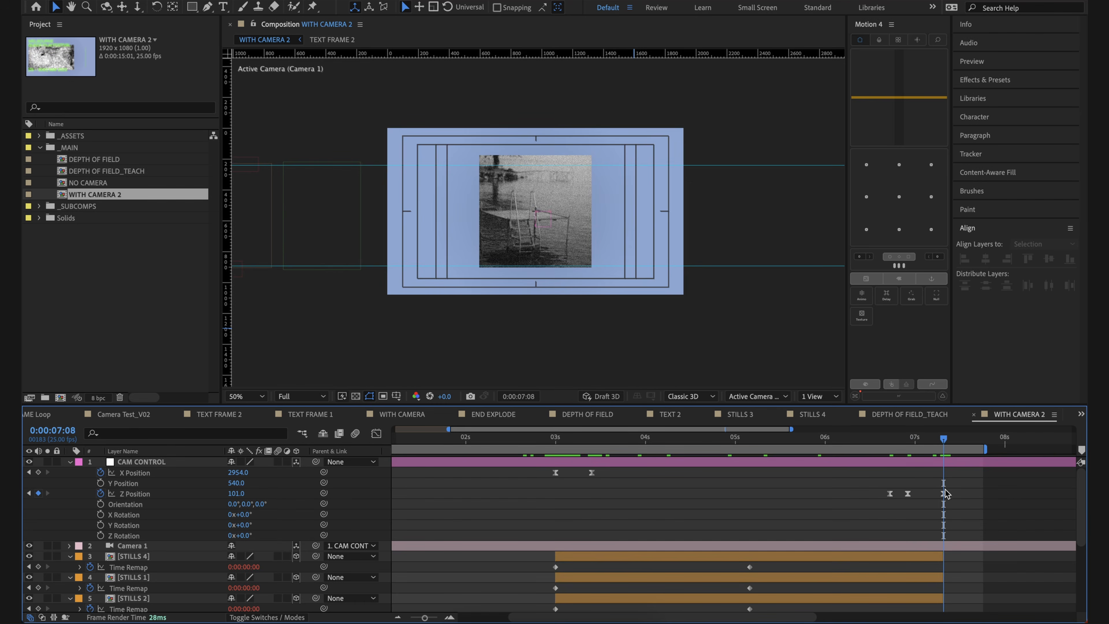
{"action": "key", "text": "Page_Up"}
{"action": "left_click_drag", "start_coordinate": [921, 446], "coordinate": [882, 441]}
{"action": "key", "text": "Page_Down"}
{"action": "key", "text": "Page_Down"}
{"action": "key", "text": "Page_Down"}
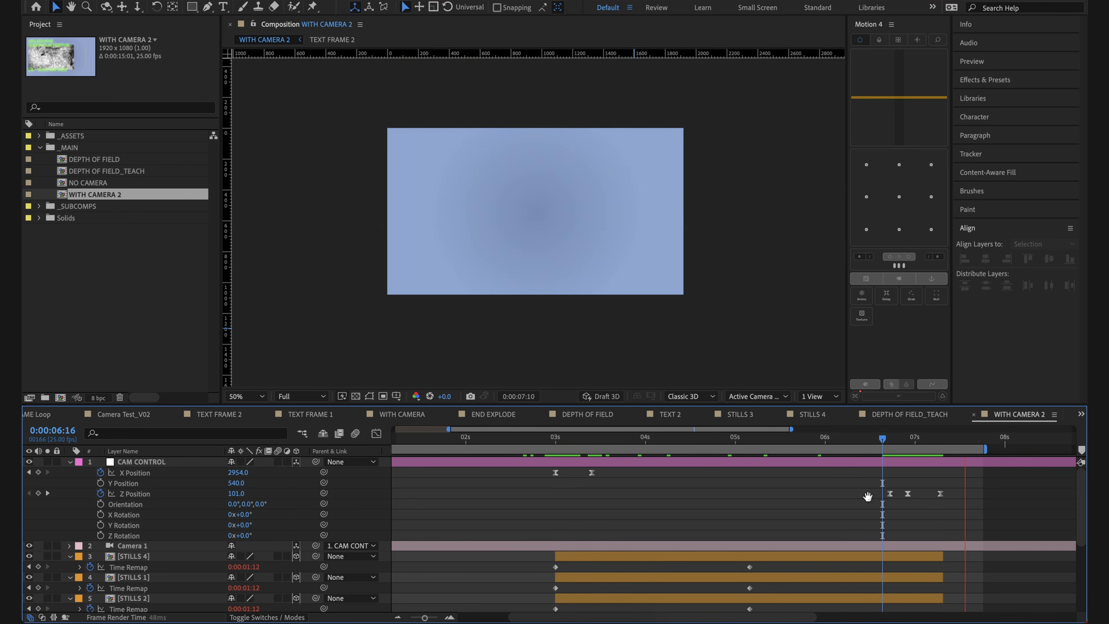
Step: Preview the camera animation from the start of the comp, return to 0:00:03:00, and examine the CAM CONTROL layer at a larger view
{"action": "key", "text": "Home"}
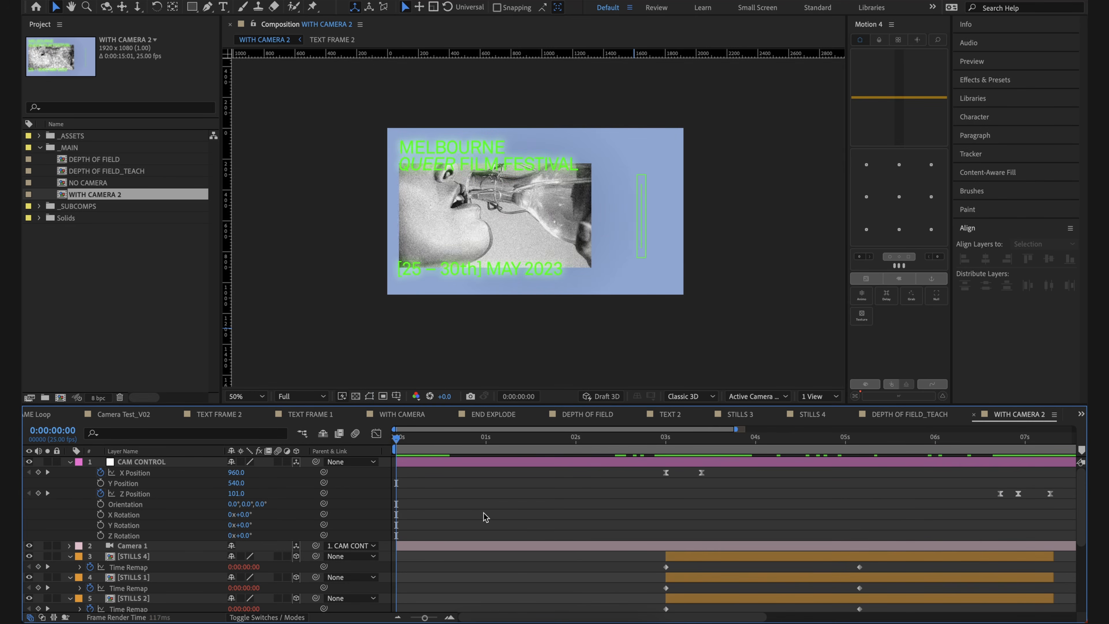
{"action": "key", "text": "space"}
{"action": "left_click_drag", "start_coordinate": [600, 442], "coordinate": [698, 451]}
{"action": "key", "text": "j"}
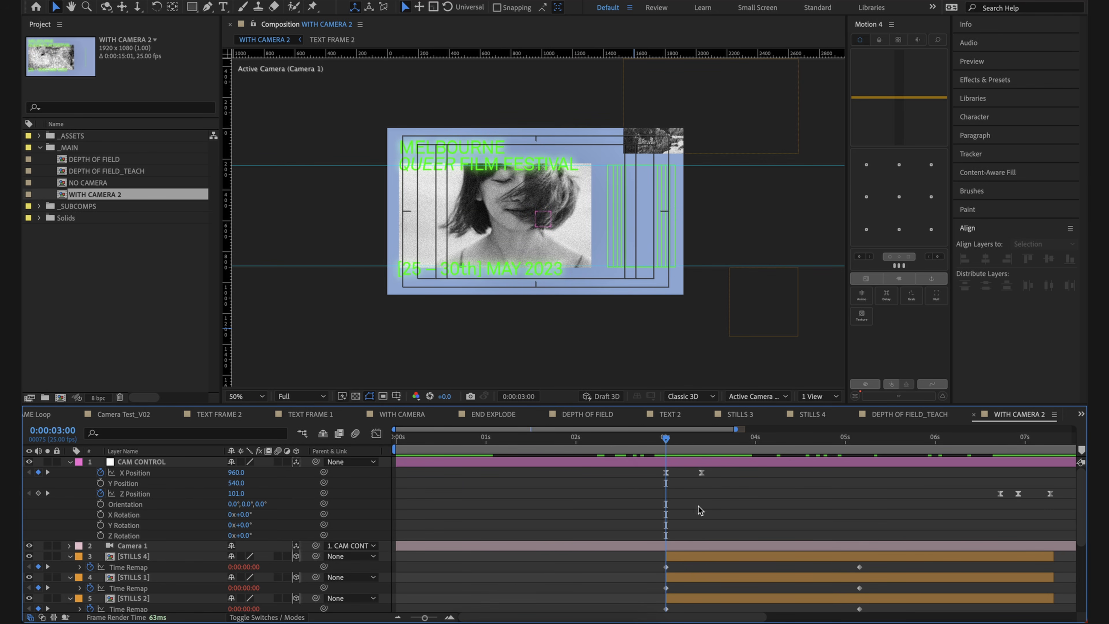
{"action": "scroll", "coordinate": [154, 527], "scroll_direction": "down", "scroll_amount": 1}
{"action": "scroll", "coordinate": [154, 527], "scroll_direction": "up", "scroll_amount": 1}
{"action": "left_click", "coordinate": [167, 463]}
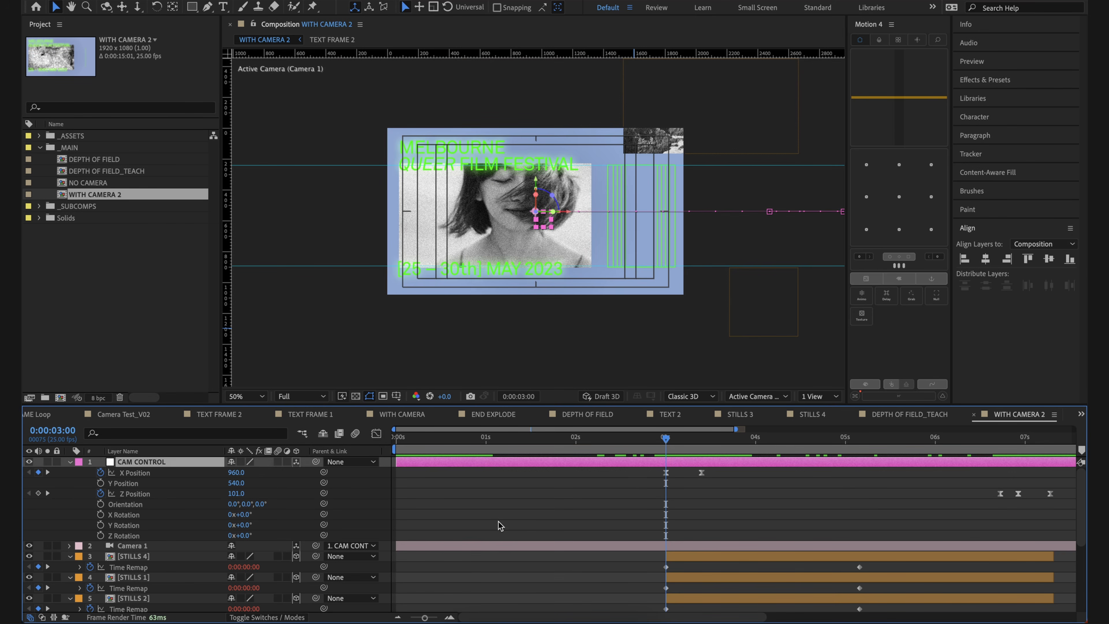
{"action": "left_click", "coordinate": [562, 523]}
{"action": "scroll", "coordinate": [563, 524], "scroll_direction": "down", "scroll_amount": 3}
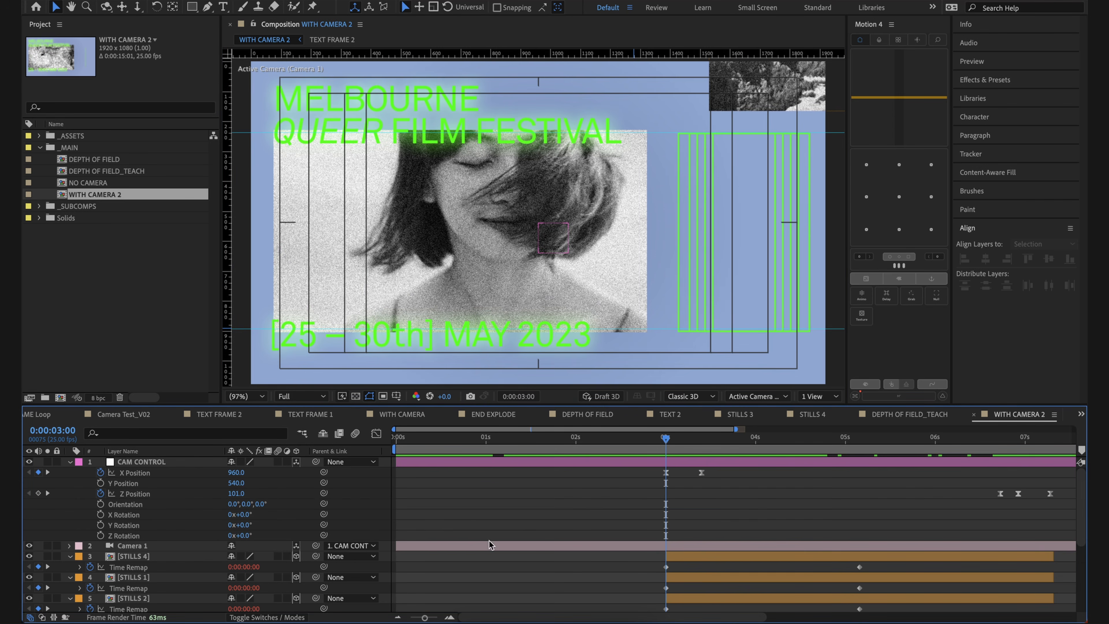
Step: Collapse the revealed properties of all layers from STILLS 4 down to STILLS 3
{"action": "scroll", "coordinate": [524, 511], "scroll_direction": "down", "scroll_amount": 3}
{"action": "left_click", "coordinate": [136, 507]}
{"action": "scroll", "coordinate": [140, 512], "scroll_direction": "down", "scroll_amount": 4}
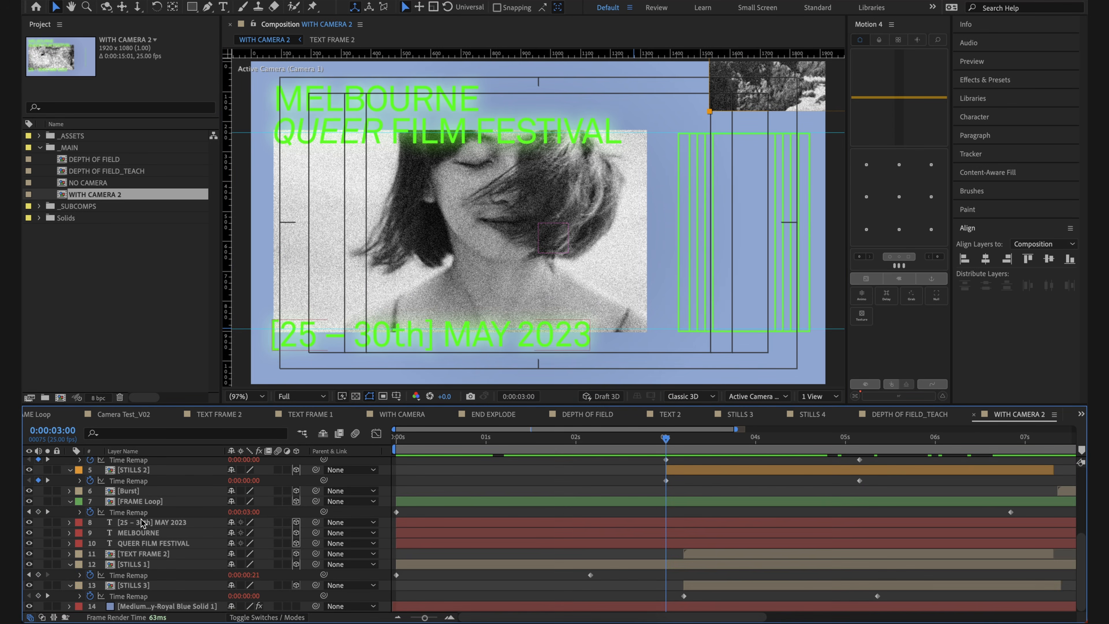
{"action": "left_click", "coordinate": [156, 585], "text": "shift"}
{"action": "key", "text": "u"}
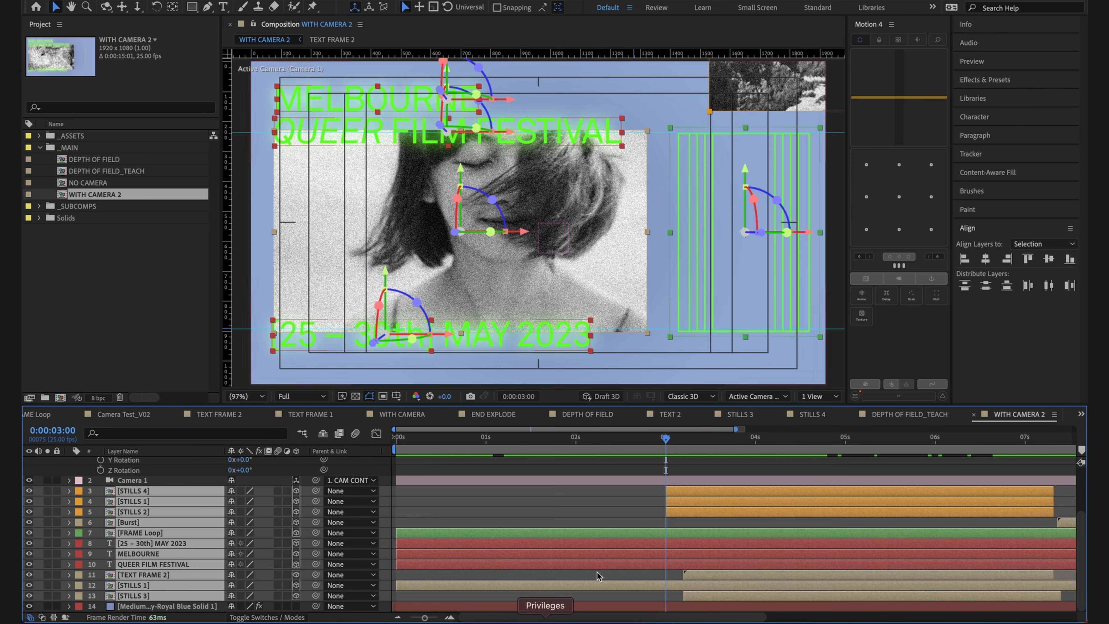
{"action": "left_click", "coordinate": [632, 519]}
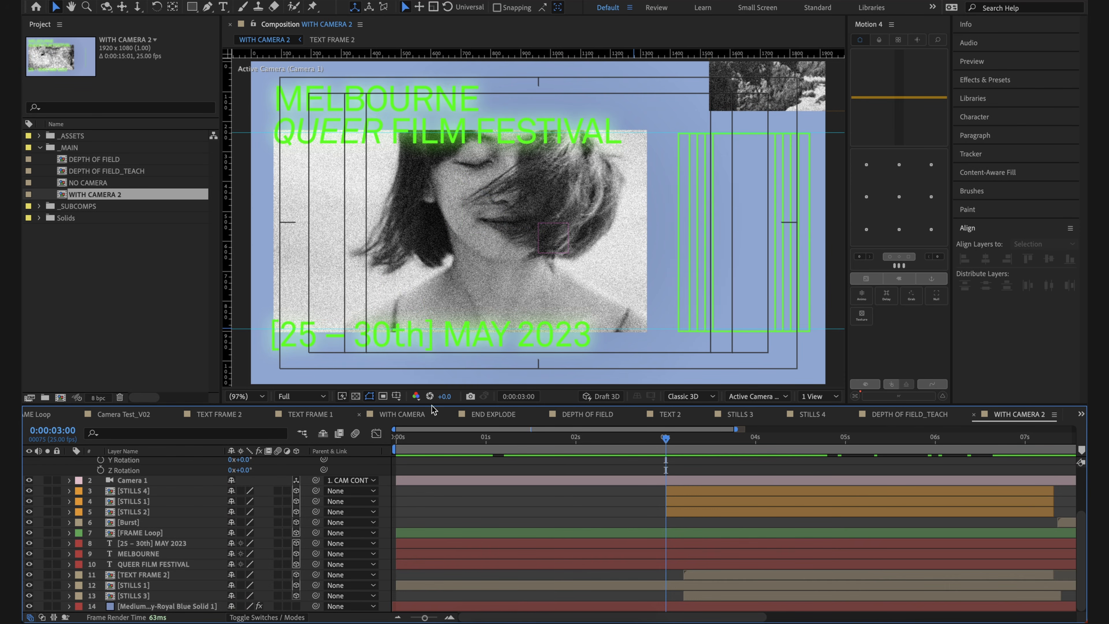
Step: Pre-compose the three text layers [25 – 30th] MAY 2023, MELBOURNE and QUEER FILM FESTIVAL into a composition named TEXT FRAME
{"action": "left_click", "coordinate": [439, 281]}
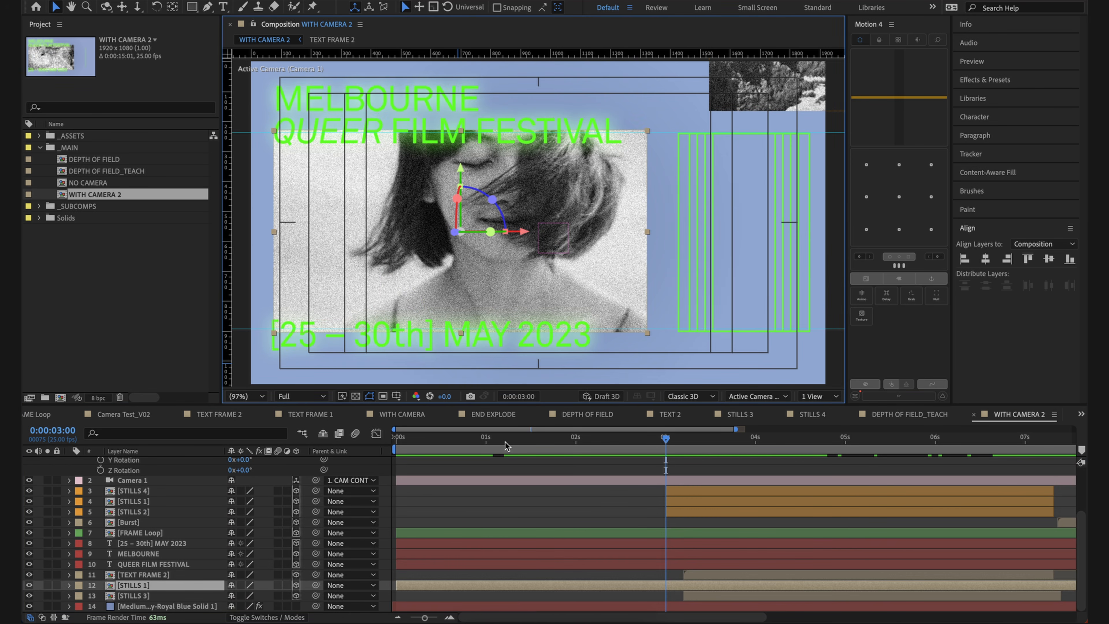
{"action": "left_click", "coordinate": [504, 122]}
{"action": "left_click", "coordinate": [390, 94], "text": "shift"}
{"action": "left_click", "coordinate": [414, 334], "text": "shift"}
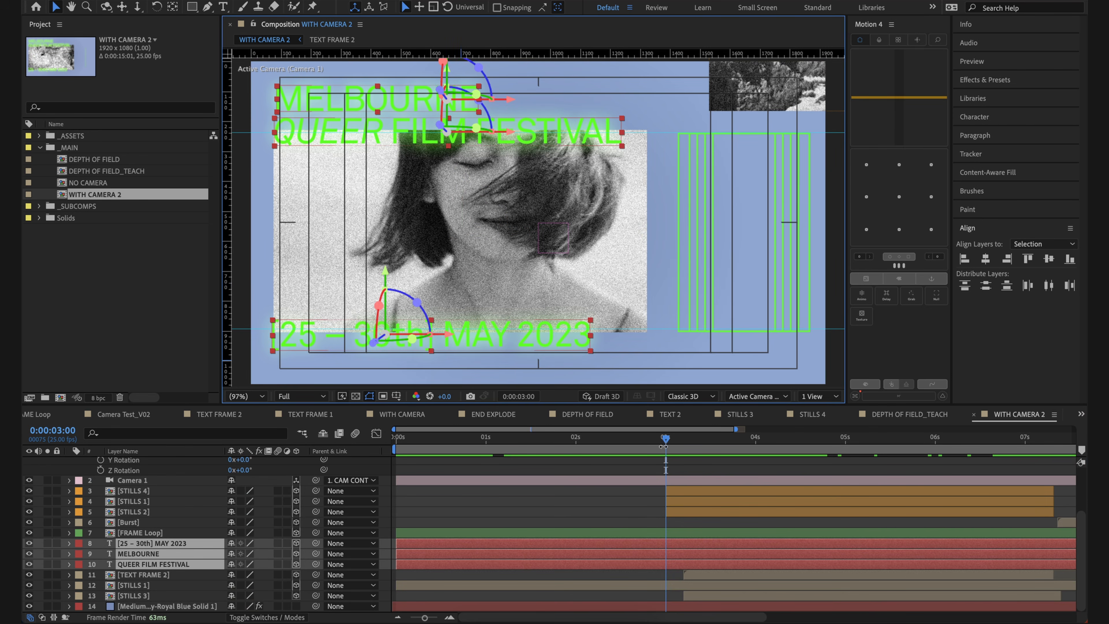
{"action": "right_click", "coordinate": [620, 543]}
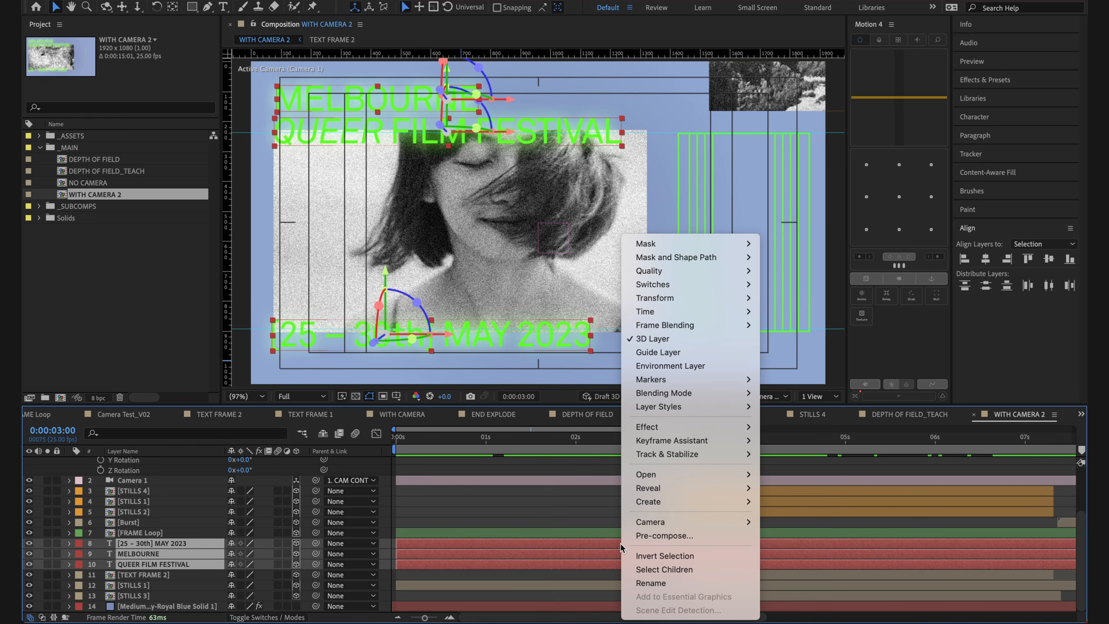
{"action": "left_click", "coordinate": [640, 533]}
{"action": "type", "text": "T"}
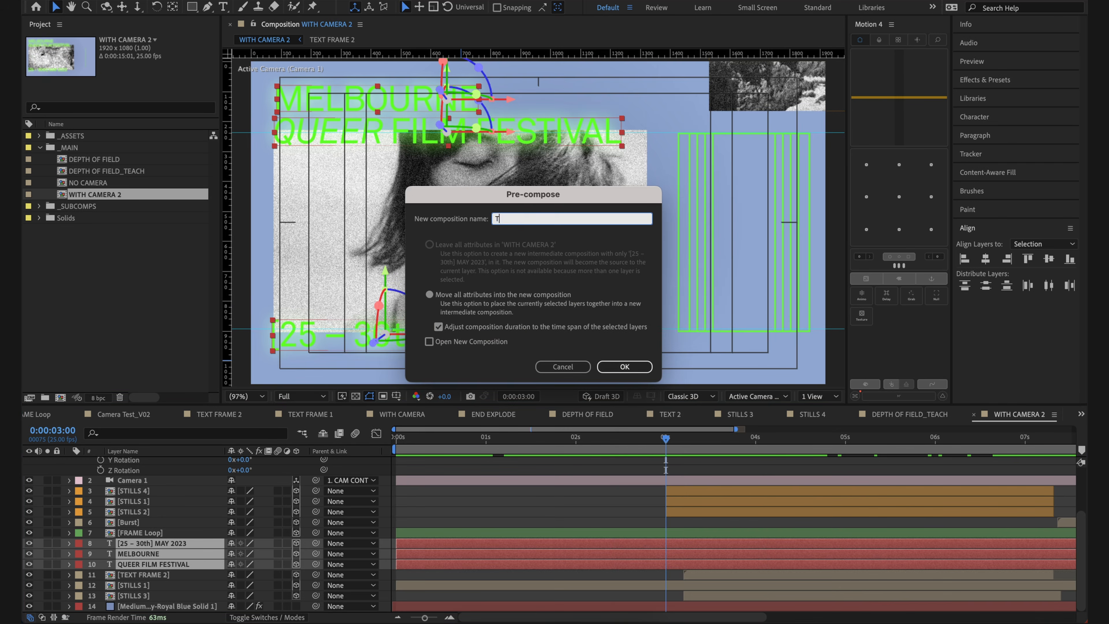
{"action": "type", "text": "EXT FRAME"}
{"action": "key", "text": "Return"}
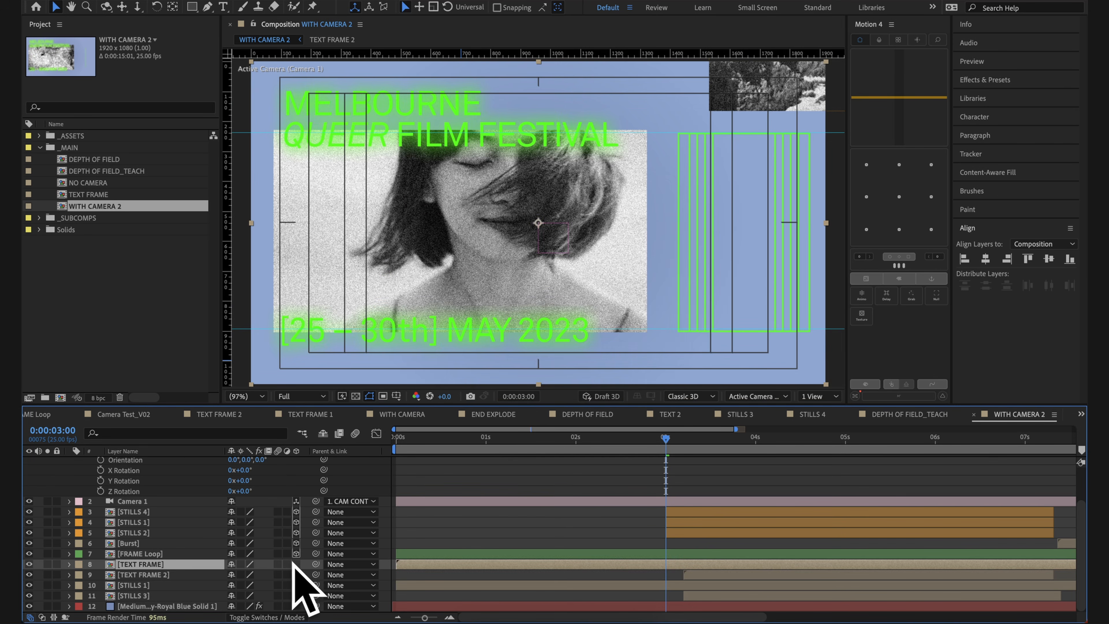
Step: Make the TEXT FRAME layer 3D and set its Z position to 135
{"action": "left_click", "coordinate": [296, 564]}
{"action": "left_click", "coordinate": [635, 540]}
{"action": "left_click", "coordinate": [636, 561]}
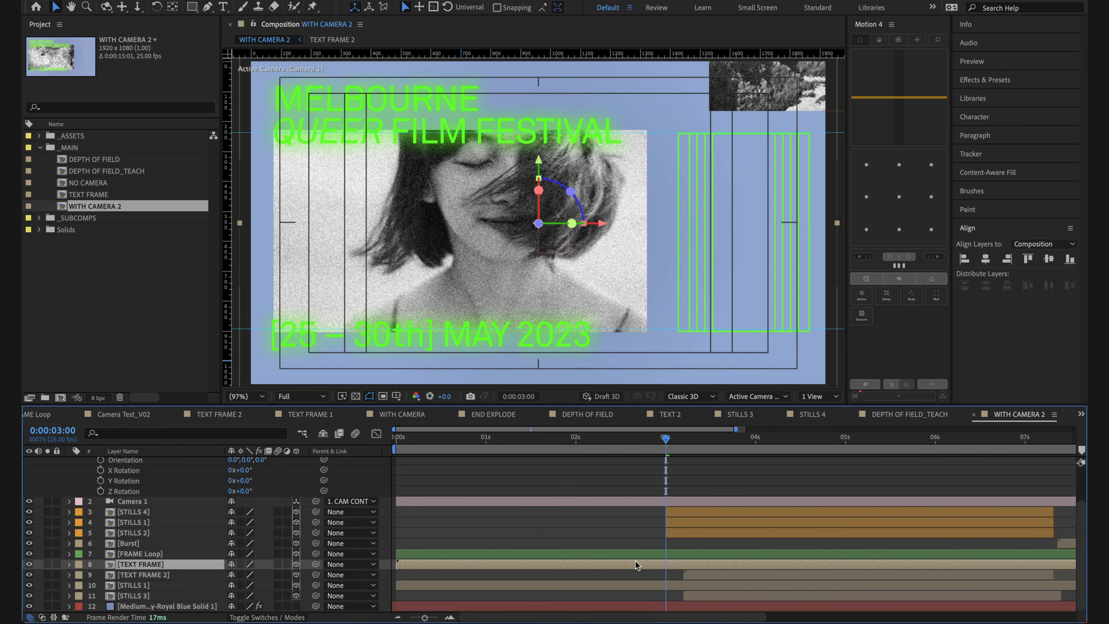
{"action": "key", "text": "p"}
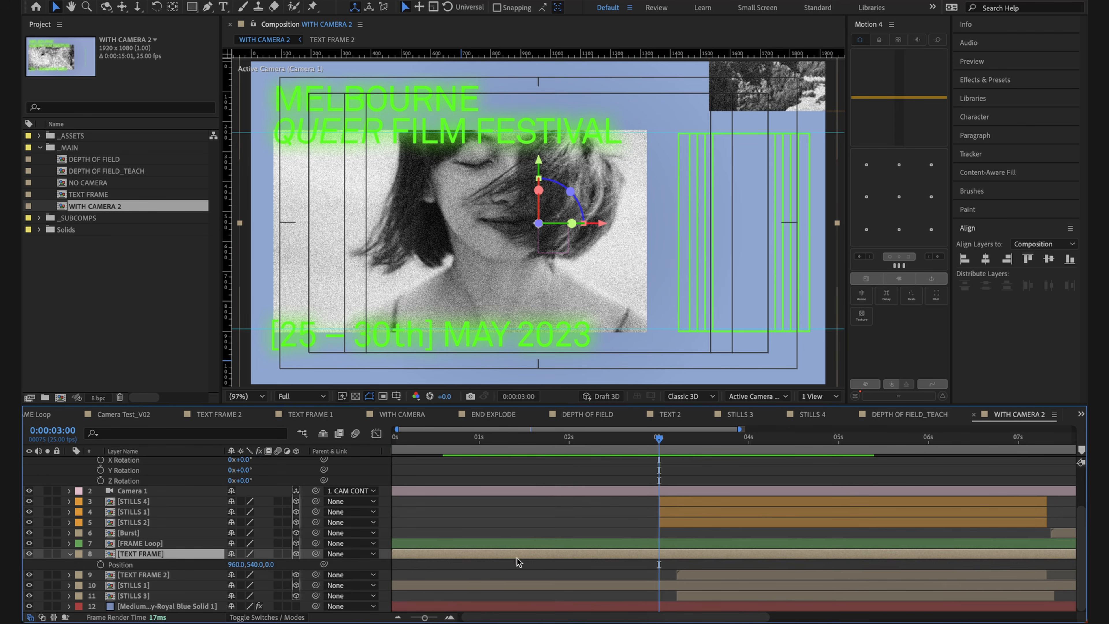
{"action": "left_click_drag", "start_coordinate": [268, 564], "coordinate": [296, 564]}
{"action": "left_click_drag", "start_coordinate": [296, 563], "coordinate": [337, 570]}
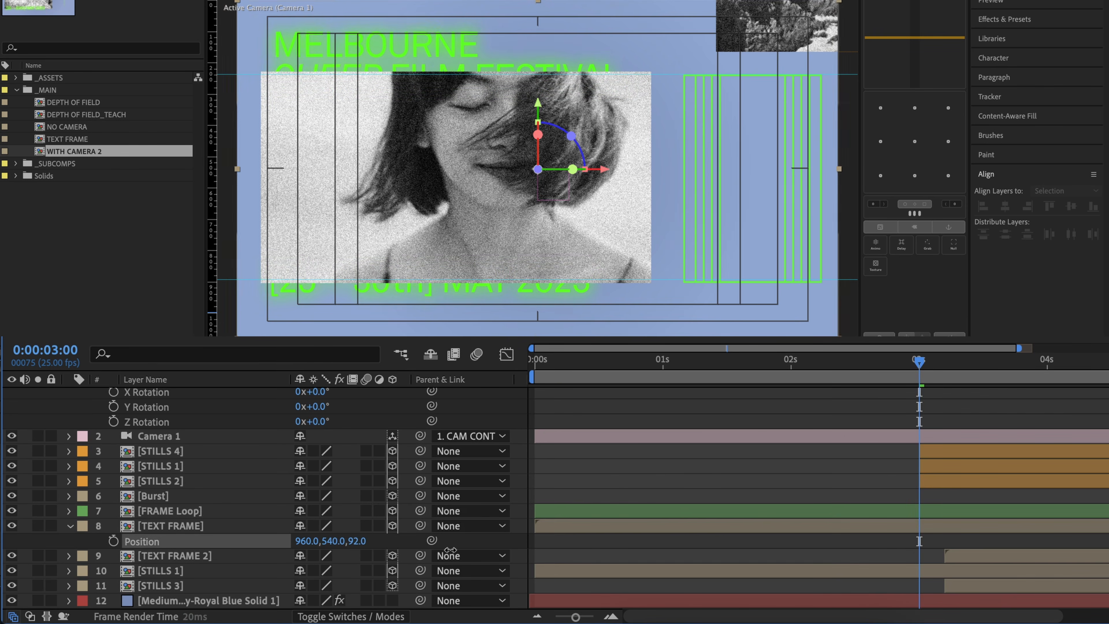
{"action": "left_click_drag", "start_coordinate": [450, 549], "coordinate": [501, 560]}
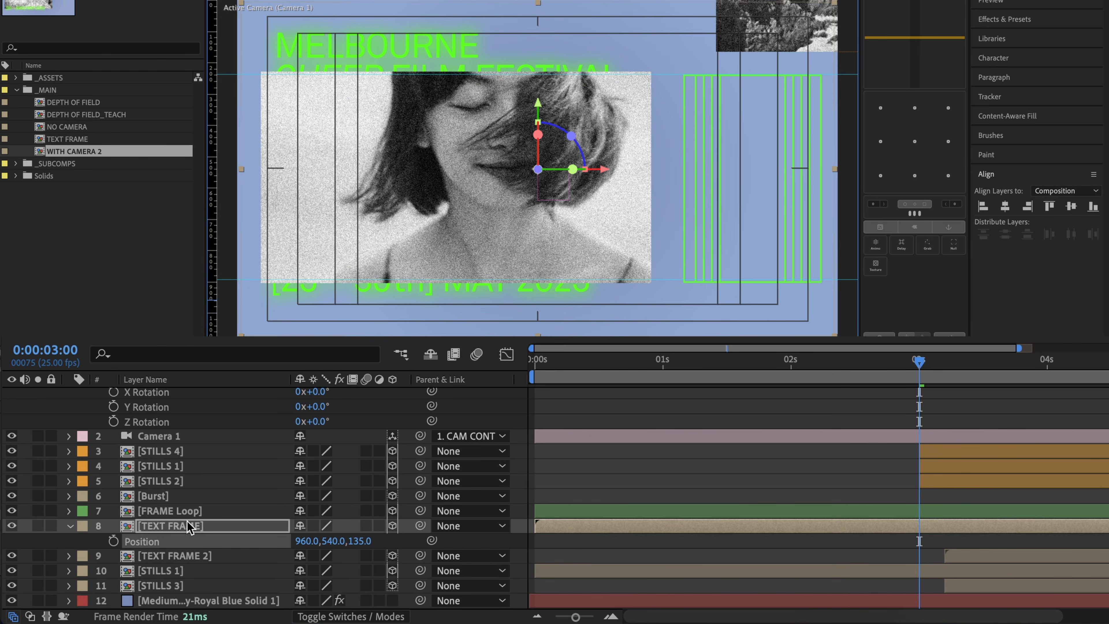
Step: Set the Z position of the lower STILLS 1 layer, below TEXT FRAME 2, to 136
{"action": "left_click", "coordinate": [198, 454]}
{"action": "left_click", "coordinate": [431, 196]}
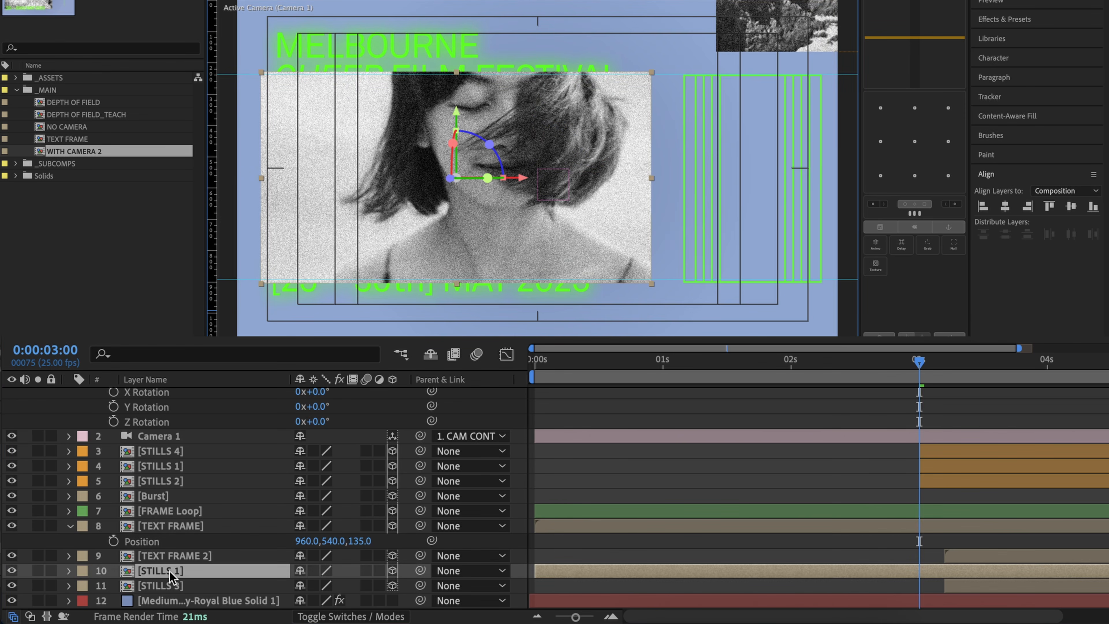
{"action": "key", "text": "p"}
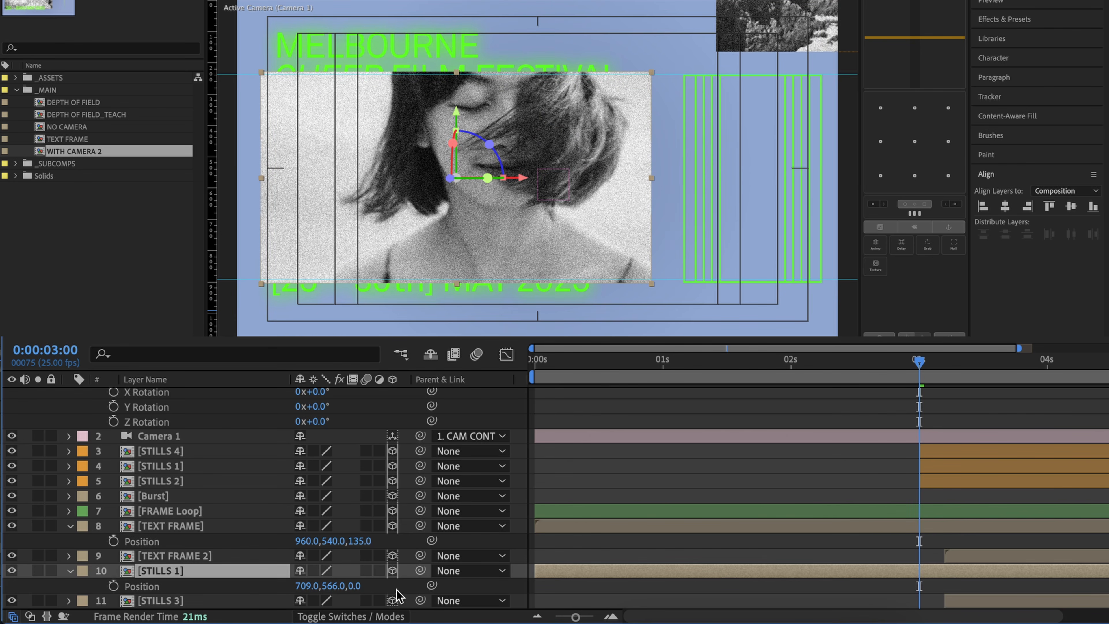
{"action": "left_click", "coordinate": [354, 585]}
{"action": "type", "text": "-"}
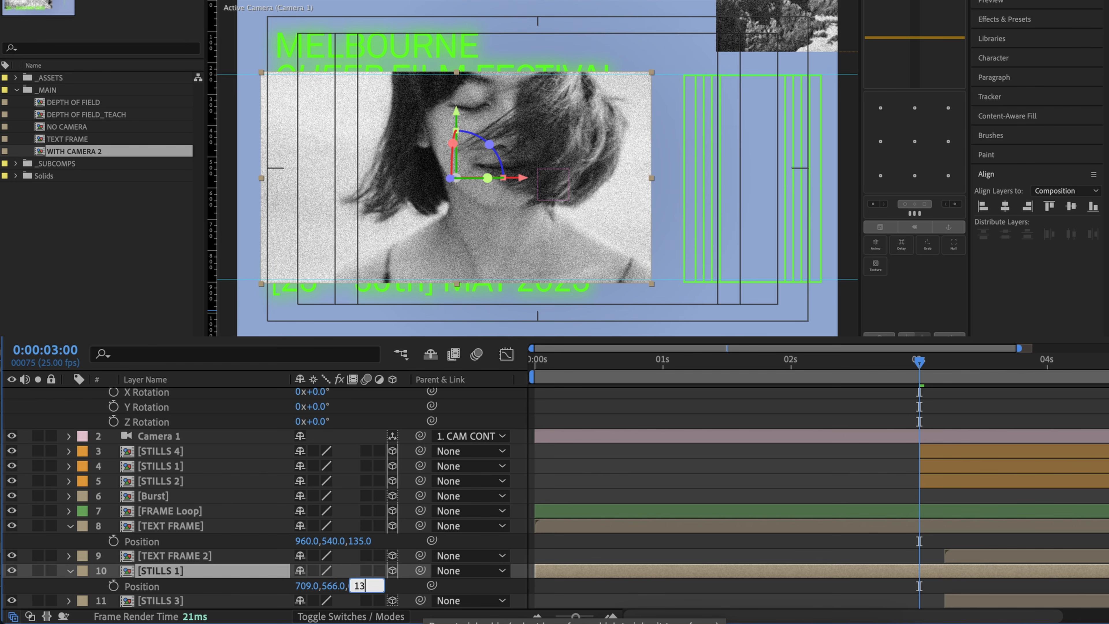
{"action": "type", "text": "36"}
{"action": "key", "text": "Return"}
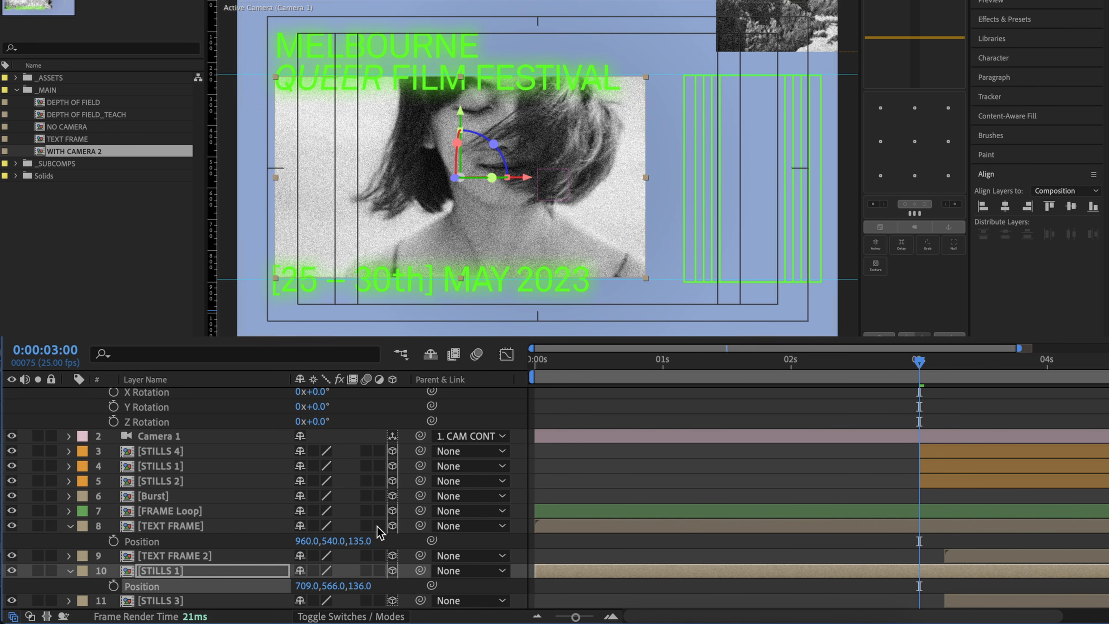
Step: Undo the Z position changes of the lower STILLS 1 and TEXT FRAME layers
{"action": "left_click", "coordinate": [501, 545]}
{"action": "key", "text": "super+z"}
{"action": "key", "text": "super+z"}
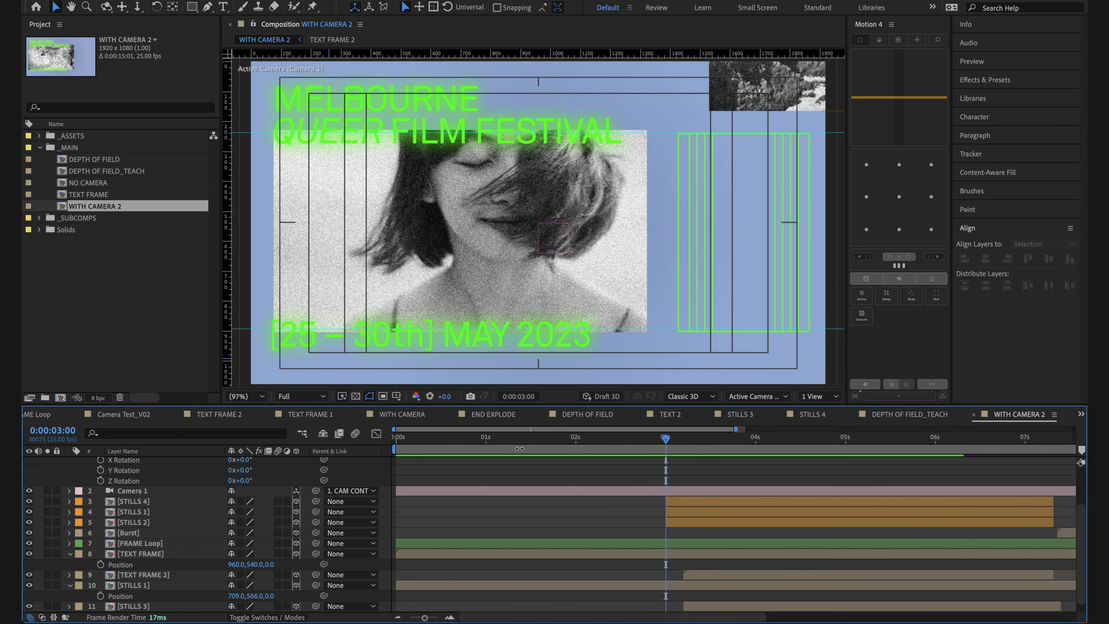
Step: Show the composition in two views and frame the layers in the Top view beside the active camera
{"action": "left_click", "coordinate": [805, 396]}
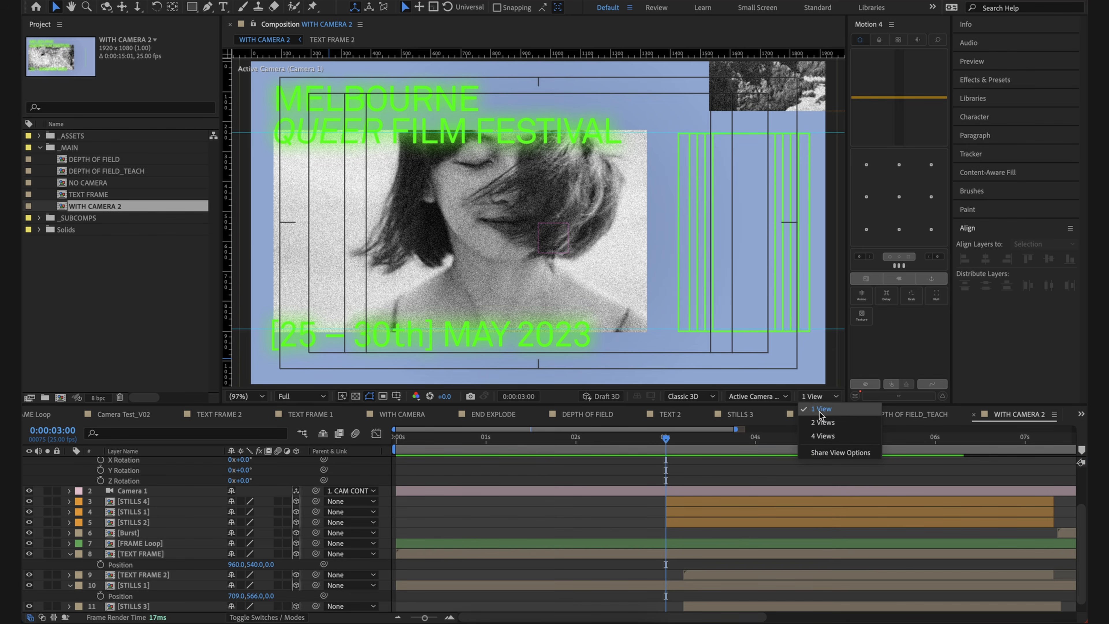
{"action": "left_click", "coordinate": [823, 422]}
{"action": "left_click_drag", "start_coordinate": [385, 202], "coordinate": [369, 270]}
{"action": "key", "text": "period"}
{"action": "key", "text": "period"}
{"action": "scroll", "coordinate": [395, 229], "scroll_direction": "down", "scroll_amount": 2}
{"action": "scroll", "coordinate": [397, 228], "scroll_direction": "up", "scroll_amount": 2}
{"action": "scroll", "coordinate": [398, 227], "scroll_direction": "down", "scroll_amount": 2}
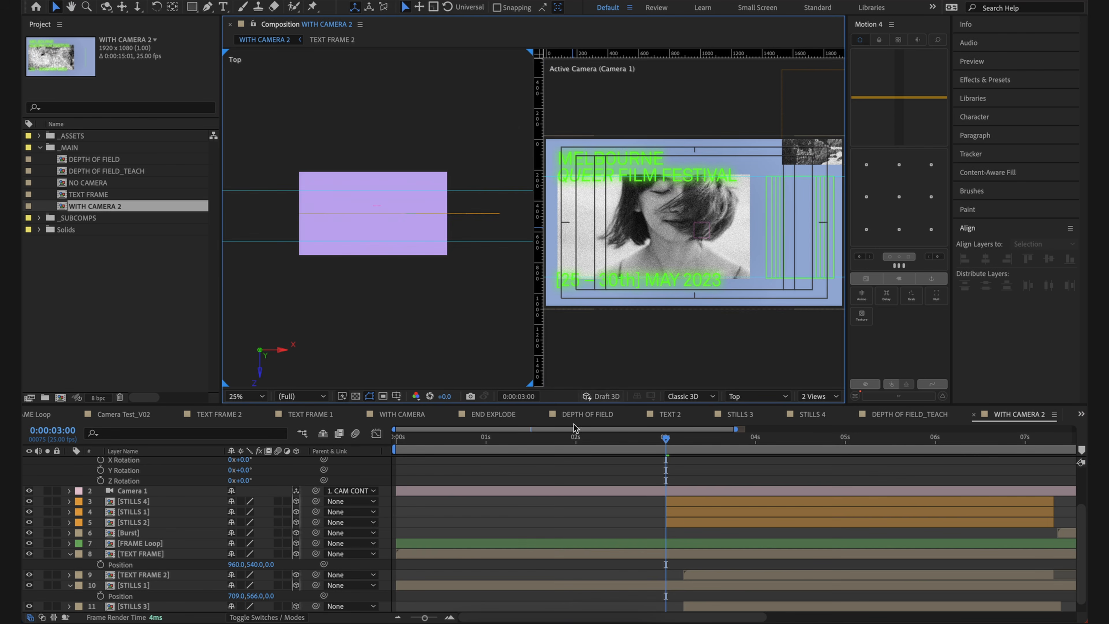
Step: Set the Z position of the TEXT FRAME layer to -5000
{"action": "left_click", "coordinate": [150, 554]}
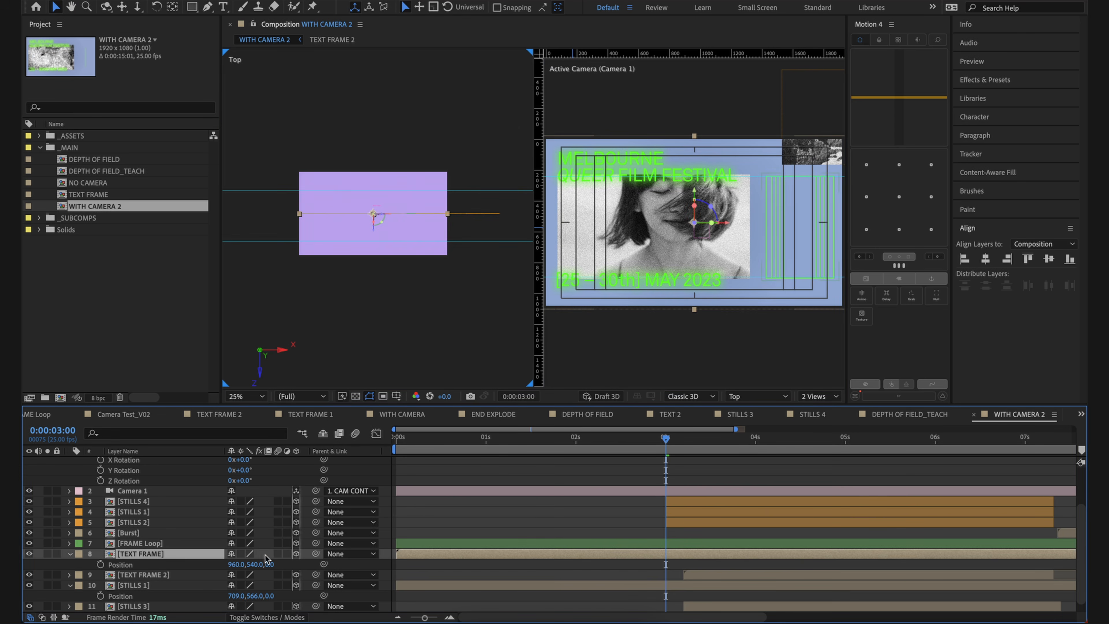
{"action": "key", "text": "p"}
{"action": "key", "text": "p"}
{"action": "left_click", "coordinate": [271, 564]}
{"action": "left_click_drag", "start_coordinate": [322, 568], "coordinate": [278, 579]}
{"action": "left_click", "coordinate": [275, 564]}
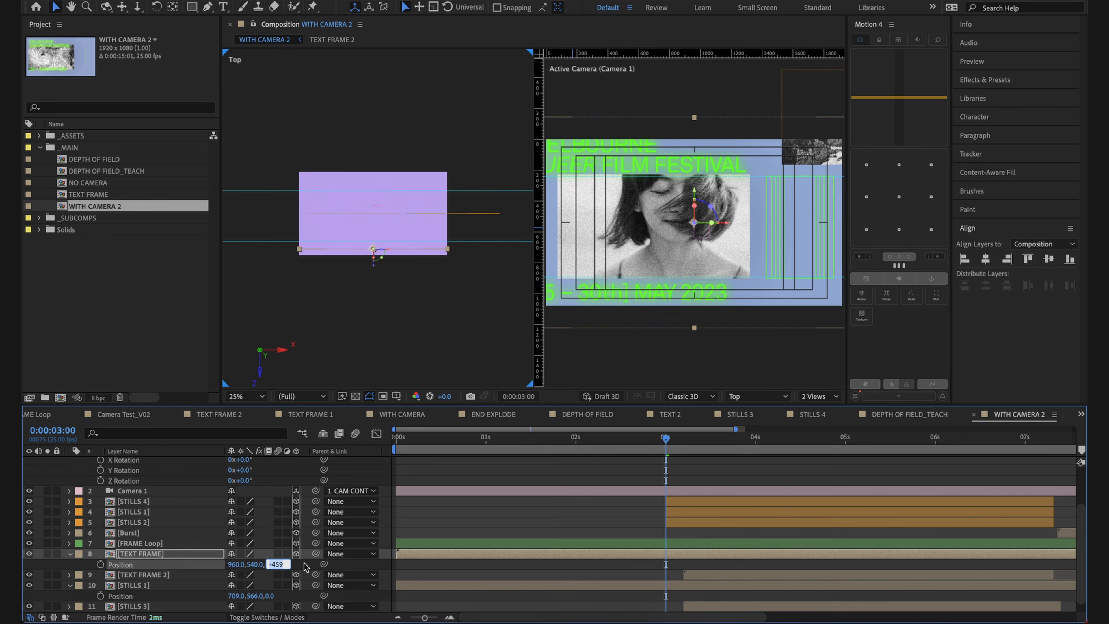
{"action": "type", "text": "-"}
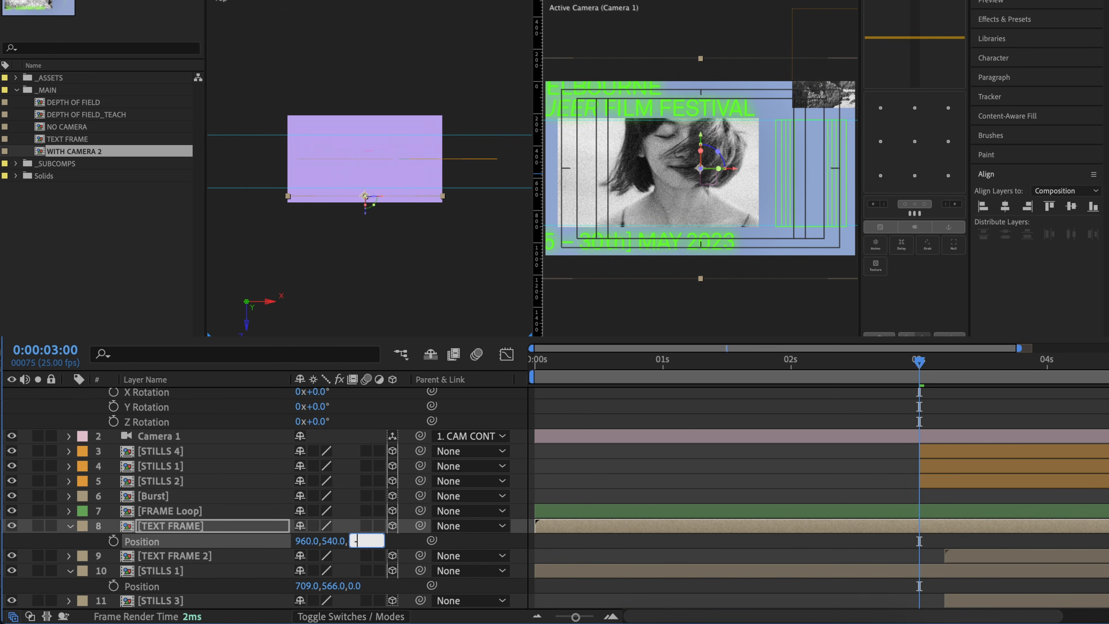
{"action": "type", "text": "5000"}
{"action": "key", "text": "Return"}
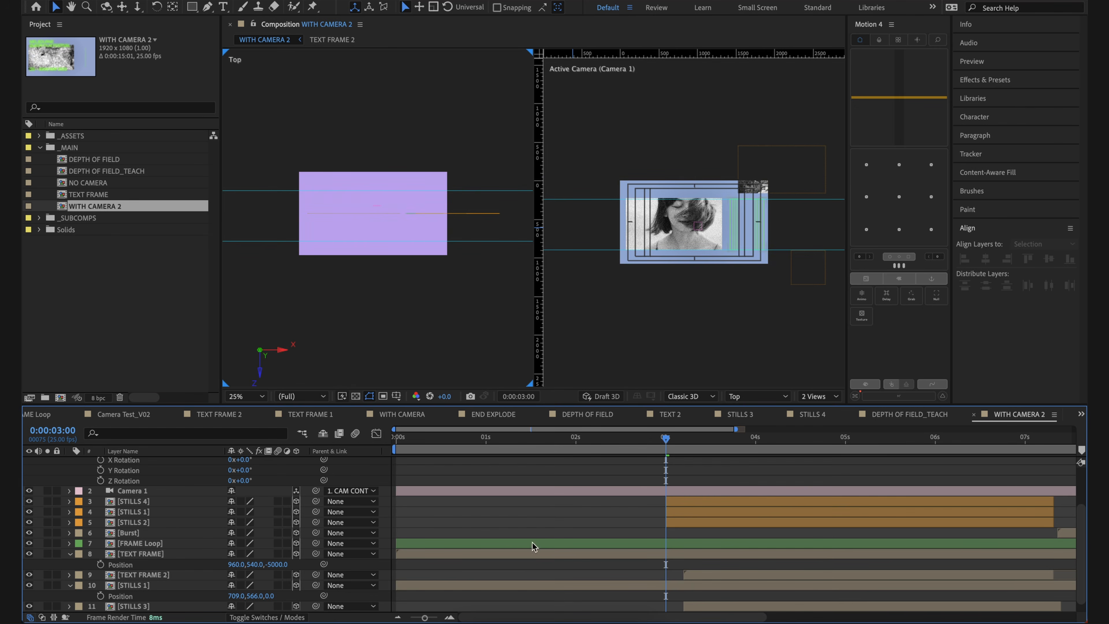
Step: Examine in the Top view where the TEXT FRAME layer sits in depth relative to the camera and the other layers
{"action": "left_click", "coordinate": [532, 554]}
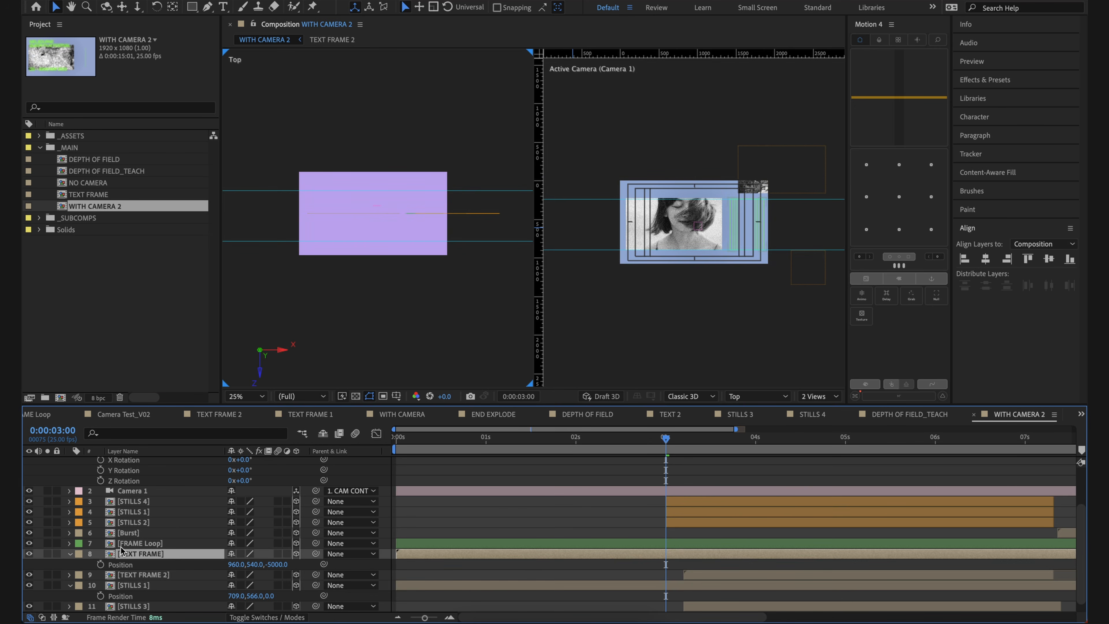
{"action": "key", "text": "s"}
{"action": "key", "text": "comma"}
{"action": "key", "text": "comma"}
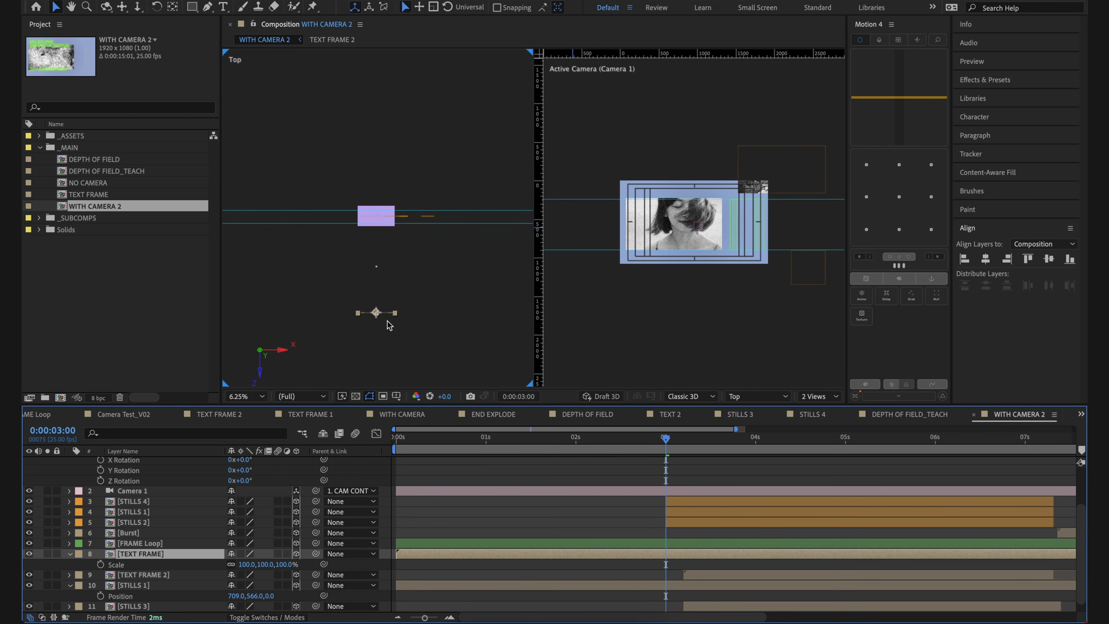
{"action": "left_click", "coordinate": [455, 526]}
{"action": "left_click", "coordinate": [157, 554]}
{"action": "key", "text": "p"}
{"action": "key", "text": "period"}
{"action": "key", "text": "space"}
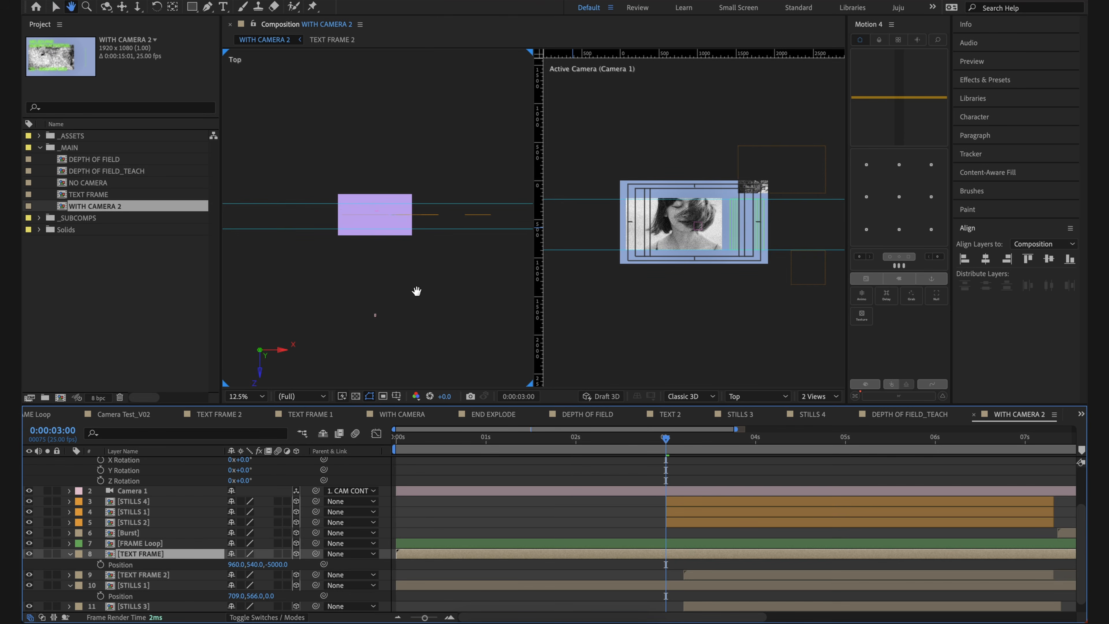
{"action": "left_click_drag", "start_coordinate": [416, 292], "coordinate": [434, 191]}
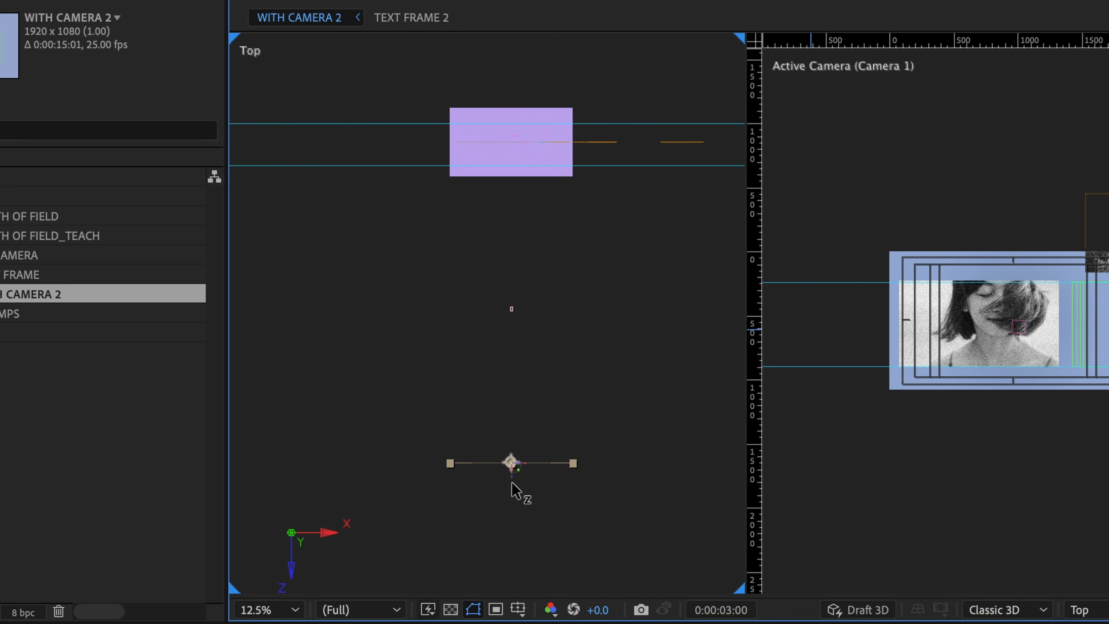
Step: Move the TEXT FRAME layer along Z in the Top view to a spot just in front of the camera
{"action": "left_click_drag", "start_coordinate": [513, 482], "coordinate": [518, 292]}
{"action": "key", "text": "period"}
{"action": "key", "text": "period"}
{"action": "mouse_move", "coordinate": [538, 285]}
{"action": "left_mouse_down"}
{"action": "mouse_move", "coordinate": [515, 453]}
{"action": "mouse_move", "coordinate": [535, 378]}
{"action": "mouse_move", "coordinate": [529, 267]}
{"action": "left_mouse_up"}
{"action": "scroll", "coordinate": [542, 284], "scroll_direction": "down", "scroll_amount": 2}
{"action": "left_click_drag", "start_coordinate": [566, 317], "coordinate": [560, 392]}
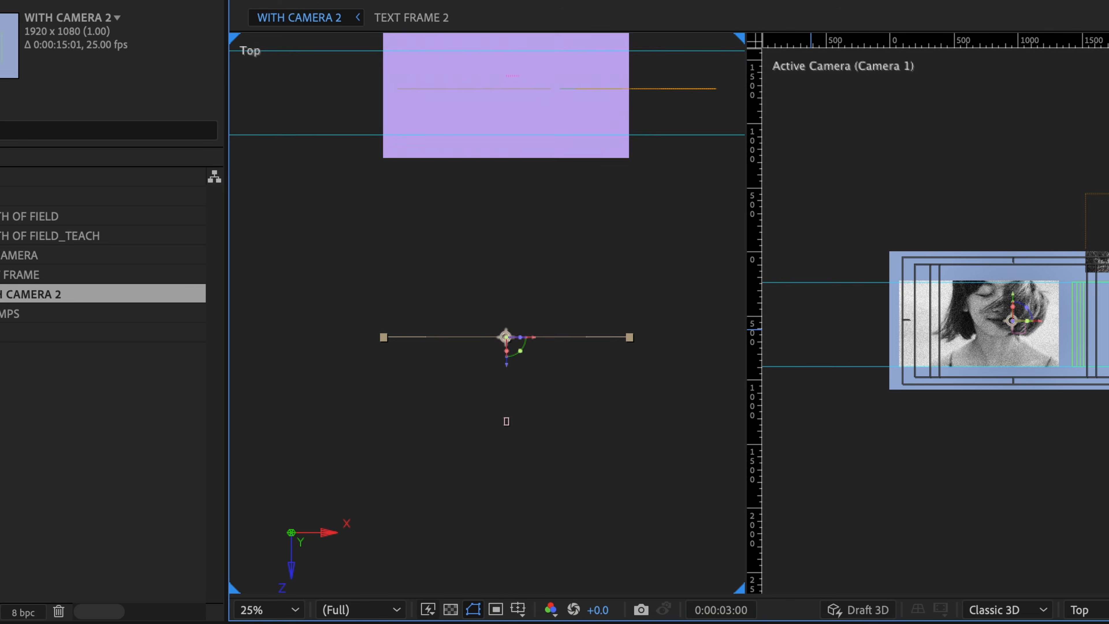
Step: Set the Z position of the TEXT FRAME layer to -1500
{"action": "left_click", "coordinate": [278, 565]}
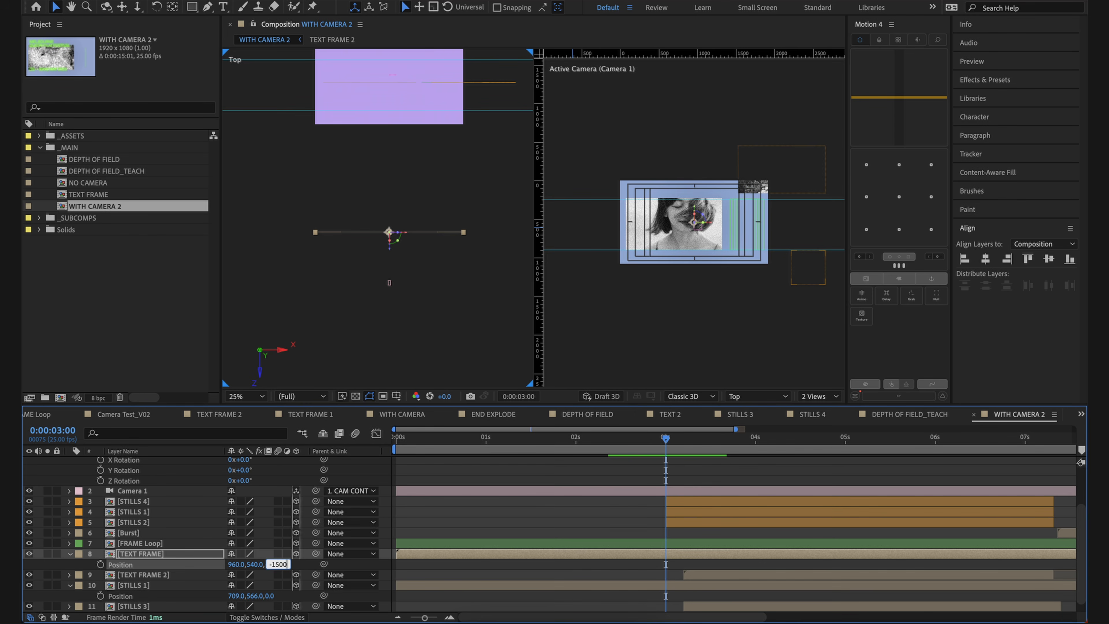
{"action": "left_click", "coordinate": [676, 499]}
{"action": "left_click", "coordinate": [647, 512]}
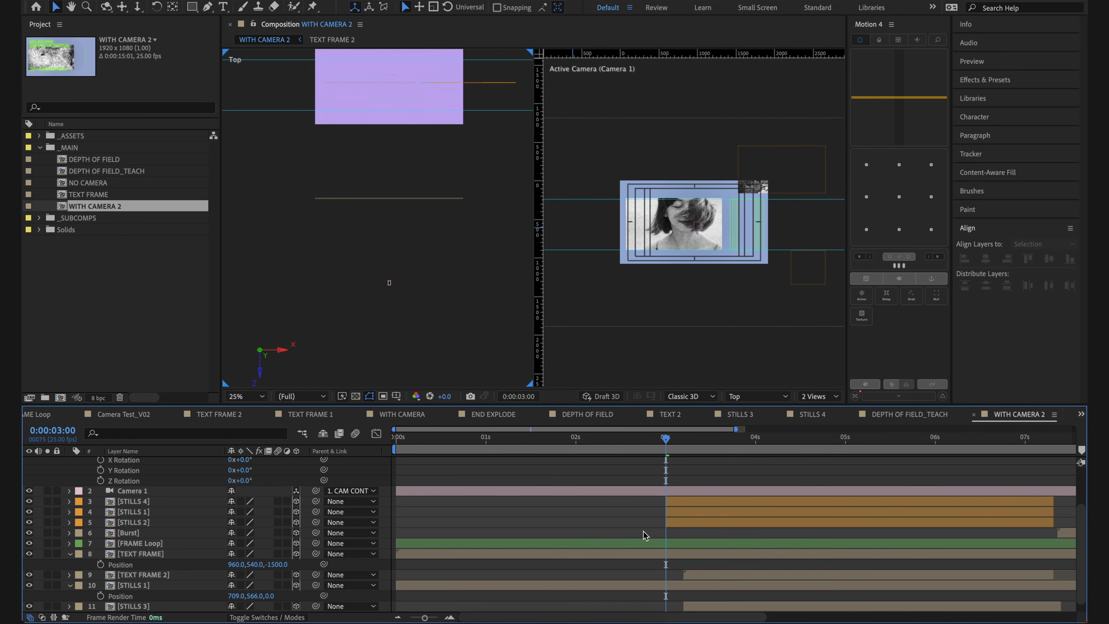
Step: Scale the TEXT FRAME layer to 41% so its text fits the camera frame
{"action": "left_click", "coordinate": [654, 257]}
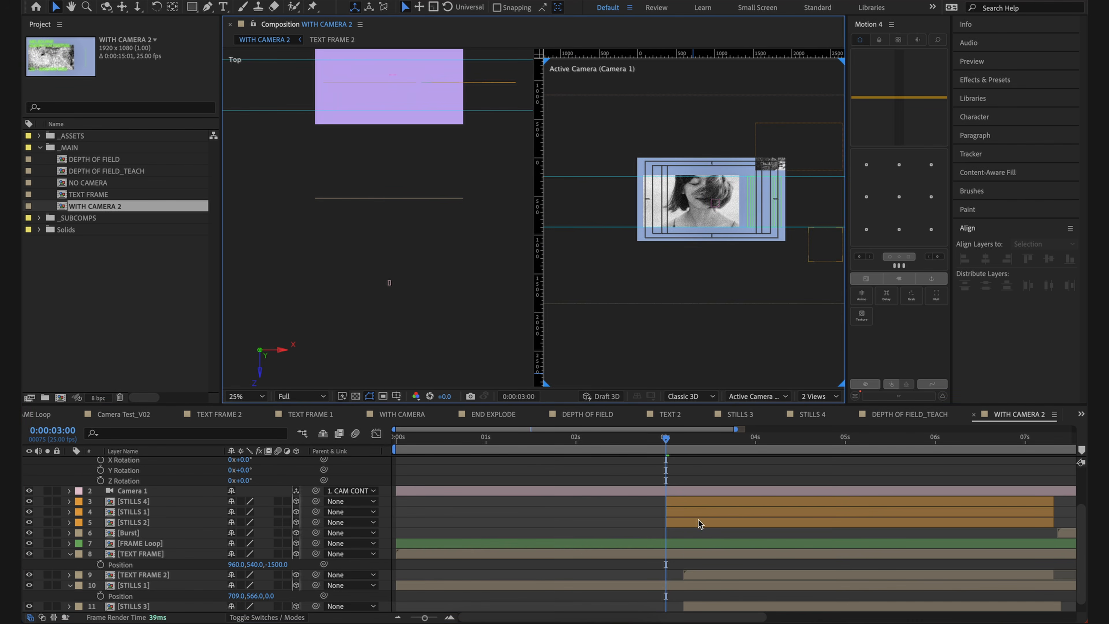
{"action": "left_click", "coordinate": [686, 555]}
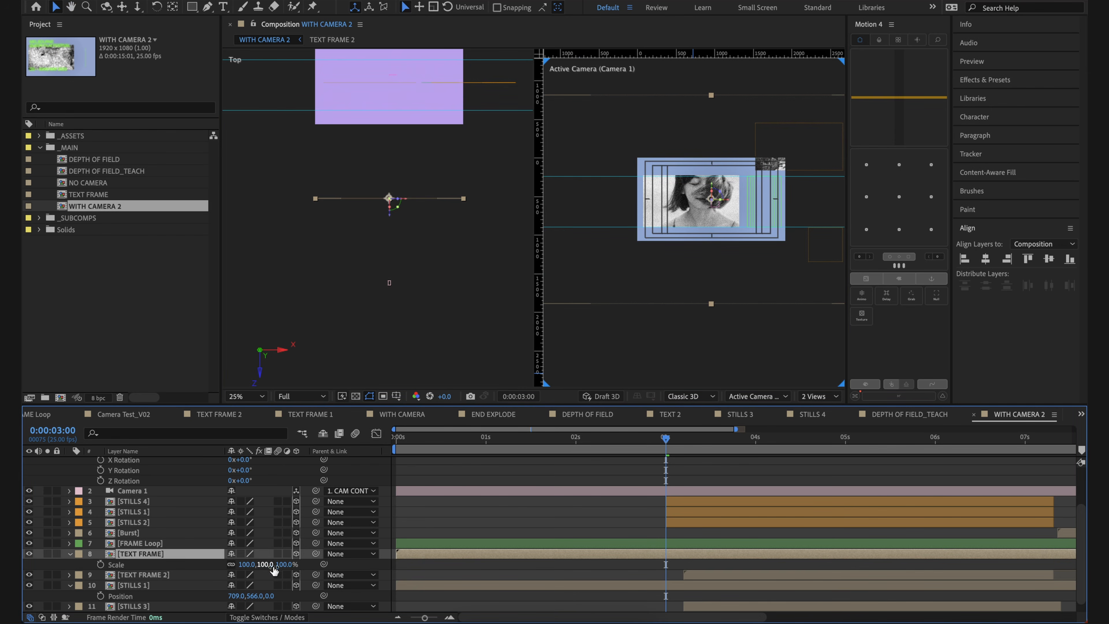
{"action": "left_click_drag", "start_coordinate": [288, 566], "coordinate": [256, 566]}
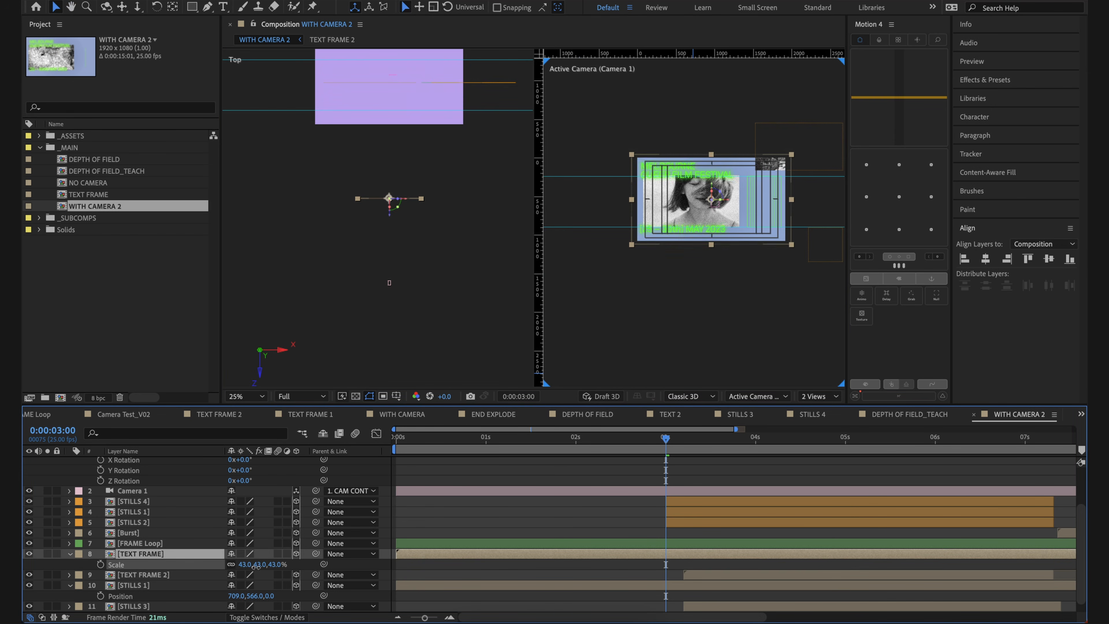
{"action": "scroll", "coordinate": [766, 283], "scroll_direction": "up", "scroll_amount": 2}
{"action": "left_click_drag", "start_coordinate": [766, 283], "coordinate": [709, 304]}
{"action": "left_click", "coordinate": [522, 323]}
{"action": "left_click_drag", "start_coordinate": [631, 232], "coordinate": [662, 243]}
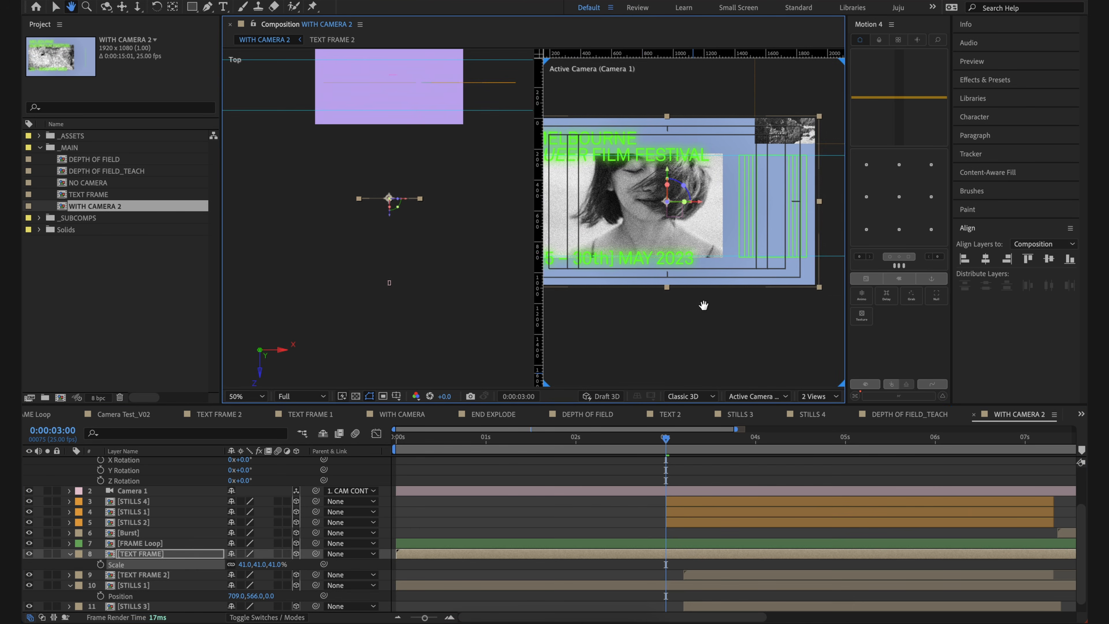
{"action": "key", "text": "v"}
{"action": "left_click", "coordinate": [627, 178]}
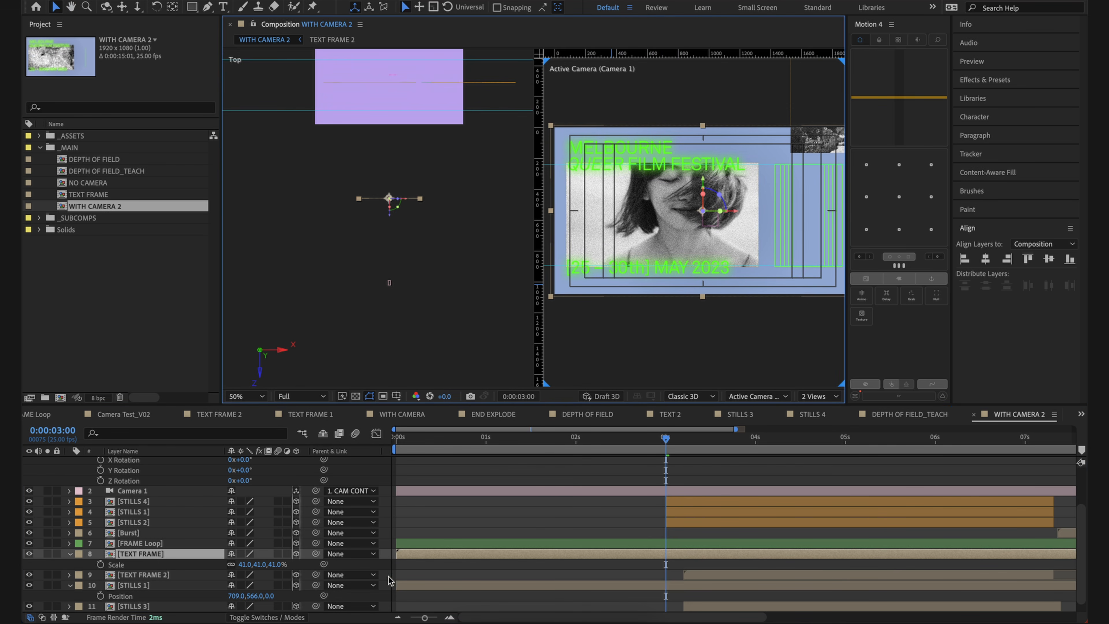
{"action": "left_click_drag", "start_coordinate": [277, 563], "coordinate": [277, 562]}
{"action": "key", "text": "ctrl+z"}
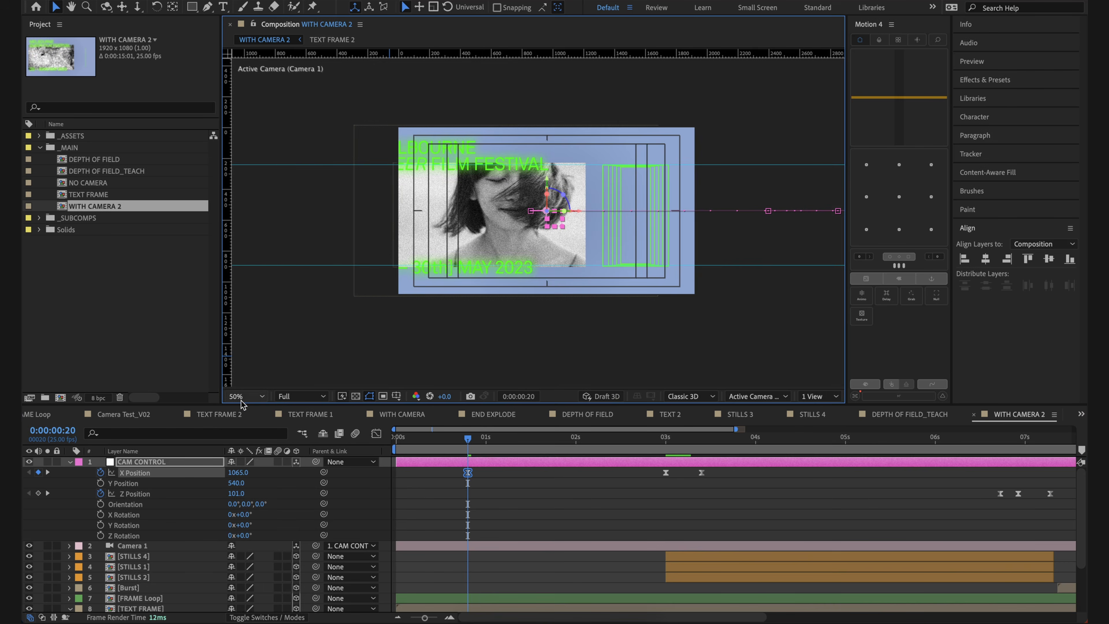
Step: Vary the X Position of CAM CONTROL at 0:00:00:20 to test the parallax between text and image
{"action": "scroll", "coordinate": [590, 296], "scroll_direction": "up", "scroll_amount": 2}
{"action": "left_click_drag", "start_coordinate": [590, 296], "coordinate": [553, 318]}
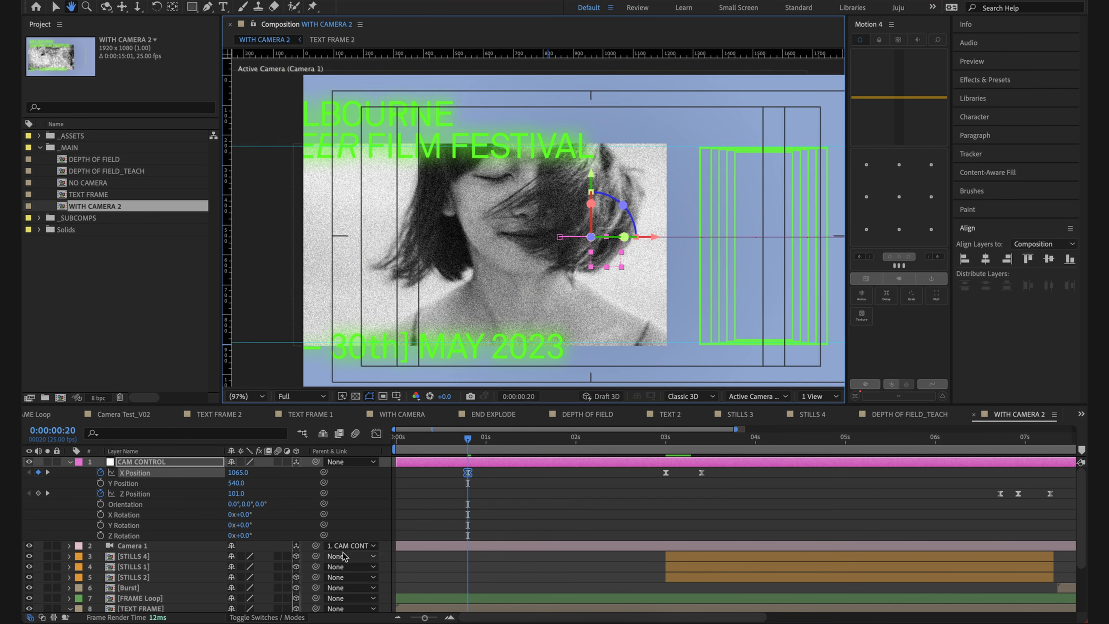
{"action": "left_click_drag", "start_coordinate": [239, 473], "coordinate": [280, 522]}
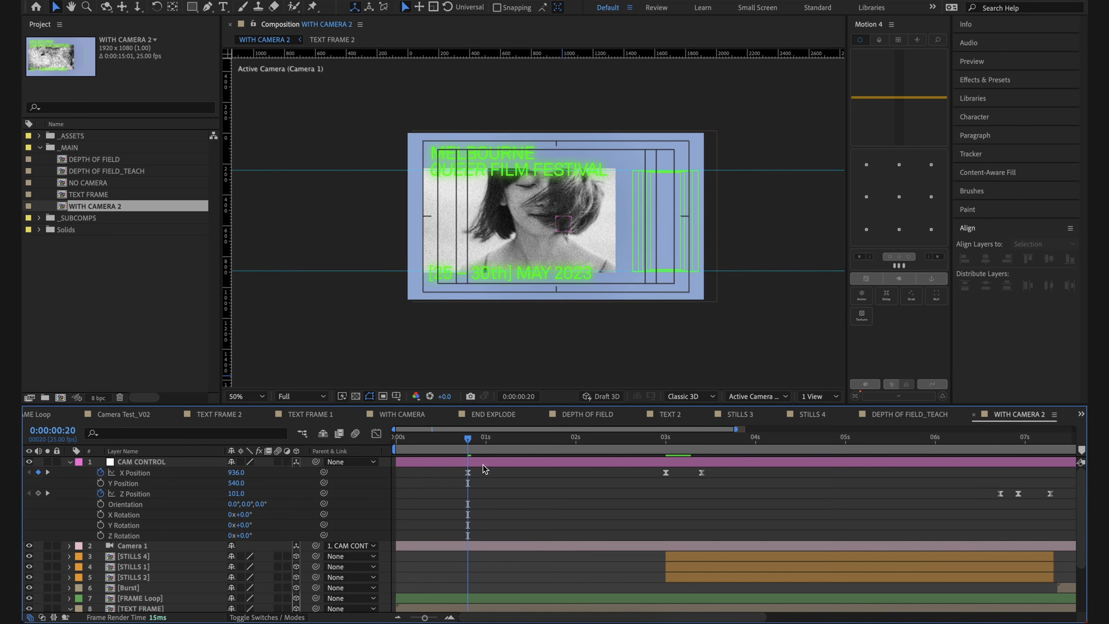
Step: Delete the X Position keyframe of CAM CONTROL at 0:00:00:20
{"action": "left_click", "coordinate": [466, 473]}
{"action": "key", "text": "Delete"}
{"action": "left_click", "coordinate": [568, 513]}
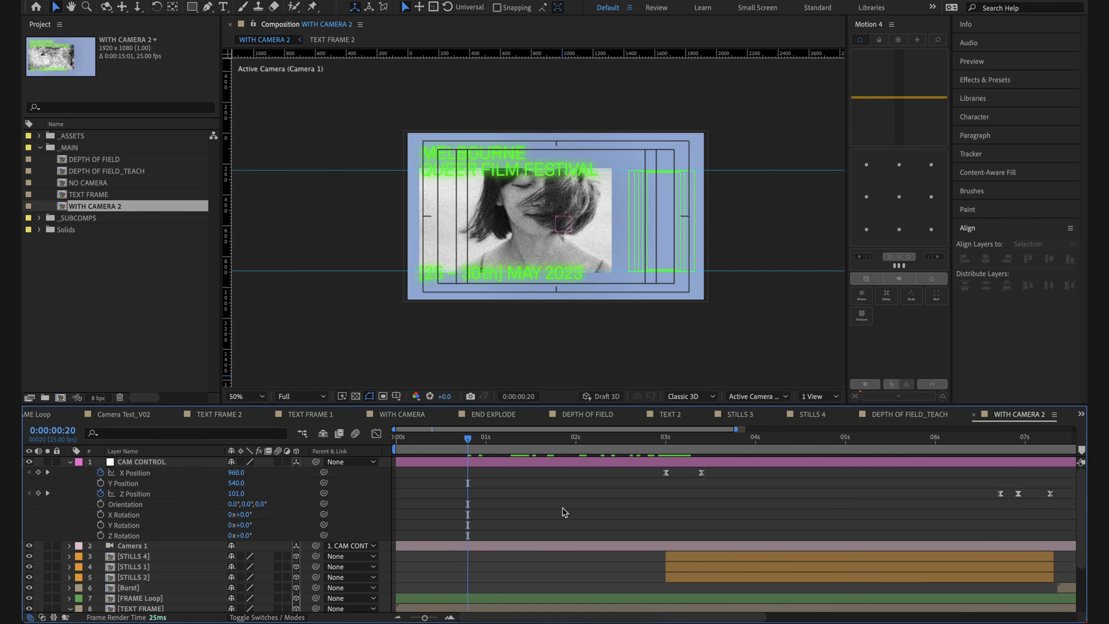
Step: Offset the STILLS 4 layer in Z depth and set its scale to 23%
{"action": "left_click_drag", "start_coordinate": [456, 444], "coordinate": [663, 474]}
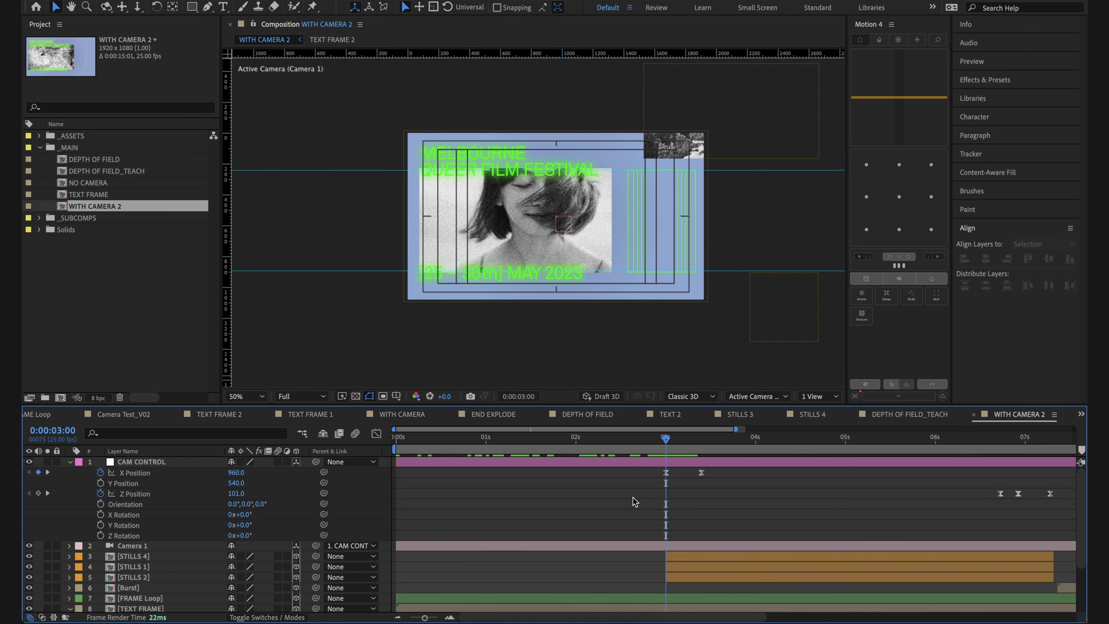
{"action": "scroll", "coordinate": [504, 481], "scroll_direction": "down", "scroll_amount": 3}
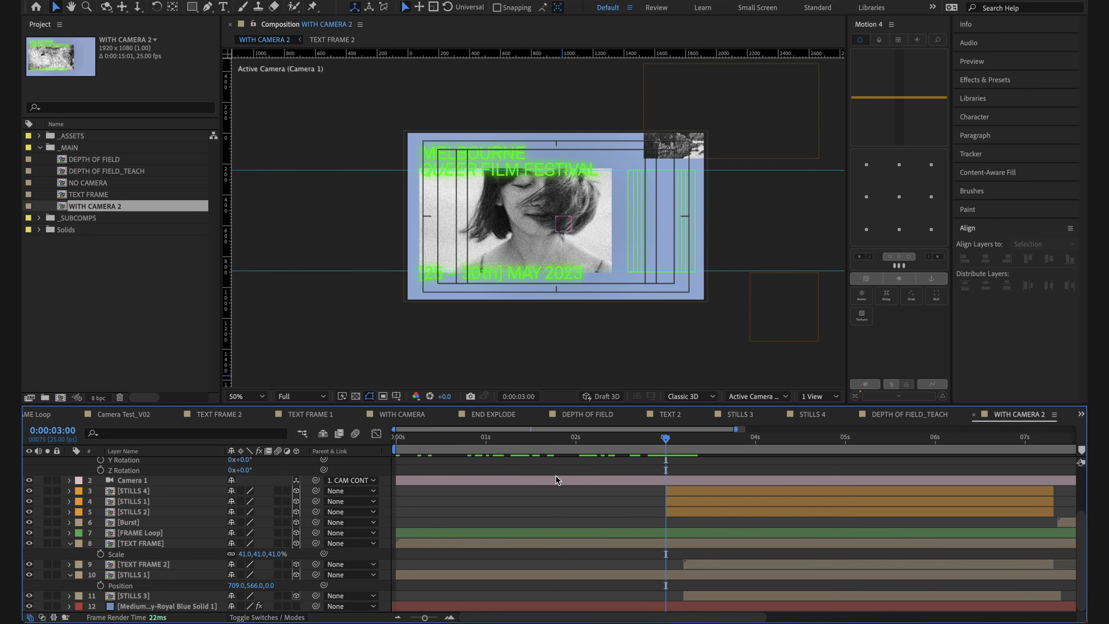
{"action": "scroll", "coordinate": [611, 511], "scroll_direction": "right", "scroll_amount": 1}
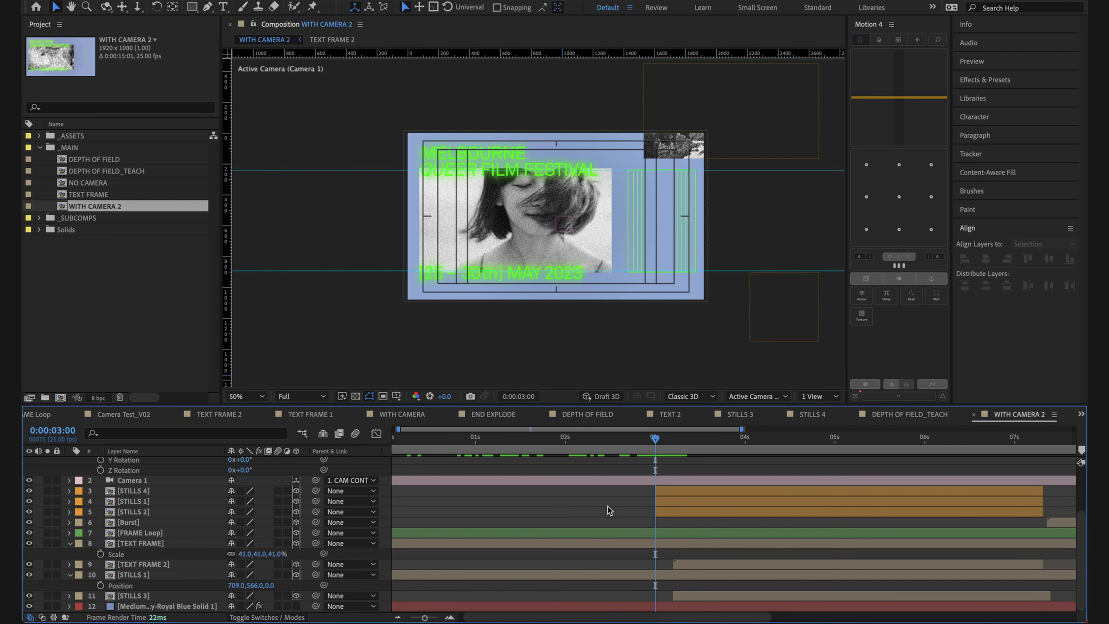
{"action": "left_click", "coordinate": [164, 505]}
{"action": "left_click", "coordinate": [567, 522]}
{"action": "scroll", "coordinate": [566, 523], "scroll_direction": "right", "scroll_amount": 1}
{"action": "key", "text": "shift+slash"}
{"action": "key", "text": "comma"}
{"action": "left_click", "coordinate": [541, 223]}
{"action": "key", "text": "p"}
{"action": "mouse_move", "coordinate": [646, 438]}
{"action": "left_mouse_down"}
{"action": "mouse_move", "coordinate": [722, 439]}
{"action": "mouse_move", "coordinate": [636, 439]}
{"action": "left_mouse_up"}
{"action": "key", "text": "s"}
{"action": "key", "text": "comma"}
{"action": "key", "text": "period"}
Step: Offset the FRAME Loop layer in Z depth and set its scale to 66%
{"action": "scroll", "coordinate": [488, 522], "scroll_direction": "down", "scroll_amount": 2}
{"action": "left_click", "coordinate": [488, 523]}
{"action": "left_click_drag", "start_coordinate": [785, 479], "coordinate": [804, 479]}
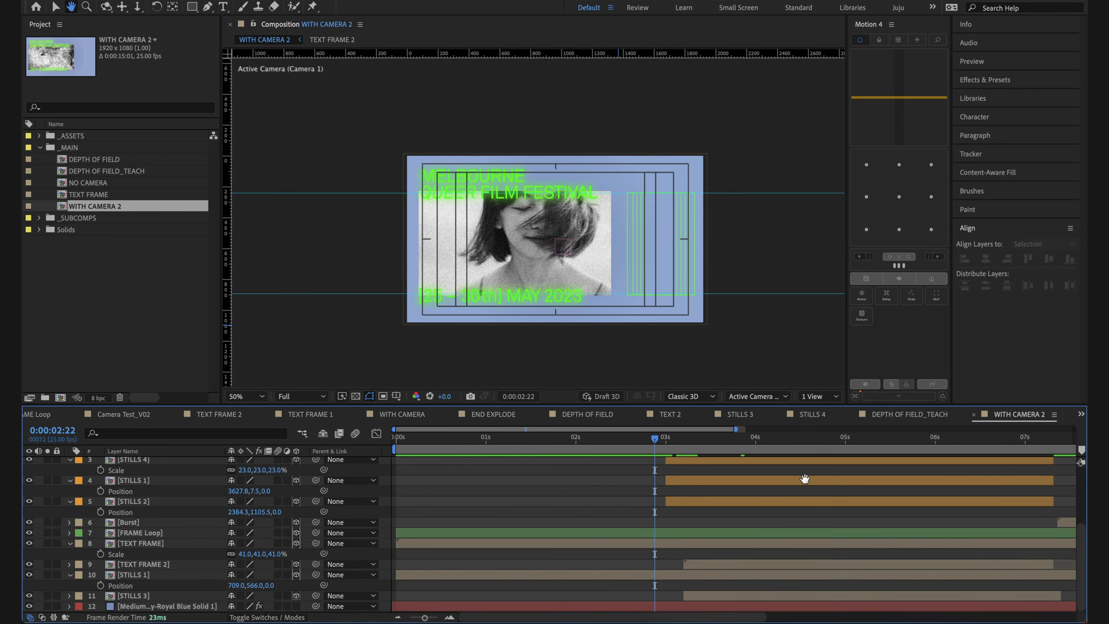
{"action": "left_click", "coordinate": [140, 532]}
{"action": "key", "text": "p"}
{"action": "left_click", "coordinate": [280, 542]}
Step: At 0:00:03:10, place the upper STILLS 1 layer at about 3731.5, -67.8 with a Z position of 575
{"action": "left_click_drag", "start_coordinate": [654, 439], "coordinate": [701, 439]}
{"action": "scroll", "coordinate": [708, 463], "scroll_direction": "up", "scroll_amount": 5}
{"action": "scroll", "coordinate": [712, 502], "scroll_direction": "down", "scroll_amount": 1}
{"action": "left_click_drag", "start_coordinate": [655, 172], "coordinate": [674, 158]}
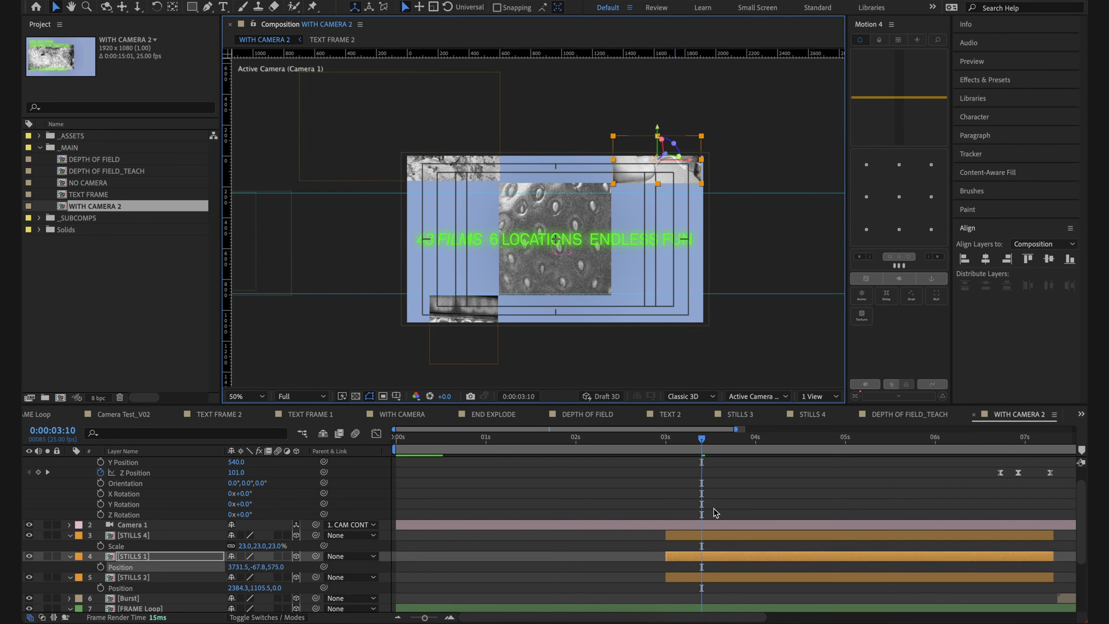
Step: Set the Z position of the STILLS 2 layer to 746
{"action": "scroll", "coordinate": [716, 513], "scroll_direction": "down", "scroll_amount": 2}
{"action": "left_click_drag", "start_coordinate": [281, 535], "coordinate": [495, 535]}
{"action": "left_click_drag", "start_coordinate": [575, 225], "coordinate": [584, 178]}
{"action": "scroll", "coordinate": [567, 524], "scroll_direction": "down", "scroll_amount": 2}
{"action": "left_click", "coordinate": [135, 594]}
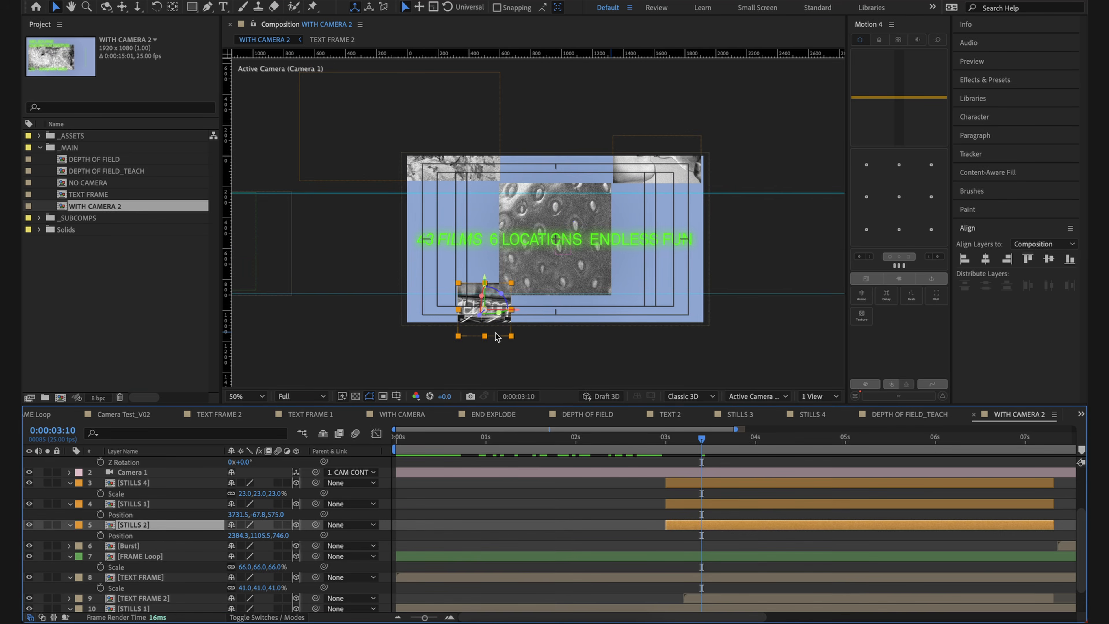
Step: Scale the STILLS 2 layer to 83% and reposition it against the lower-left corner of the central still
{"action": "left_click_drag", "start_coordinate": [496, 336], "coordinate": [482, 334]}
{"action": "key", "text": "s"}
{"action": "left_click_drag", "start_coordinate": [270, 535], "coordinate": [290, 535]}
{"action": "left_click", "coordinate": [635, 515]}
{"action": "key", "text": "period"}
{"action": "left_click_drag", "start_coordinate": [502, 340], "coordinate": [564, 263]}
{"action": "left_click", "coordinate": [485, 330]}
{"action": "left_click", "coordinate": [487, 359]}
{"action": "left_click_drag", "start_coordinate": [514, 366], "coordinate": [515, 328]}
{"action": "left_click_drag", "start_coordinate": [515, 341], "coordinate": [507, 359]}
{"action": "left_click", "coordinate": [613, 545]}
{"action": "left_click_drag", "start_coordinate": [649, 257], "coordinate": [635, 277]}
{"action": "key", "text": "comma"}
Step: Examine the placement of TEXT FRAME 2 and the STILLS layers in the frame at 0:00:03:10, ending with STILLS 3
{"action": "left_click", "coordinate": [582, 177]}
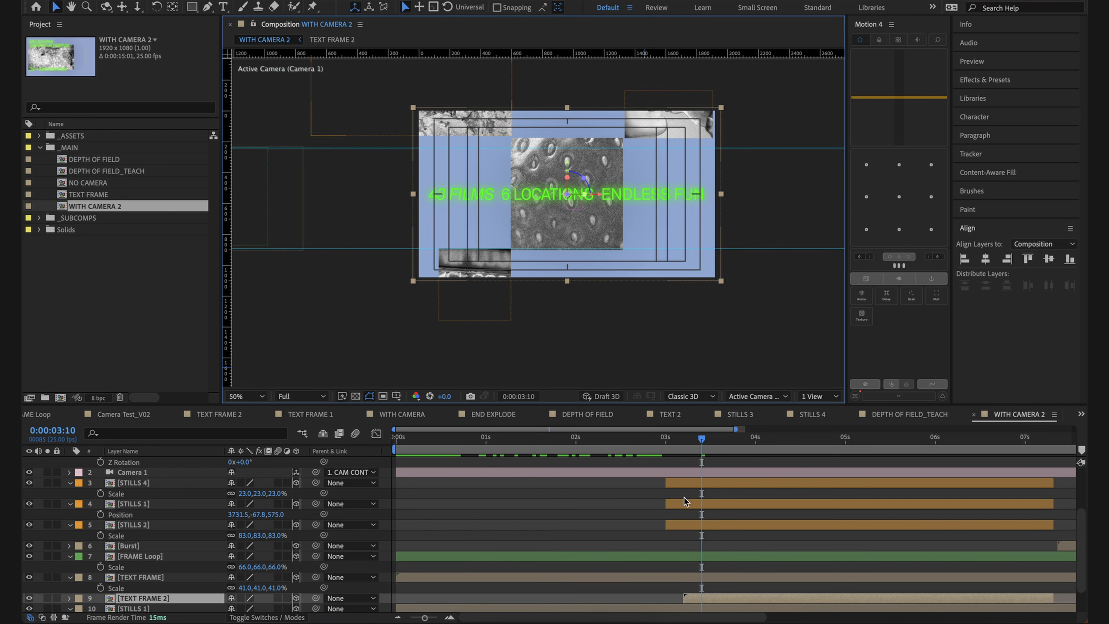
{"action": "left_click", "coordinate": [689, 523]}
{"action": "left_click", "coordinate": [686, 504]}
{"action": "left_click", "coordinate": [692, 482]}
{"action": "scroll", "coordinate": [694, 490], "scroll_direction": "down", "scroll_amount": 1}
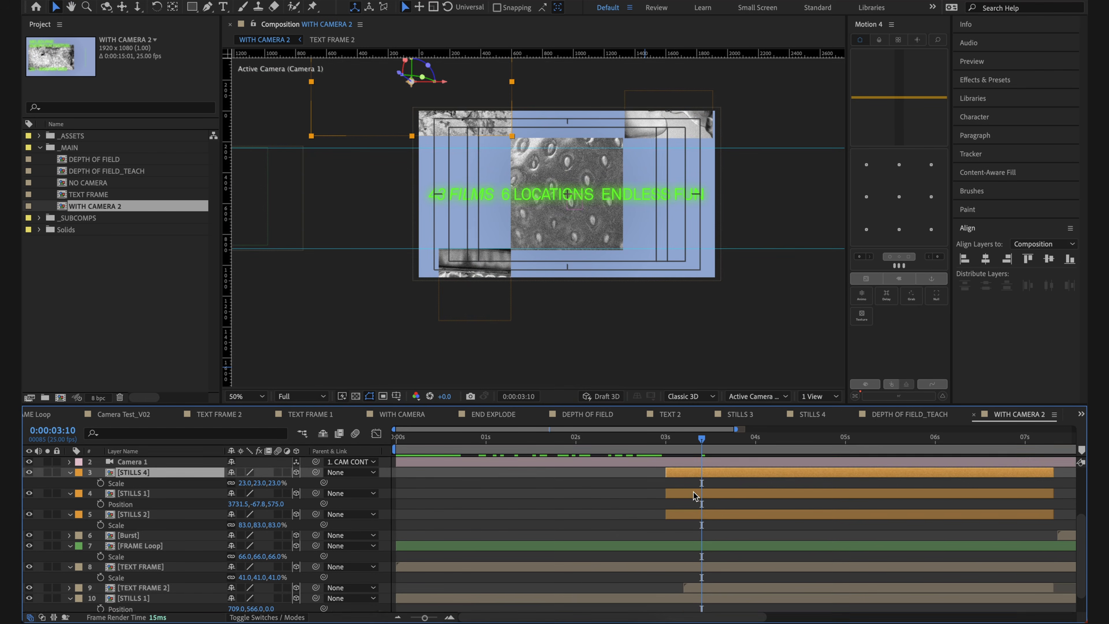
{"action": "scroll", "coordinate": [693, 490], "scroll_direction": "down", "scroll_amount": 1}
{"action": "left_click", "coordinate": [696, 575]}
{"action": "scroll", "coordinate": [696, 576], "scroll_direction": "down", "scroll_amount": 1}
{"action": "left_click", "coordinate": [701, 593]}
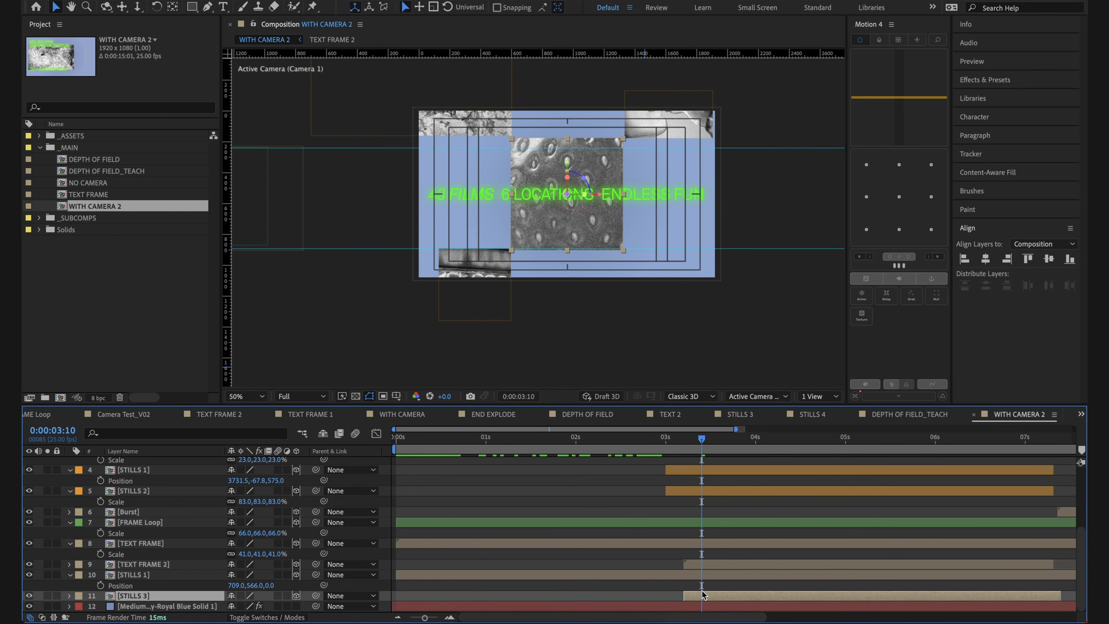
Step: Set the Z position of the STILLS 3 layer to 746
{"action": "key", "text": "p"}
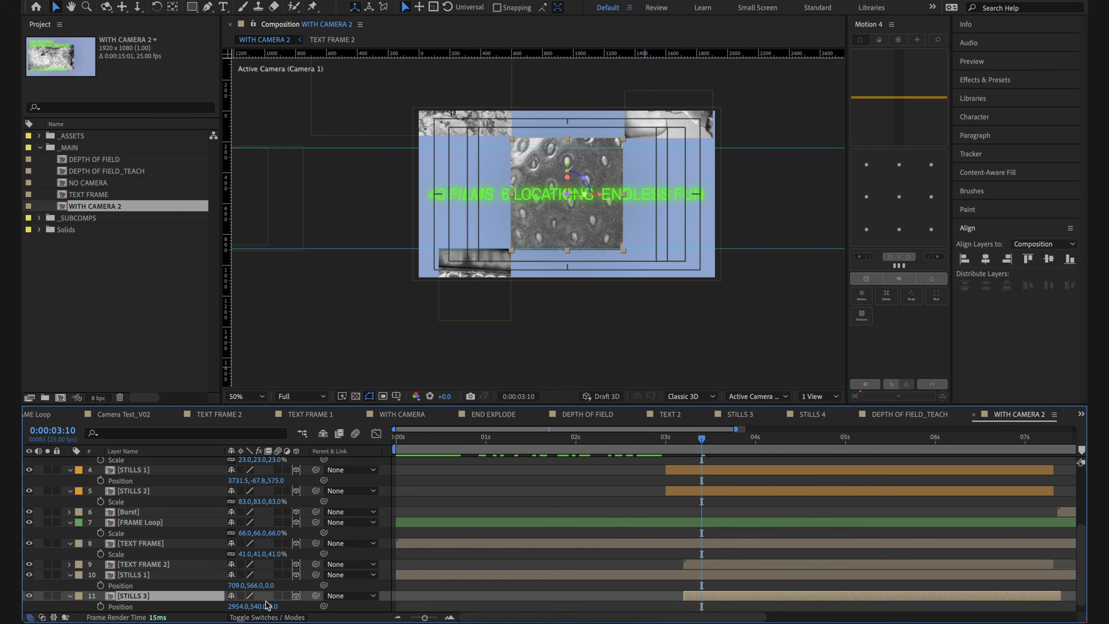
{"action": "left_click_drag", "start_coordinate": [274, 606], "coordinate": [668, 572]}
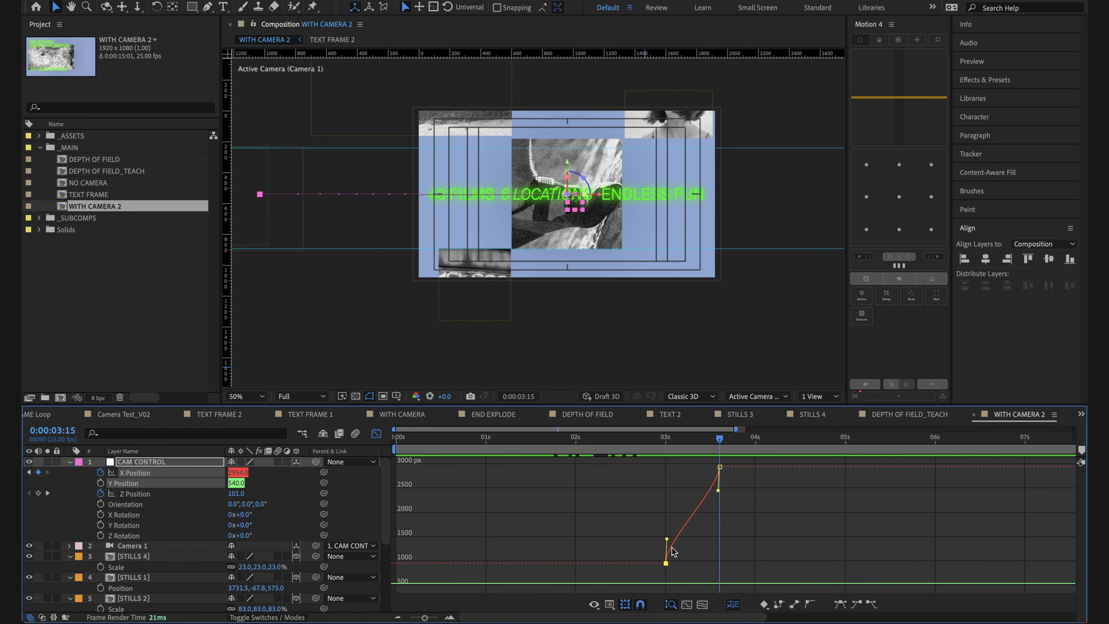
Step: Easy-ease the CAM CONTROL X Position keyframes at 0:00:03:00 and 0:00:03:15 and extend their value-graph handles for a steeper S-curve
{"action": "key", "text": "F9"}
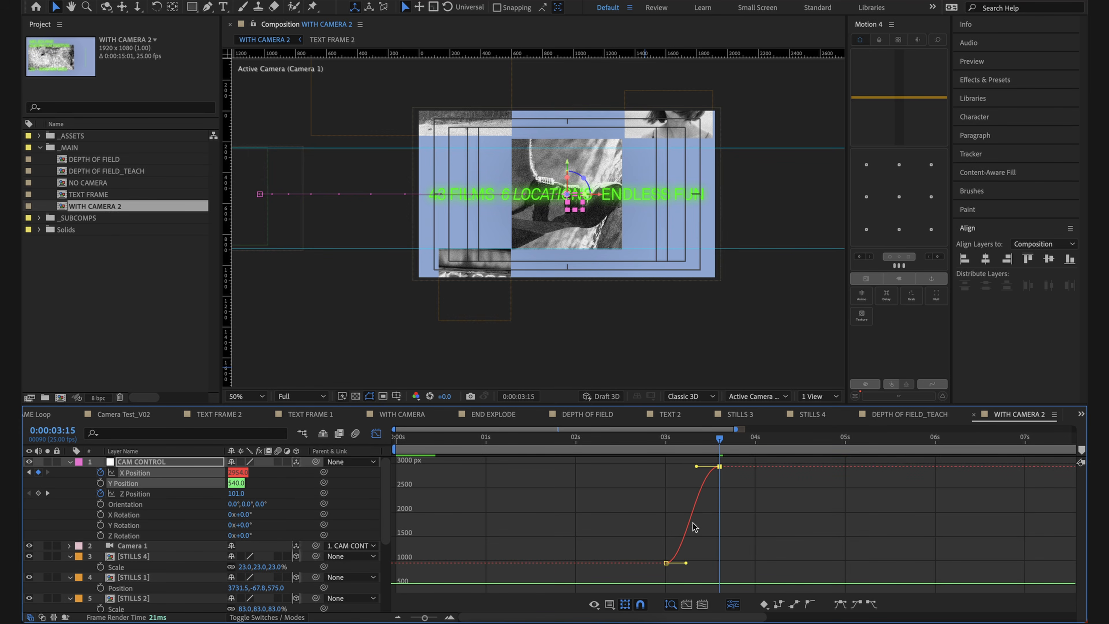
{"action": "left_click_drag", "start_coordinate": [685, 563], "coordinate": [700, 563]}
{"action": "left_click_drag", "start_coordinate": [696, 466], "coordinate": [801, 600]}
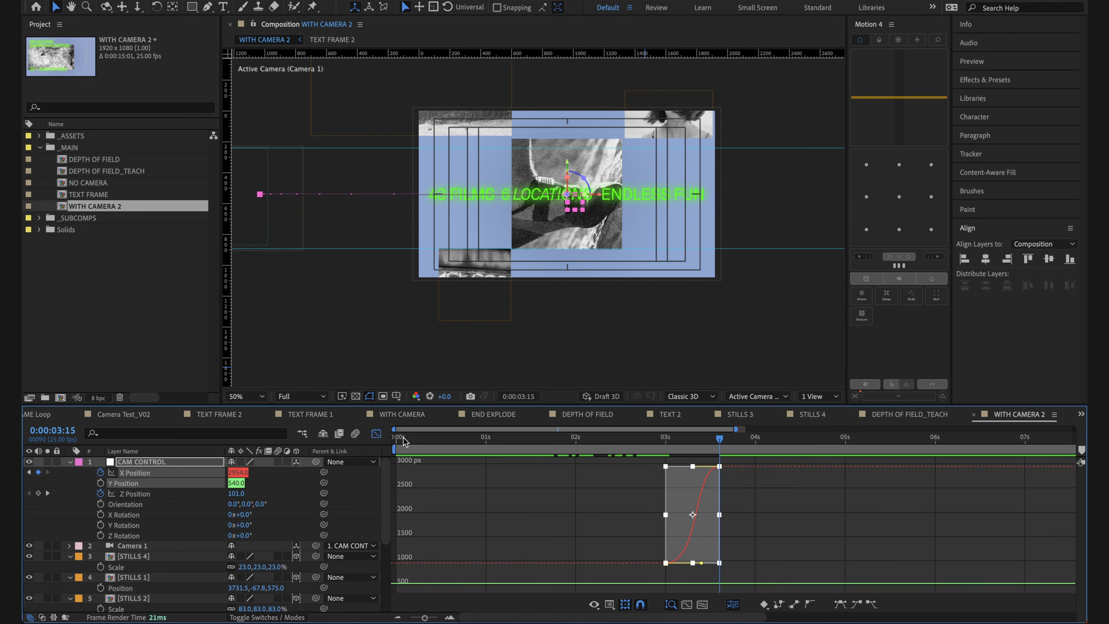
{"action": "left_click", "coordinate": [380, 435]}
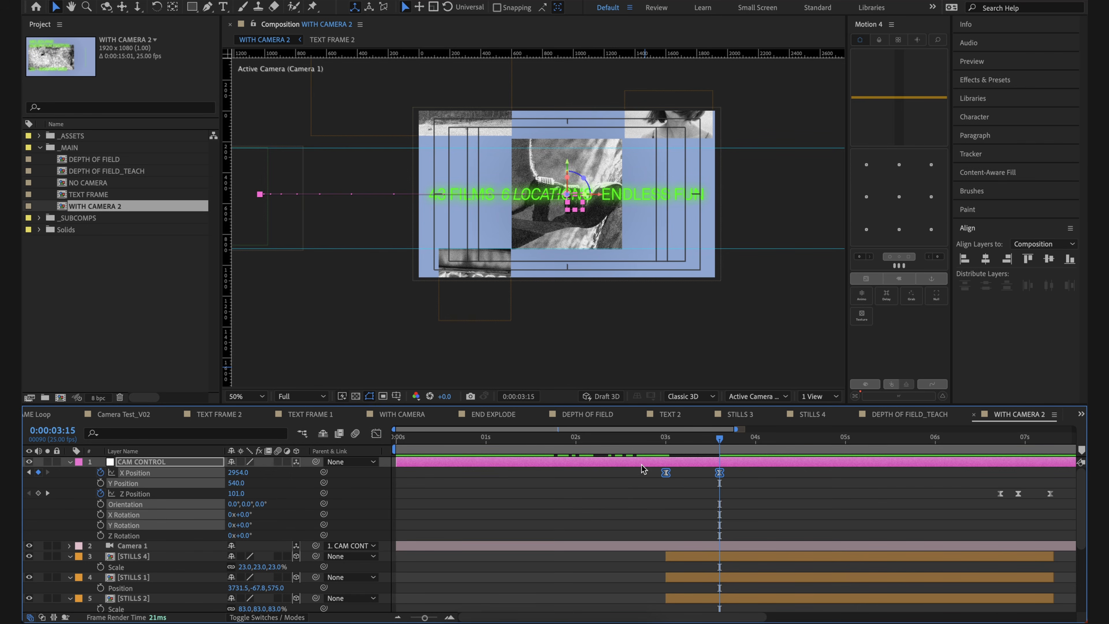
{"action": "left_click", "coordinate": [376, 433]}
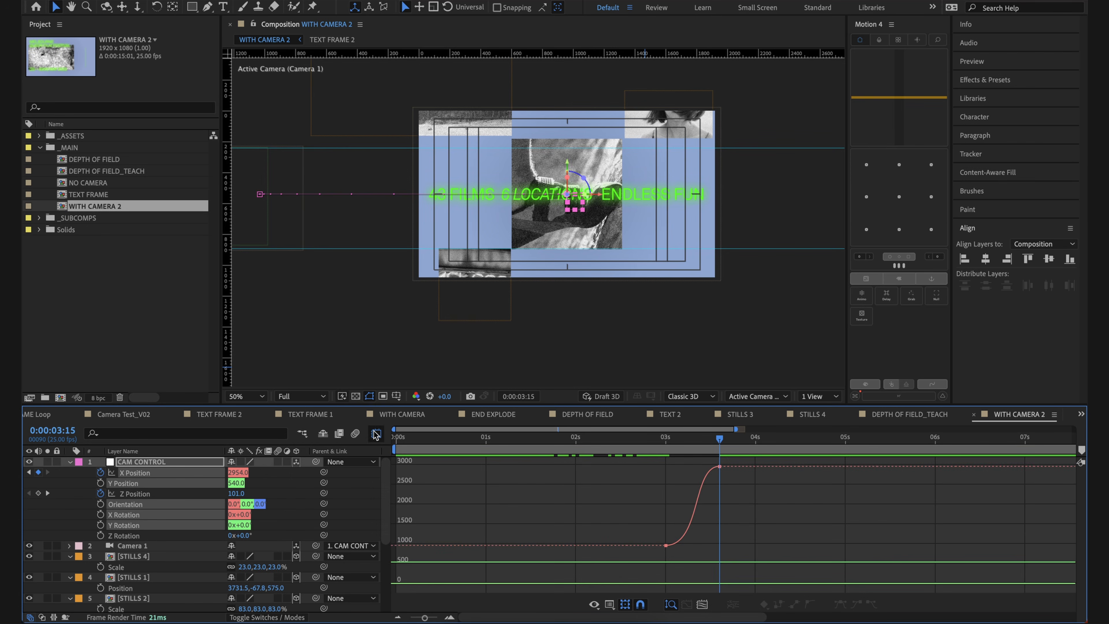
{"action": "left_click_drag", "start_coordinate": [675, 548], "coordinate": [705, 545]}
{"action": "left_click_drag", "start_coordinate": [691, 466], "coordinate": [687, 466]}
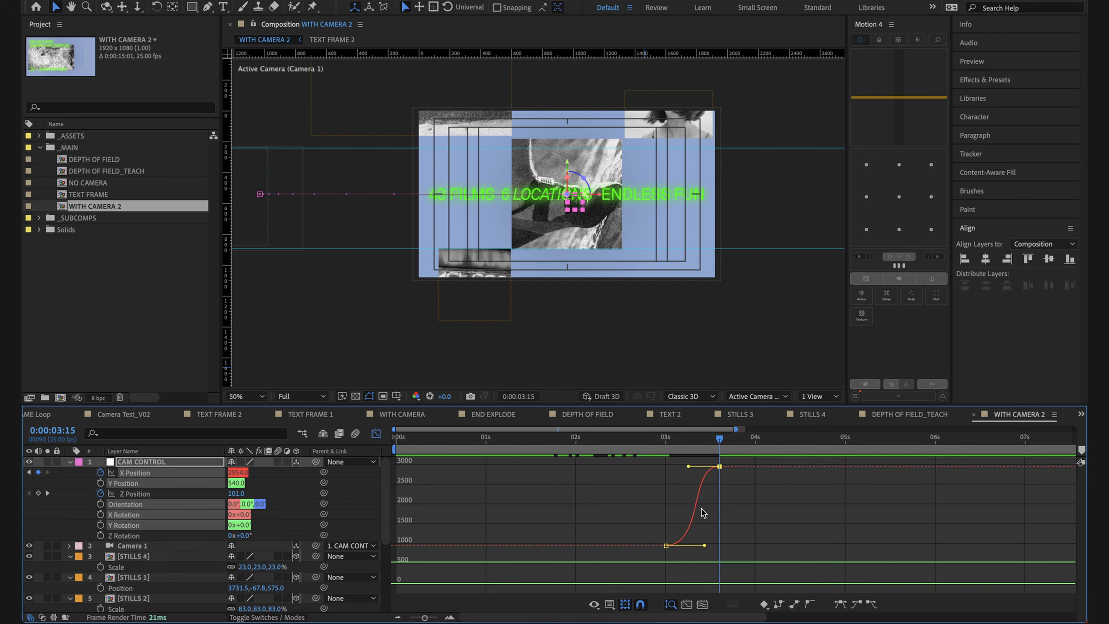
Step: Inspect the speed graph of the CAM CONTROL X Position animation, restore the value graph and close the Graph Editor
{"action": "left_click", "coordinate": [376, 434]}
{"action": "left_click_drag", "start_coordinate": [726, 499], "coordinate": [663, 467]}
{"action": "left_click", "coordinate": [377, 433]}
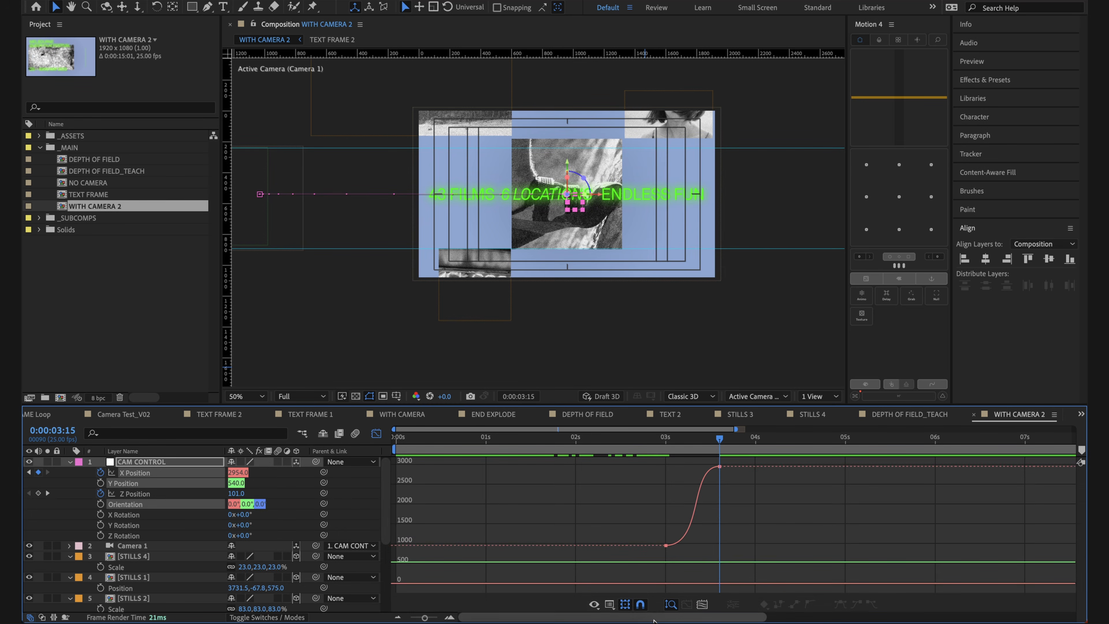
{"action": "left_click", "coordinate": [594, 604]}
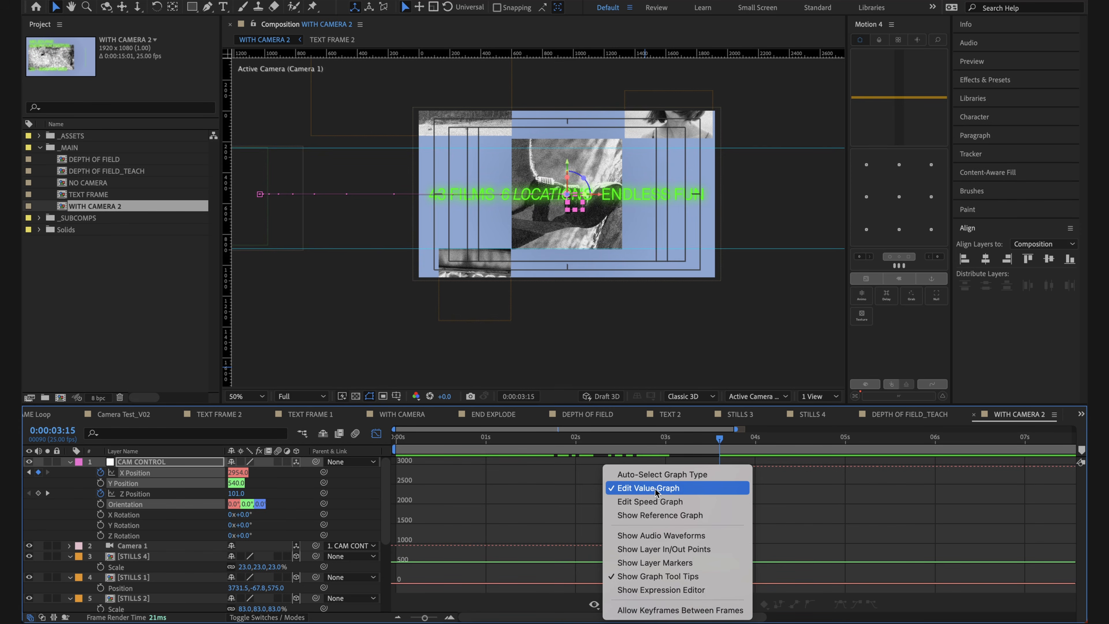
{"action": "left_click", "coordinate": [658, 502]}
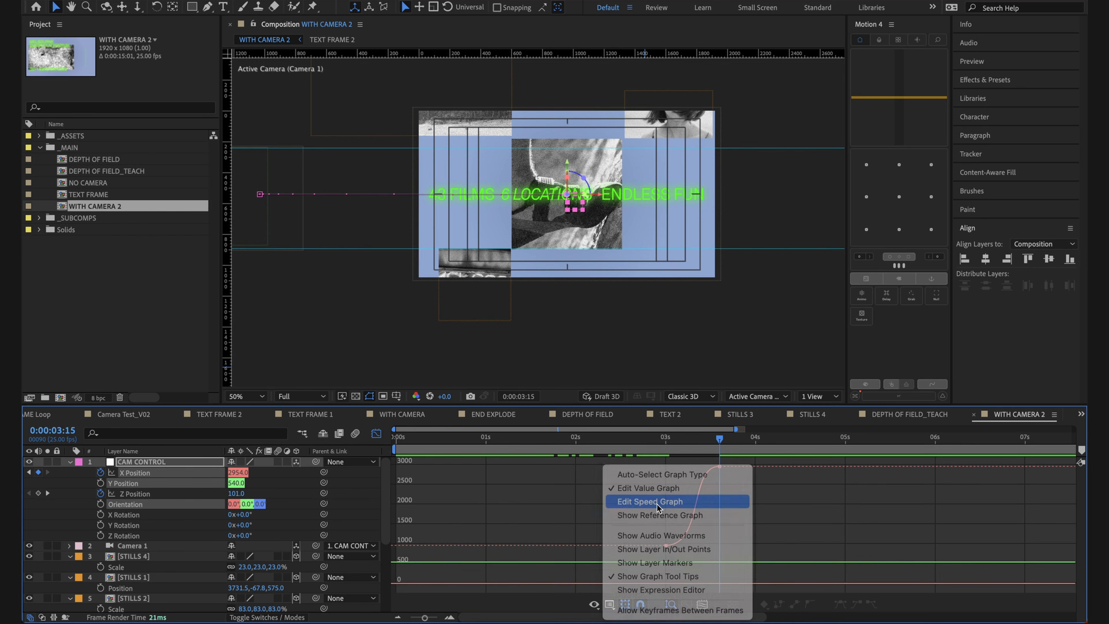
{"action": "left_click_drag", "start_coordinate": [664, 570], "coordinate": [685, 588]}
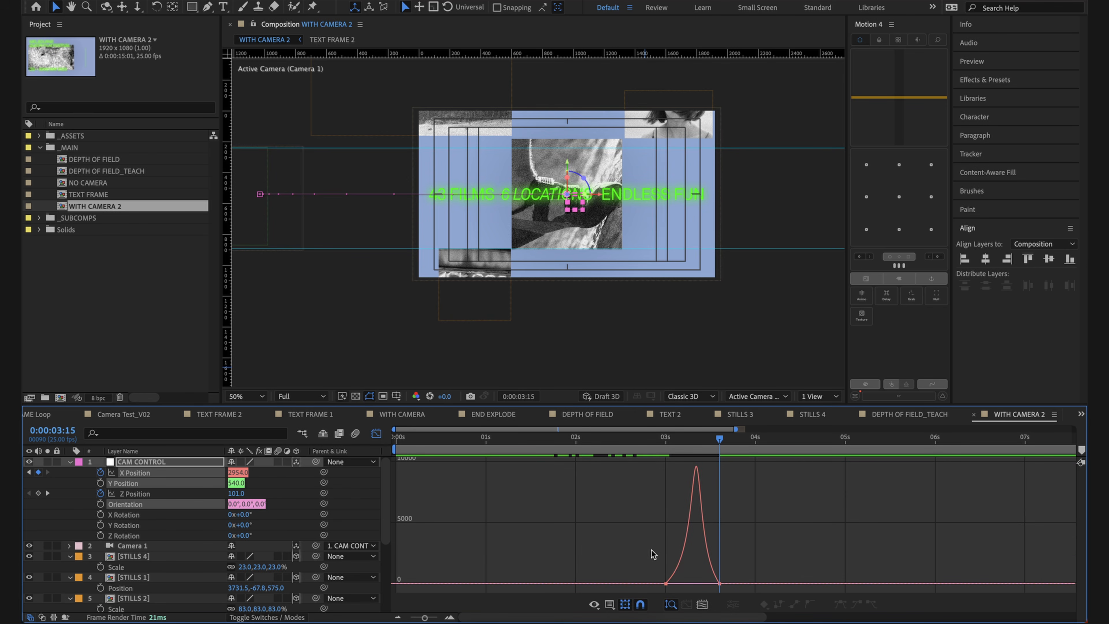
{"action": "left_click", "coordinate": [610, 604]}
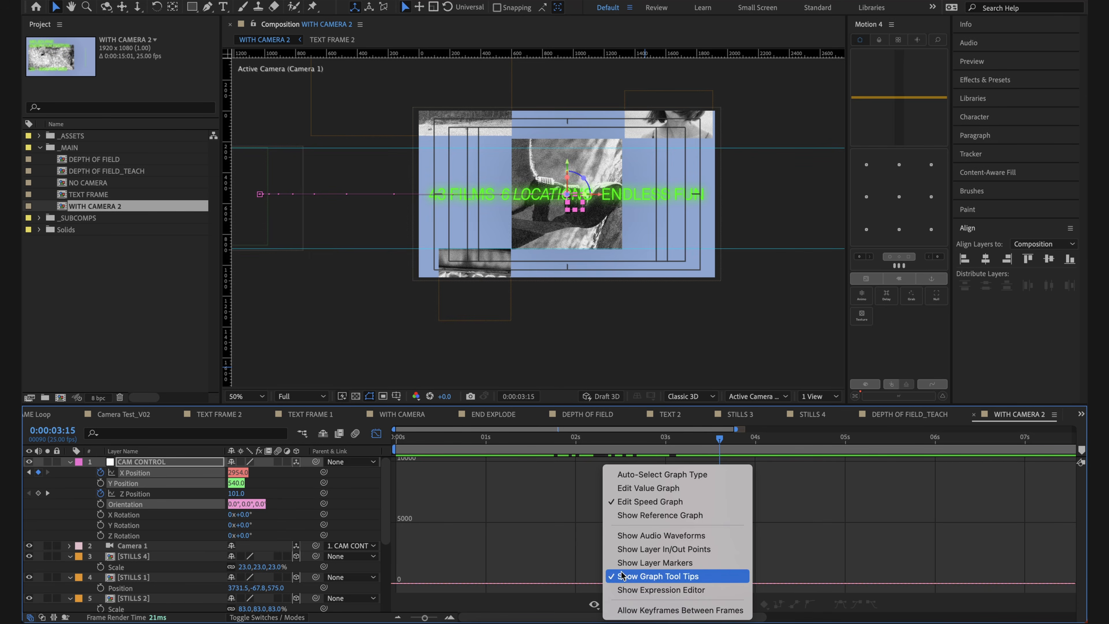
{"action": "left_click", "coordinate": [650, 488]}
{"action": "left_click", "coordinate": [376, 433]}
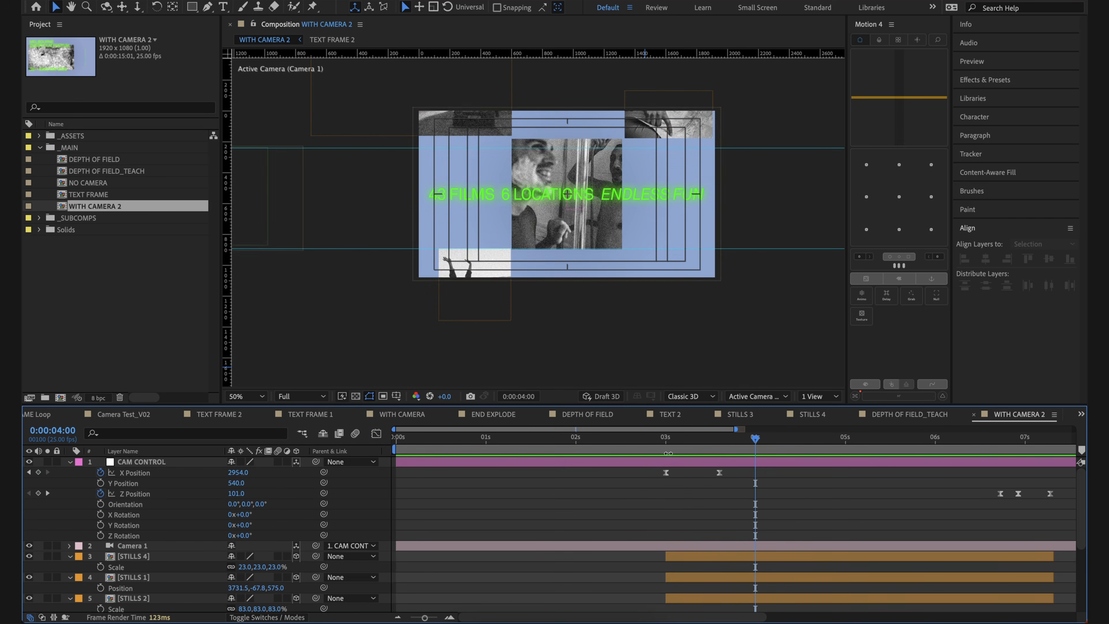
Step: Preview the horizontal camera transition repeatedly from just before 0:00:03:00
{"action": "left_click", "coordinate": [677, 442]}
{"action": "key", "text": "space"}
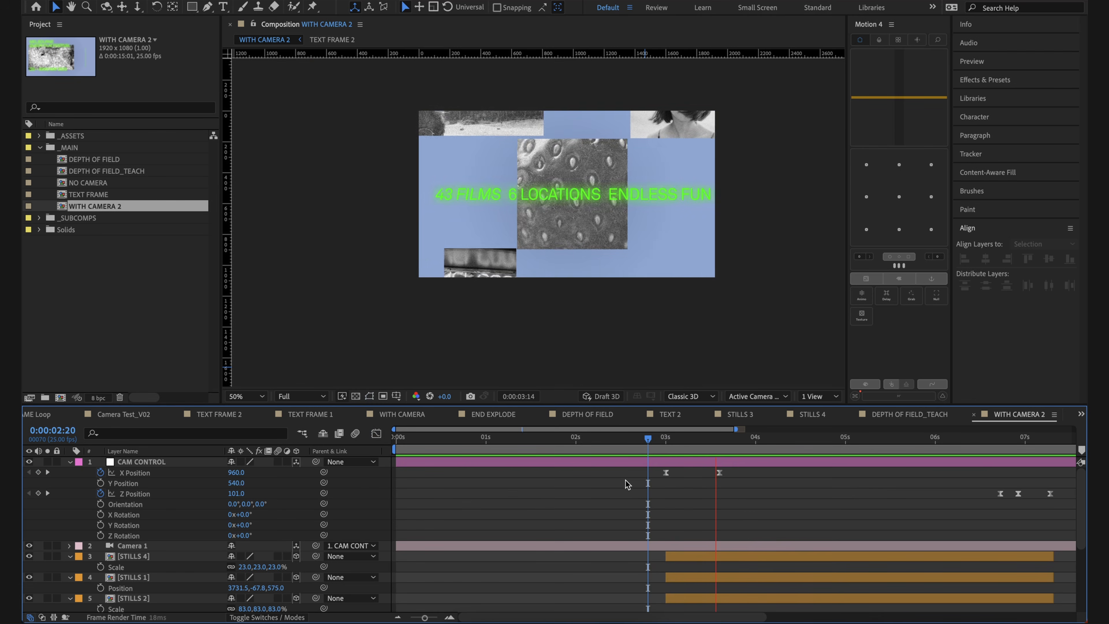
{"action": "left_click", "coordinate": [487, 126]}
{"action": "left_click_drag", "start_coordinate": [740, 438], "coordinate": [654, 439]}
{"action": "left_click", "coordinate": [641, 490]}
{"action": "key", "text": "space"}
{"action": "left_click", "coordinate": [671, 198]}
{"action": "left_click", "coordinate": [756, 537]}
Step: Set the CAM CONTROL X Position keyframe at 0:00:03:15 to 5173
{"action": "mouse_move", "coordinate": [734, 446]}
{"action": "left_mouse_down"}
{"action": "mouse_move", "coordinate": [656, 438]}
{"action": "mouse_move", "coordinate": [720, 442]}
{"action": "mouse_move", "coordinate": [653, 450]}
{"action": "mouse_move", "coordinate": [720, 452]}
{"action": "left_mouse_up"}
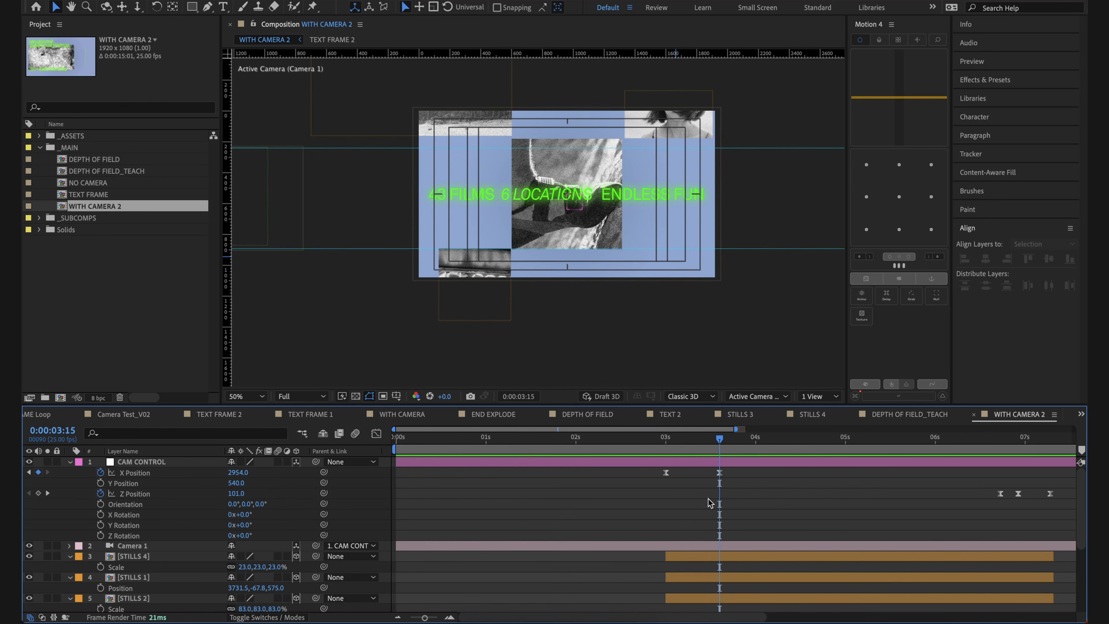
{"action": "left_click", "coordinate": [725, 462]}
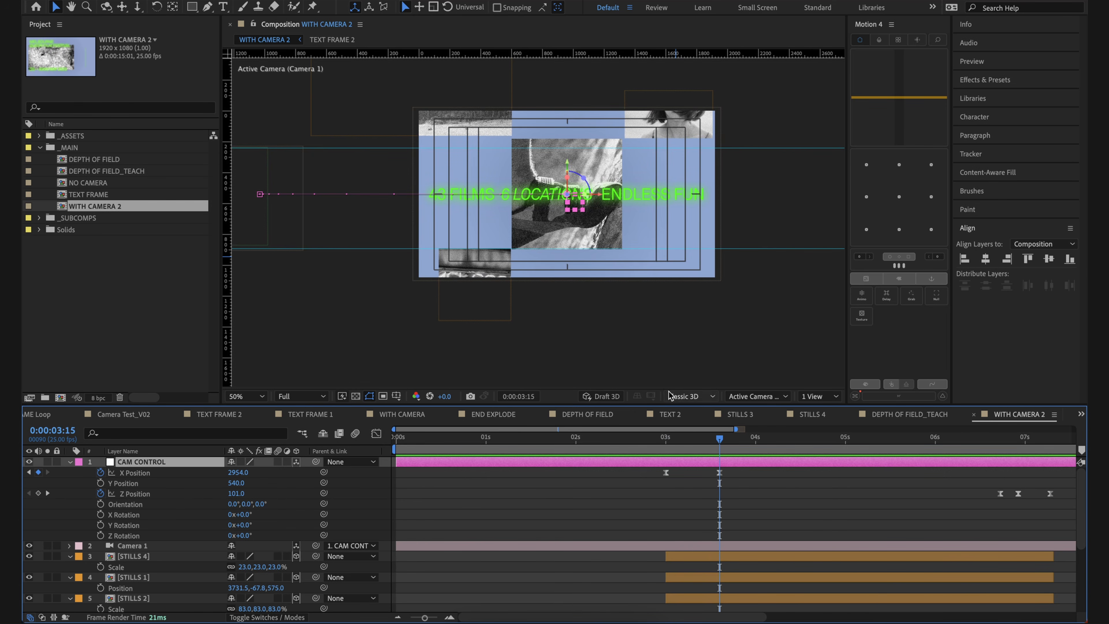
{"action": "left_click", "coordinate": [665, 437]}
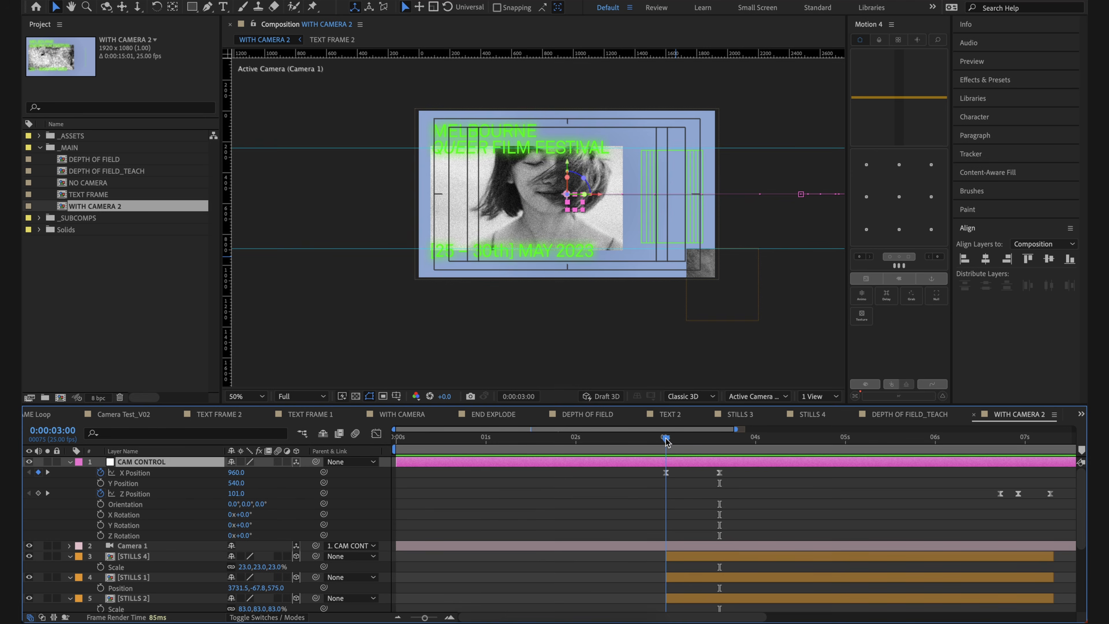
{"action": "left_click_drag", "start_coordinate": [820, 145], "coordinate": [738, 142]}
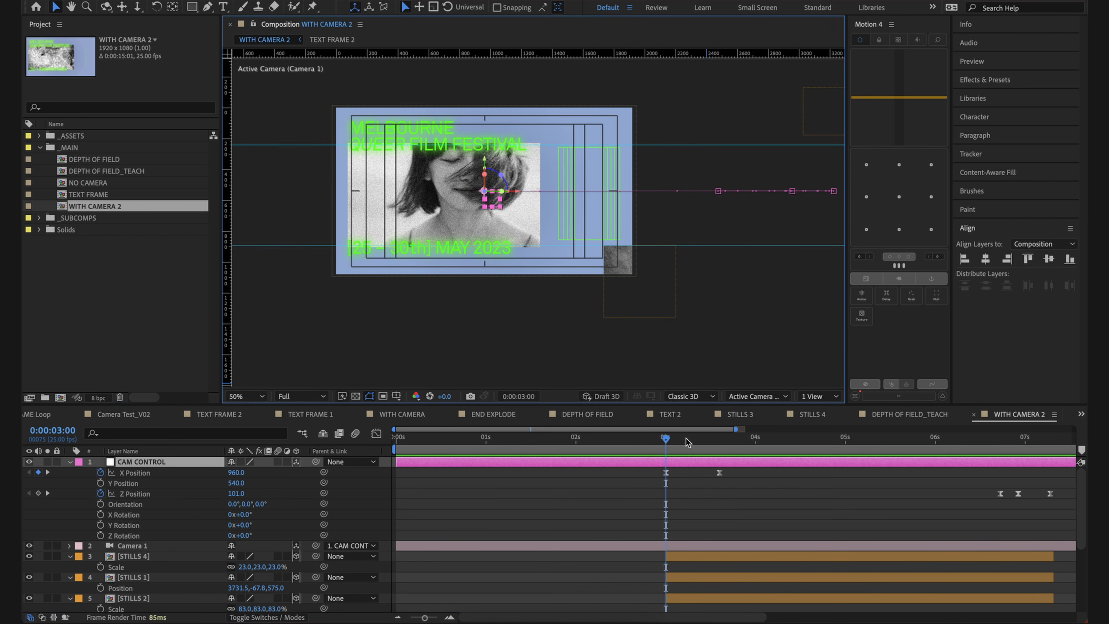
{"action": "left_click", "coordinate": [718, 439]}
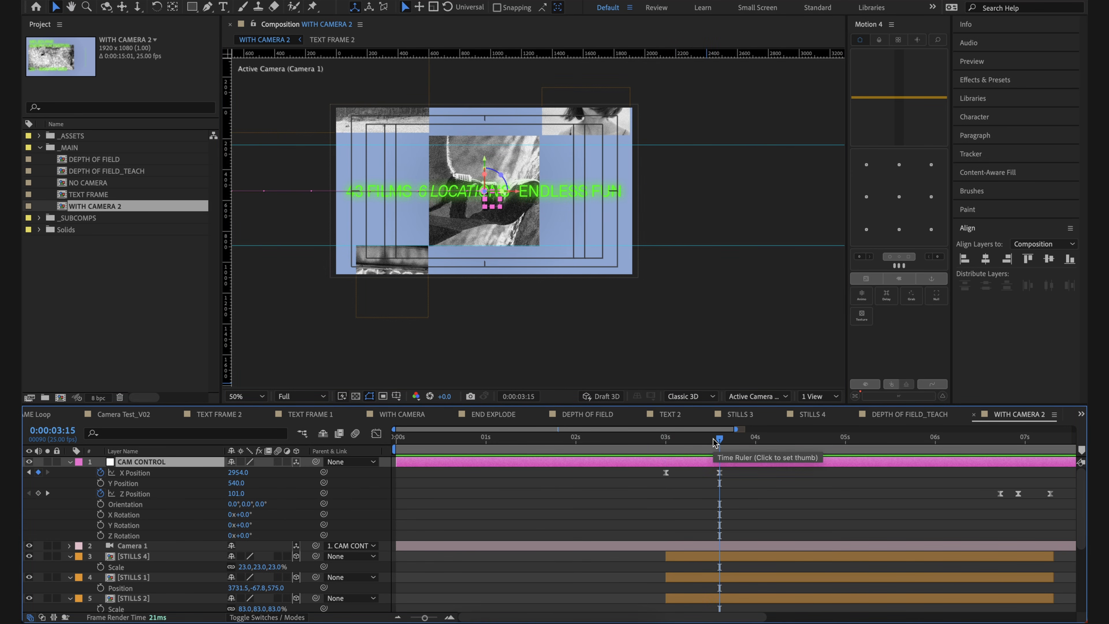
{"action": "left_click", "coordinate": [719, 473]}
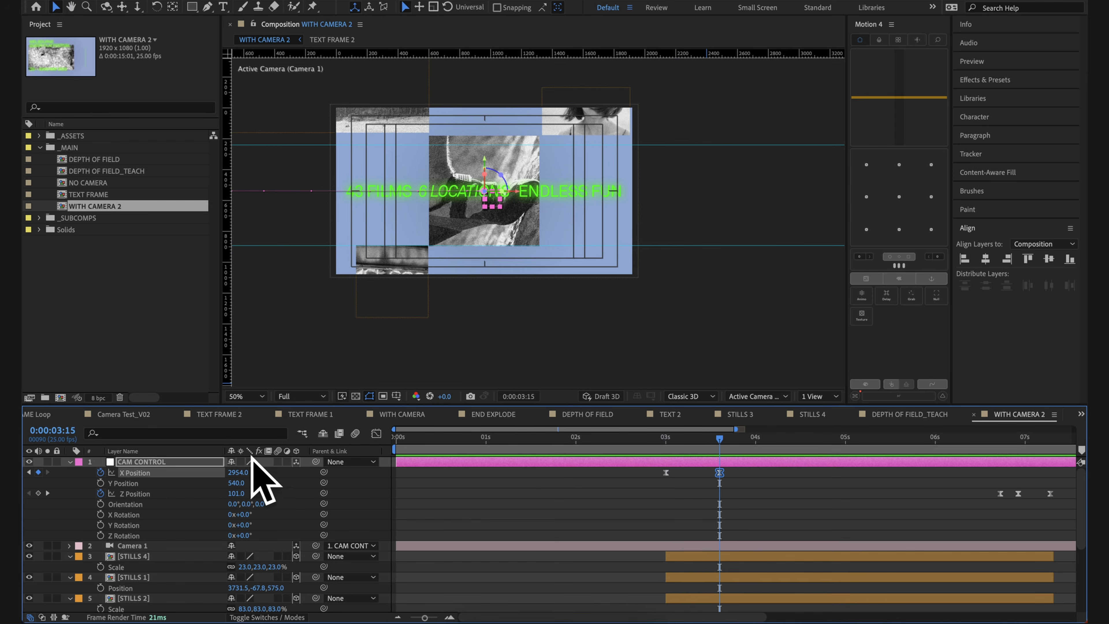
{"action": "left_click_drag", "start_coordinate": [241, 472], "coordinate": [1049, 533]}
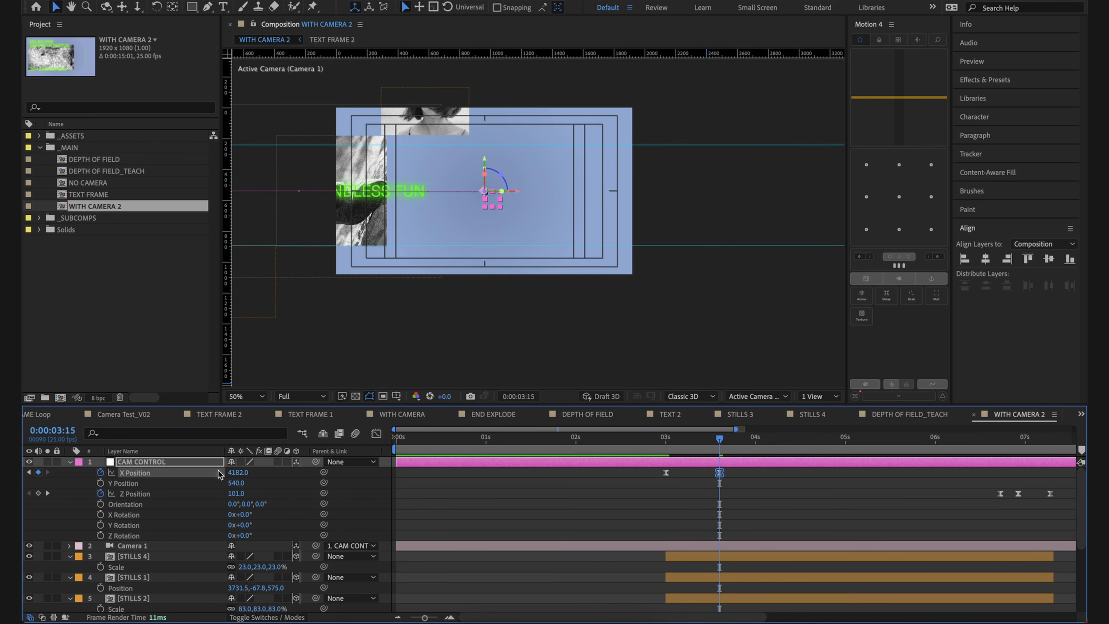
{"action": "left_click_drag", "start_coordinate": [243, 472], "coordinate": [902, 535]}
{"action": "left_click", "coordinate": [806, 532]}
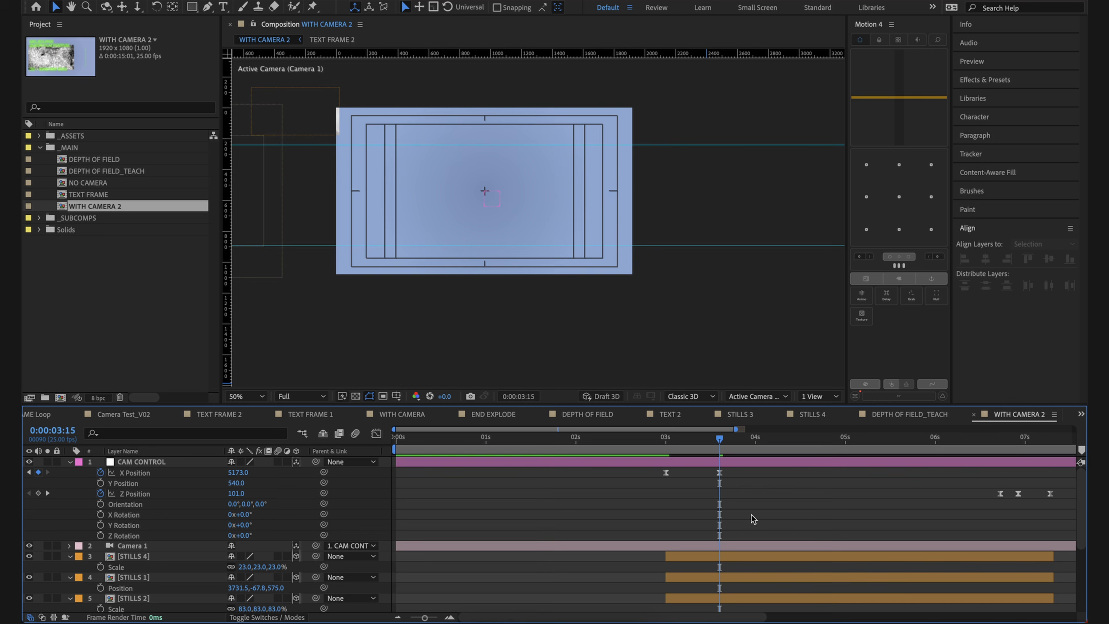
Step: Move STILLS 4, the upper STILLS 1, STILLS 2, TEXT FRAME 2 and STILLS 3 together horizontally into the camera frame at 0:00:03:15
{"action": "left_click_drag", "start_coordinate": [445, 201], "coordinate": [533, 180]}
{"action": "key", "text": "comma"}
{"action": "key", "text": "comma"}
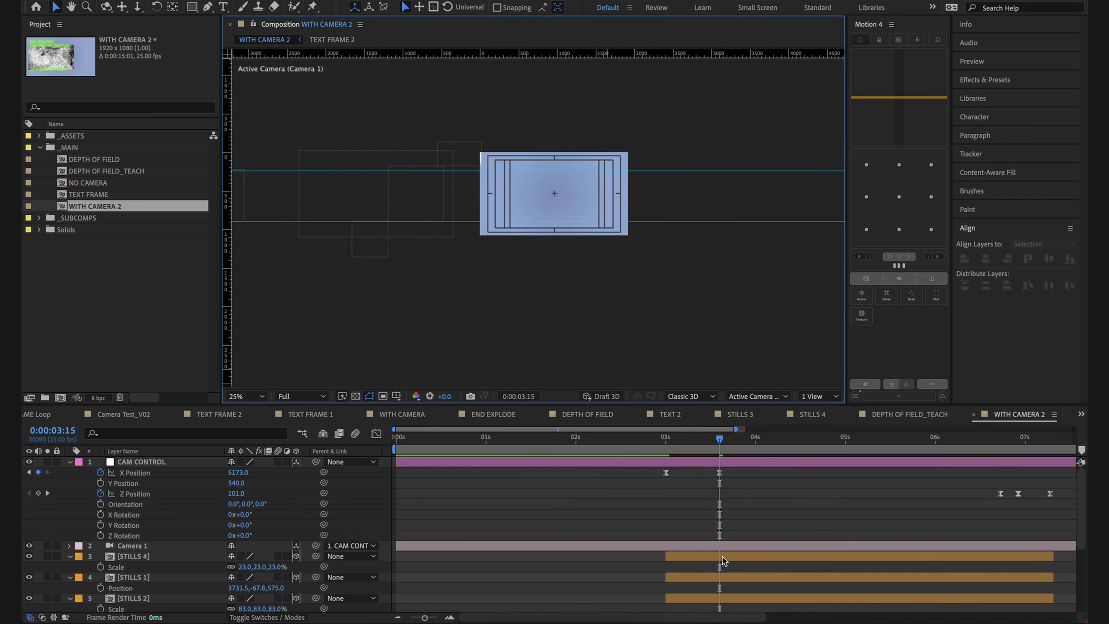
{"action": "left_click", "coordinate": [723, 558]}
{"action": "scroll", "coordinate": [698, 502], "scroll_direction": "down", "scroll_amount": 2}
{"action": "scroll", "coordinate": [727, 541], "scroll_direction": "down", "scroll_amount": 2}
{"action": "left_click", "coordinate": [734, 555], "text": "shift"}
{"action": "scroll", "coordinate": [734, 555], "scroll_direction": "down", "scroll_amount": 2}
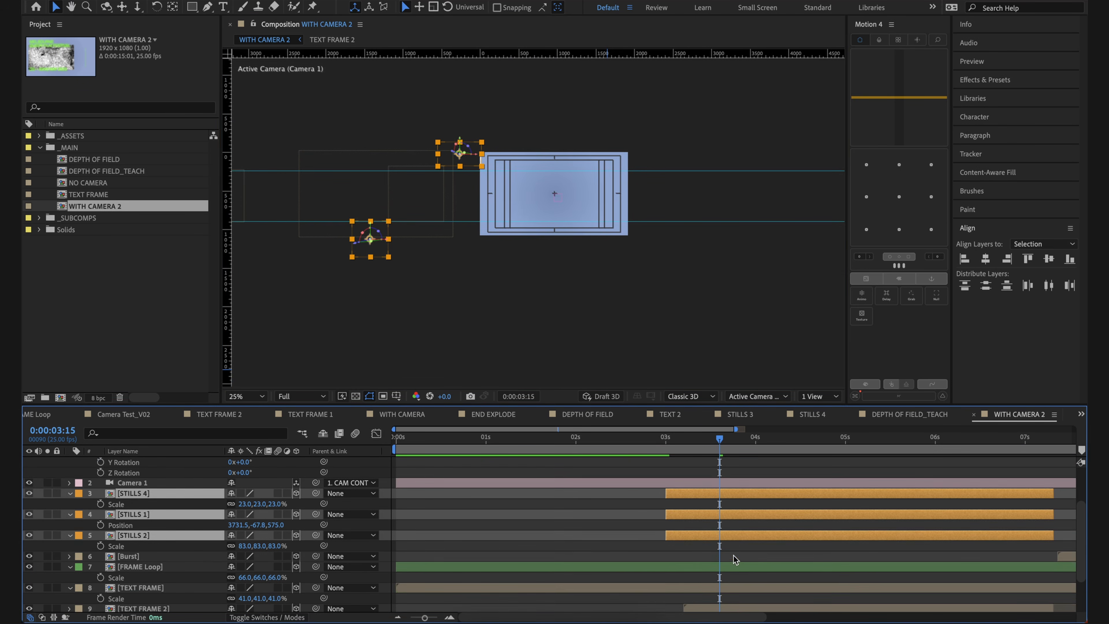
{"action": "scroll", "coordinate": [740, 568], "scroll_direction": "down", "scroll_amount": 2}
{"action": "left_click", "coordinate": [737, 589], "text": "shift"}
{"action": "scroll", "coordinate": [737, 581], "scroll_direction": "down", "scroll_amount": 3}
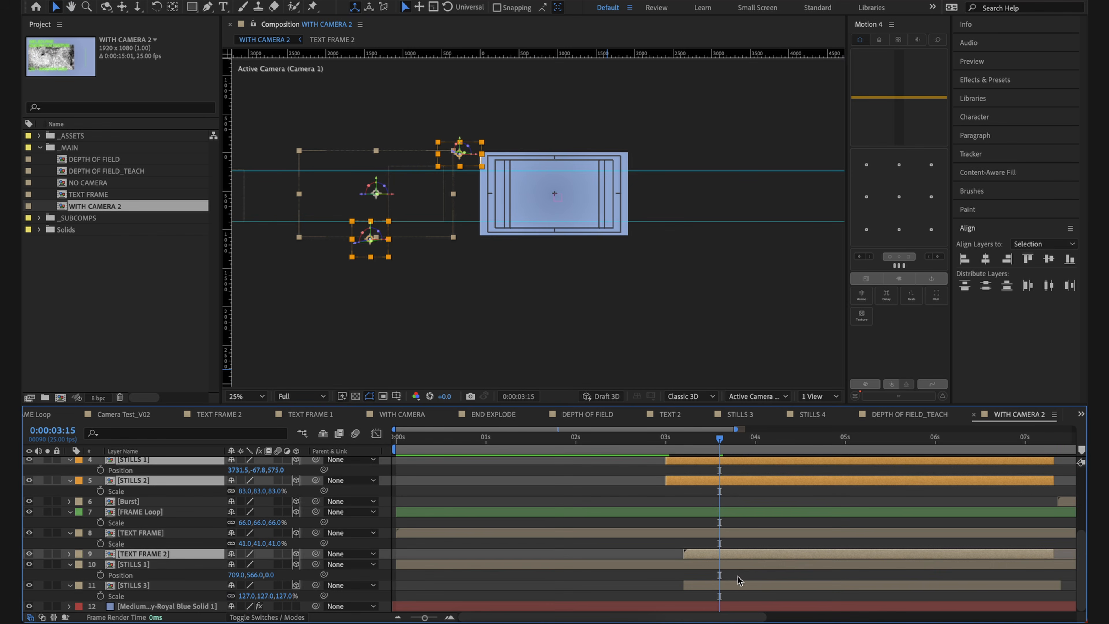
{"action": "left_click", "coordinate": [733, 586], "text": "shift"}
{"action": "left_click_drag", "start_coordinate": [434, 197], "coordinate": [539, 270]}
{"action": "left_click", "coordinate": [601, 463]}
{"action": "scroll", "coordinate": [546, 245], "scroll_direction": "up", "scroll_amount": 2}
Step: Shift TEXT FRAME 2 left to centre it in the frame, and shift STILLS 3 and STILLS 2 slightly left to match
{"action": "left_click", "coordinate": [662, 195]}
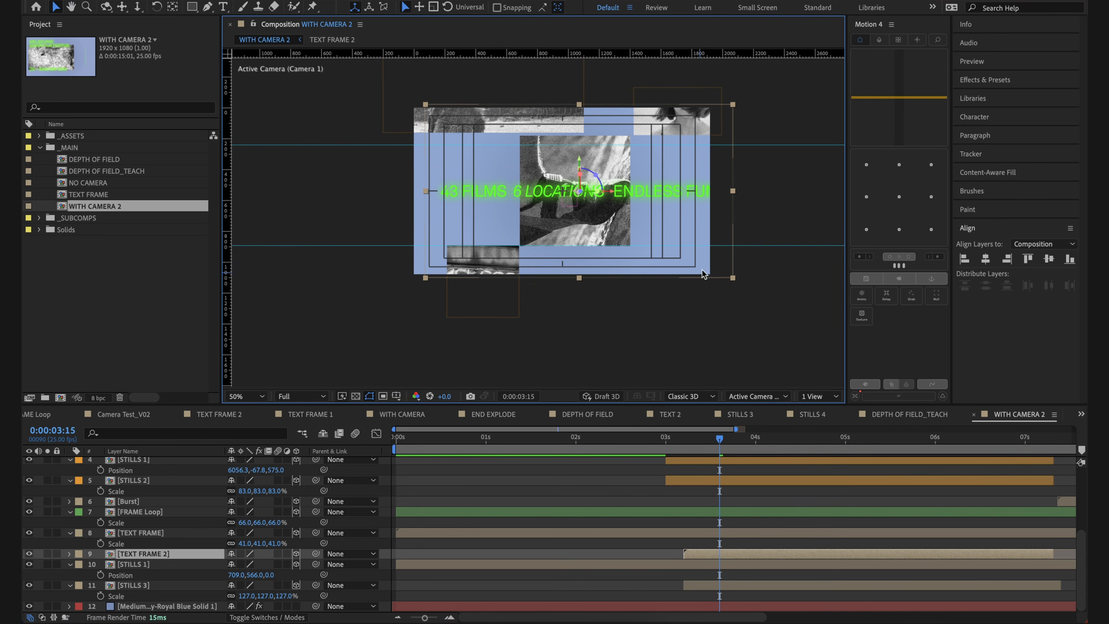
{"action": "scroll", "coordinate": [734, 458], "scroll_direction": "up", "scroll_amount": 1}
{"action": "key", "text": "shift+Left"}
{"action": "key", "text": "shift+Left"}
{"action": "key", "text": "shift+Left"}
{"action": "key", "text": "shift+Left"}
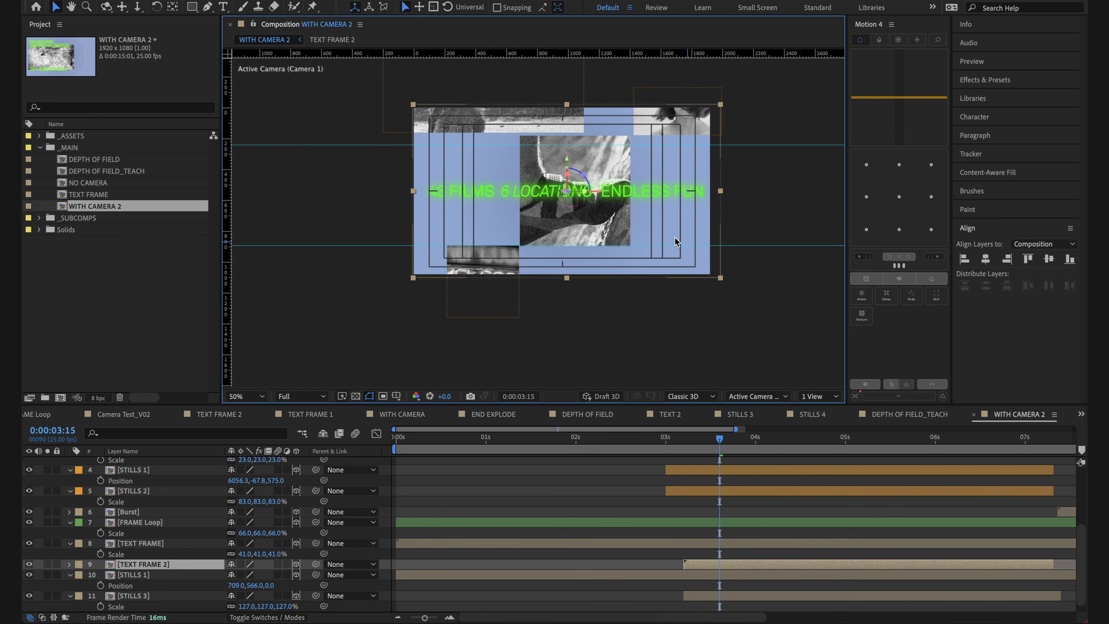
{"action": "left_click_drag", "start_coordinate": [674, 237], "coordinate": [670, 239]}
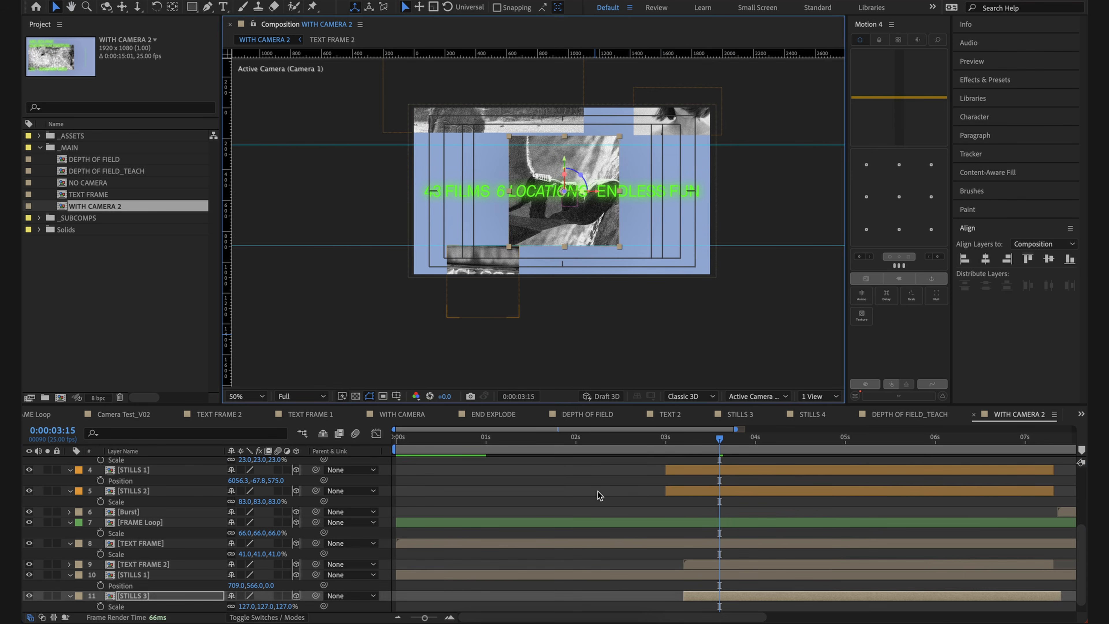
{"action": "left_click", "coordinate": [597, 490]}
{"action": "left_click", "coordinate": [675, 491]}
Step: Examine the placement and scale of the STILLS 4 layer and preview the camera transition around 0:00:03:09
{"action": "left_click", "coordinate": [555, 78]}
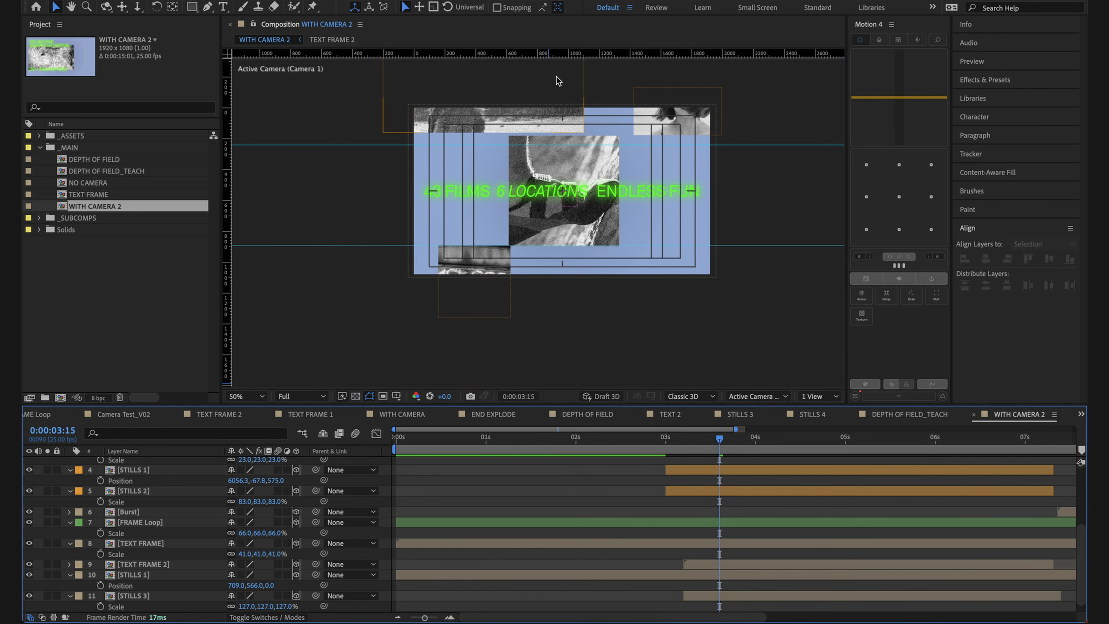
{"action": "scroll", "coordinate": [563, 102], "scroll_direction": "up", "scroll_amount": 2}
{"action": "scroll", "coordinate": [563, 102], "scroll_direction": "down", "scroll_amount": 2}
{"action": "left_click", "coordinate": [563, 101]}
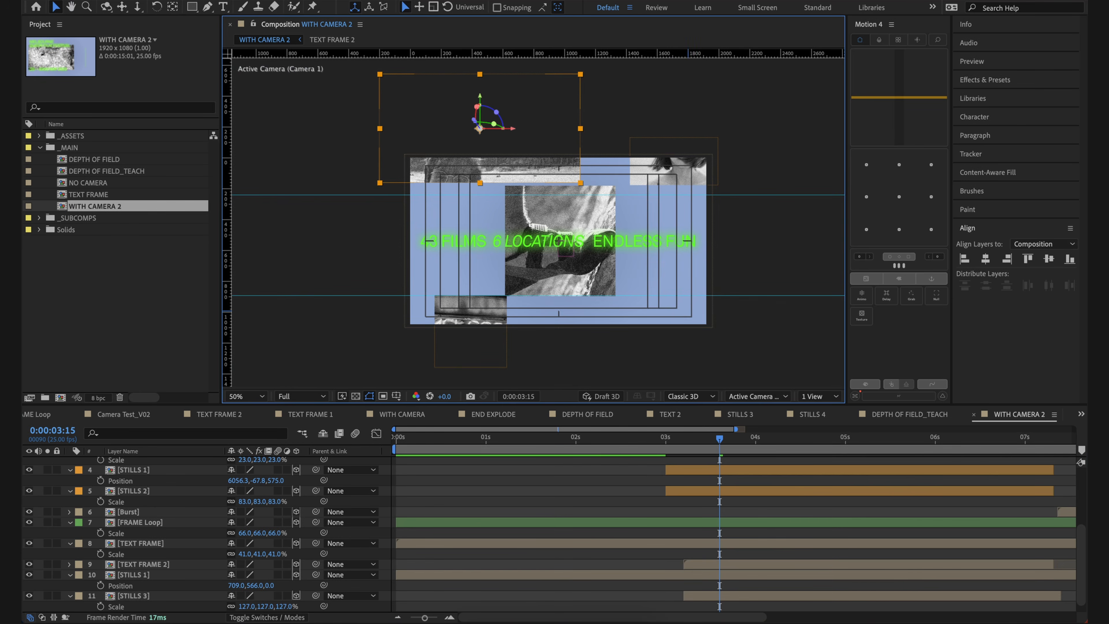
{"action": "scroll", "coordinate": [725, 506], "scroll_direction": "up", "scroll_amount": 5}
{"action": "key", "text": "s"}
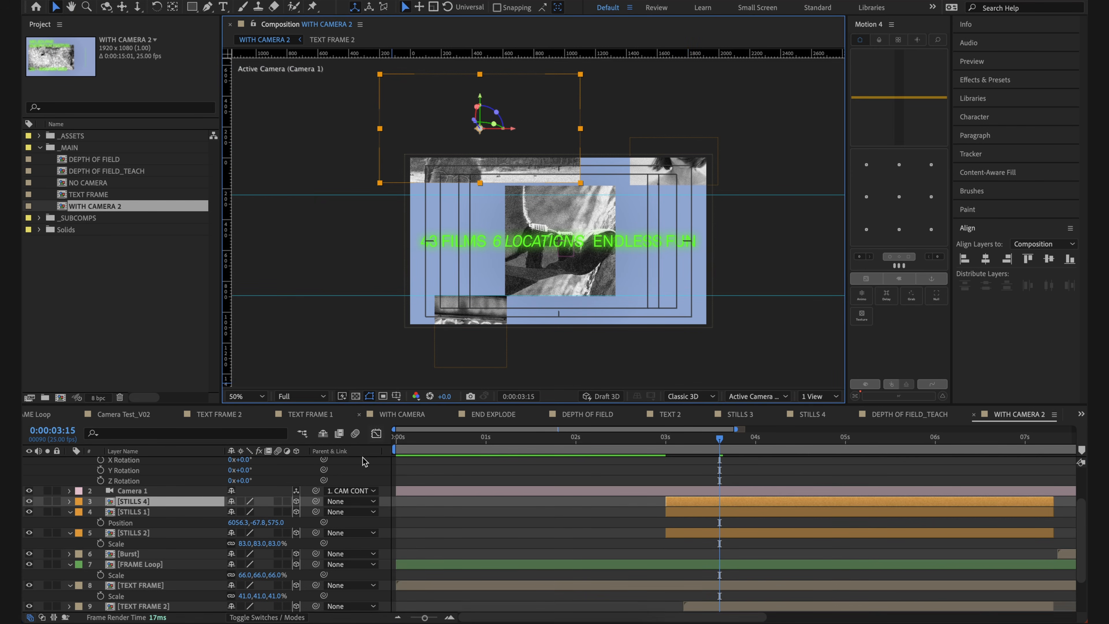
{"action": "key", "text": "s"}
{"action": "left_click", "coordinate": [681, 166]}
{"action": "mouse_move", "coordinate": [703, 433]}
{"action": "left_mouse_down"}
{"action": "mouse_move", "coordinate": [651, 433]}
{"action": "mouse_move", "coordinate": [697, 439]}
{"action": "left_mouse_up"}
{"action": "key", "text": "space"}
{"action": "left_click", "coordinate": [641, 479]}
{"action": "key", "text": "space"}
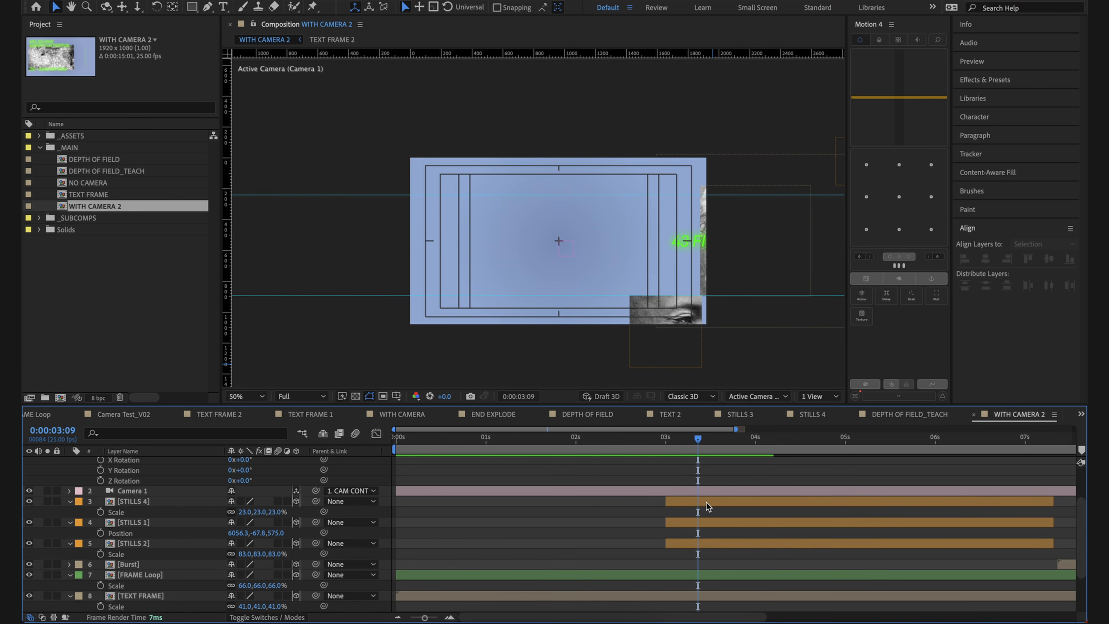
Step: Duplicate the STILLS 2 layer at 0:00:03:09, place the copy near the middle of the empty frame, and preview the transition
{"action": "left_click", "coordinate": [706, 501]}
{"action": "left_click", "coordinate": [667, 358]}
{"action": "key", "text": "super+d"}
{"action": "left_click_drag", "start_coordinate": [675, 366], "coordinate": [526, 261]}
{"action": "left_click", "coordinate": [619, 459]}
{"action": "left_click_drag", "start_coordinate": [748, 439], "coordinate": [666, 442]}
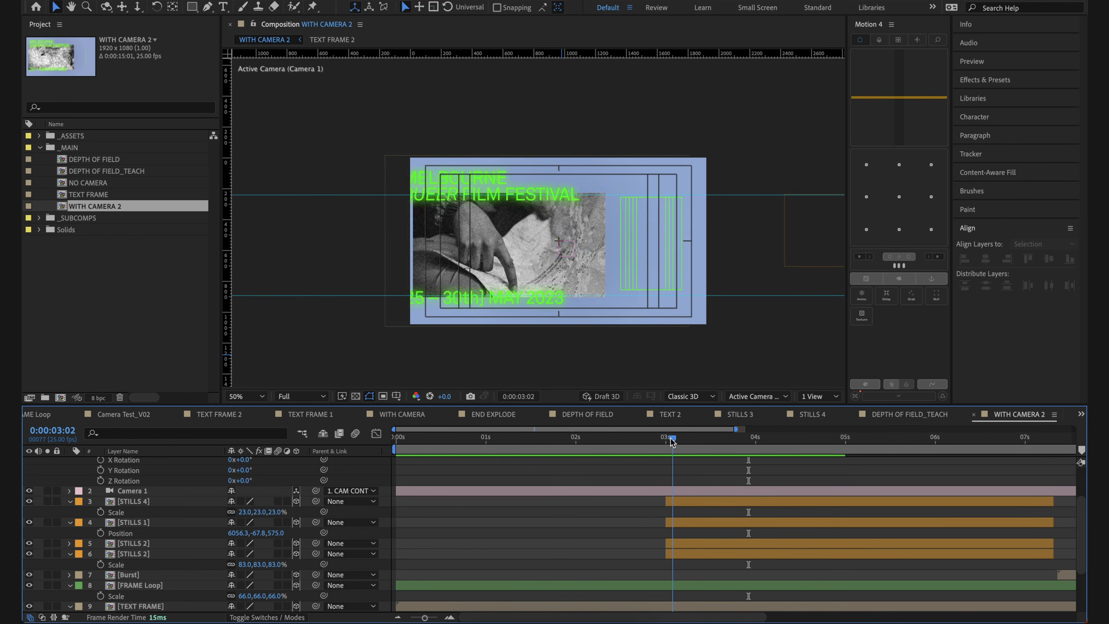
{"action": "key", "text": "space"}
{"action": "key", "text": "space"}
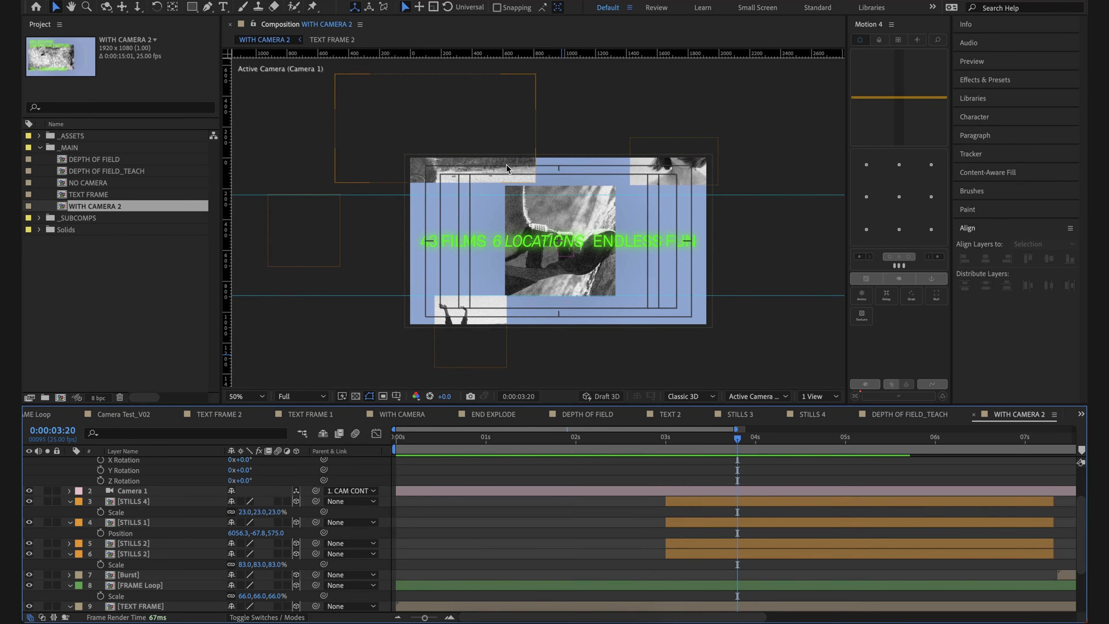
Step: At 0:00:03:20, shift the STILLS 4 layer slightly left and align its lower edge with the top of the central still
{"action": "left_click", "coordinate": [506, 163]}
{"action": "scroll", "coordinate": [761, 515], "scroll_direction": "up", "scroll_amount": 3}
{"action": "left_click_drag", "start_coordinate": [480, 167], "coordinate": [471, 168]}
{"action": "left_click", "coordinate": [712, 502]}
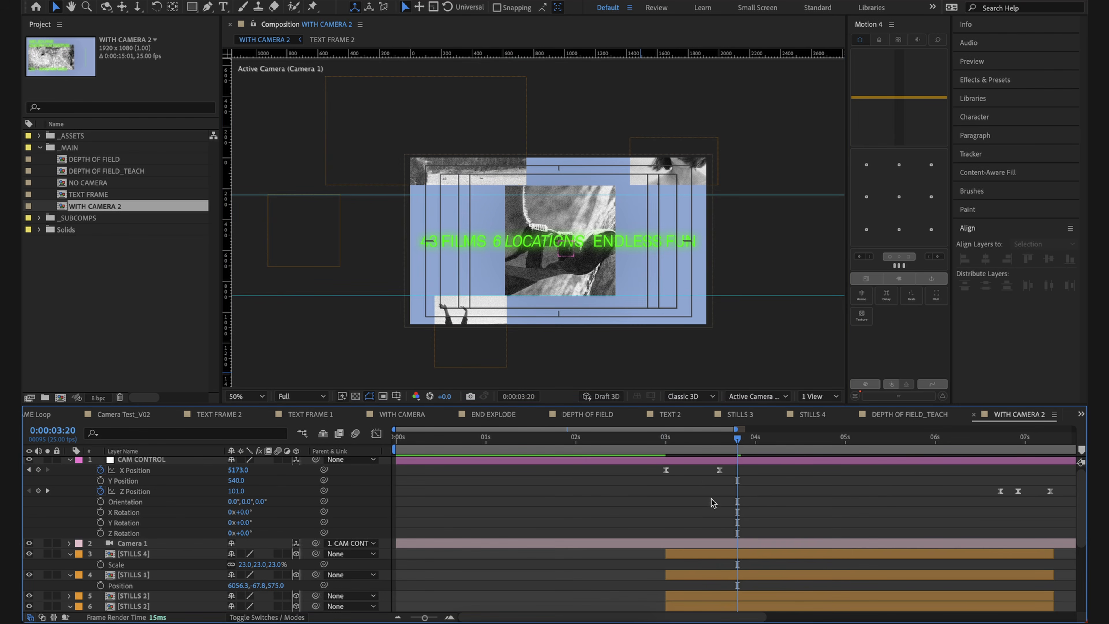
{"action": "left_click", "coordinate": [699, 553]}
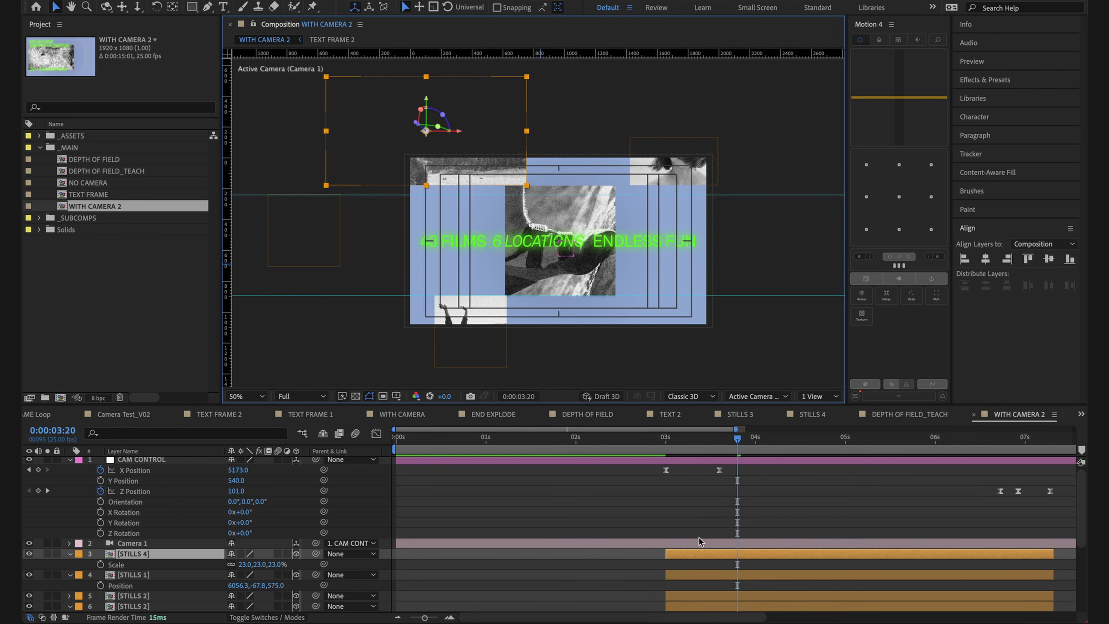
Step: Reduce the scale of the STILLS 4 layer to 21%
{"action": "left_click_drag", "start_coordinate": [278, 564], "coordinate": [279, 565]}
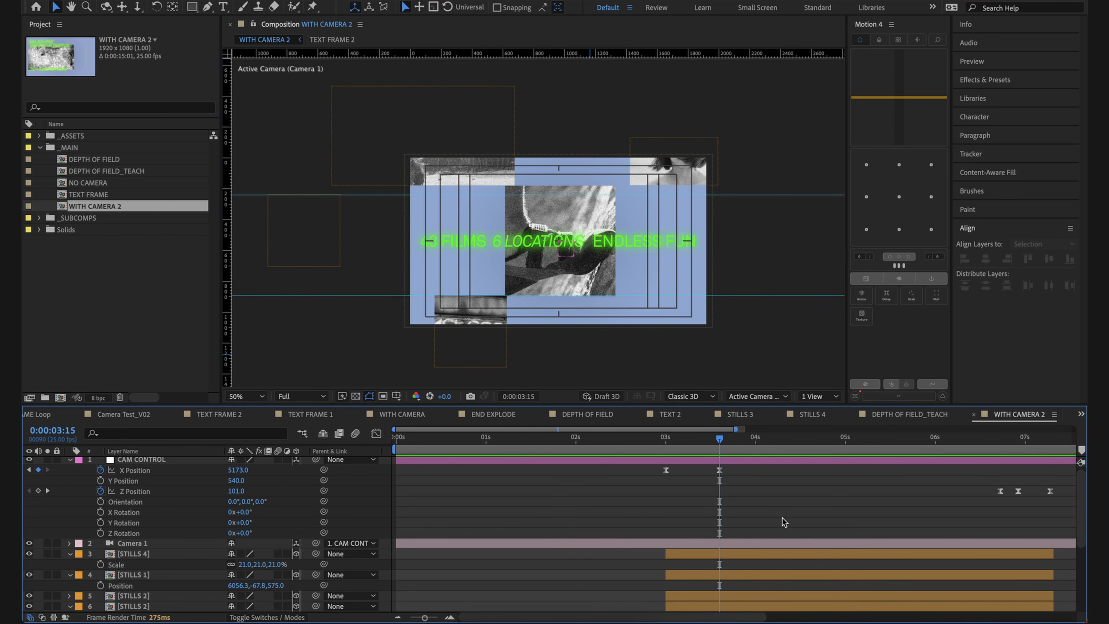
Step: Add Z Position keyframes to the CAM CONTROL null at 0:00:00:00 and 0:00:03:00
{"action": "key", "text": "Home"}
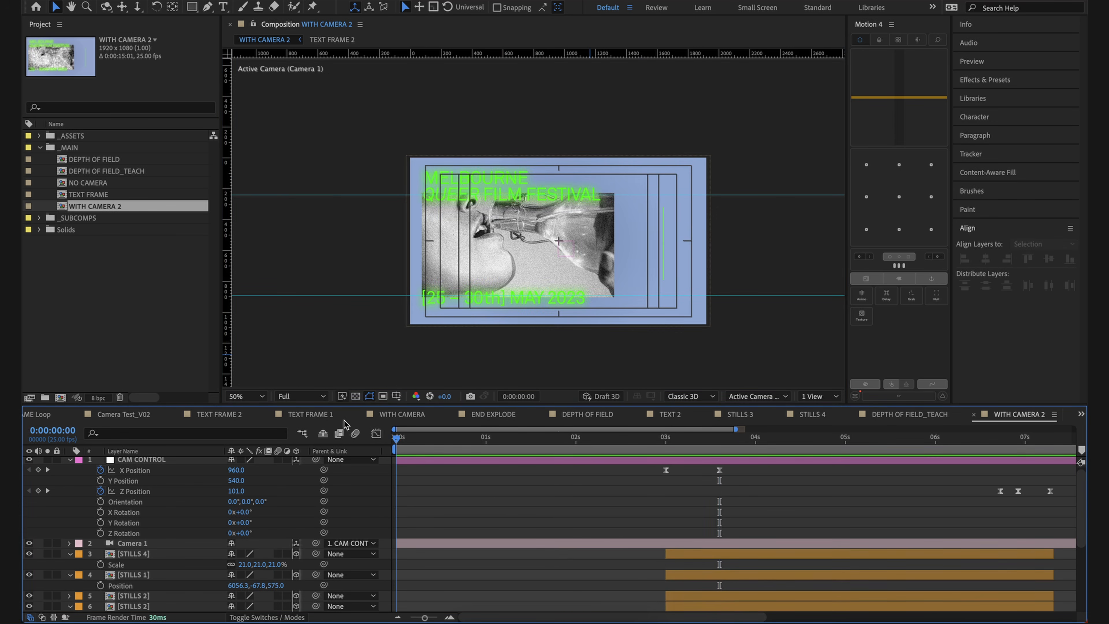
{"action": "scroll", "coordinate": [258, 485], "scroll_direction": "up", "scroll_amount": 1}
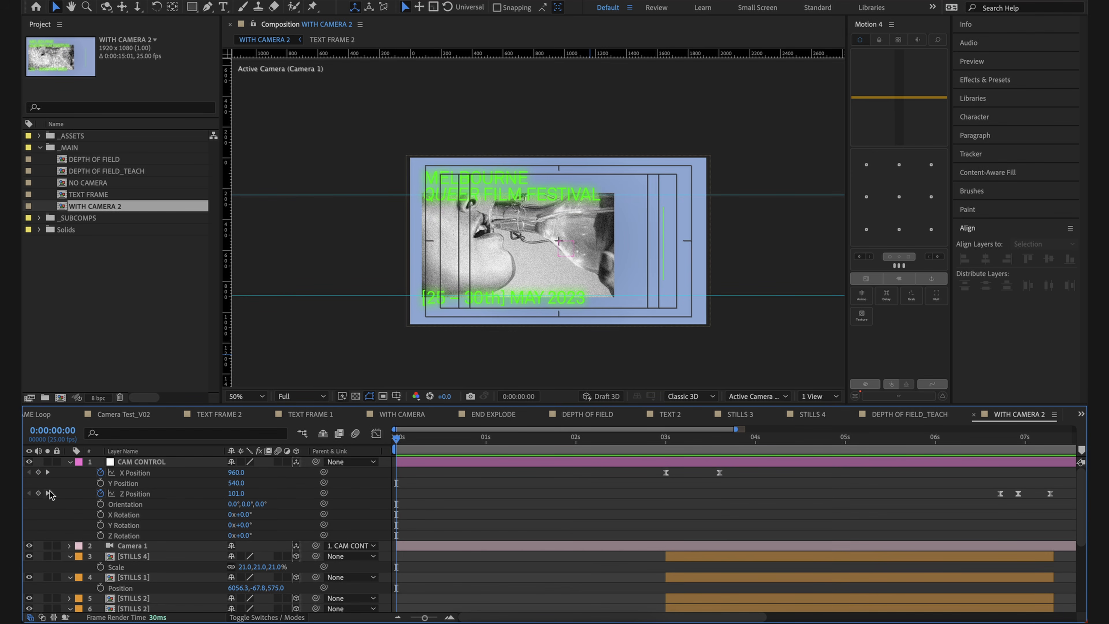
{"action": "left_click", "coordinate": [38, 493]}
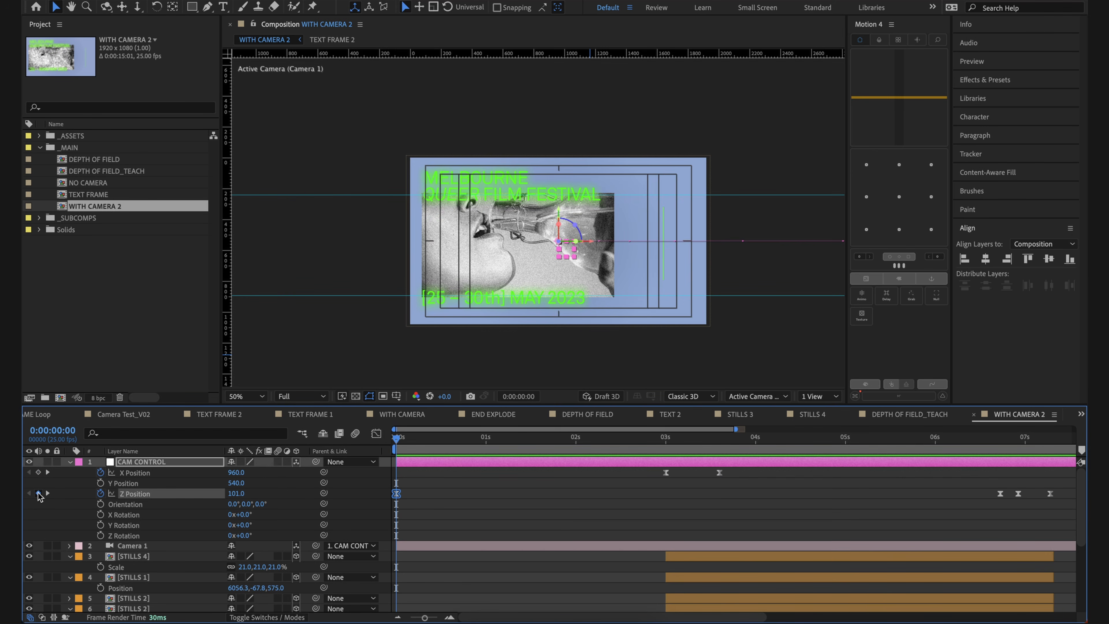
{"action": "left_click", "coordinate": [509, 527]}
{"action": "left_click", "coordinate": [657, 444]}
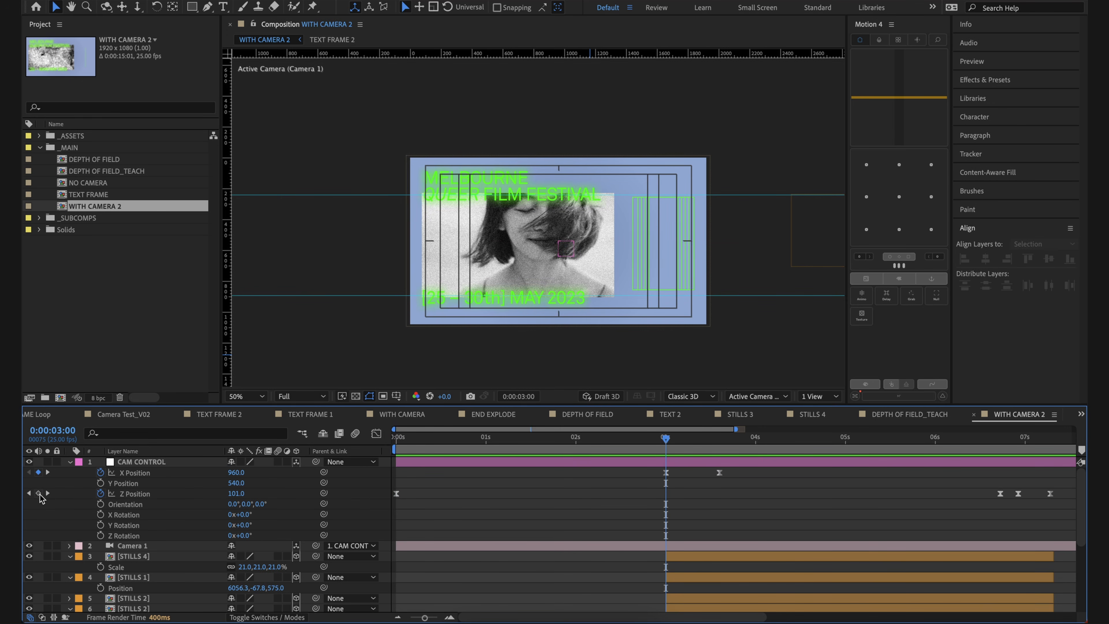
{"action": "left_click", "coordinate": [38, 494]}
Step: Set the CAM CONTROL null's Z Position to 30 at 0:00:00:00
{"action": "left_click_drag", "start_coordinate": [675, 444], "coordinate": [383, 466]}
{"action": "left_click", "coordinate": [471, 515]}
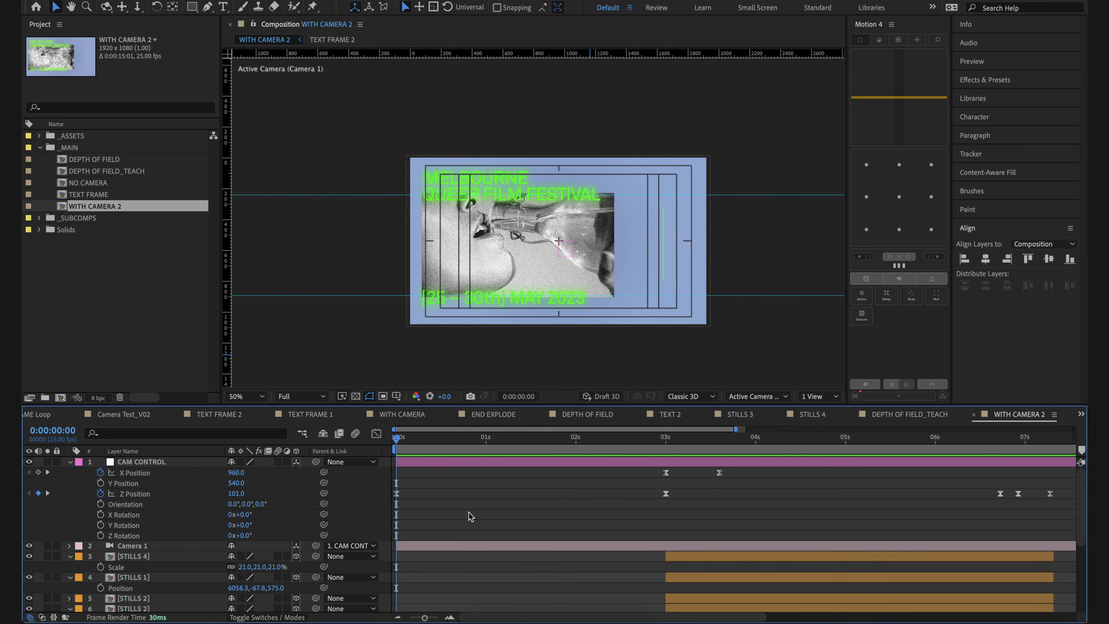
{"action": "left_click_drag", "start_coordinate": [238, 496], "coordinate": [209, 505]}
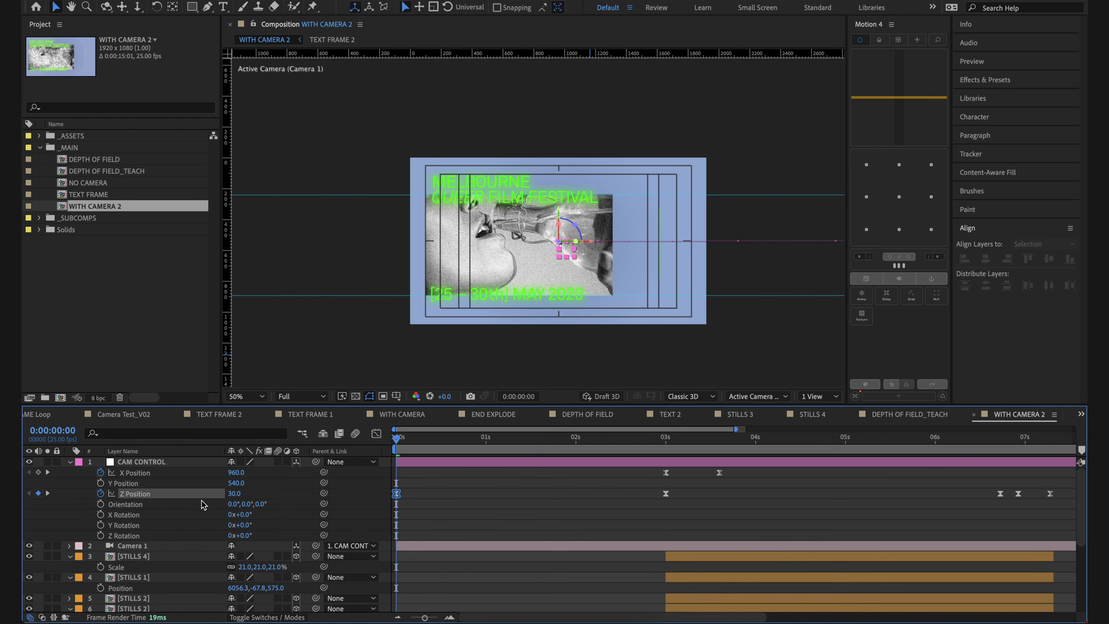
Step: Adjust the easing of CAM CONTROL's Z Position curve between 0:00:00:00 and 0:00:03:00 in the graph editor, and preview the slow push
{"action": "left_click", "coordinate": [375, 435]}
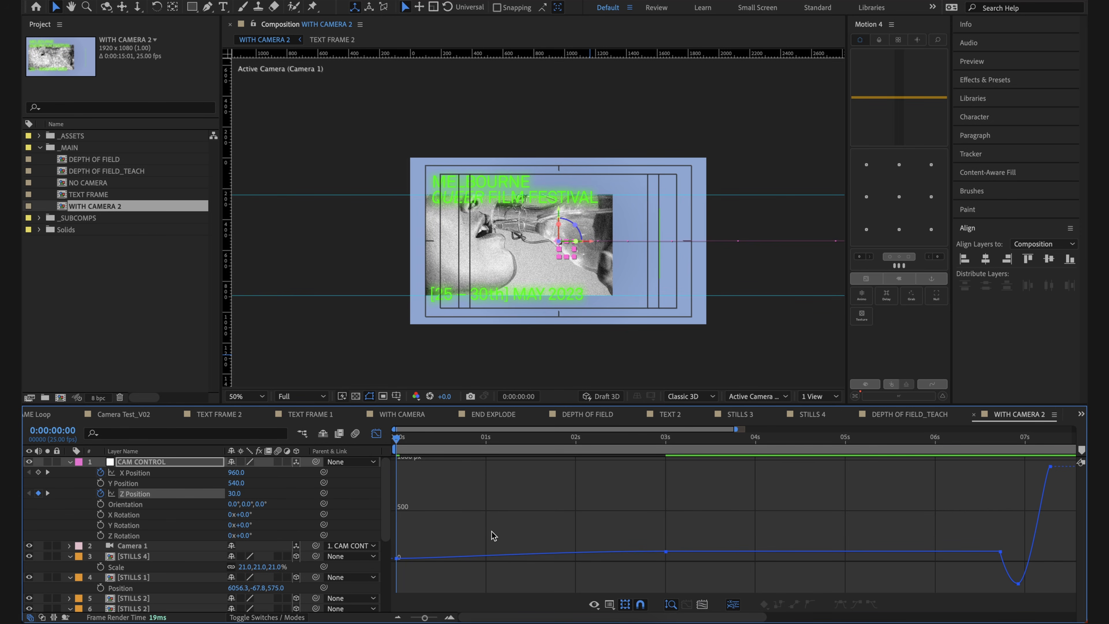
{"action": "key", "text": "space"}
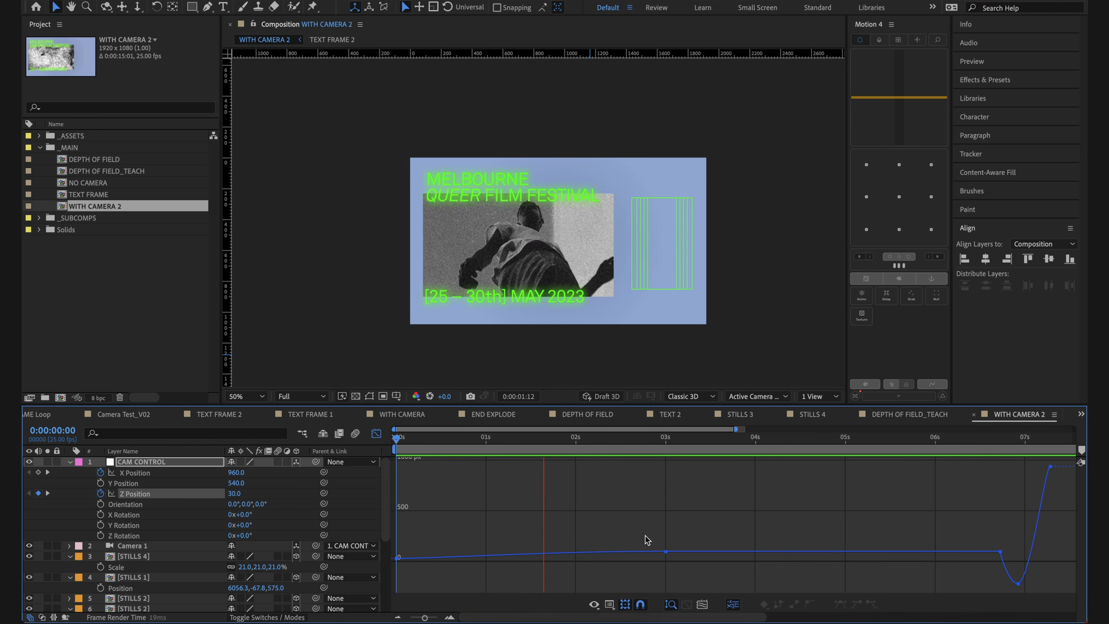
{"action": "left_click_drag", "start_coordinate": [684, 532], "coordinate": [553, 554]}
{"action": "left_click_drag", "start_coordinate": [442, 558], "coordinate": [443, 555]}
{"action": "left_click", "coordinate": [542, 516]}
{"action": "key", "text": "space"}
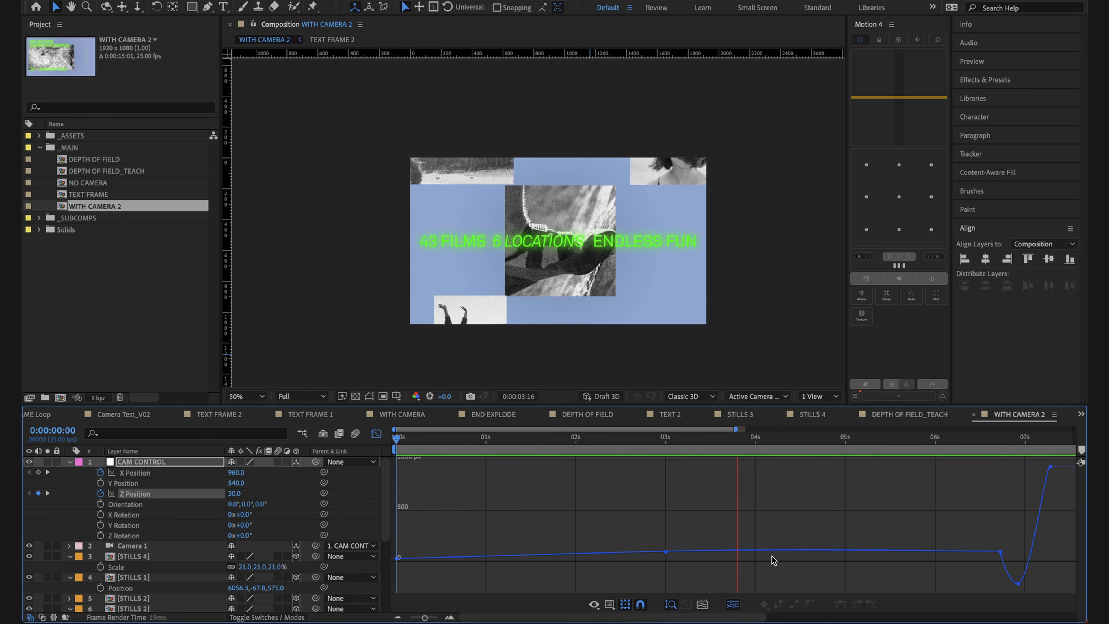
{"action": "key", "text": "space"}
Step: Return from the graph view to the layer keyframes and preview the camera transition starting at 0:00:03:00
{"action": "left_click_drag", "start_coordinate": [676, 442], "coordinate": [660, 446]}
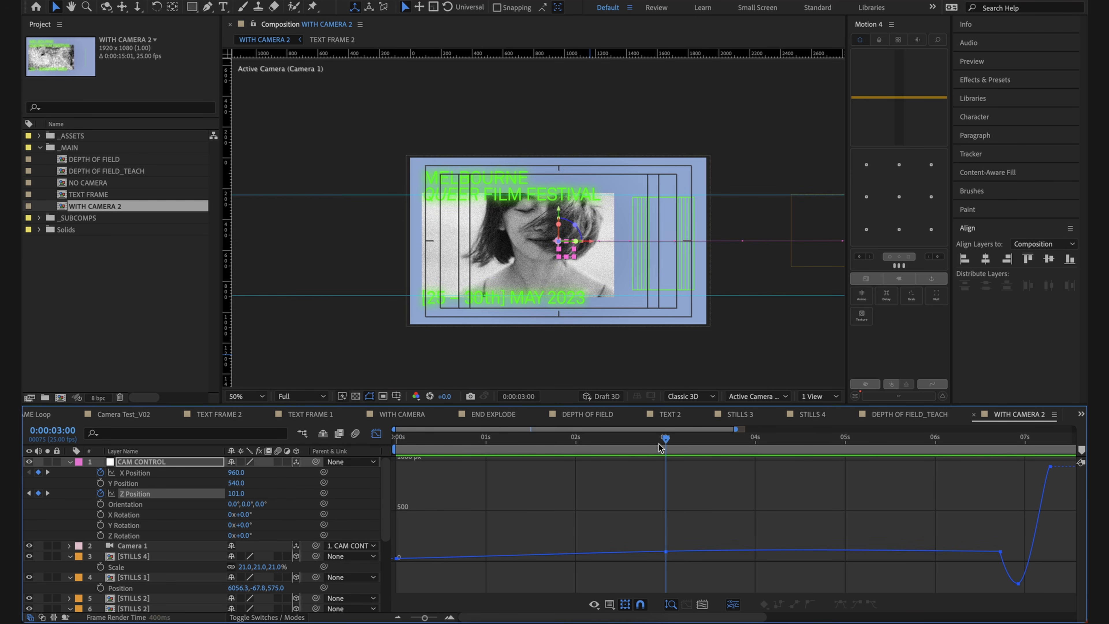
{"action": "left_click", "coordinate": [376, 433]}
{"action": "key", "text": "space"}
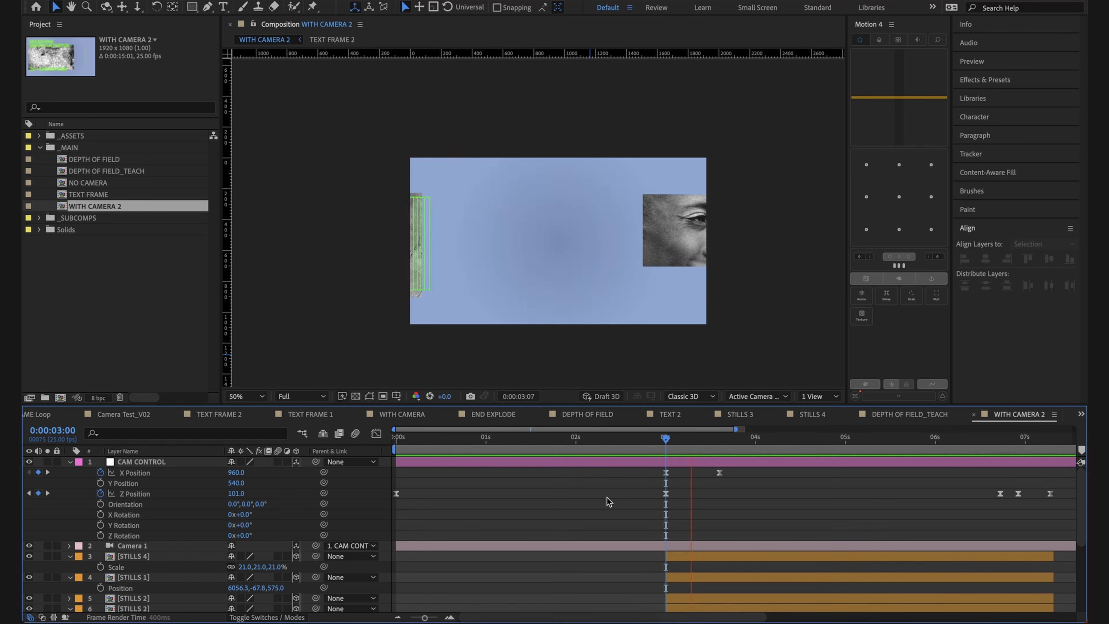
{"action": "key", "text": "space"}
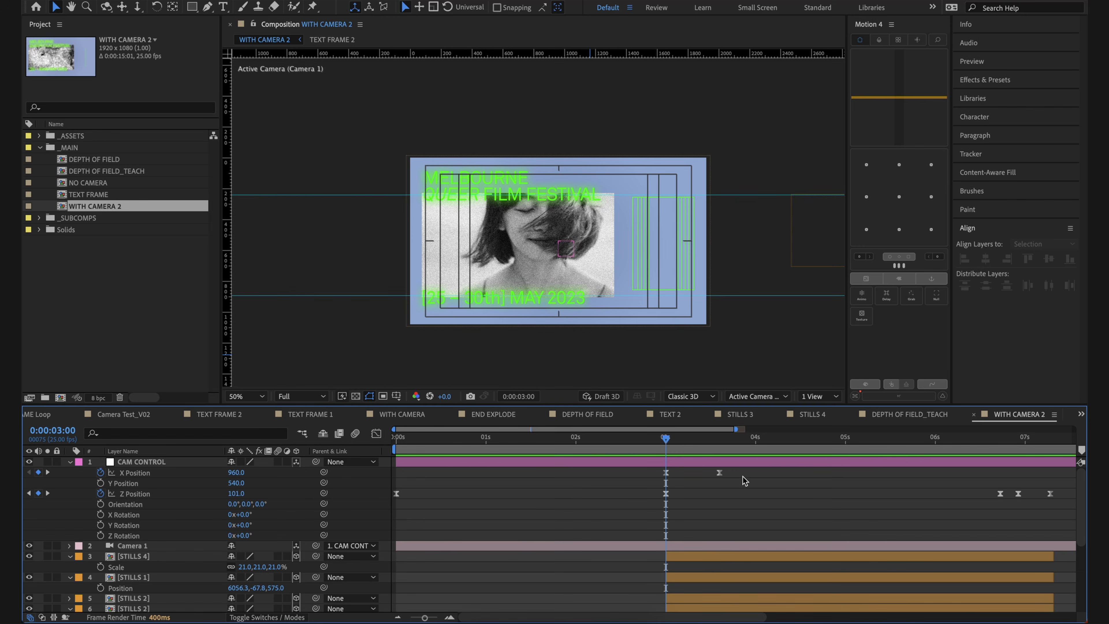
Step: Try an X Rotation of 30° on the CAM CONTROL null at 0:00:03:15 and undo the rotation test
{"action": "left_click_drag", "start_coordinate": [686, 439], "coordinate": [713, 455]}
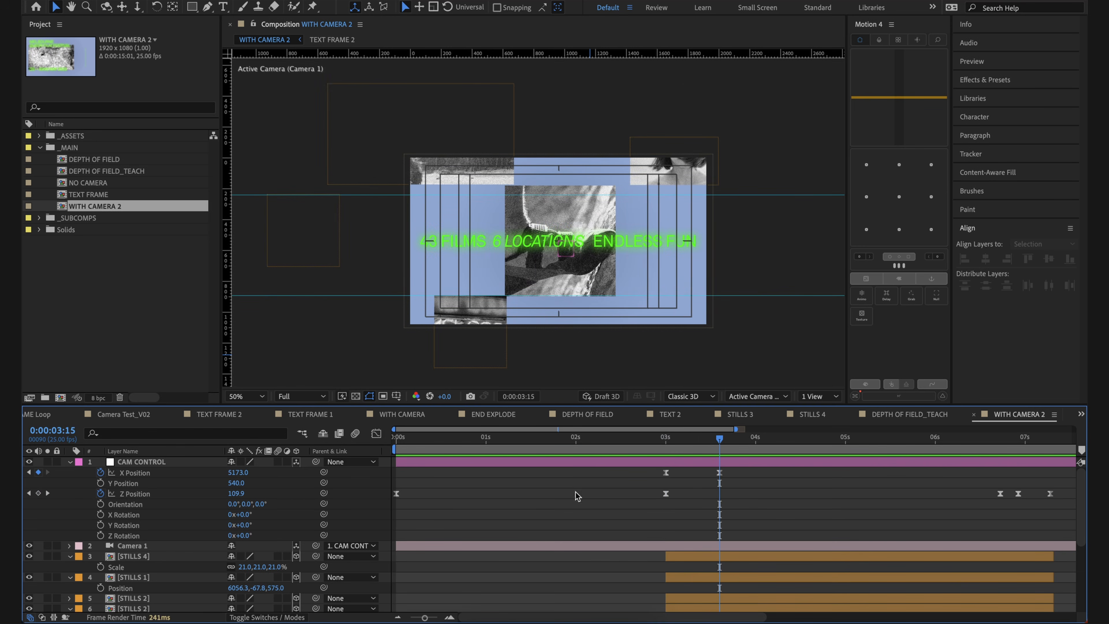
{"action": "left_click", "coordinate": [247, 514]}
{"action": "type", "text": "30"}
{"action": "key", "text": "Return"}
{"action": "mouse_move", "coordinate": [258, 513]}
{"action": "left_mouse_down"}
{"action": "mouse_move", "coordinate": [280, 517]}
{"action": "mouse_move", "coordinate": [260, 535]}
{"action": "mouse_move", "coordinate": [276, 534]}
{"action": "mouse_move", "coordinate": [255, 522]}
{"action": "mouse_move", "coordinate": [265, 522]}
{"action": "left_mouse_up"}
{"action": "key", "text": "super+z"}
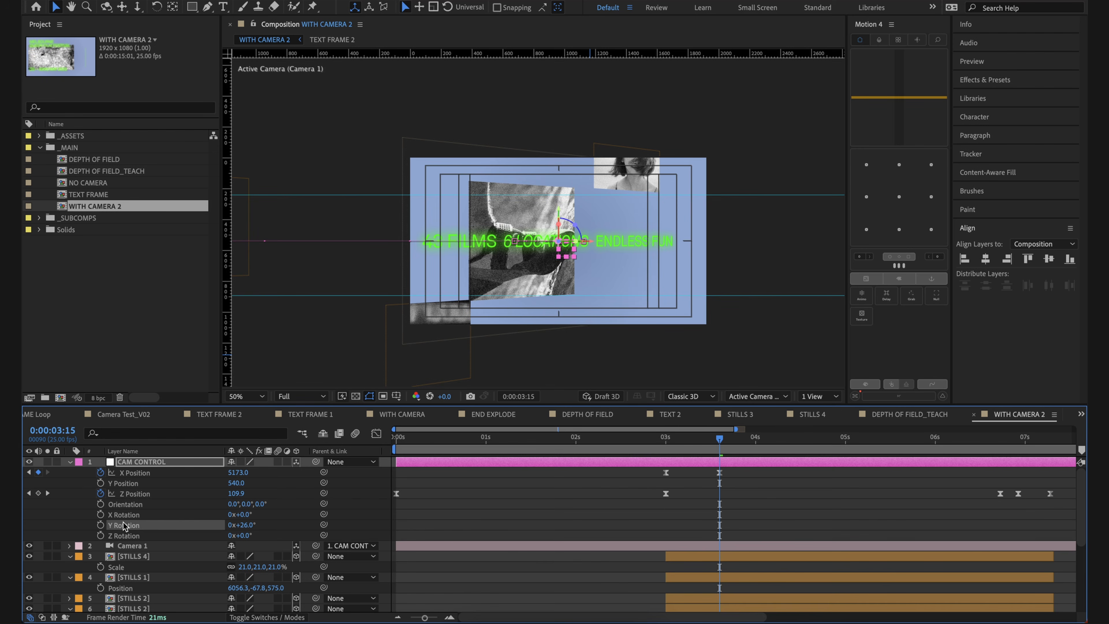
Step: Keyframe CAM CONTROL's Y Rotation at 32° on 0:00:03:00 and 0° on 0:00:03:15
{"action": "left_click_drag", "start_coordinate": [253, 525], "coordinate": [255, 524]}
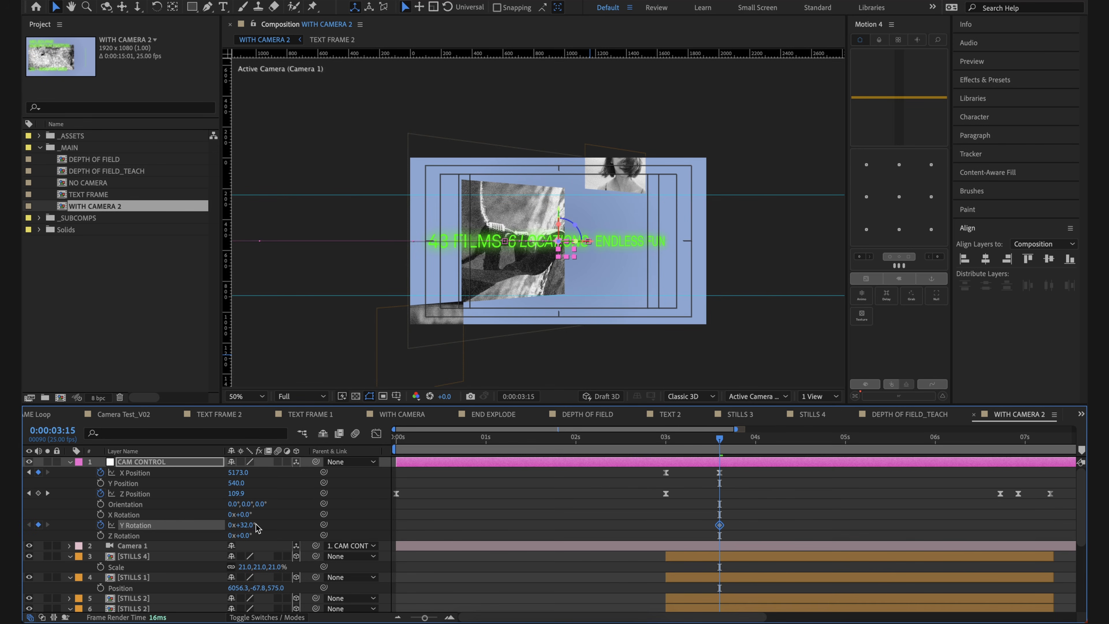
{"action": "left_click", "coordinate": [661, 530]}
{"action": "left_click", "coordinate": [715, 524]}
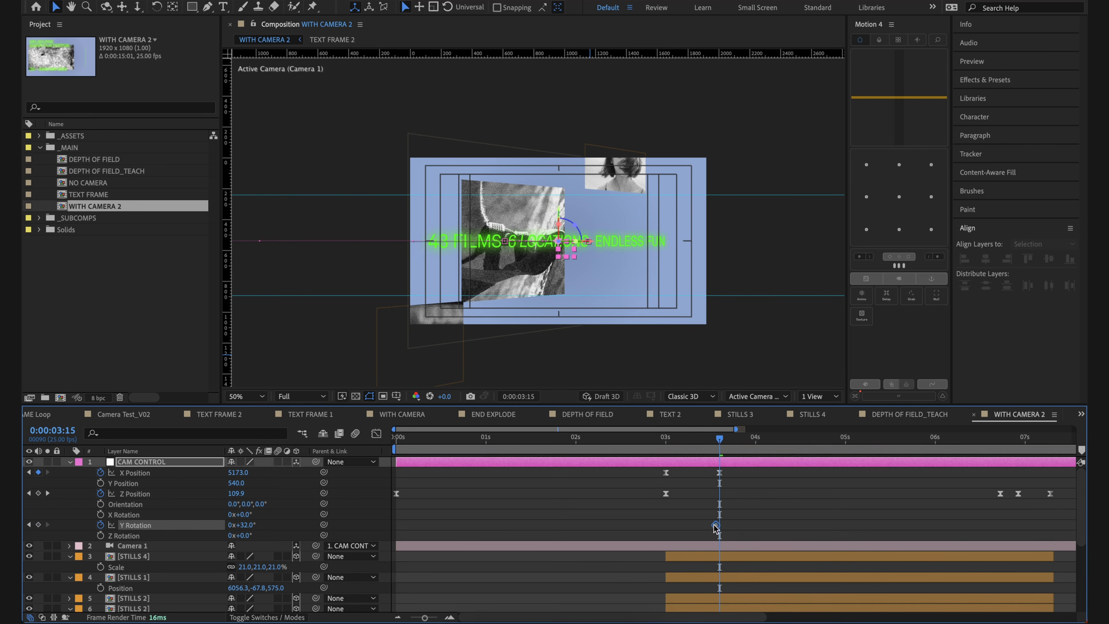
{"action": "left_click_drag", "start_coordinate": [248, 524], "coordinate": [235, 534]}
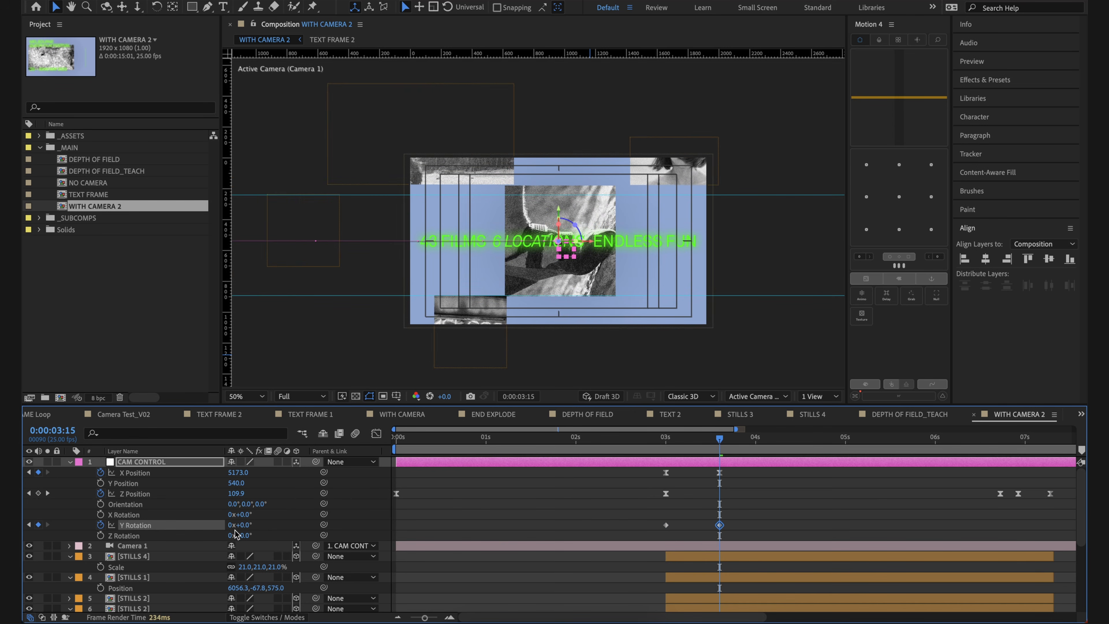
Step: Add a Y Rotation keyframe of 0° to CAM CONTROL at 0:00:02:19
{"action": "left_click", "coordinate": [533, 511]}
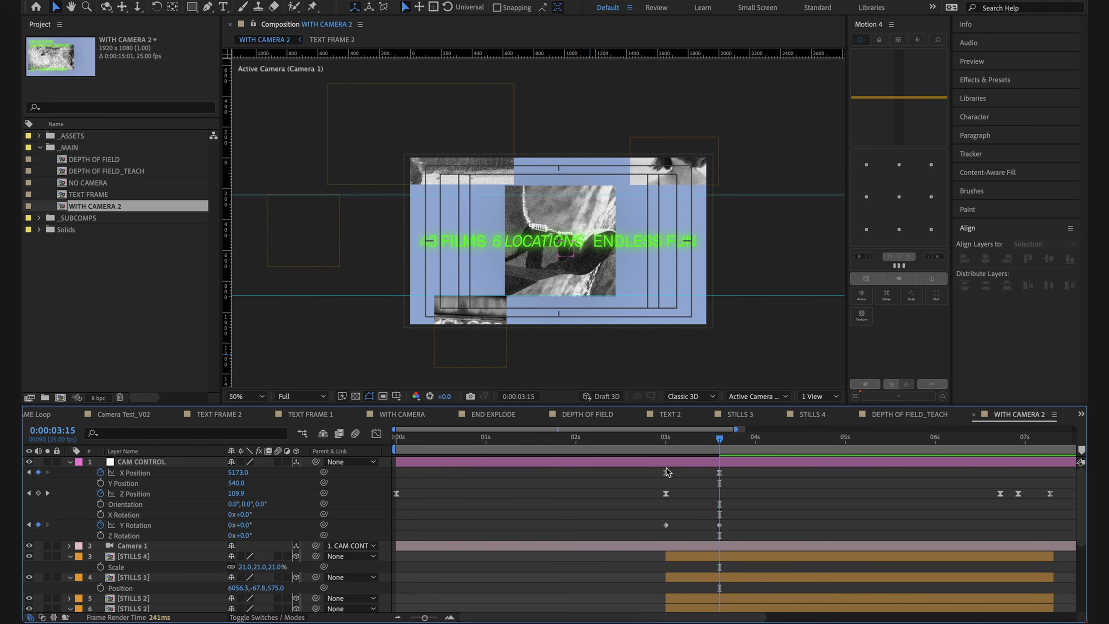
{"action": "left_click", "coordinate": [664, 442]}
{"action": "left_click_drag", "start_coordinate": [656, 443], "coordinate": [643, 444]}
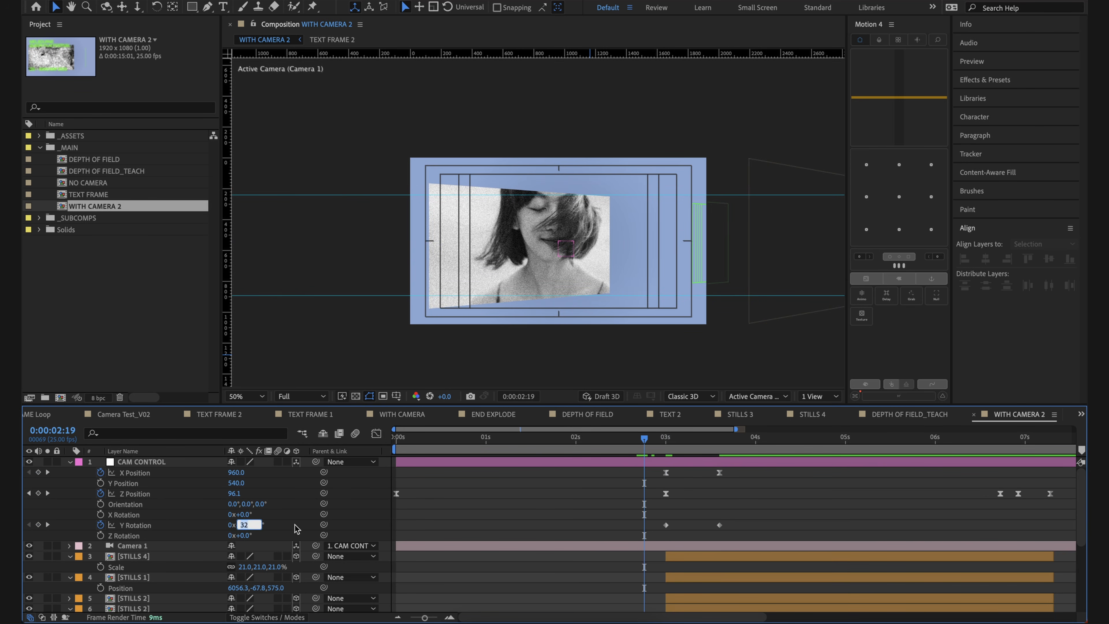
{"action": "type", "text": "0"}
{"action": "key", "text": "Return"}
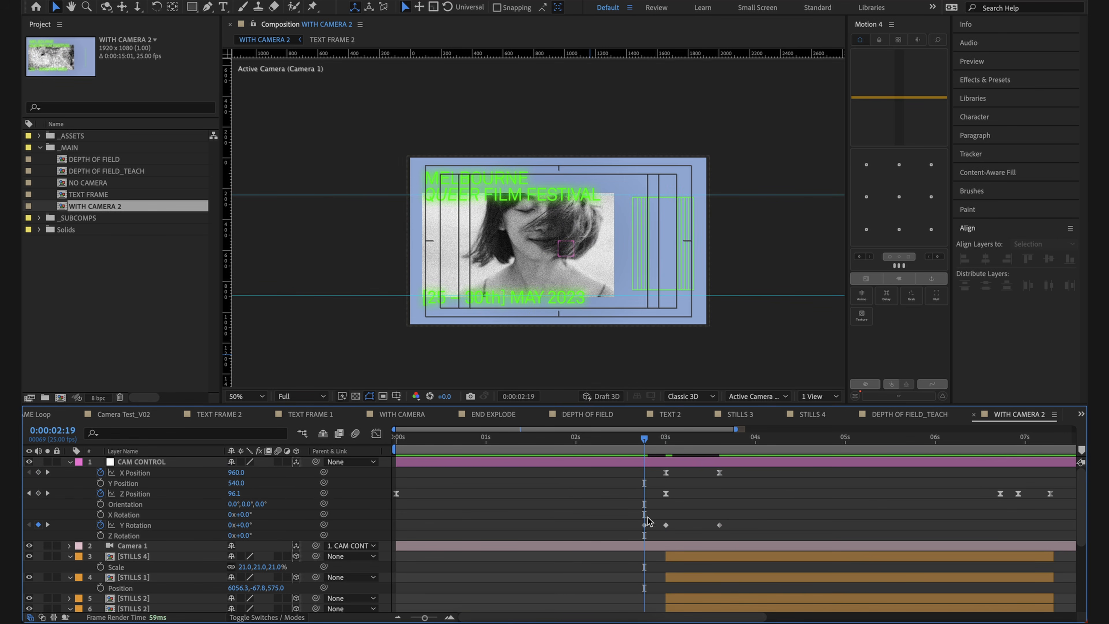
Step: Shift all three Y Rotation keyframes together so the first one sits at 0:00:03:00
{"action": "left_click", "coordinate": [720, 525]}
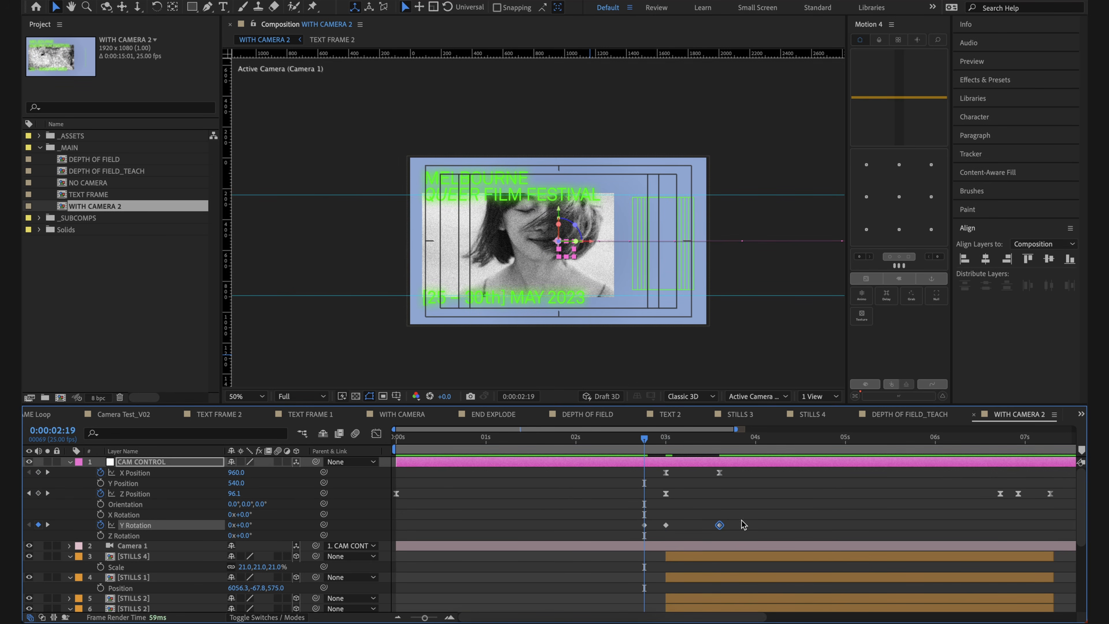
{"action": "left_click_drag", "start_coordinate": [675, 441], "coordinate": [670, 442]}
{"action": "left_click_drag", "start_coordinate": [749, 529], "coordinate": [666, 526]}
{"action": "left_click", "coordinate": [650, 504]}
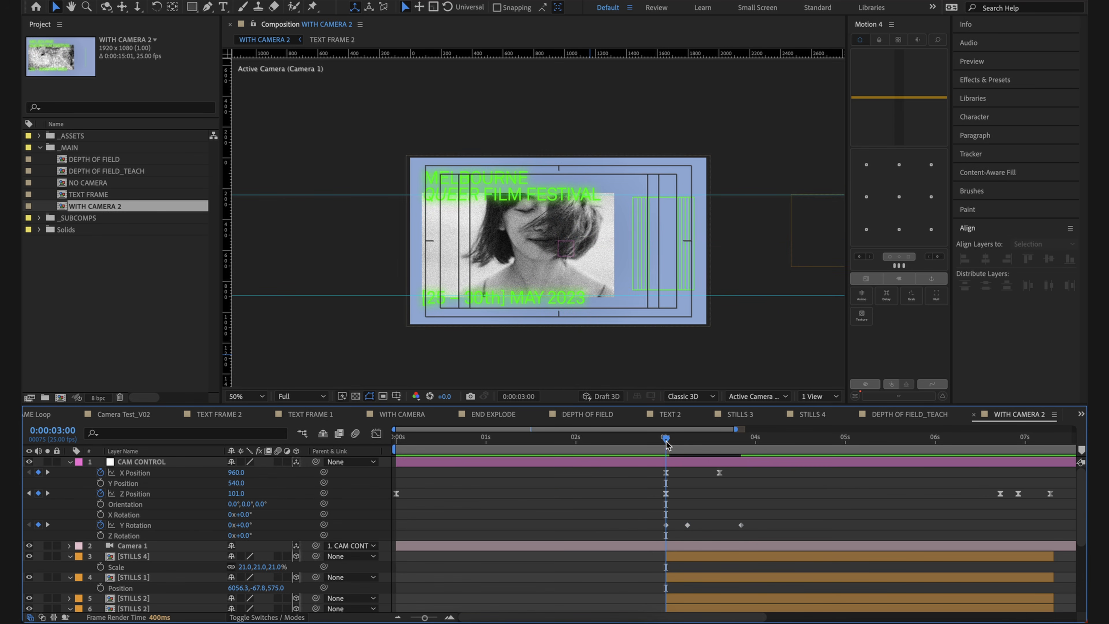
Step: Shift the last two Y Rotation keyframes so the middle one sits at 0:00:03:15, and set its value to 30°
{"action": "left_click_drag", "start_coordinate": [670, 438], "coordinate": [715, 455]}
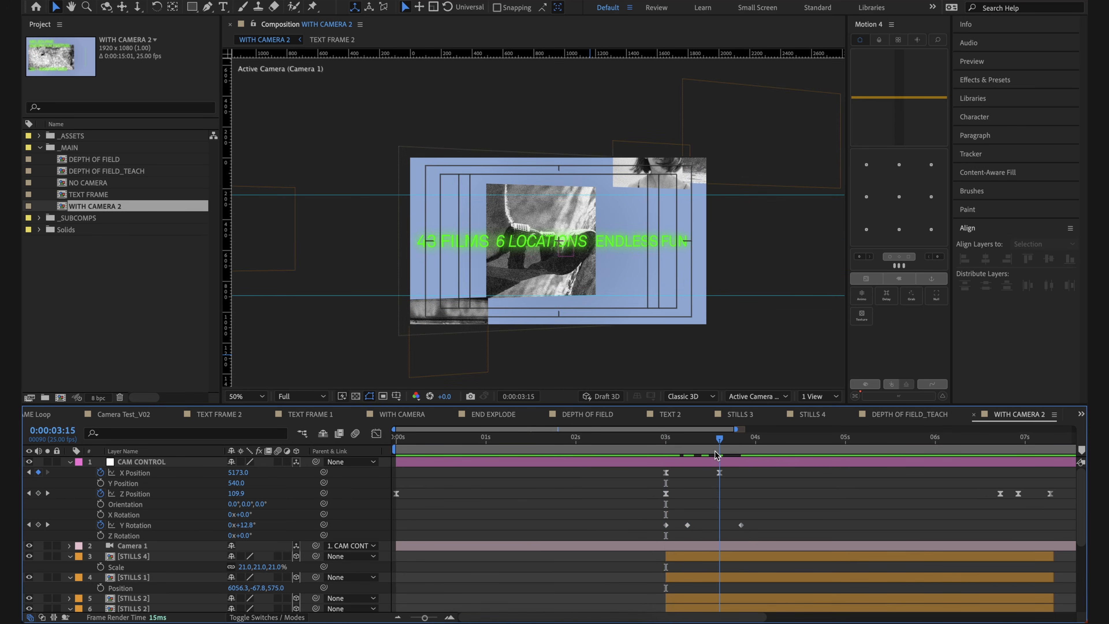
{"action": "left_click_drag", "start_coordinate": [759, 533], "coordinate": [719, 524]}
{"action": "left_click", "coordinate": [684, 520]}
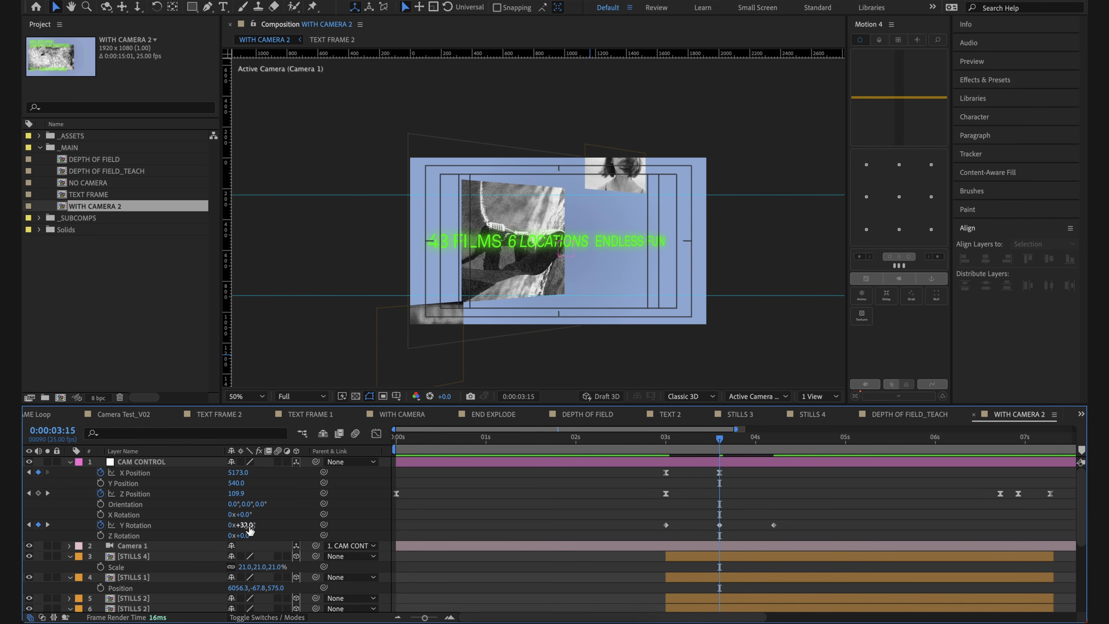
{"action": "key", "text": "Return"}
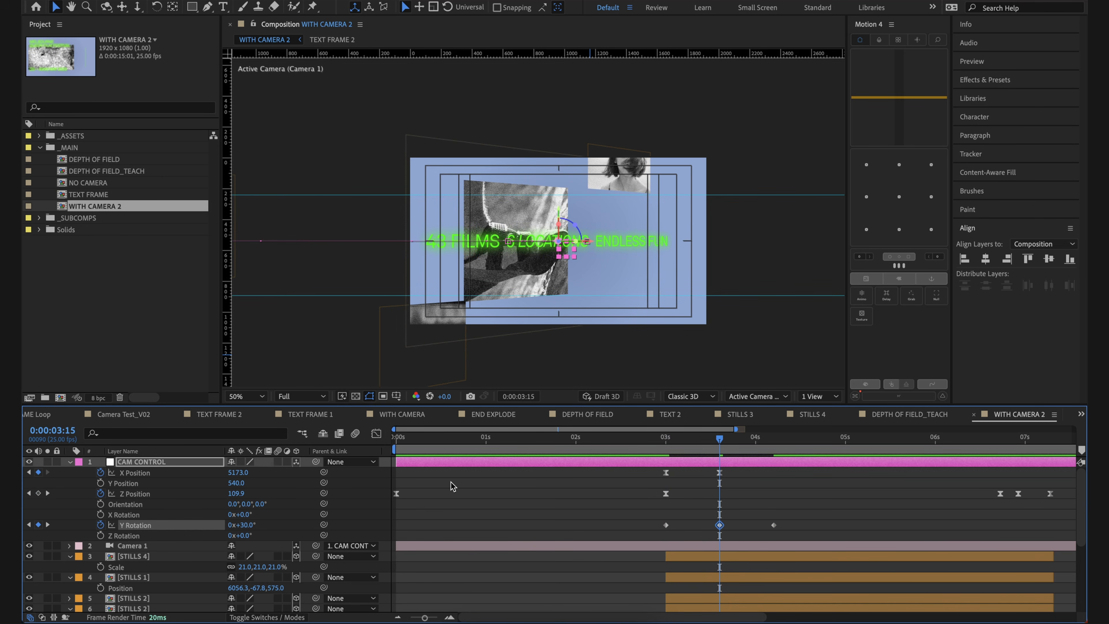
{"action": "left_click", "coordinate": [450, 481]}
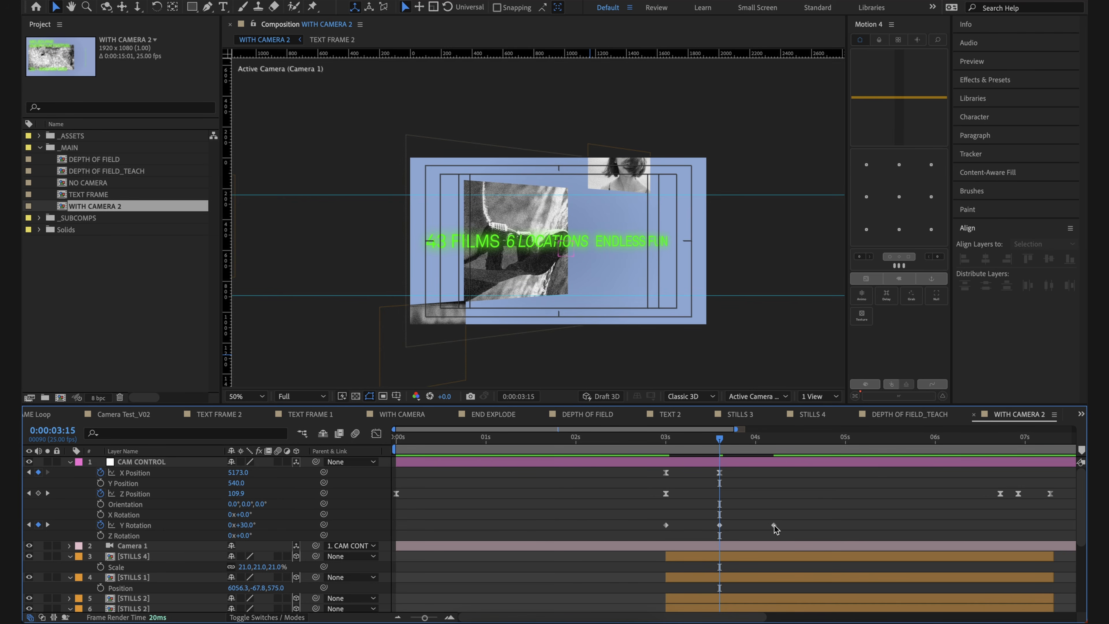
Step: Move the last Y Rotation keyframe to 0:00:06:18, in line with the Z Position keyframe, and preview the camera rotation
{"action": "left_click_drag", "start_coordinate": [774, 525], "coordinate": [999, 525]}
{"action": "left_click", "coordinate": [958, 508]}
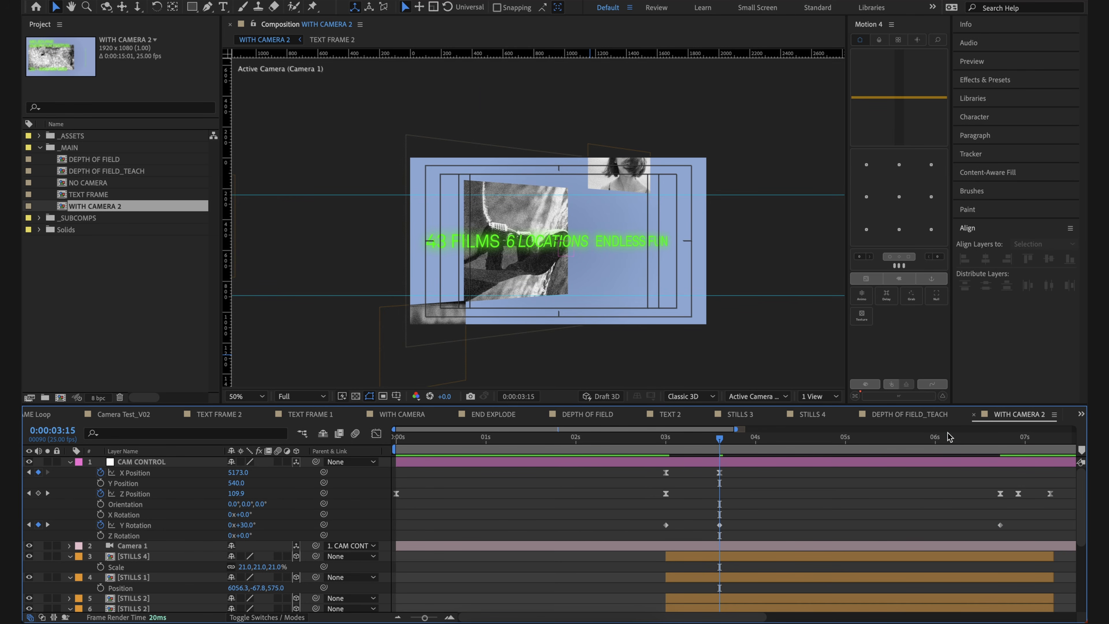
{"action": "key", "text": "space"}
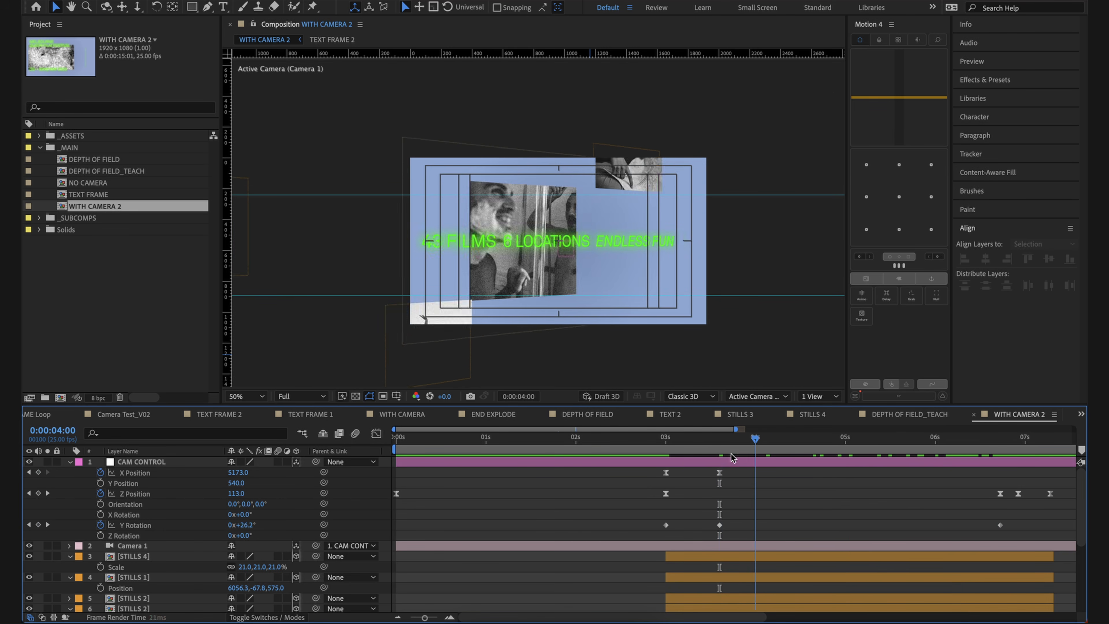
{"action": "left_click_drag", "start_coordinate": [731, 454], "coordinate": [656, 456]}
{"action": "key", "text": "space"}
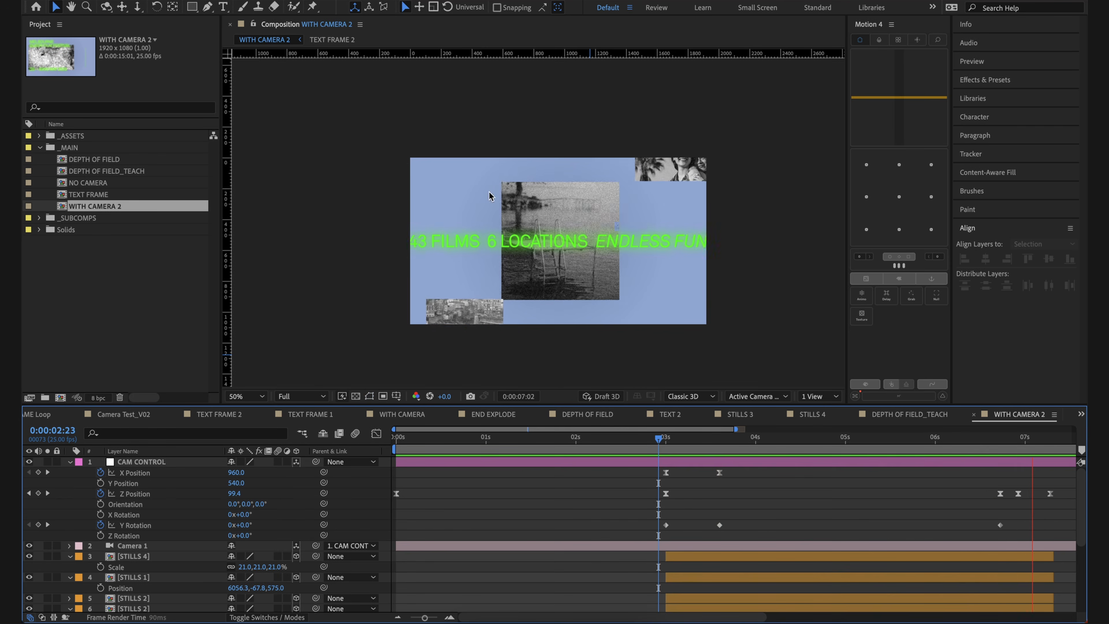
{"action": "key", "text": "space"}
Step: Go to the keyframes at 0:00:06:18 and preview the camera push that follows
{"action": "scroll", "coordinate": [928, 511], "scroll_direction": "right", "scroll_amount": 3}
{"action": "left_click", "coordinate": [947, 440]}
{"action": "key", "text": "k"}
{"action": "key", "text": "k"}
{"action": "key", "text": "j"}
{"action": "key", "text": "j"}
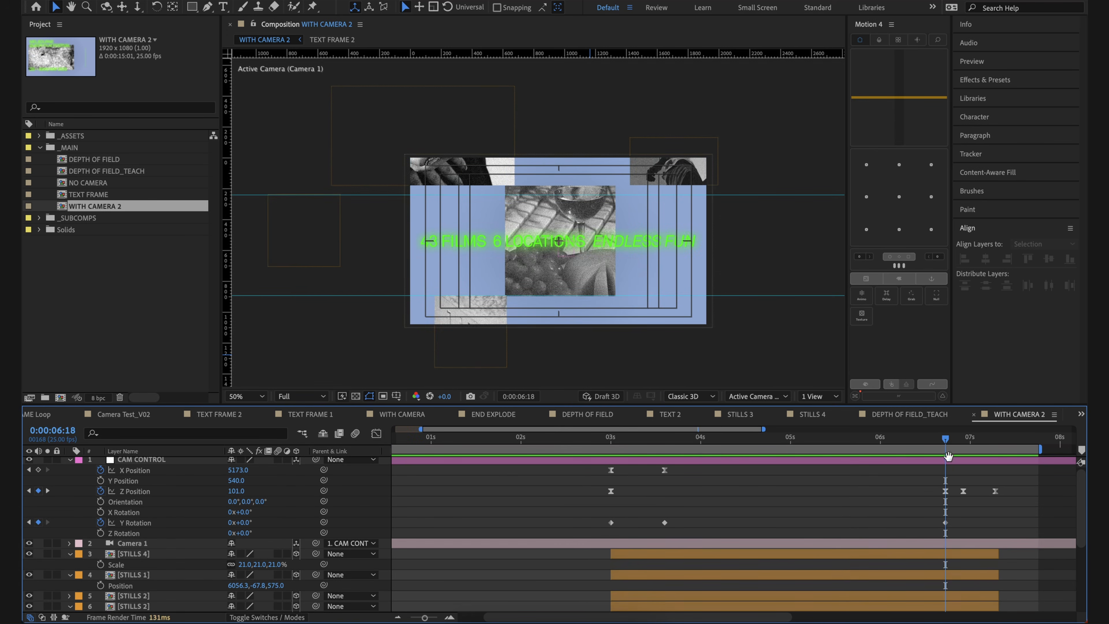
{"action": "key", "text": "space"}
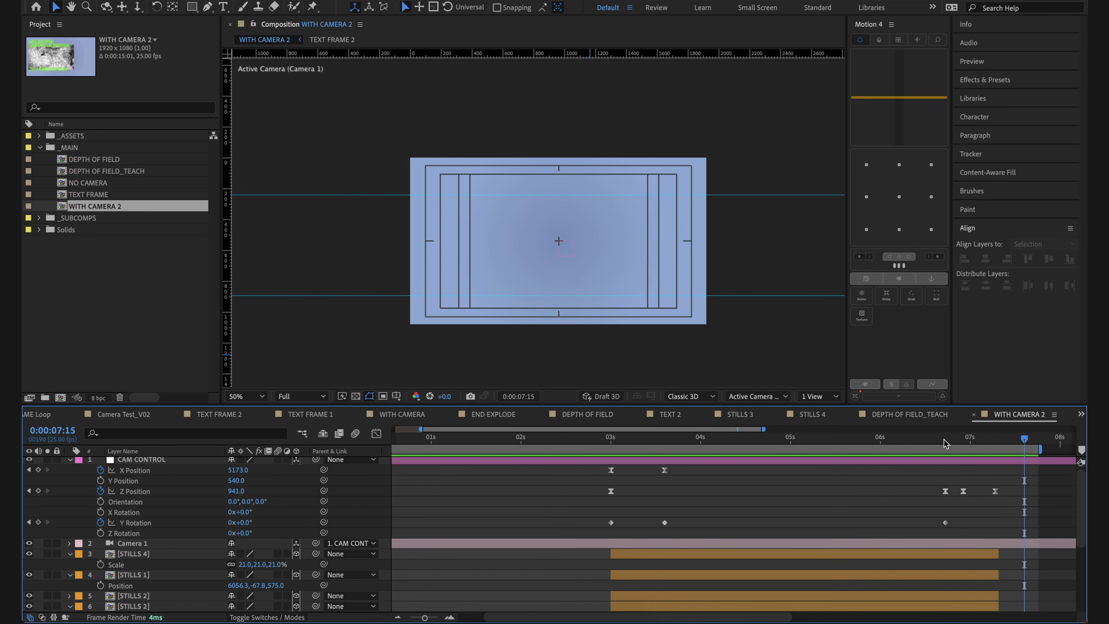
{"action": "key", "text": "space"}
Step: Apply Easy Ease to all three Y Rotation keyframes of CAM CONTROL
{"action": "left_click_drag", "start_coordinate": [963, 524], "coordinate": [557, 536]}
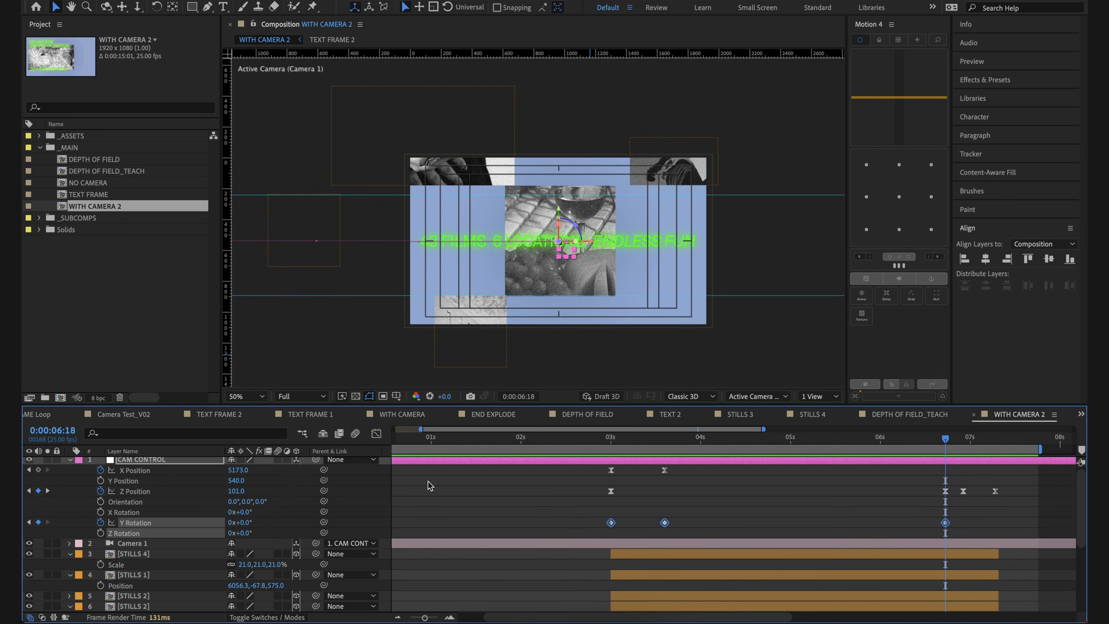
{"action": "right_click", "coordinate": [610, 522]}
{"action": "mouse_move", "coordinate": [661, 610]}
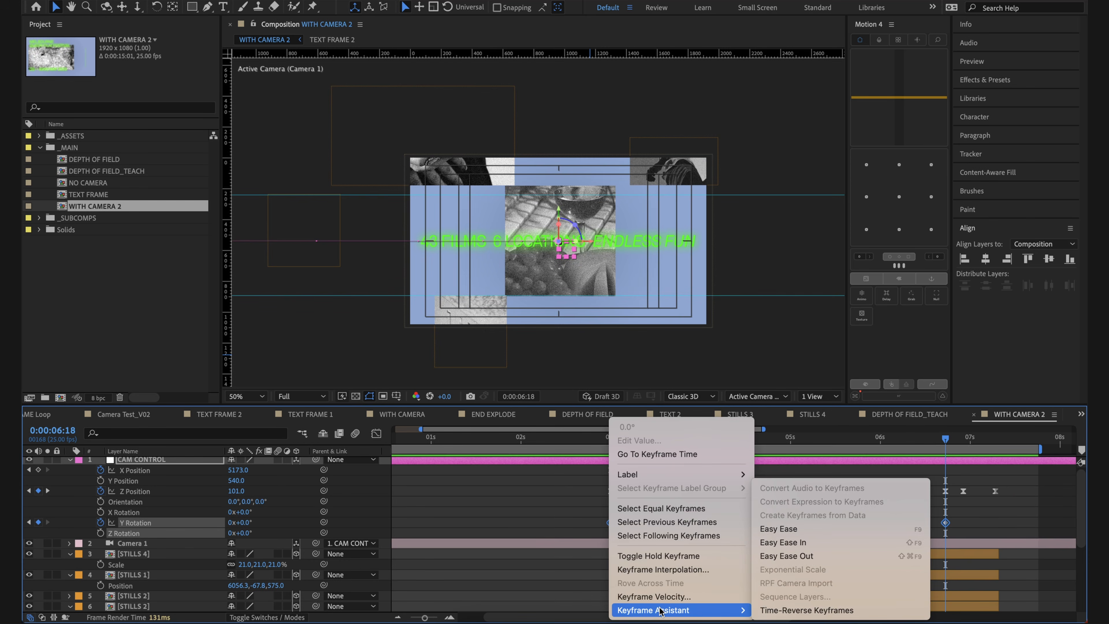
{"action": "left_click", "coordinate": [784, 542]}
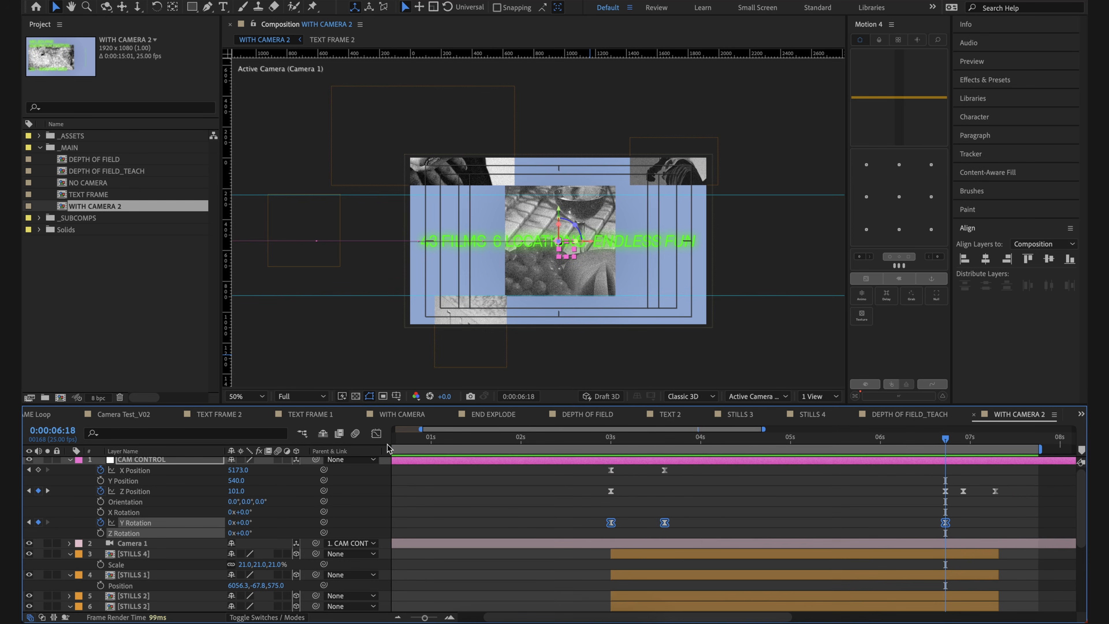
Step: Show the Y Rotation curve in the graph editor and adjust its ease handles for a quick rise and a gradual return
{"action": "left_click", "coordinate": [376, 433]}
{"action": "left_click_drag", "start_coordinate": [580, 543], "coordinate": [641, 599]}
{"action": "left_click_drag", "start_coordinate": [645, 466], "coordinate": [640, 468]}
{"action": "left_click_drag", "start_coordinate": [853, 584], "coordinate": [841, 584]}
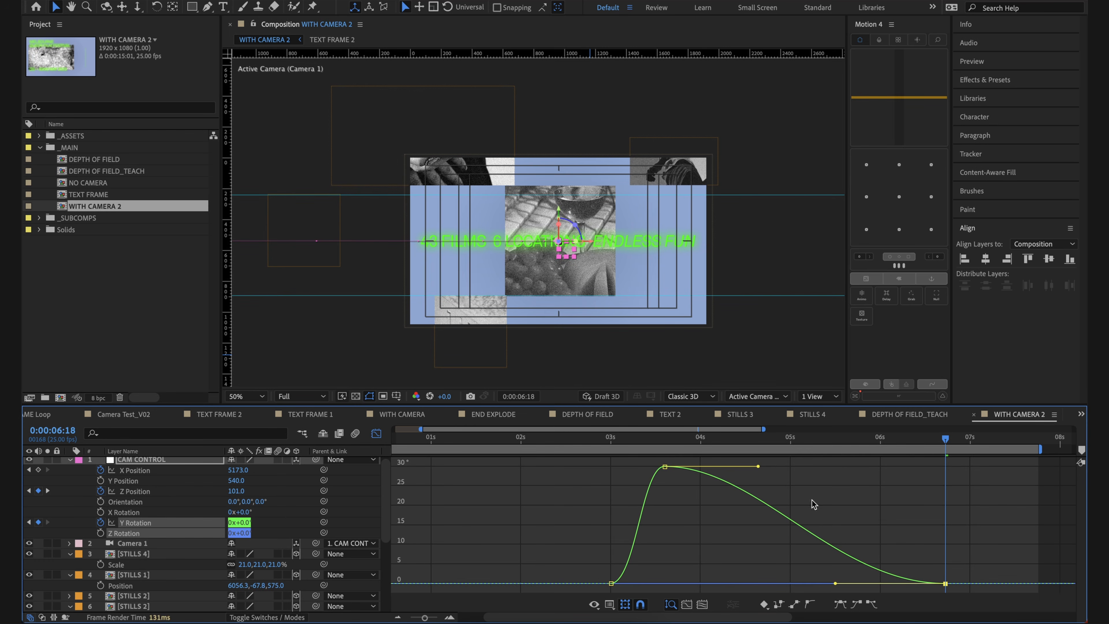
{"action": "left_click_drag", "start_coordinate": [758, 466], "coordinate": [731, 466]}
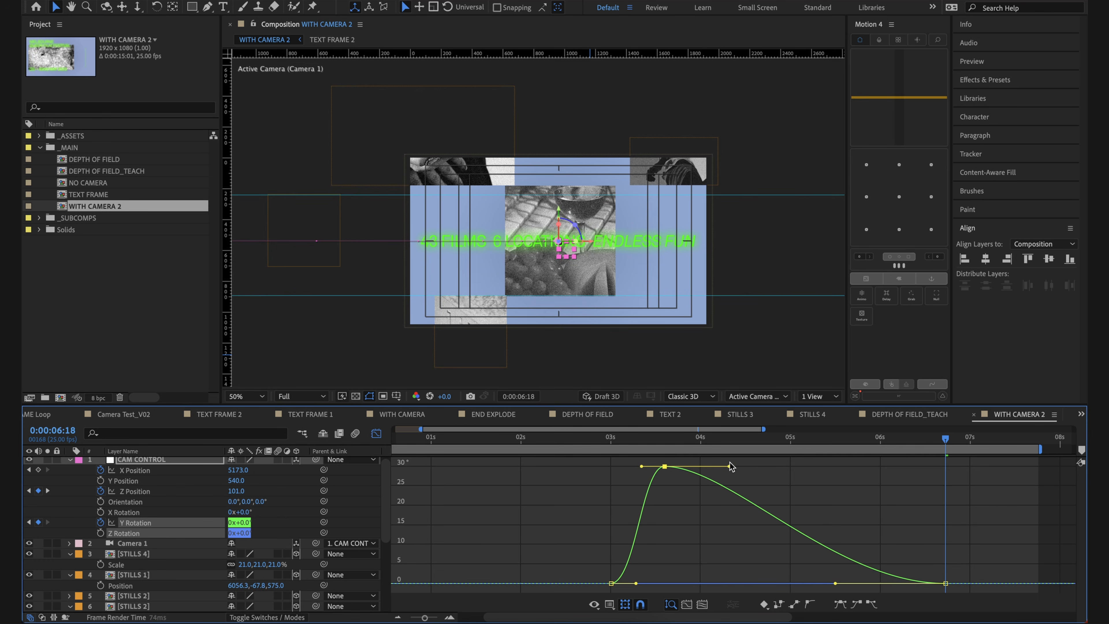
{"action": "mouse_move", "coordinate": [635, 584]}
{"action": "left_mouse_down"}
{"action": "mouse_move", "coordinate": [614, 559]}
{"action": "mouse_move", "coordinate": [637, 583]}
{"action": "left_mouse_up"}
Step: Lengthen the outgoing ease at 0:00:03:00, slightly shorten the incoming ease at 0:00:03:15 on the Y Rotation curve, and preview the transition
{"action": "left_click_drag", "start_coordinate": [622, 444], "coordinate": [637, 464]}
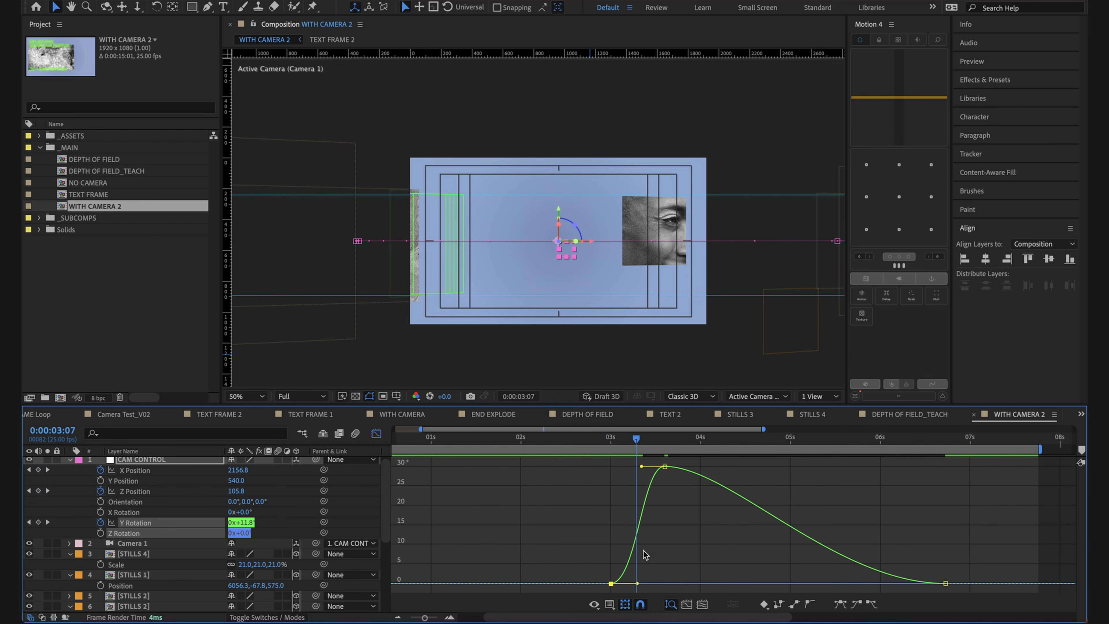
{"action": "left_click_drag", "start_coordinate": [637, 583], "coordinate": [657, 584]}
{"action": "left_click_drag", "start_coordinate": [641, 466], "coordinate": [644, 466]}
{"action": "key", "text": "space"}
{"action": "key", "text": "space"}
{"action": "left_click", "coordinate": [628, 439]}
{"action": "key", "text": "space"}
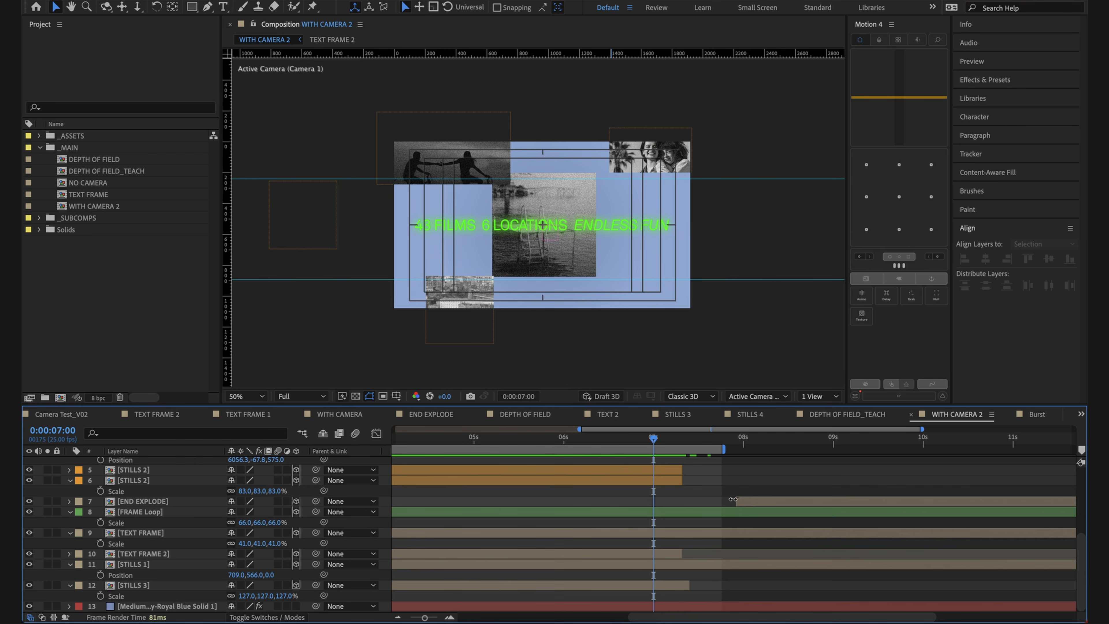
Step: Move the END EXPLODE layer earlier in the timeline so it starts at 0:00:07:00
{"action": "left_click", "coordinate": [752, 499]}
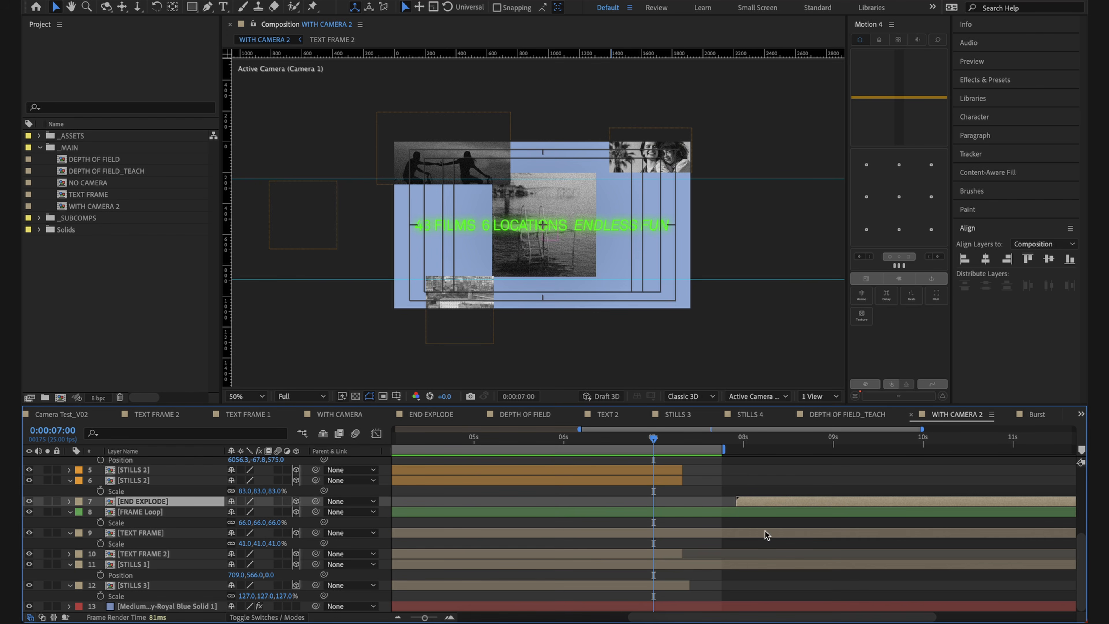
{"action": "left_click_drag", "start_coordinate": [761, 500], "coordinate": [698, 492]}
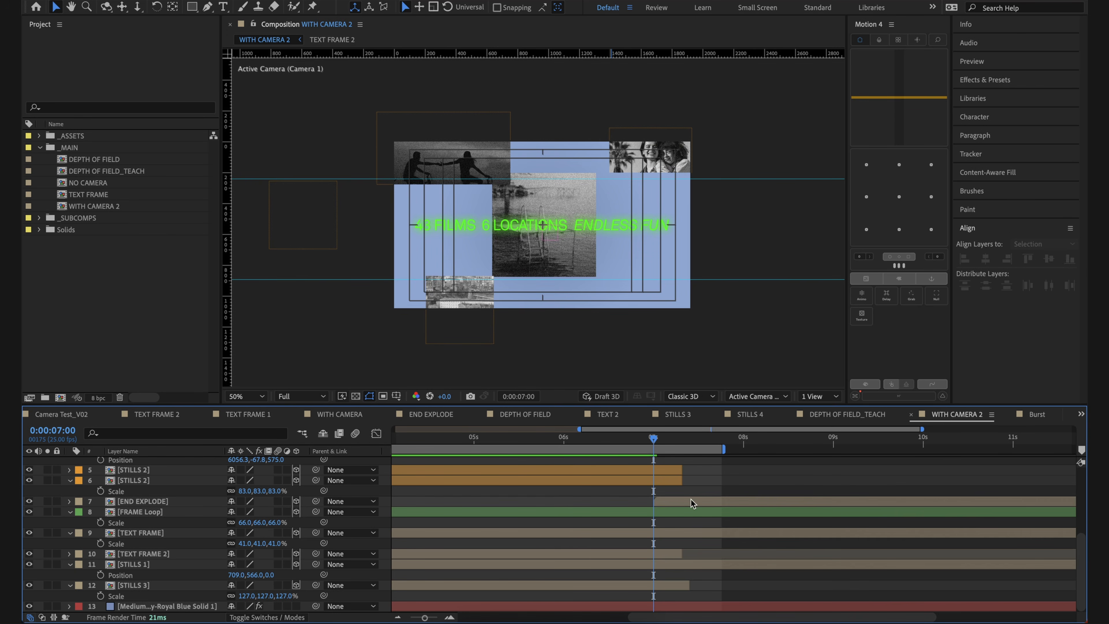
{"action": "key", "text": "space"}
Step: Examine how the END EXPLODE layer's frames sit over the central still at 0:00:07:06 and just before the layer starts
{"action": "left_click_drag", "start_coordinate": [440, 263], "coordinate": [562, 288]}
{"action": "key", "text": "comma"}
{"action": "left_click_drag", "start_coordinate": [353, 298], "coordinate": [600, 331]}
{"action": "left_click_drag", "start_coordinate": [519, 327], "coordinate": [670, 333]}
{"action": "left_click_drag", "start_coordinate": [691, 338], "coordinate": [660, 324]}
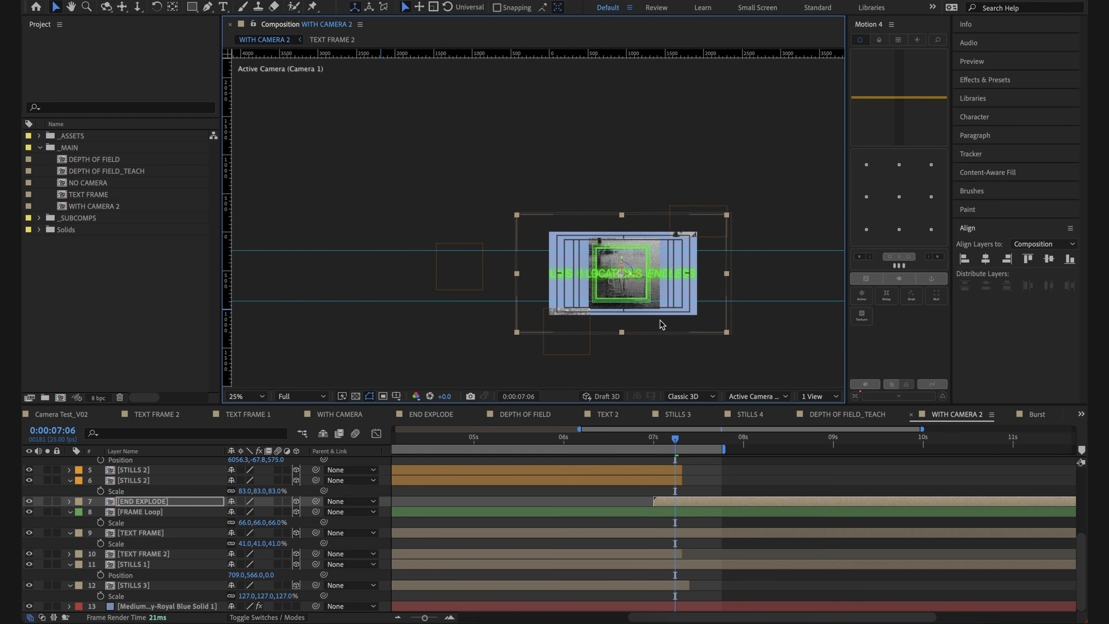
{"action": "key", "text": "period"}
{"action": "mouse_move", "coordinate": [703, 360]}
{"action": "left_mouse_down"}
{"action": "mouse_move", "coordinate": [655, 323]}
{"action": "mouse_move", "coordinate": [694, 343]}
{"action": "left_mouse_up"}
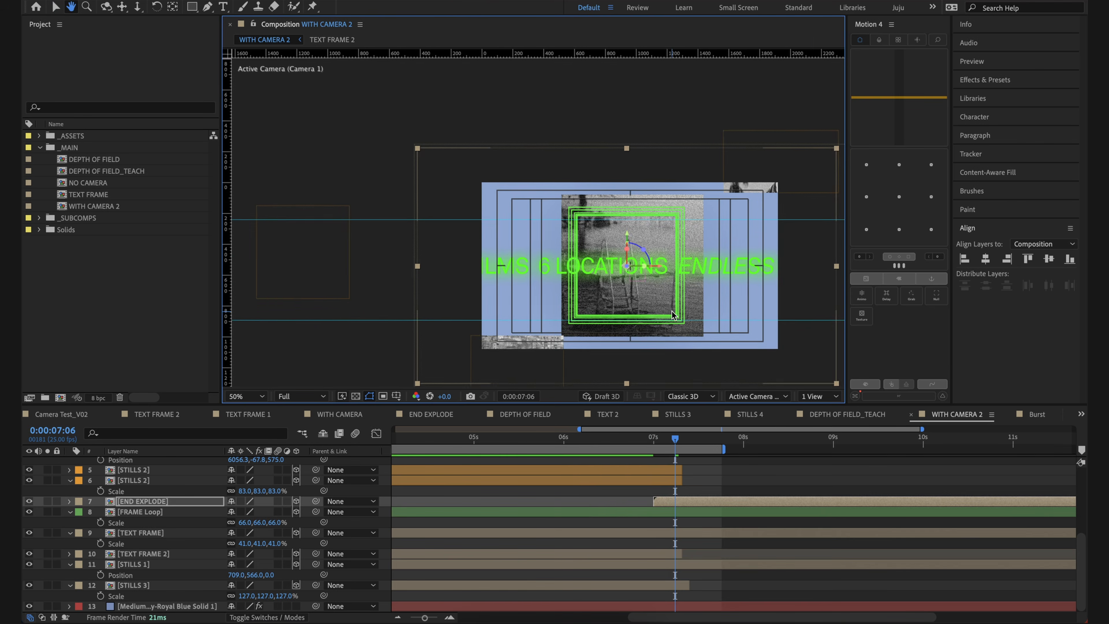
{"action": "left_click", "coordinate": [640, 494]}
{"action": "left_click", "coordinate": [657, 501]}
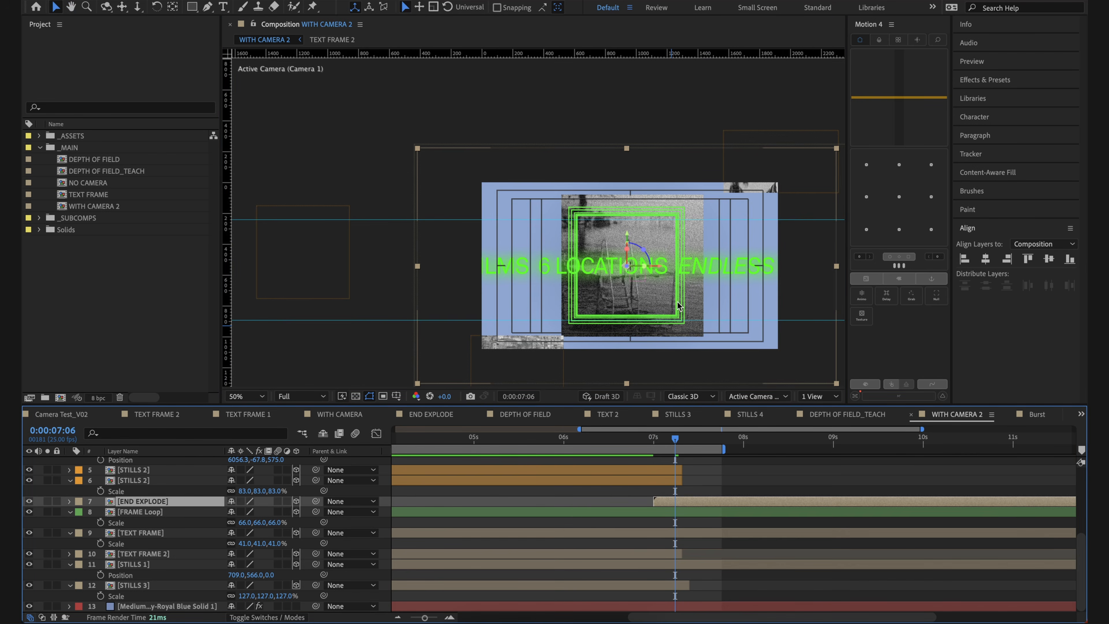
{"action": "key", "text": "comma"}
{"action": "key", "text": "comma"}
{"action": "key", "text": "comma"}
{"action": "key", "text": "comma"}
{"action": "key", "text": "comma"}
{"action": "key", "text": "comma"}
{"action": "key", "text": "comma"}
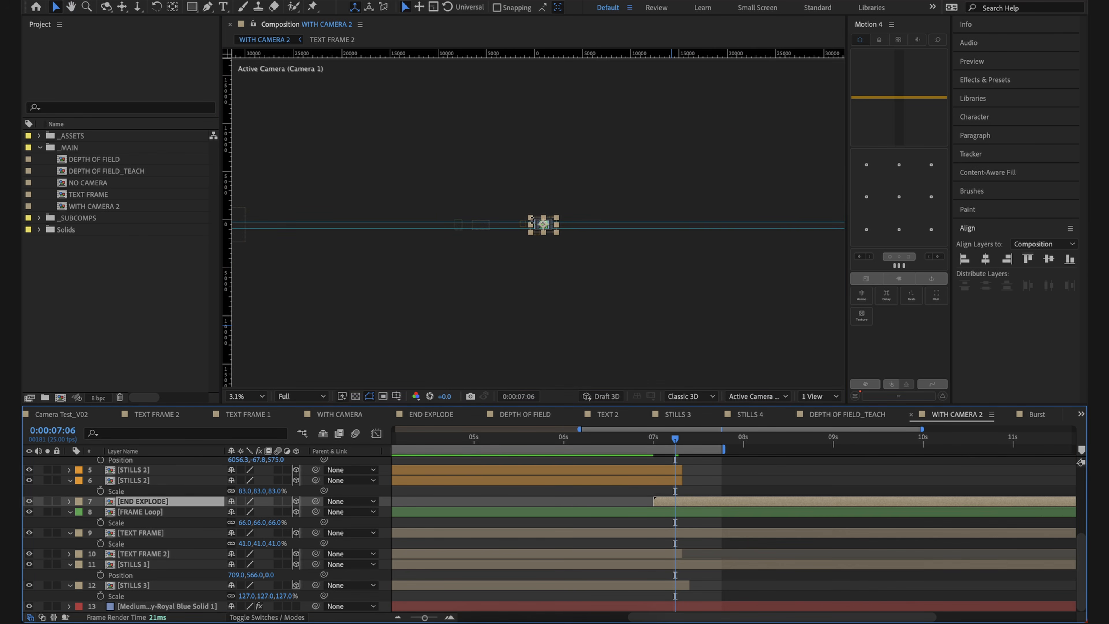
{"action": "key", "text": "period"}
{"action": "key", "text": "period"}
{"action": "key", "text": "period"}
{"action": "key", "text": "period"}
{"action": "key", "text": "period"}
{"action": "key", "text": "period"}
{"action": "key", "text": "period"}
{"action": "key", "text": "period"}
{"action": "key", "text": "period"}
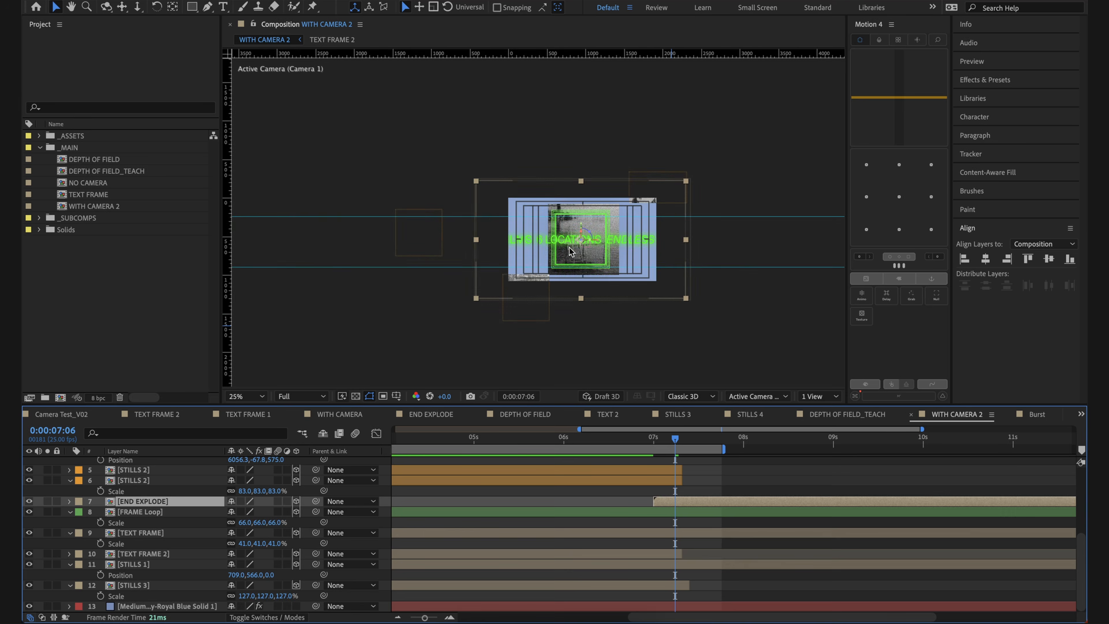
{"action": "key", "text": "comma"}
{"action": "key", "text": "comma"}
{"action": "key", "text": "v"}
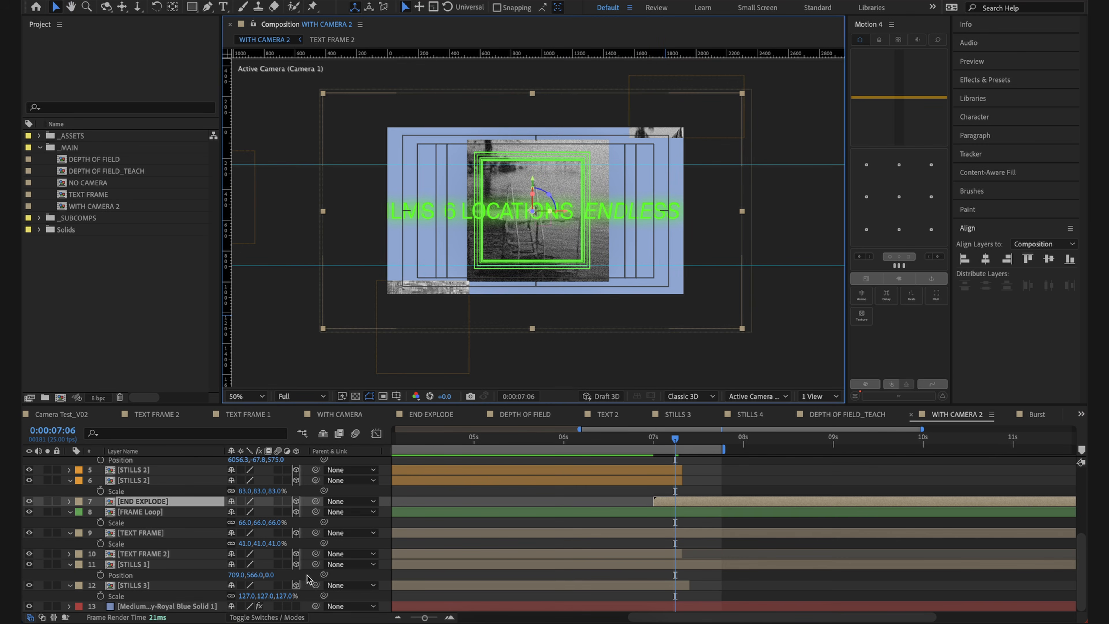
{"action": "left_click_drag", "start_coordinate": [677, 441], "coordinate": [643, 439]}
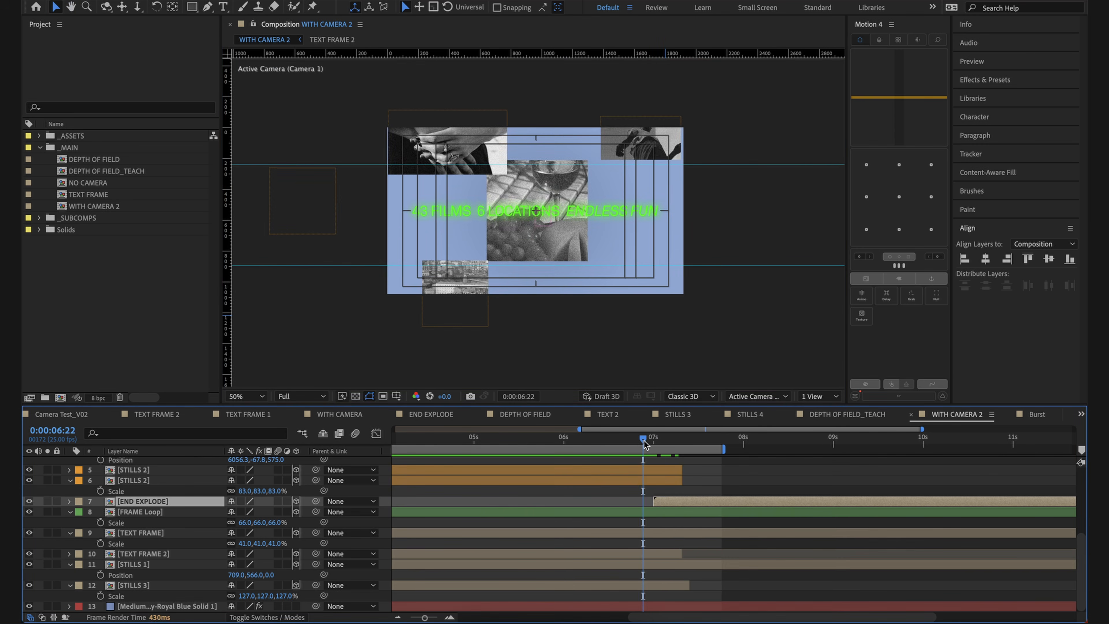
Step: Preview the ending transition and shift the END EXPLODE layer slightly earlier so it starts at 0:00:06:23
{"action": "key", "text": "space"}
{"action": "key", "text": "space"}
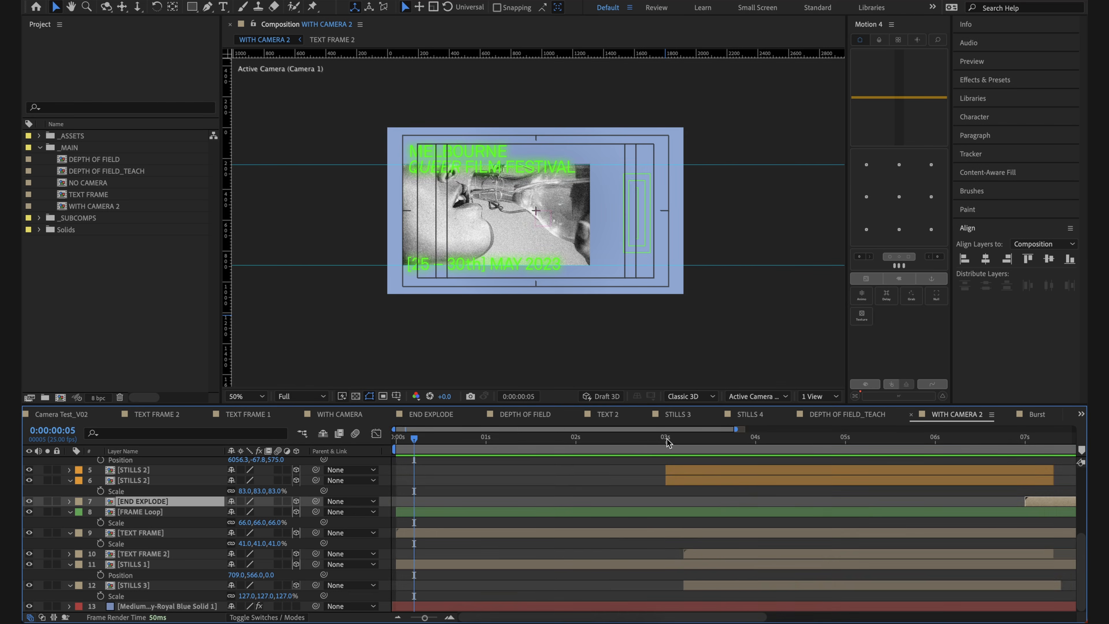
{"action": "key", "text": "space"}
{"action": "left_click_drag", "start_coordinate": [863, 502], "coordinate": [334, 514]}
{"action": "left_click_drag", "start_coordinate": [602, 476], "coordinate": [792, 543]}
{"action": "left_click_drag", "start_coordinate": [695, 439], "coordinate": [675, 439]}
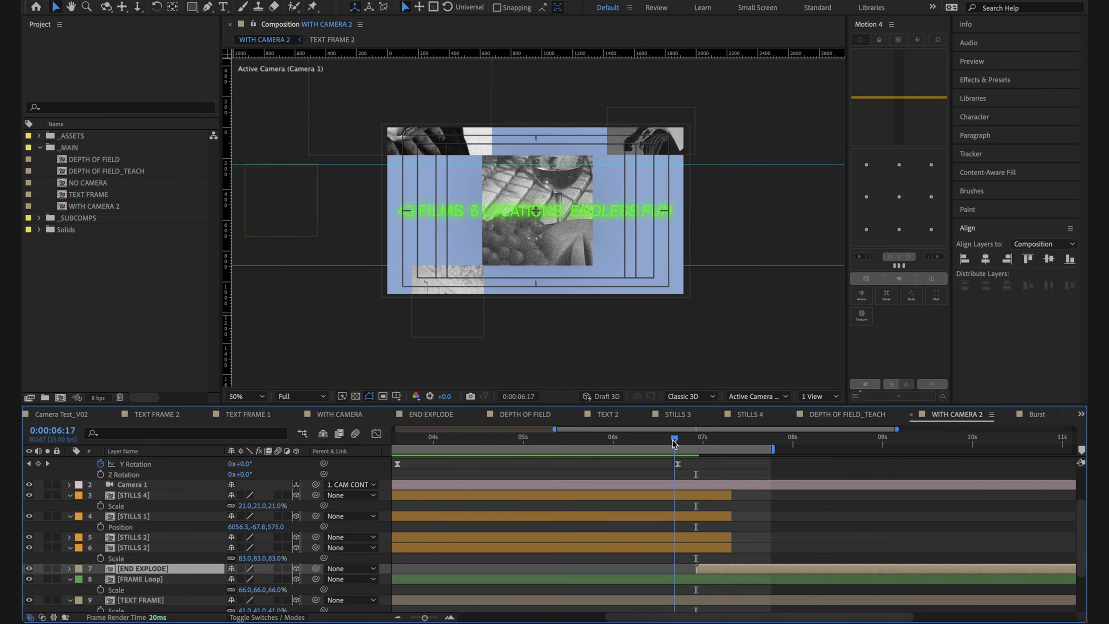
{"action": "key", "text": "space"}
{"action": "key", "text": "space"}
{"action": "left_click_drag", "start_coordinate": [990, 468], "coordinate": [661, 478]}
{"action": "left_click", "coordinate": [648, 444]}
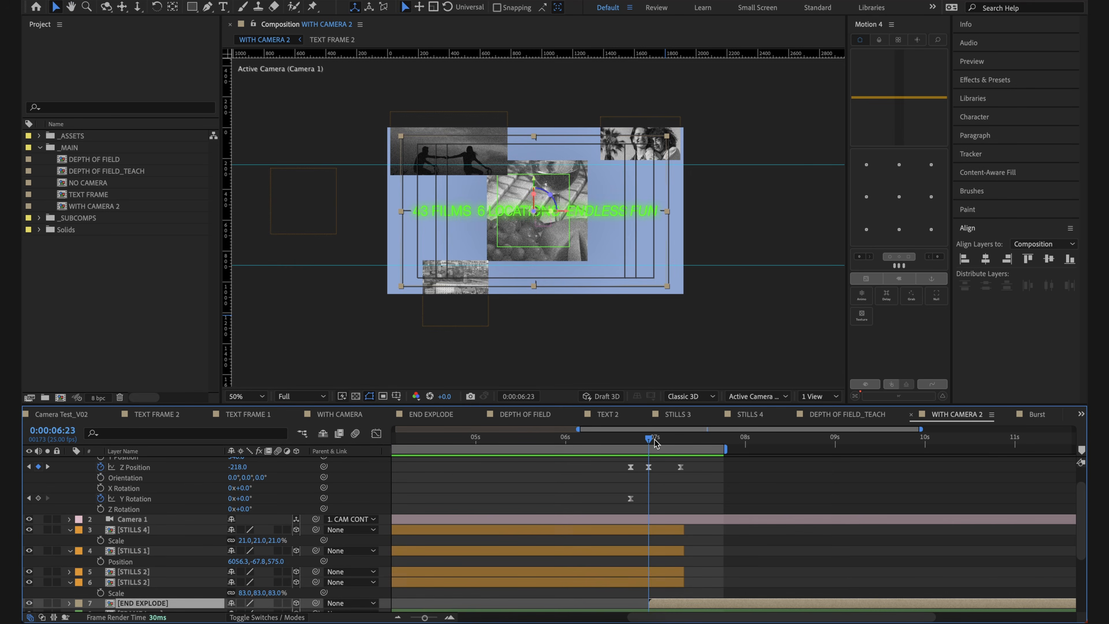
Step: Open the END EXPLODE composition and preview its frame explosion from the beginning
{"action": "left_click", "coordinate": [721, 496]}
{"action": "left_click_drag", "start_coordinate": [721, 494], "coordinate": [728, 449]}
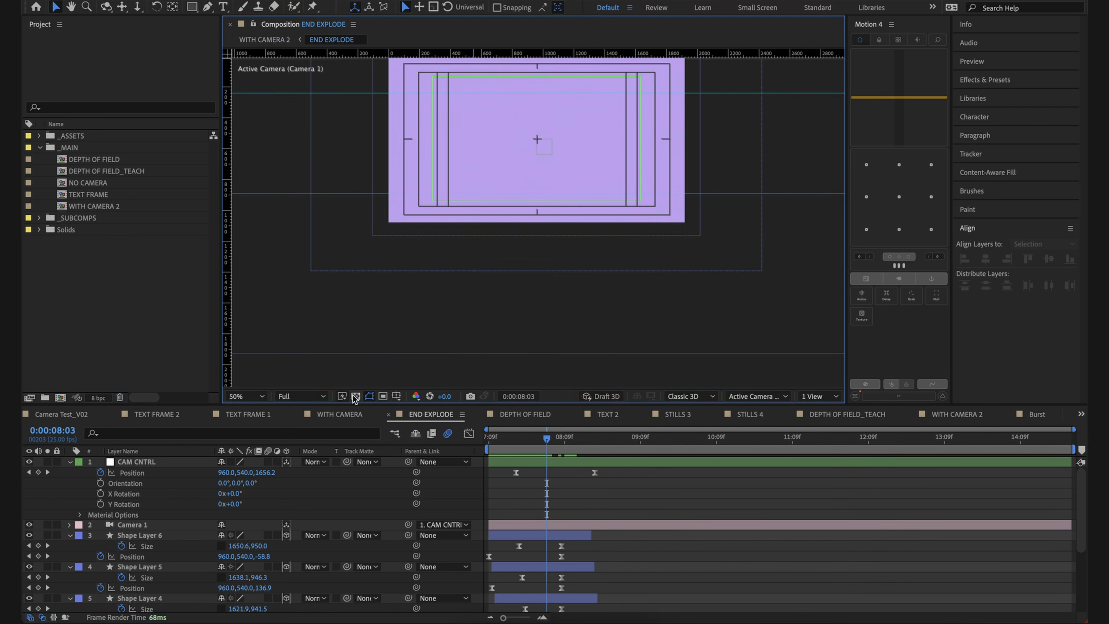
{"action": "left_click", "coordinate": [356, 396]}
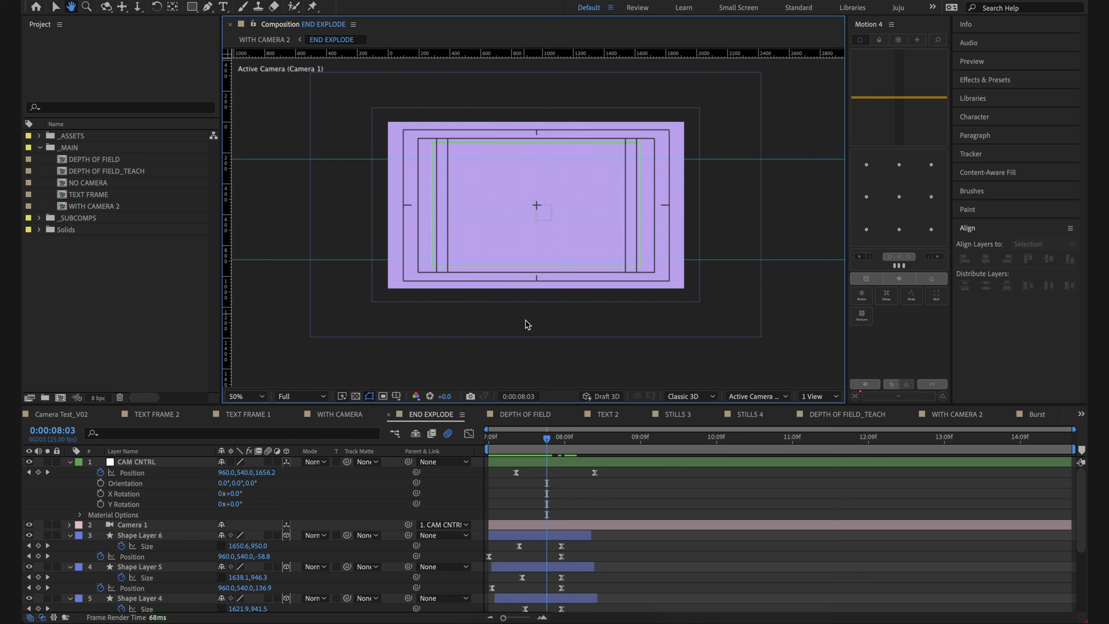
{"action": "left_click_drag", "start_coordinate": [547, 437], "coordinate": [460, 434]}
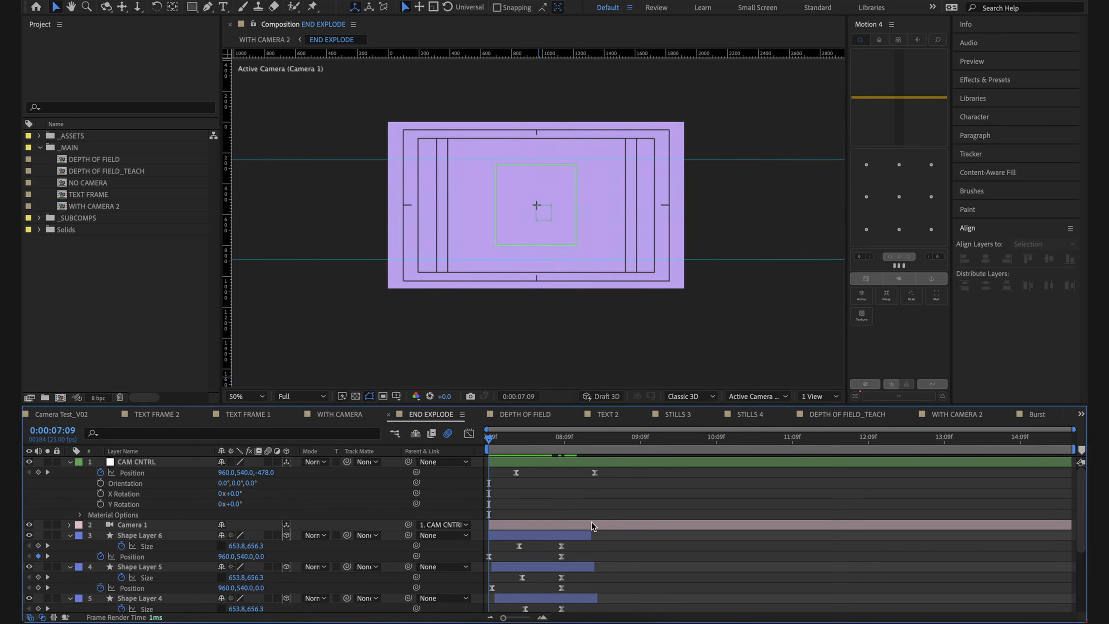
{"action": "left_click", "coordinate": [592, 524]}
{"action": "key", "text": "space"}
{"action": "key", "text": "space"}
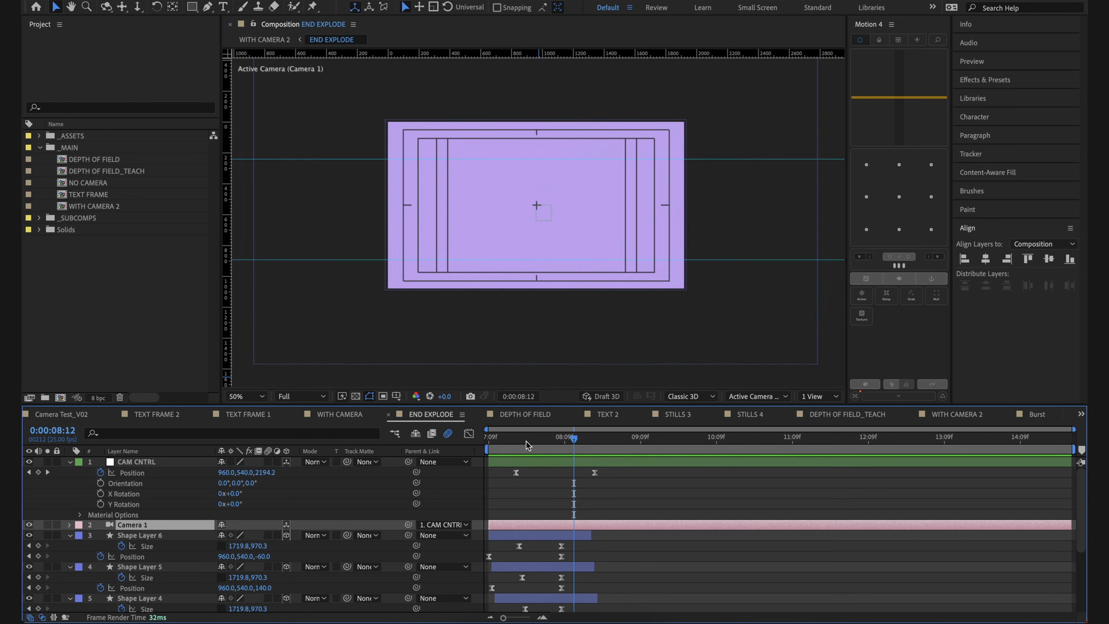
Step: Examine the staggered Size and Position keyframes of the END EXPLODE shape layers and scrub the animation to 0:00:08:00
{"action": "key", "text": "Page_Down"}
{"action": "scroll", "coordinate": [515, 511], "scroll_direction": "down", "scroll_amount": 1}
{"action": "scroll", "coordinate": [516, 516], "scroll_direction": "down", "scroll_amount": 3}
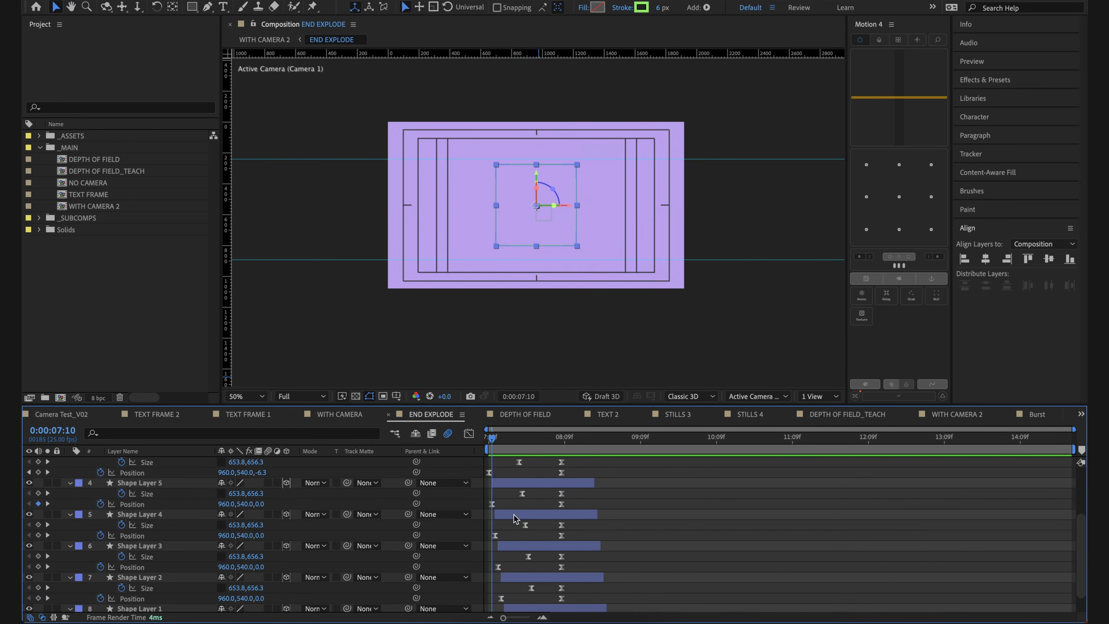
{"action": "left_click", "coordinate": [171, 488]}
{"action": "scroll", "coordinate": [271, 531], "scroll_direction": "down", "scroll_amount": 1}
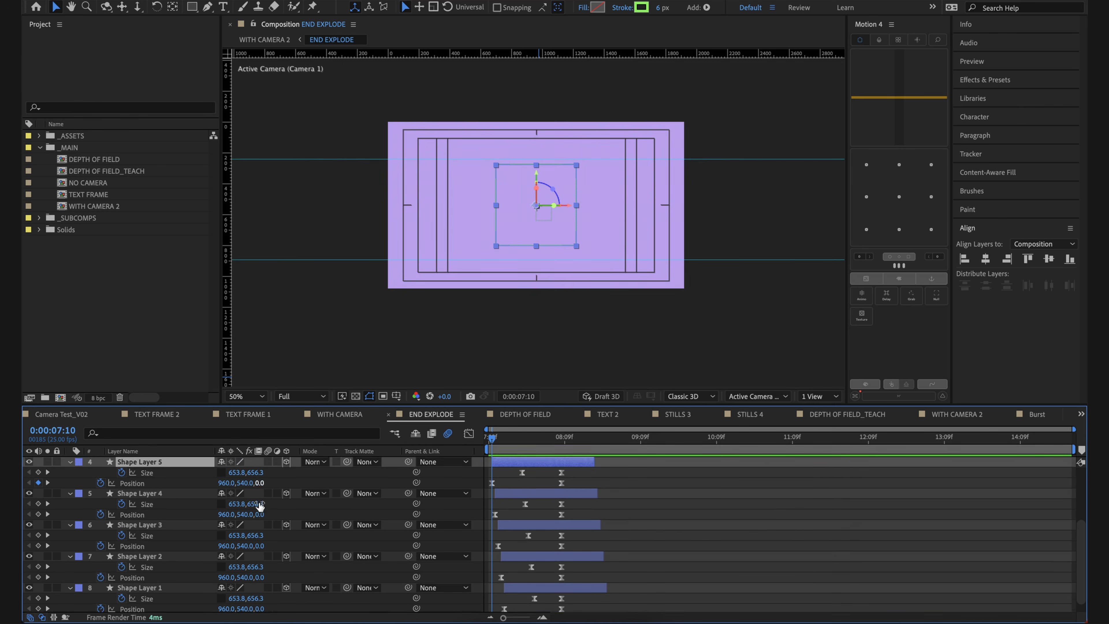
{"action": "mouse_move", "coordinate": [510, 443]}
{"action": "left_mouse_down"}
{"action": "mouse_move", "coordinate": [527, 446]}
{"action": "mouse_move", "coordinate": [482, 444]}
{"action": "left_mouse_up"}
{"action": "scroll", "coordinate": [506, 477], "scroll_direction": "up", "scroll_amount": 5}
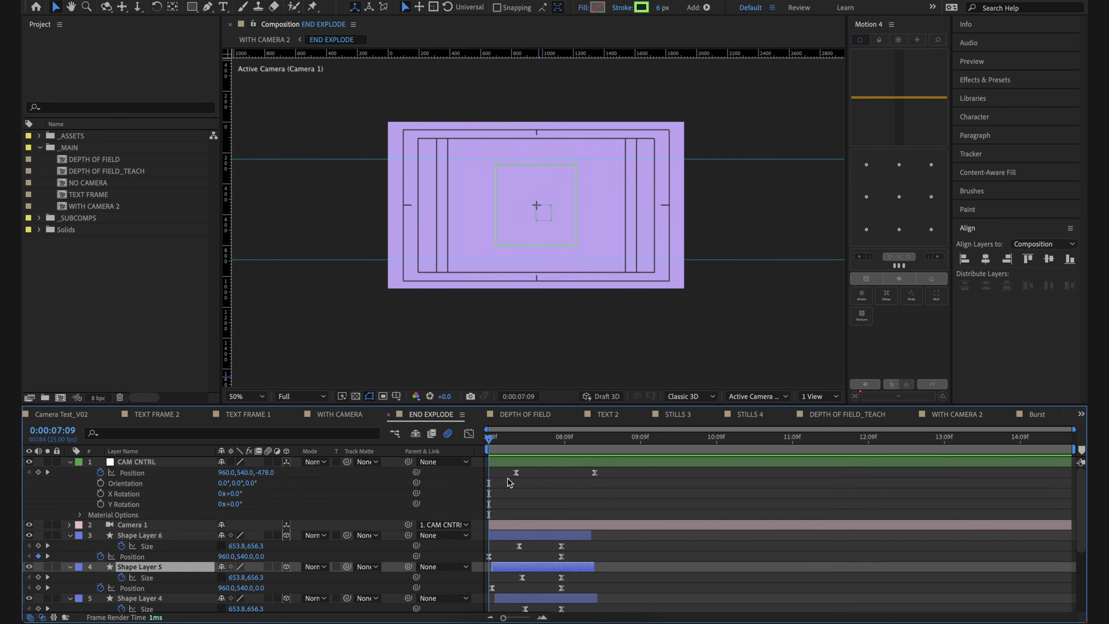
{"action": "left_click", "coordinate": [561, 498]}
{"action": "key", "text": "space"}
{"action": "key", "text": "space"}
{"action": "mouse_move", "coordinate": [549, 446]}
{"action": "left_mouse_down"}
{"action": "mouse_move", "coordinate": [595, 461]}
{"action": "mouse_move", "coordinate": [517, 459]}
{"action": "mouse_move", "coordinate": [540, 457]}
{"action": "left_mouse_up"}
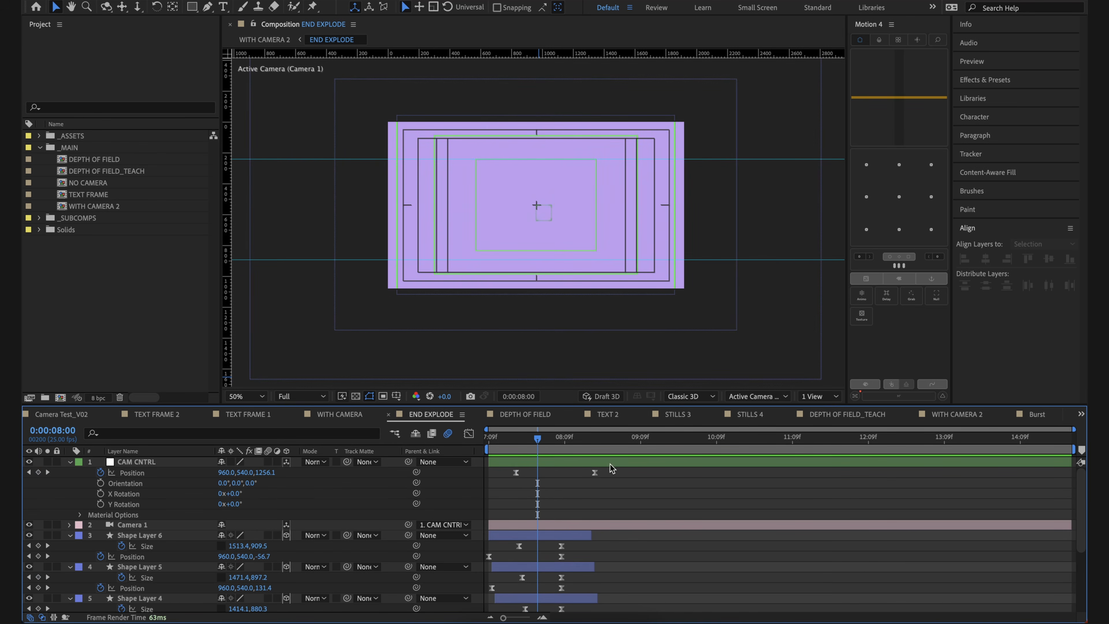
Step: Show END EXPLODE in two views, Top and Active Camera, and scrub through how the frames spread in depth
{"action": "left_click", "coordinate": [829, 399]}
{"action": "left_click", "coordinate": [827, 419]}
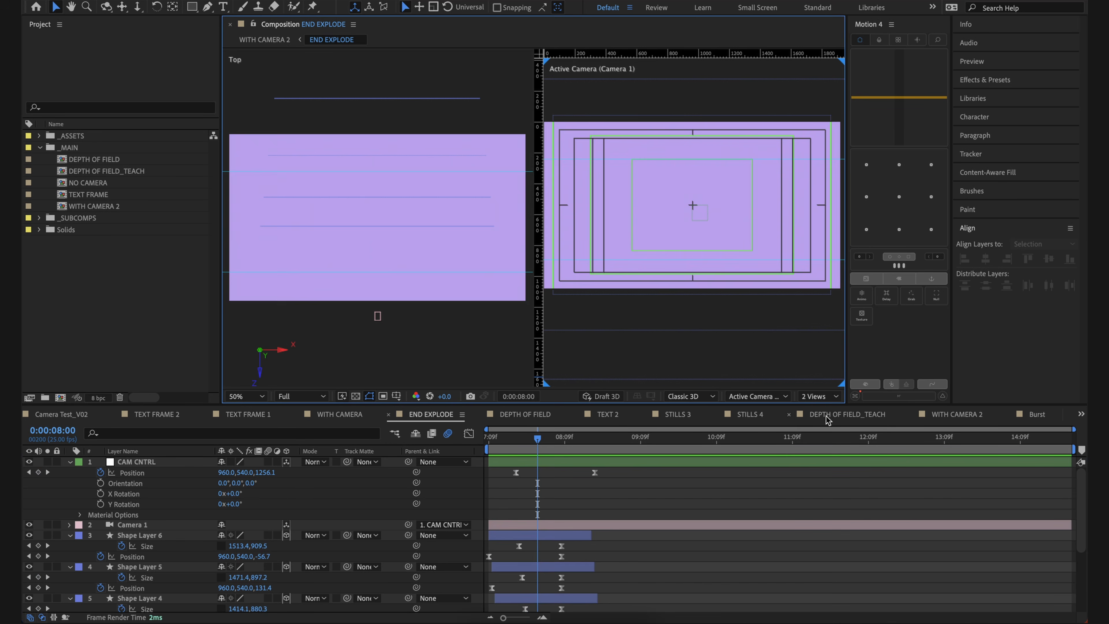
{"action": "scroll", "coordinate": [383, 261], "scroll_direction": "down", "scroll_amount": 2}
{"action": "left_click_drag", "start_coordinate": [538, 438], "coordinate": [490, 443]}
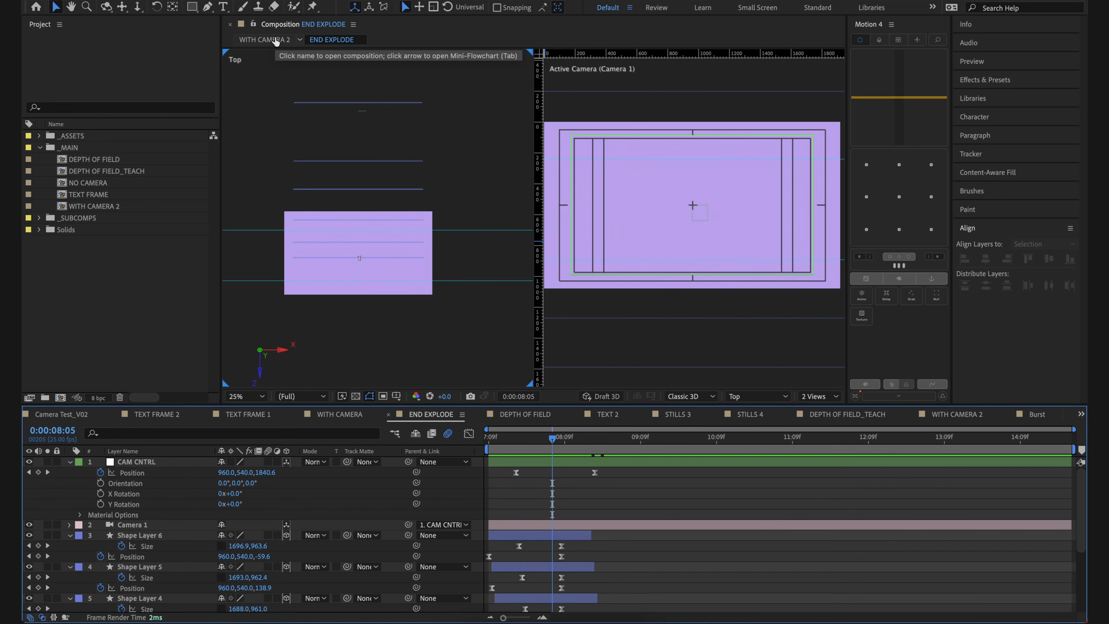
Step: Return to WITH CAMERA 2 and turn on Collapse Transformations for the END EXPLODE layer at 0:00:07:00
{"action": "left_click", "coordinate": [276, 40]}
{"action": "left_click", "coordinate": [716, 471]}
{"action": "left_click_drag", "start_coordinate": [705, 441], "coordinate": [661, 441]}
{"action": "left_click", "coordinate": [183, 496]}
{"action": "left_click", "coordinate": [186, 501]}
{"action": "left_click", "coordinate": [240, 504]}
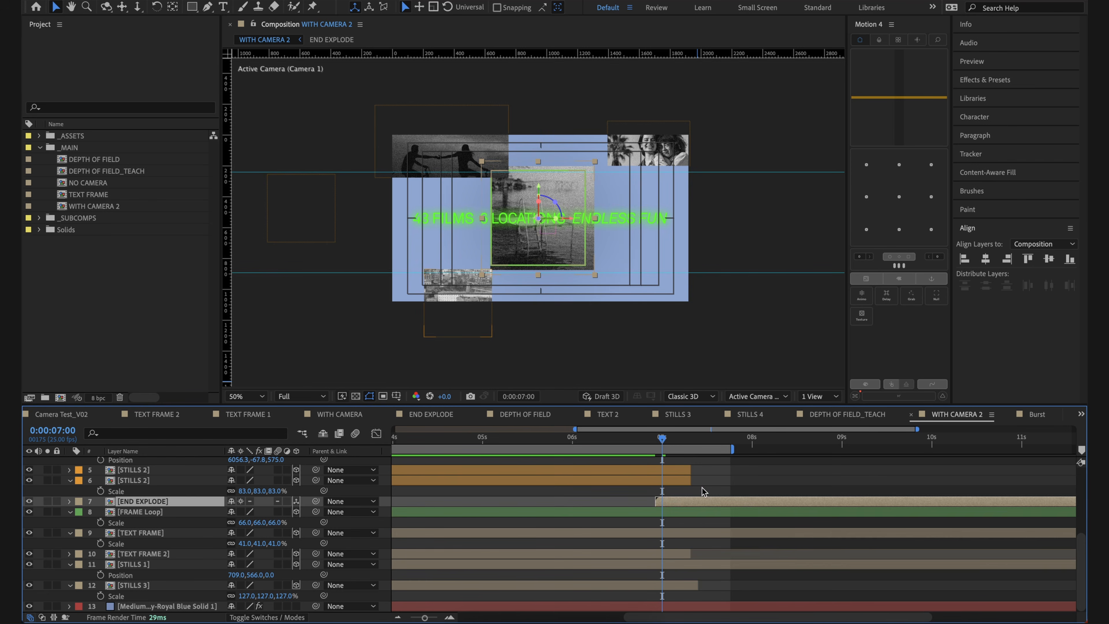
{"action": "left_click", "coordinate": [703, 491]}
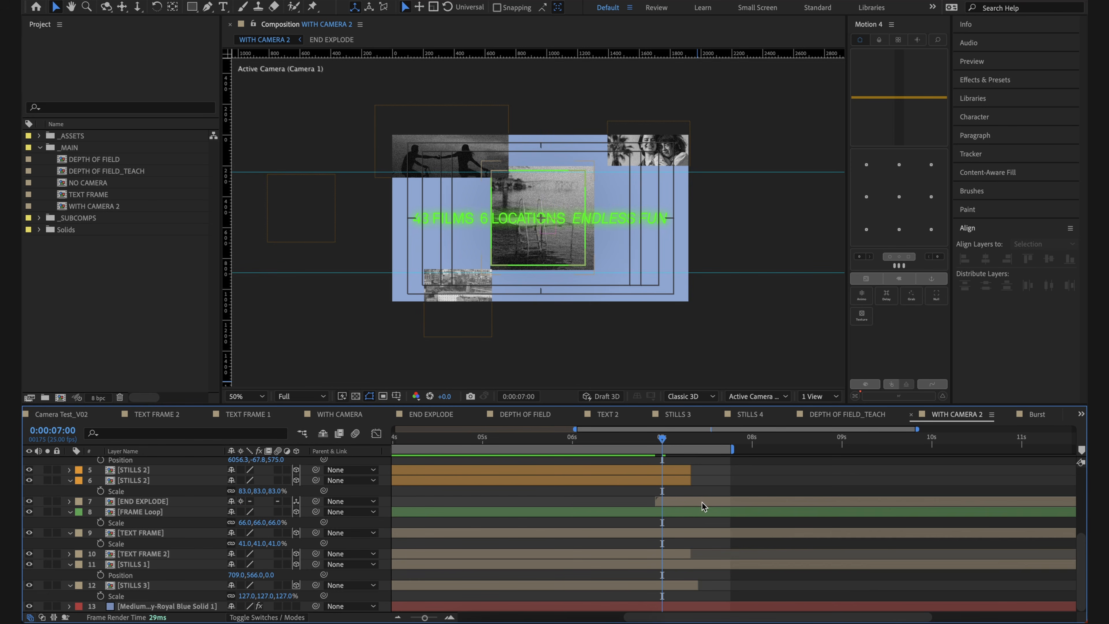
Step: Preview the transition with the collapsed END EXPLODE layer and inspect the frames at 0:00:07:03
{"action": "left_click", "coordinate": [701, 502]}
{"action": "scroll", "coordinate": [697, 489], "scroll_direction": "up", "scroll_amount": 5}
{"action": "mouse_move", "coordinate": [661, 441]}
{"action": "left_mouse_down"}
{"action": "mouse_move", "coordinate": [714, 456]}
{"action": "mouse_move", "coordinate": [671, 460]}
{"action": "left_mouse_up"}
{"action": "key", "text": "space"}
{"action": "left_click_drag", "start_coordinate": [762, 488], "coordinate": [567, 459]}
{"action": "left_click_drag", "start_coordinate": [918, 482], "coordinate": [720, 483]}
{"action": "left_click", "coordinate": [550, 442], "text": "shift"}
{"action": "left_click", "coordinate": [723, 517]}
{"action": "left_click_drag", "start_coordinate": [579, 443], "coordinate": [609, 445]}
Step: Nudge the END EXPLODE layer slightly along positive X at 0:00:07:03 to center its frames over the central still
{"action": "left_click", "coordinate": [622, 579]}
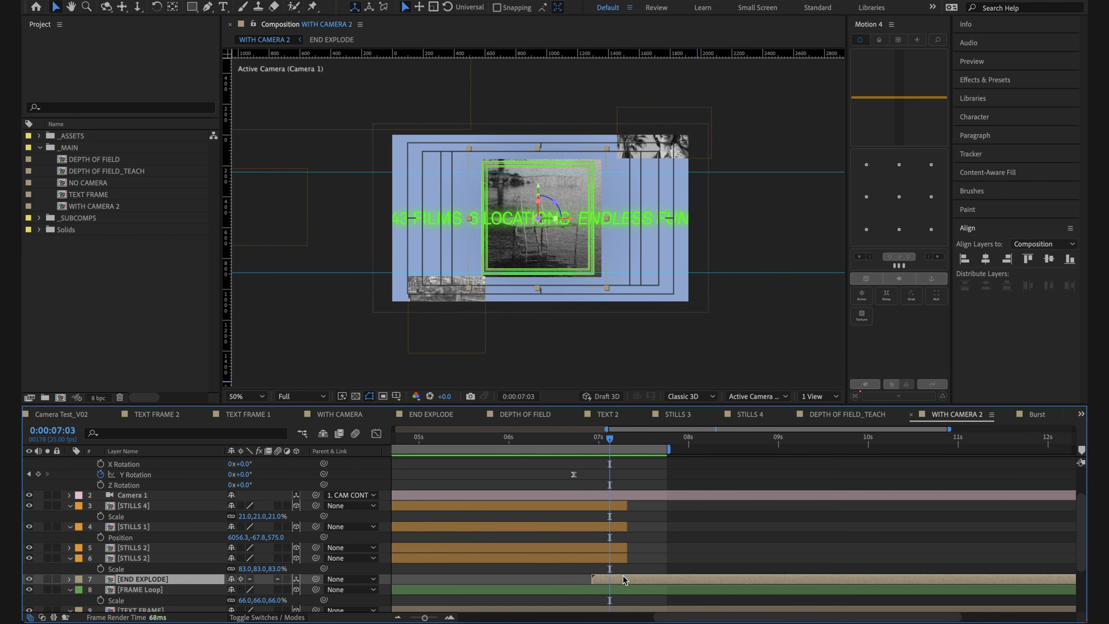
{"action": "left_click_drag", "start_coordinate": [574, 224], "coordinate": [581, 223]}
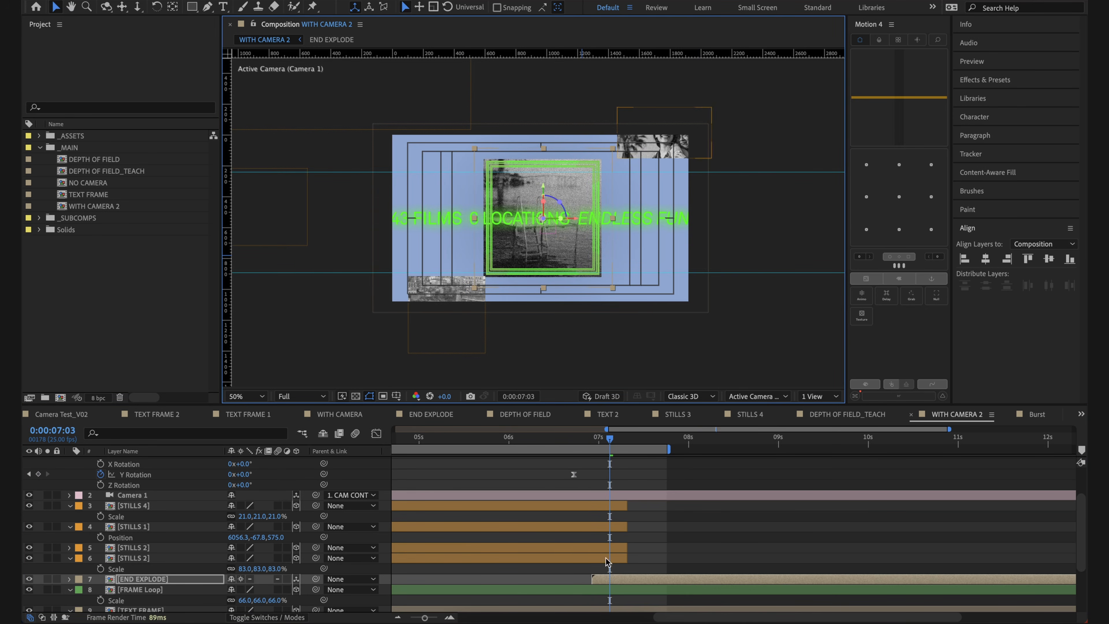
{"action": "scroll", "coordinate": [611, 446], "scroll_direction": "up", "scroll_amount": 3}
{"action": "mouse_move", "coordinate": [609, 444]}
{"action": "left_mouse_down"}
{"action": "mouse_move", "coordinate": [598, 445]}
{"action": "mouse_move", "coordinate": [626, 443]}
{"action": "mouse_move", "coordinate": [609, 443]}
{"action": "left_mouse_up"}
{"action": "left_click", "coordinate": [631, 483]}
{"action": "left_click", "coordinate": [614, 463]}
{"action": "left_click", "coordinate": [425, 149]}
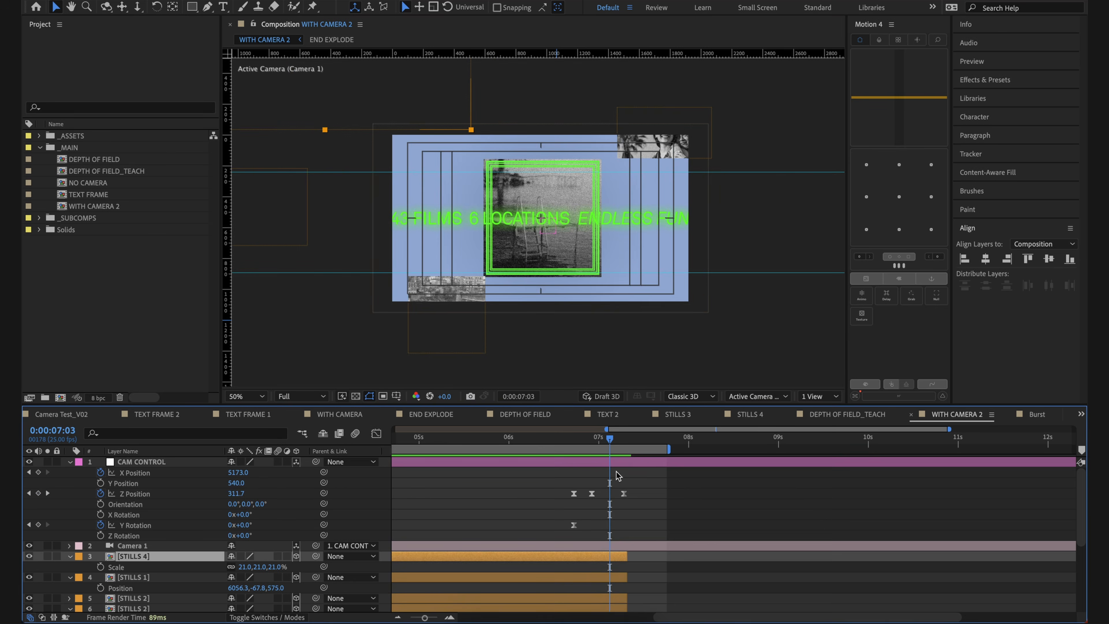
Step: Inspect END EXPLODE at its first CAM CNTRL Position keyframe, 0:00:07:18, and go back to WITH CAMERA 2
{"action": "scroll", "coordinate": [621, 480], "scroll_direction": "down", "scroll_amount": 2}
{"action": "left_click", "coordinate": [631, 578]}
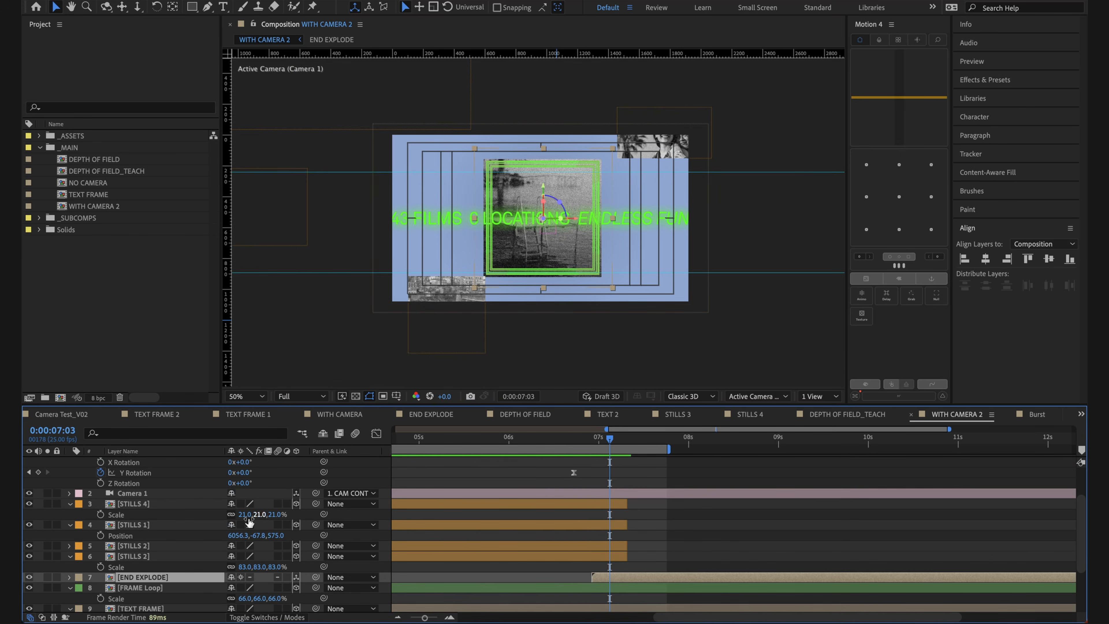
{"action": "double_click", "coordinate": [193, 580]}
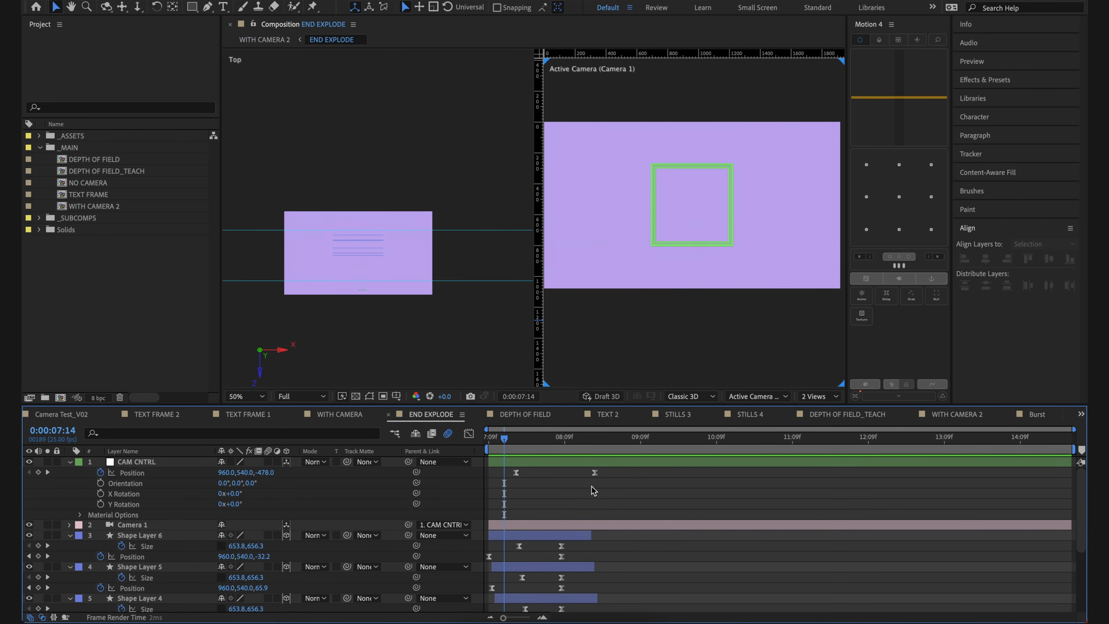
{"action": "left_click_drag", "start_coordinate": [597, 439], "coordinate": [519, 368]}
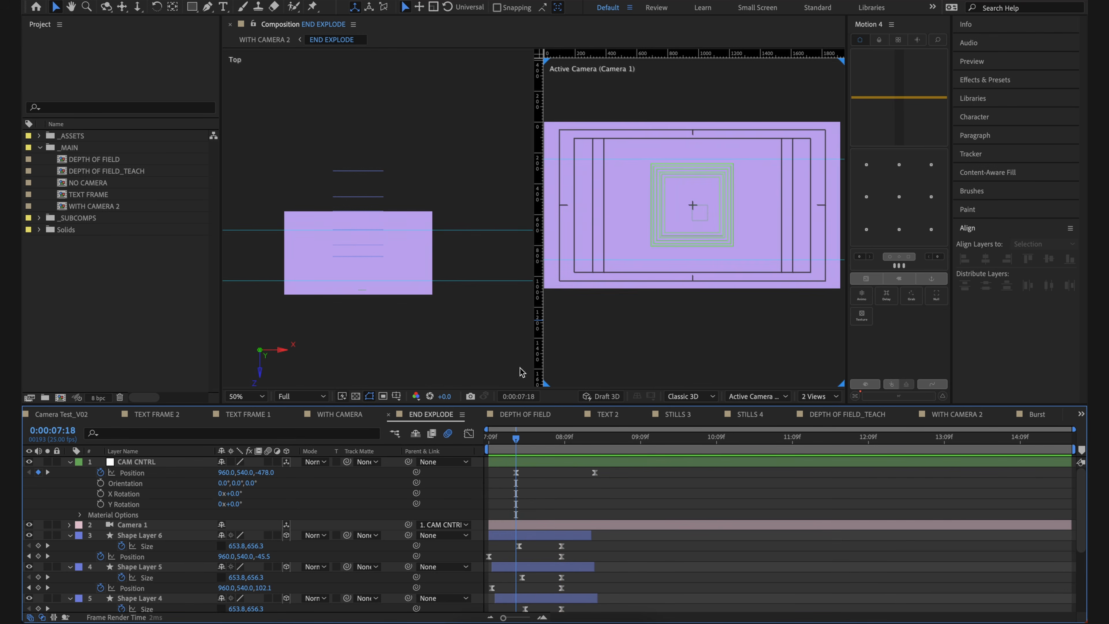
{"action": "left_click", "coordinate": [281, 38]}
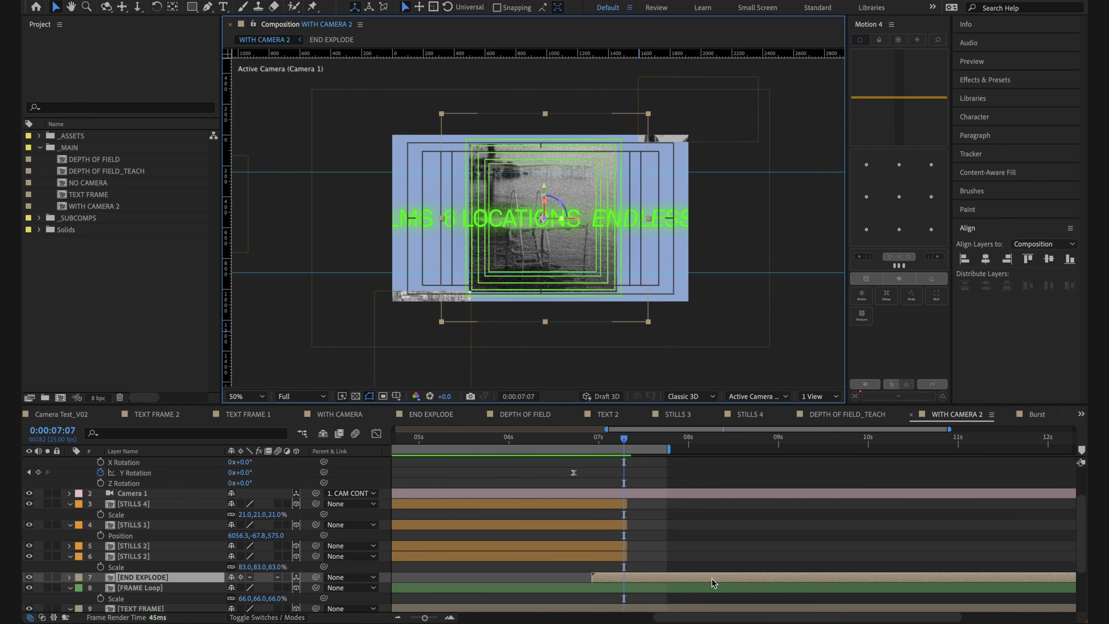
Step: Turn off Collapse Transformations for the END EXPLODE layer and preview the transition from 0:00:06:17
{"action": "left_click", "coordinate": [241, 576]}
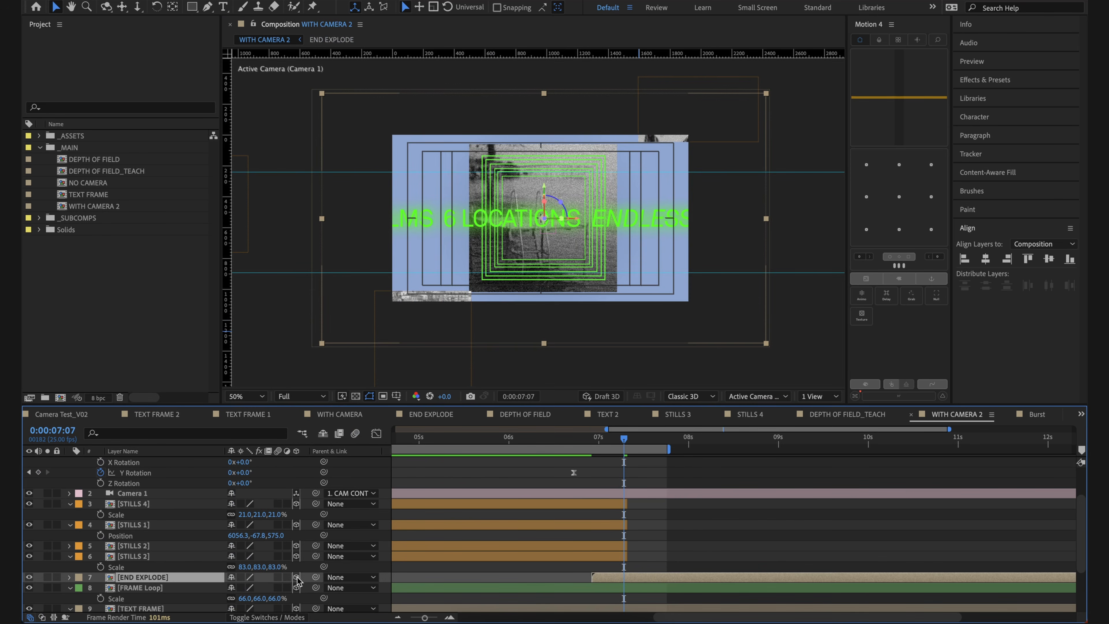
{"action": "scroll", "coordinate": [494, 523], "scroll_direction": "up", "scroll_amount": 2}
{"action": "left_click_drag", "start_coordinate": [613, 441], "coordinate": [570, 441]}
{"action": "key", "text": "space"}
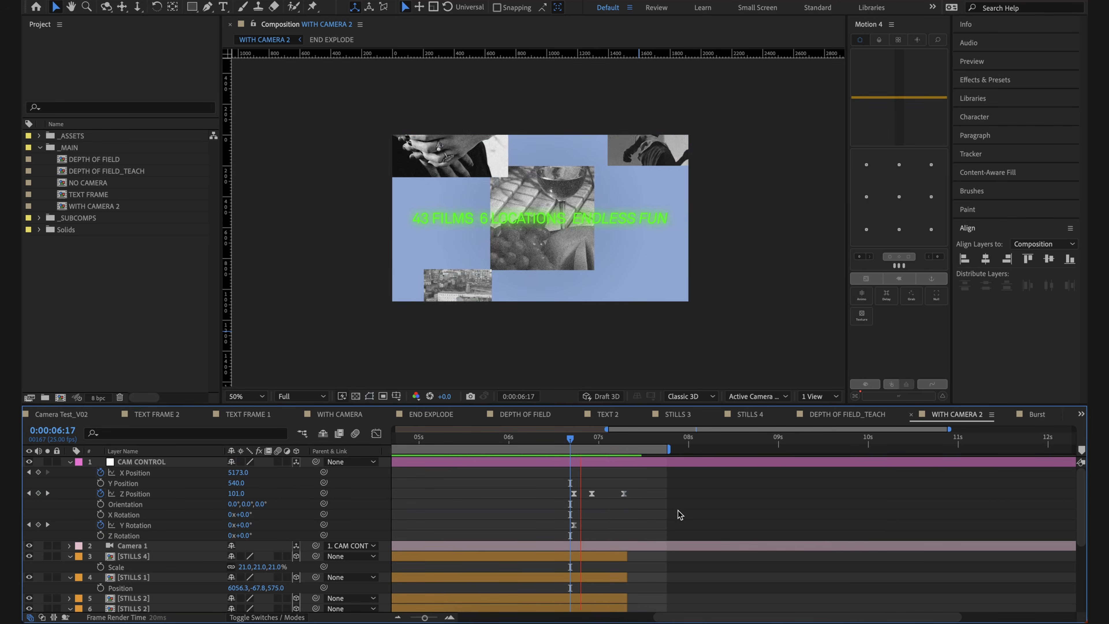
{"action": "key", "text": "space"}
Step: At 0:00:06:23, scale the END EXPLODE layer to 135% to match its frame to the central still
{"action": "scroll", "coordinate": [676, 508], "scroll_direction": "down", "scroll_amount": 1}
{"action": "scroll", "coordinate": [676, 508], "scroll_direction": "left", "scroll_amount": 1}
{"action": "left_click_drag", "start_coordinate": [584, 441], "coordinate": [602, 440]}
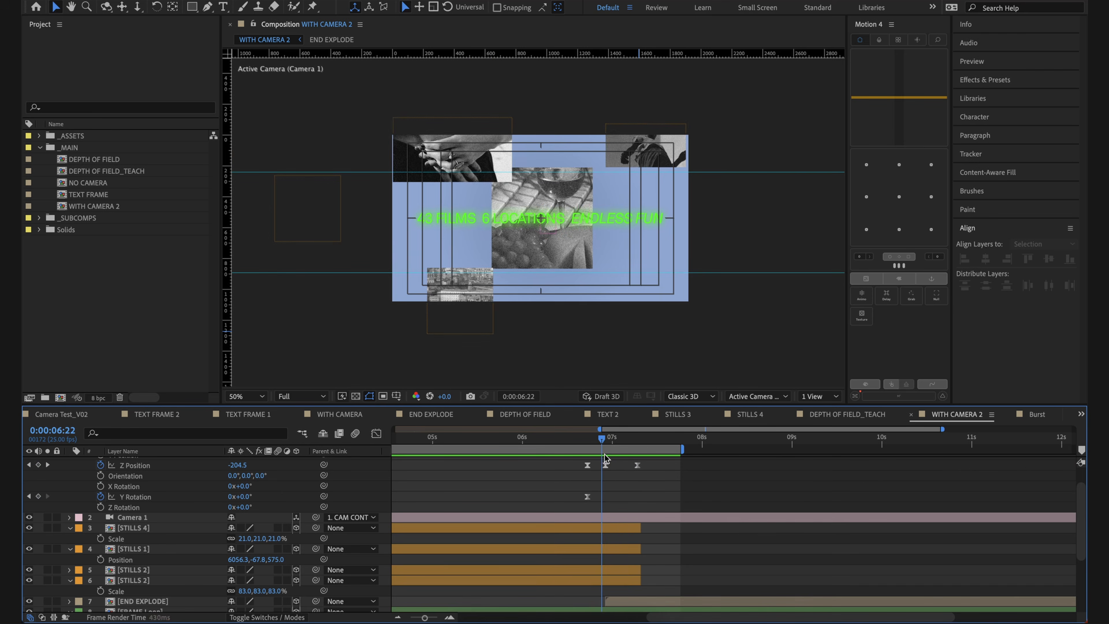
{"action": "scroll", "coordinate": [627, 539], "scroll_direction": "down", "scroll_amount": 3}
{"action": "left_click", "coordinate": [627, 549]}
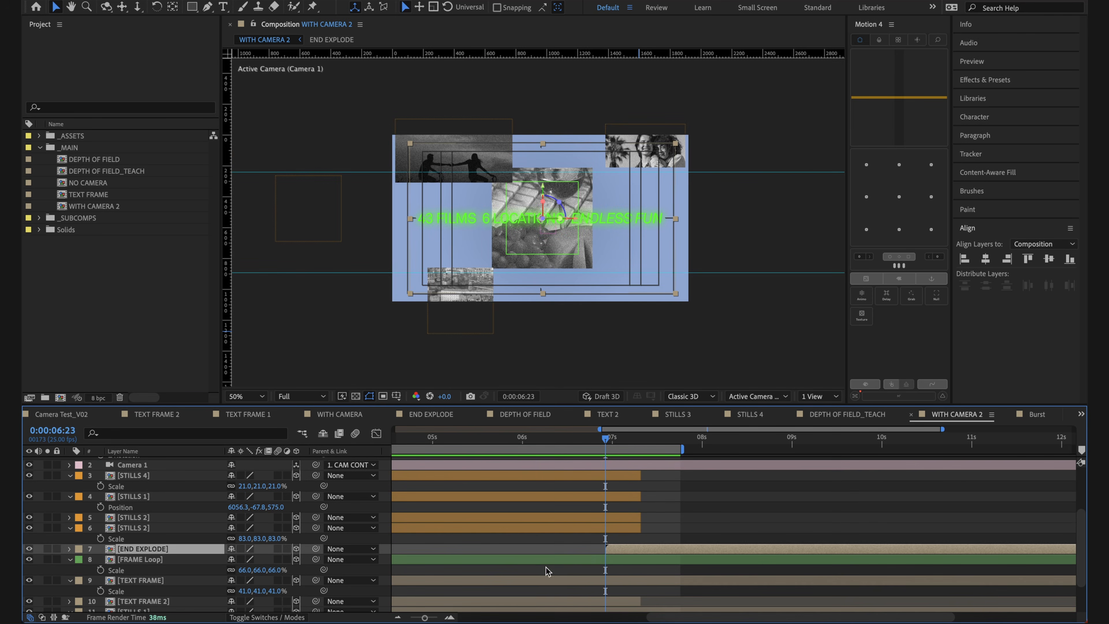
{"action": "key", "text": "s"}
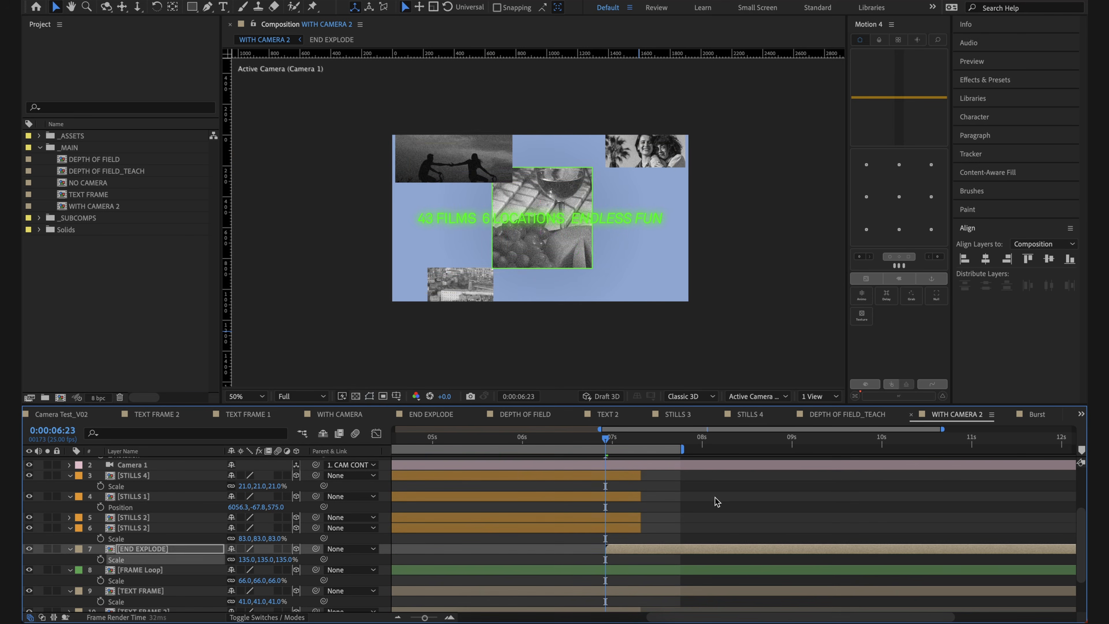
Step: Preview the rescaled END EXPLODE transition, then play the WITH CAMERA 2 animation again
{"action": "left_click", "coordinate": [716, 502]}
{"action": "key", "text": "space"}
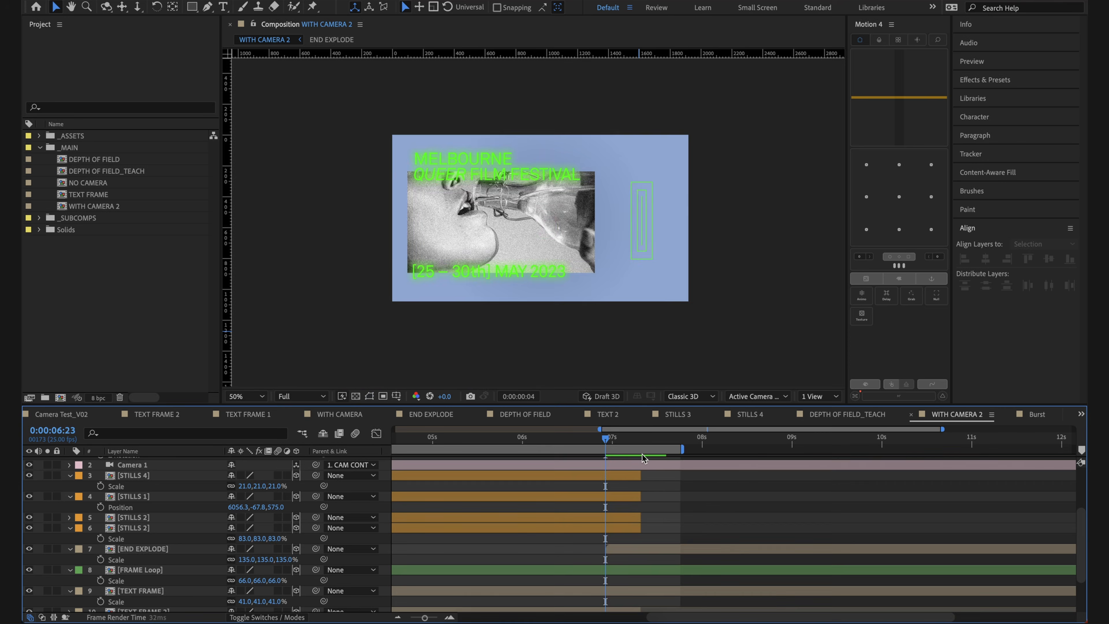
{"action": "key", "text": "space"}
{"action": "left_click_drag", "start_coordinate": [624, 510], "coordinate": [458, 537]}
{"action": "left_click", "coordinate": [764, 438]}
{"action": "key", "text": "space"}
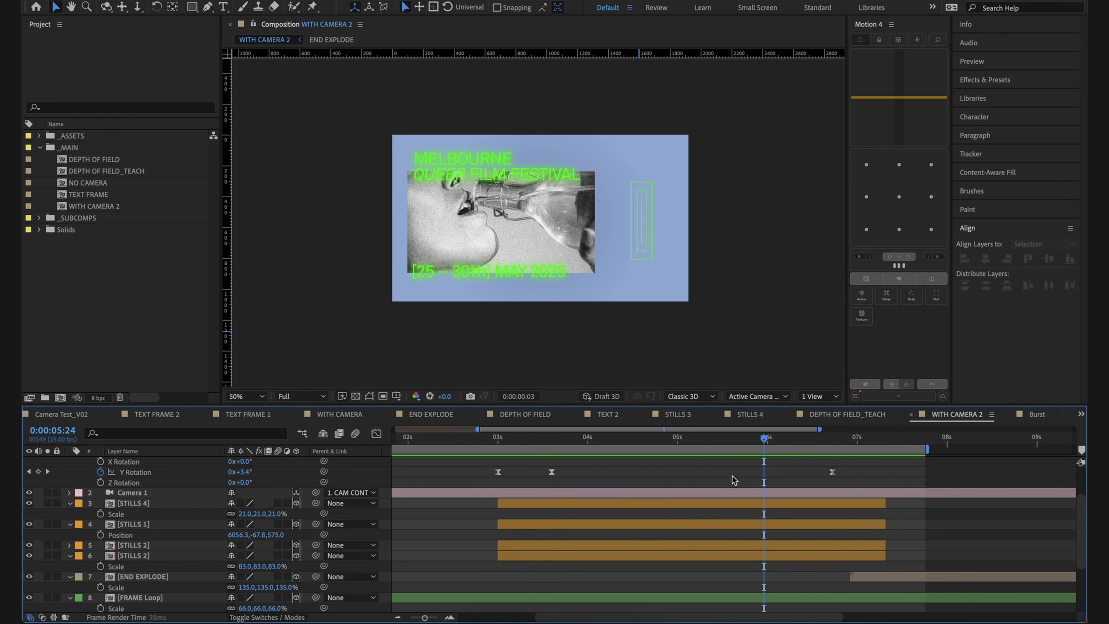
{"action": "key", "text": "space"}
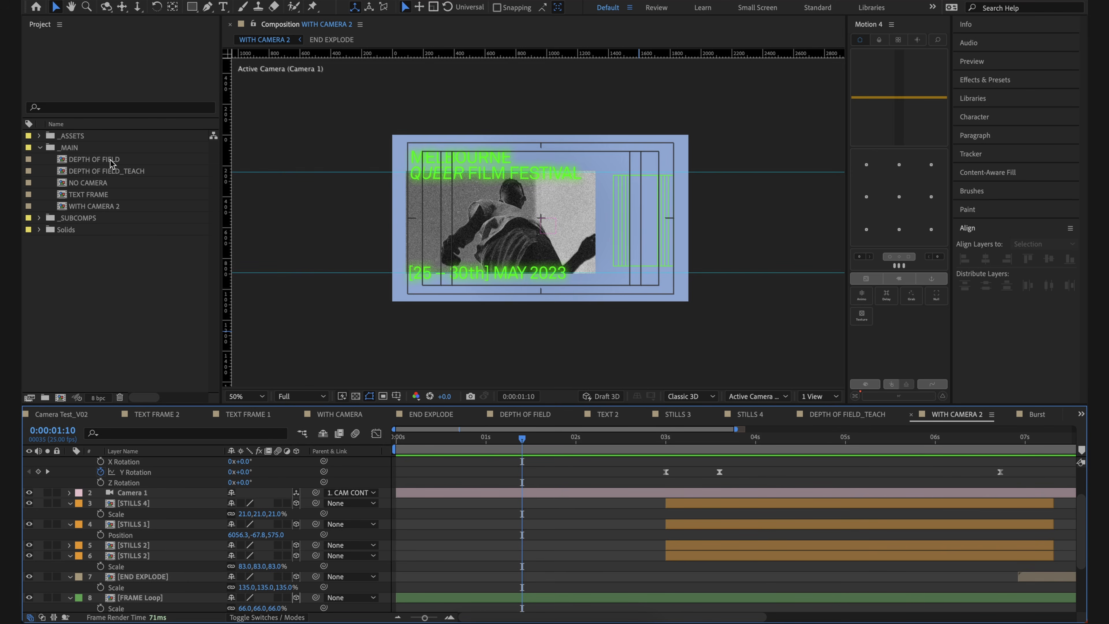
Step: Open the DEPTH OF FIELD_TEACH composition and display it at 100% magnification and Full resolution
{"action": "left_click", "coordinate": [111, 163]}
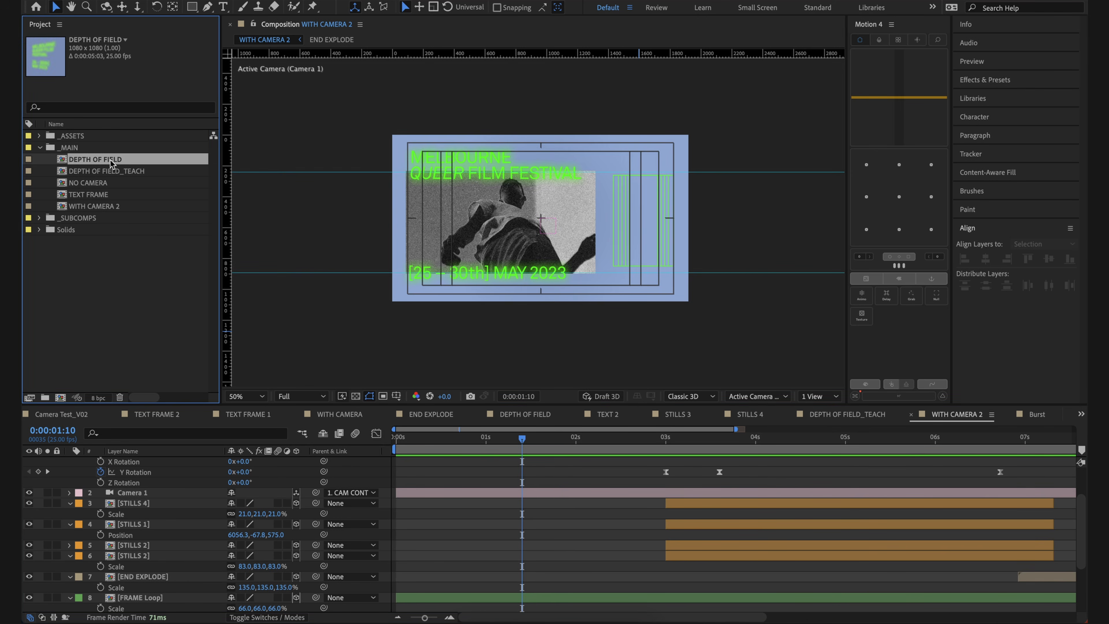
{"action": "double_click", "coordinate": [113, 172]}
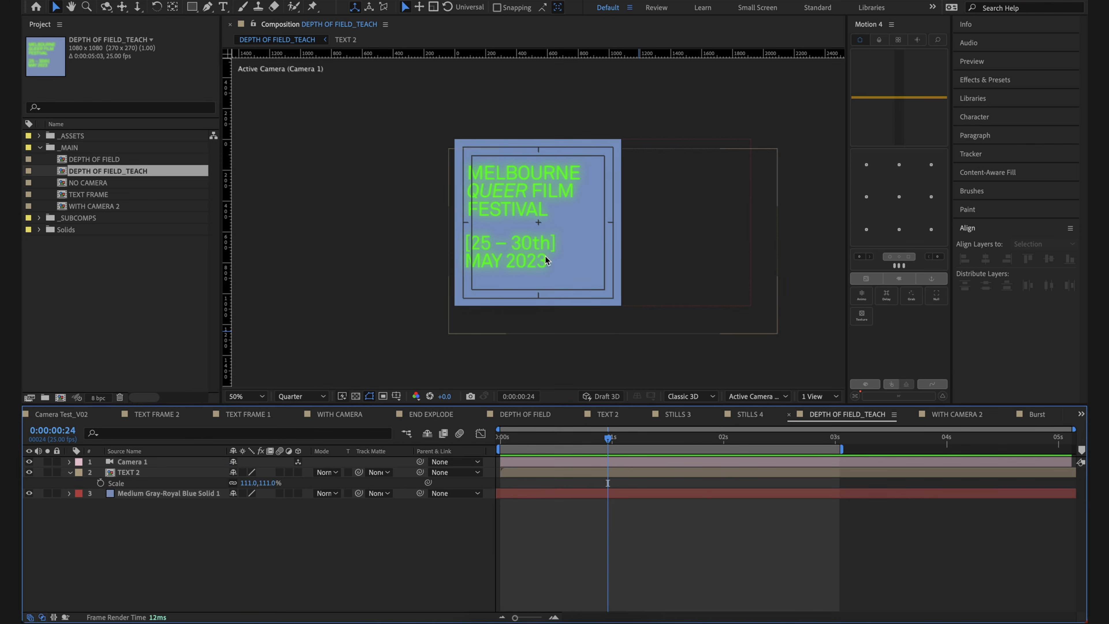
{"action": "left_click", "coordinate": [545, 258]}
{"action": "left_click", "coordinate": [140, 535]}
{"action": "key", "text": "period"}
{"action": "left_click", "coordinate": [446, 269]}
{"action": "left_click", "coordinate": [328, 397]}
{"action": "left_click", "coordinate": [320, 426]}
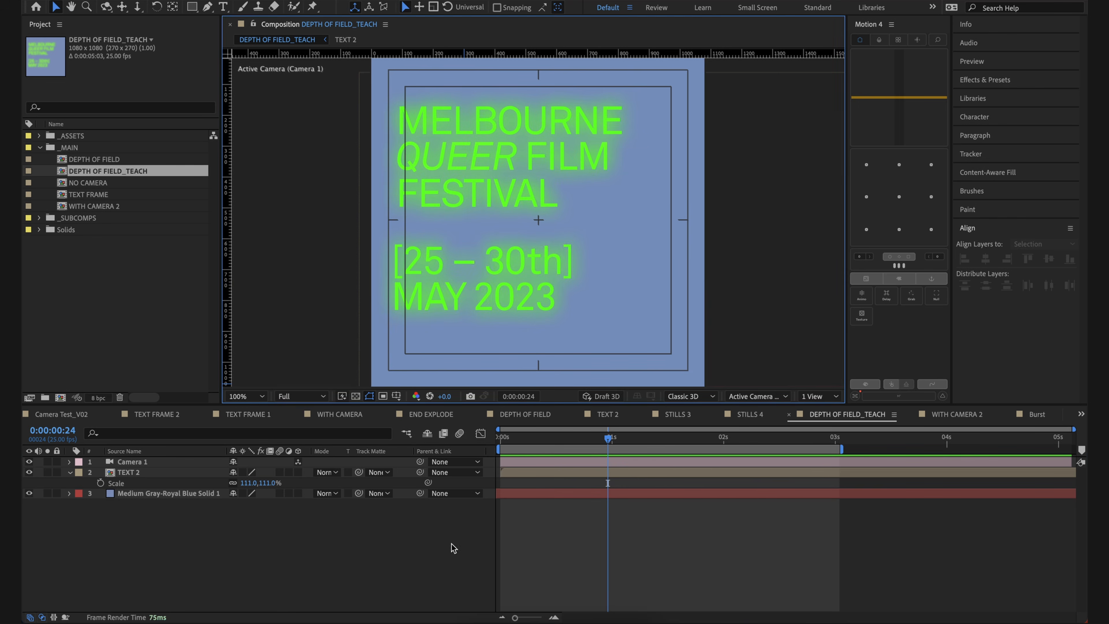
Step: Preview the DEPTH OF FIELD_TEACH text layout and return to 0:00:00:00
{"action": "left_click", "coordinate": [157, 474]}
{"action": "left_click", "coordinate": [179, 527]}
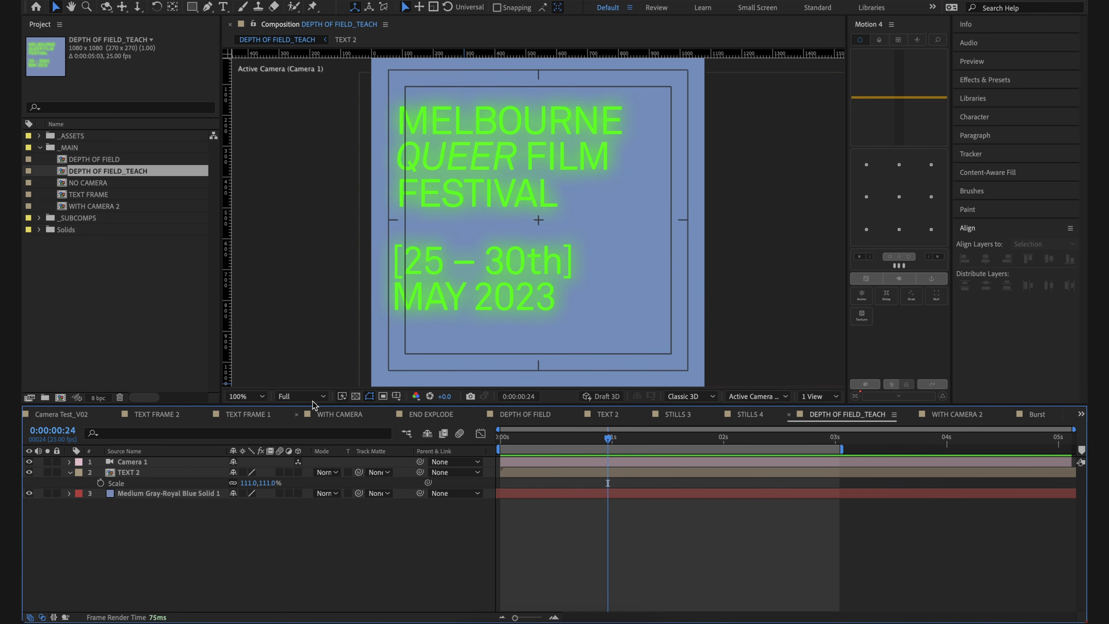
{"action": "key", "text": "comma"}
{"action": "left_click", "coordinate": [542, 258]}
{"action": "key", "text": "period"}
{"action": "key", "text": "space"}
{"action": "key", "text": "space"}
{"action": "key", "text": "Home"}
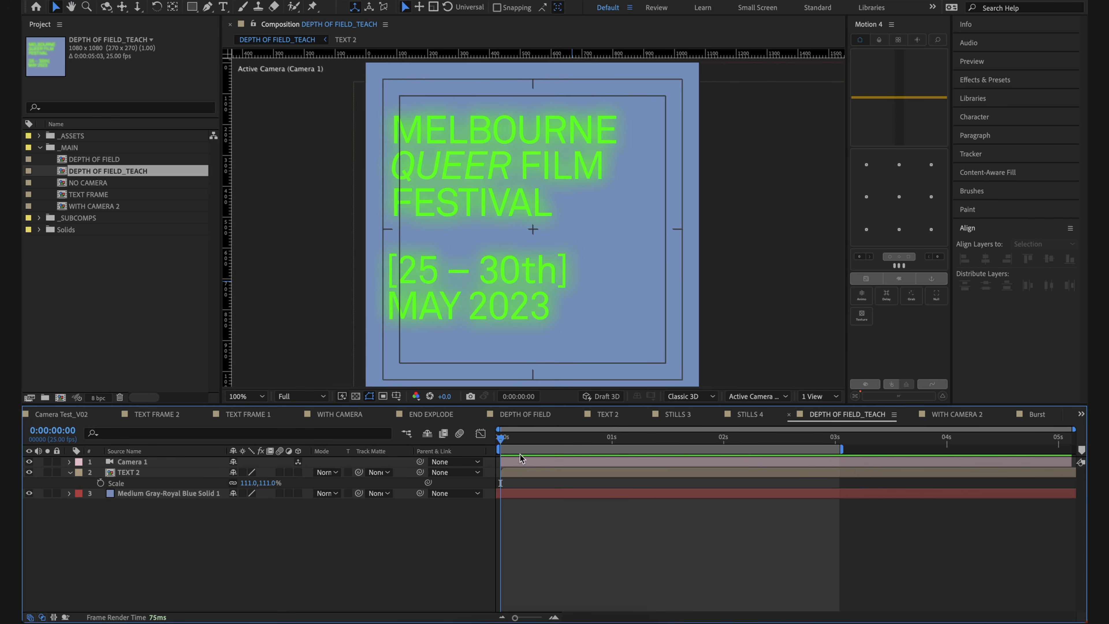
Step: Make the TEXT 2 layer a 3D layer
{"action": "left_click", "coordinate": [526, 475]}
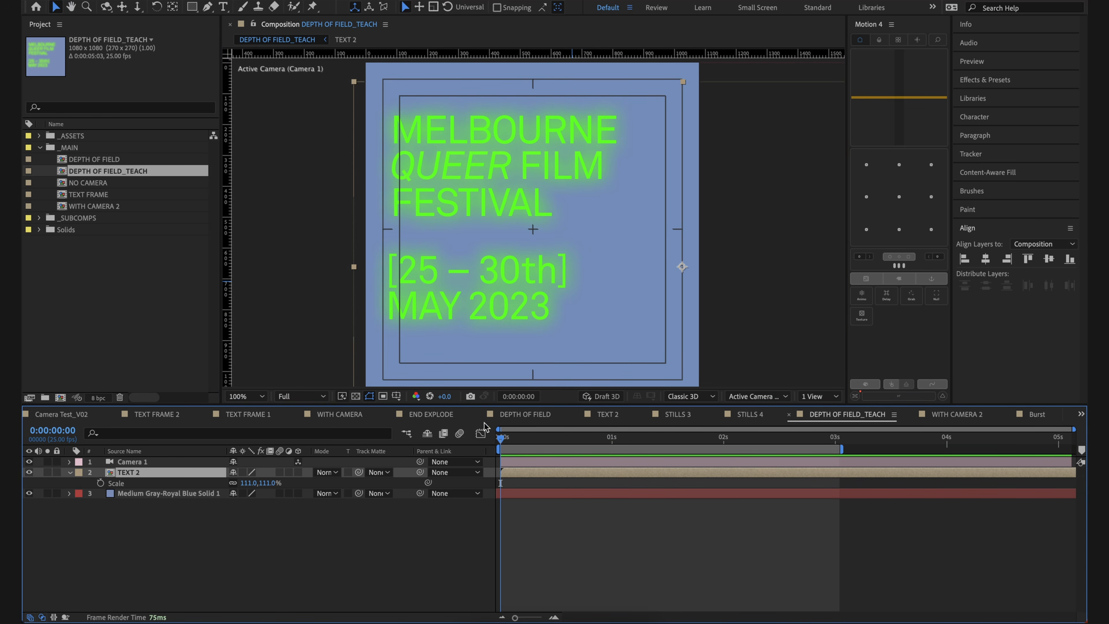
{"action": "left_click", "coordinate": [270, 536]}
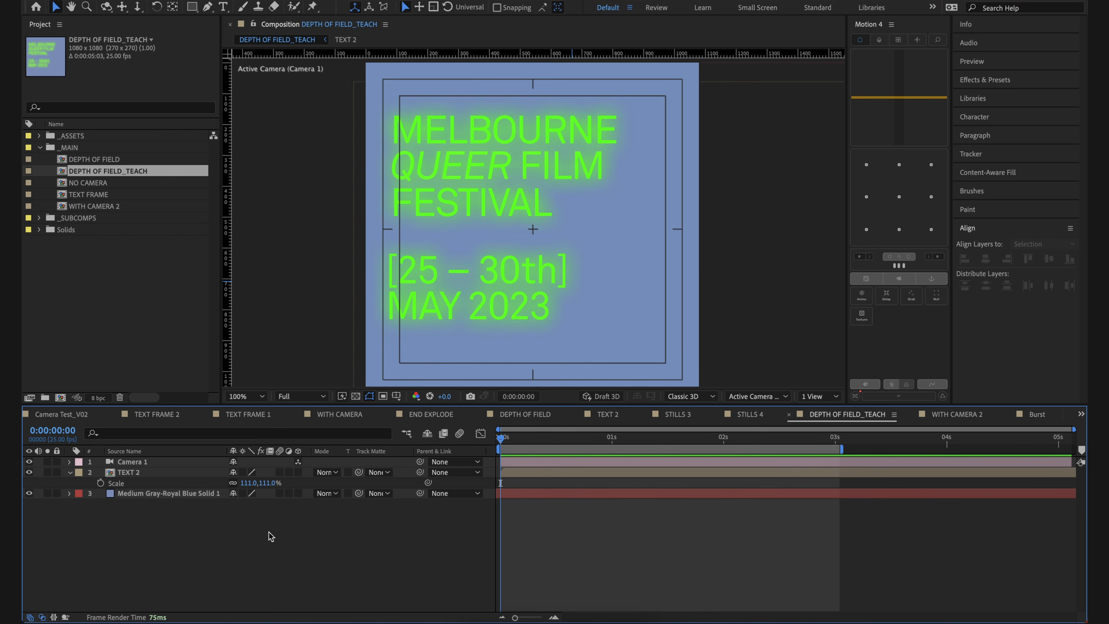
{"action": "left_click", "coordinate": [298, 472]}
Step: Reveal Camera 1's Focus Distance keyframes together with its Aperture, Blur Level and Iris Shape options
{"action": "left_click", "coordinate": [597, 464]}
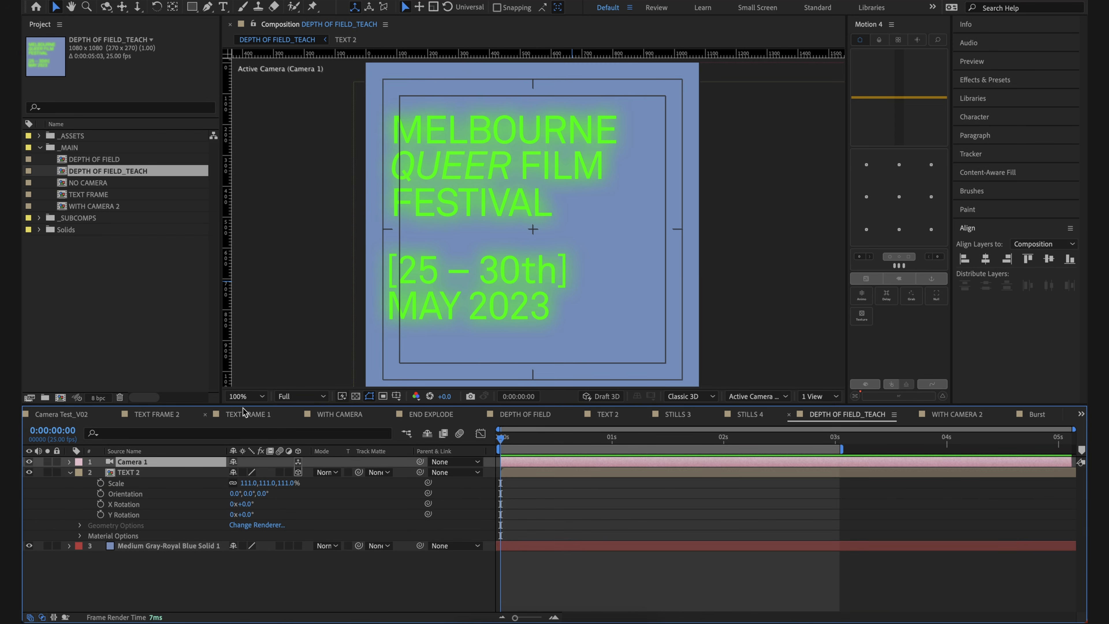
{"action": "key", "text": "u"}
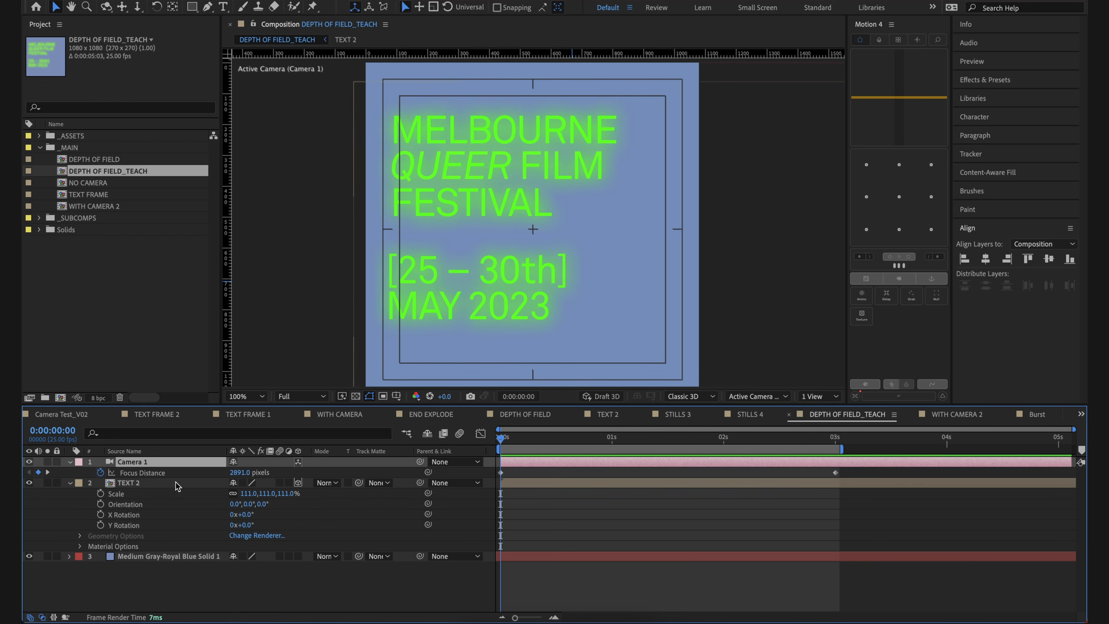
{"action": "key", "text": "a"}
{"action": "key", "text": "a"}
{"action": "left_click", "coordinate": [641, 506]}
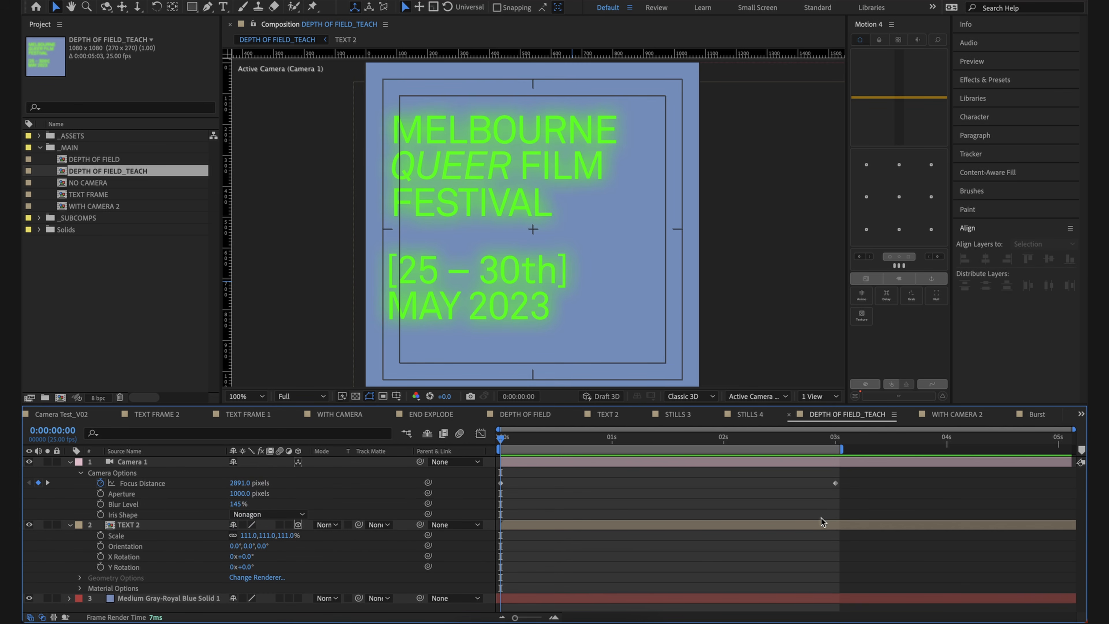
Step: Delete Camera 1's Focus Distance keyframes, then check its full Camera Options and collapse them
{"action": "left_click_drag", "start_coordinate": [859, 507], "coordinate": [452, 463]}
{"action": "key", "text": "Delete"}
{"action": "left_click", "coordinate": [636, 503]}
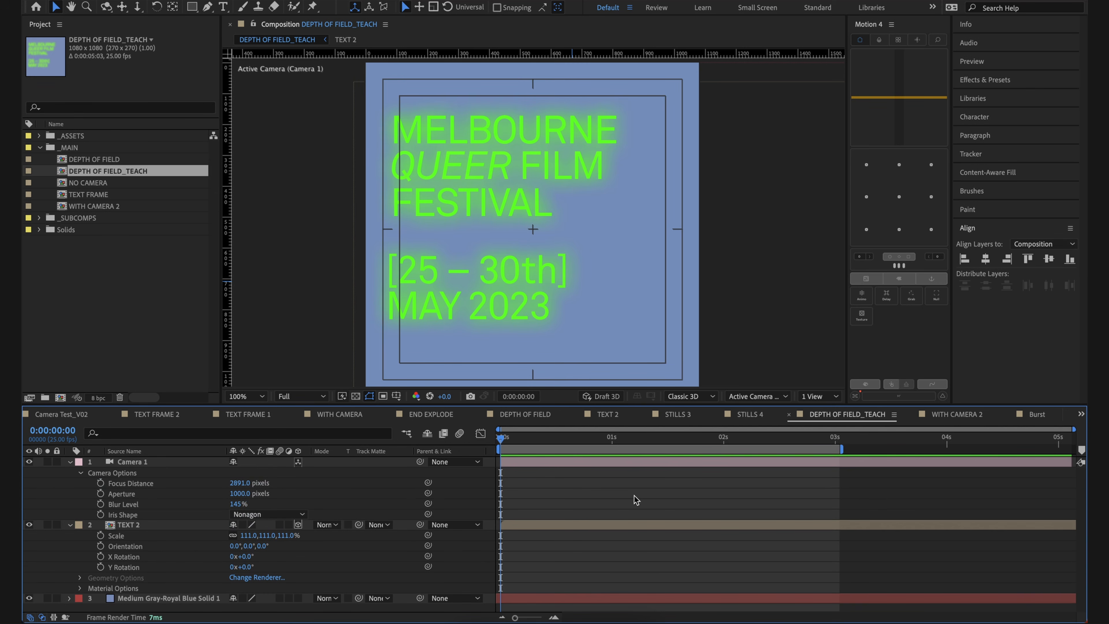
{"action": "left_click", "coordinate": [173, 464]}
{"action": "left_click", "coordinate": [81, 473]}
{"action": "left_click", "coordinate": [81, 473]}
{"action": "scroll", "coordinate": [117, 481], "scroll_direction": "down", "scroll_amount": 1}
{"action": "scroll", "coordinate": [113, 479], "scroll_direction": "up", "scroll_amount": 1}
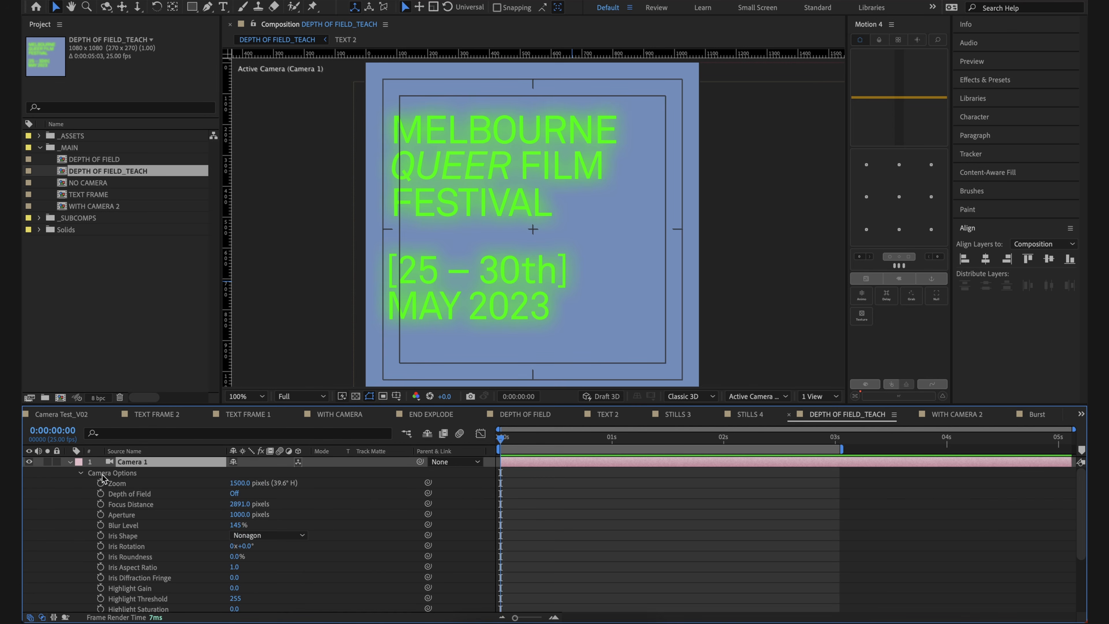
{"action": "left_click", "coordinate": [81, 473]}
Step: Reveal the TEXT 2 layer's rotation properties and set its Y Rotation to 46°
{"action": "left_click", "coordinate": [124, 483]}
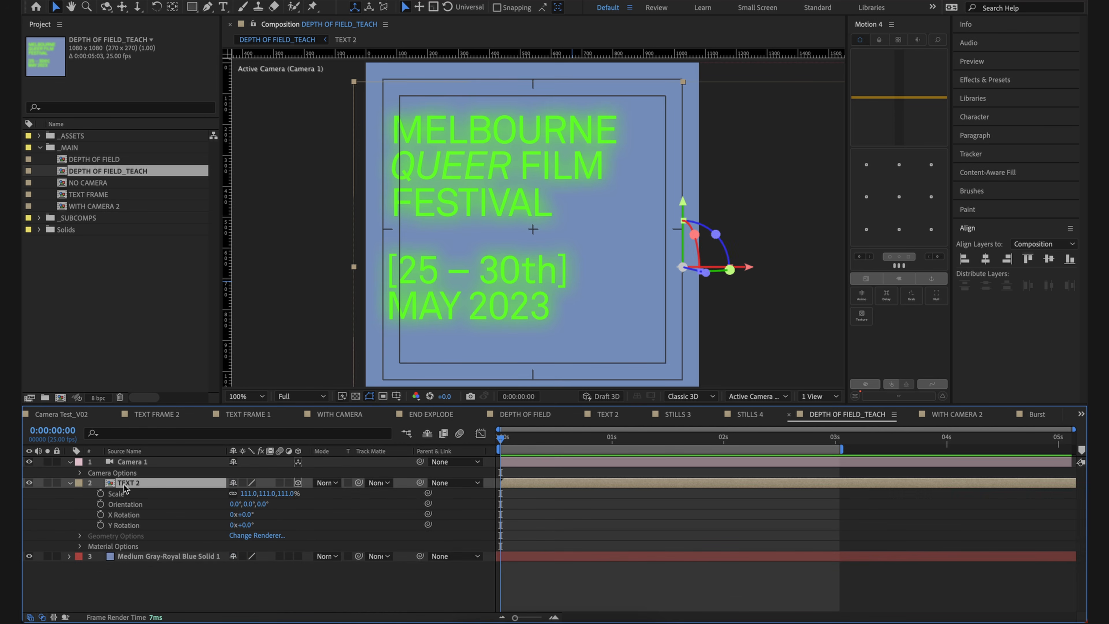
{"action": "key", "text": "r"}
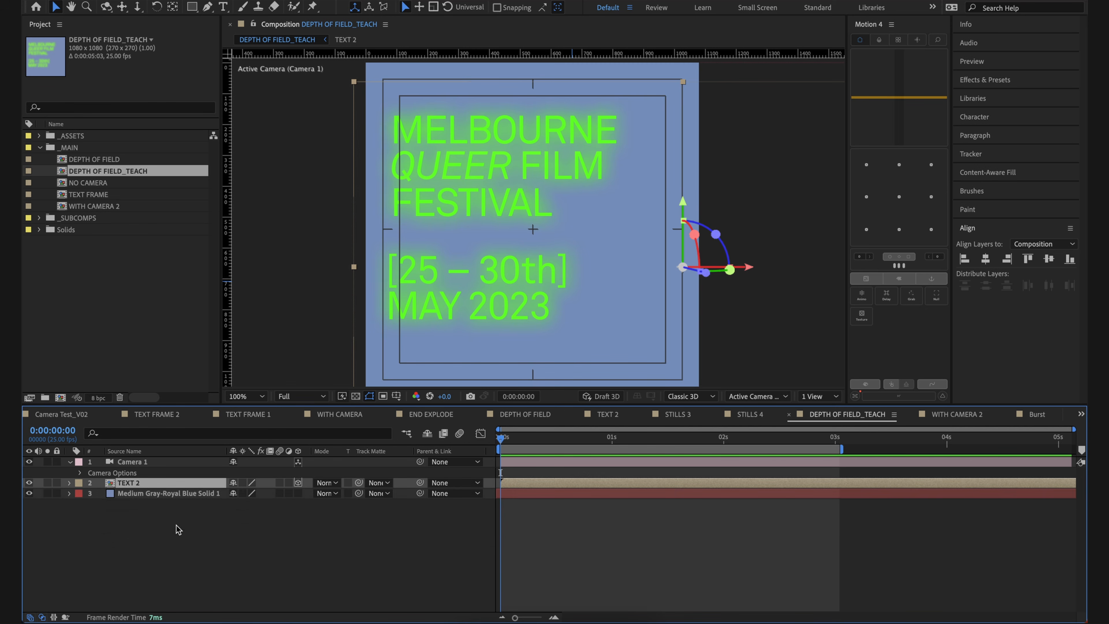
{"action": "key", "text": "r"}
{"action": "left_click_drag", "start_coordinate": [251, 517], "coordinate": [282, 519]}
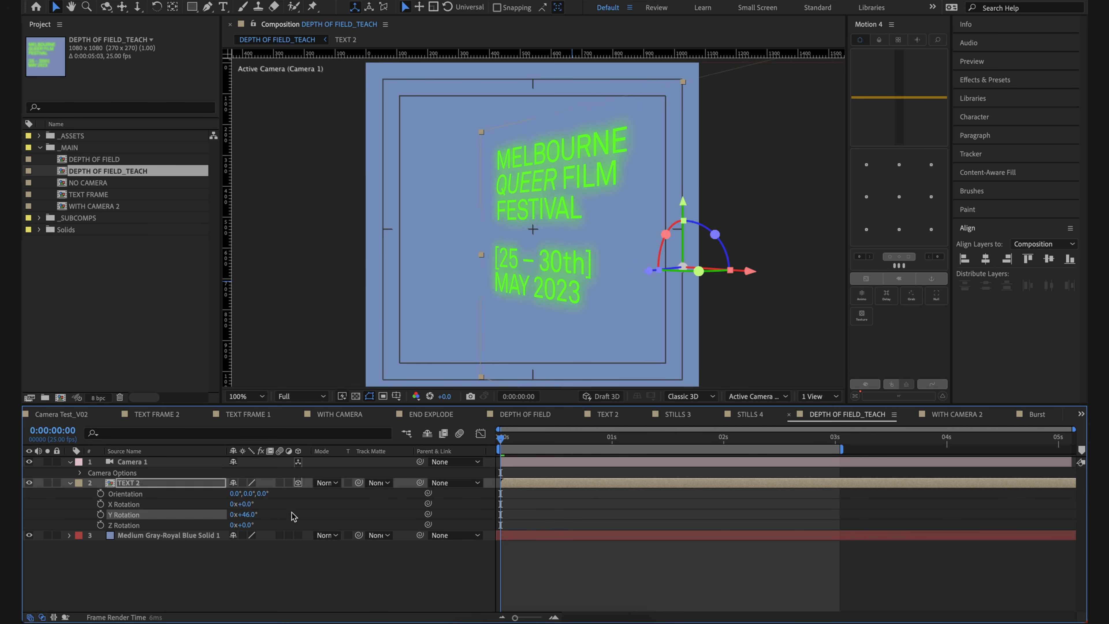
Step: Scale the TEXT 2 layer to 181% and reposition the text so it fits within the frame
{"action": "scroll", "coordinate": [548, 226], "scroll_direction": "down", "scroll_amount": 2}
{"action": "key", "text": "s"}
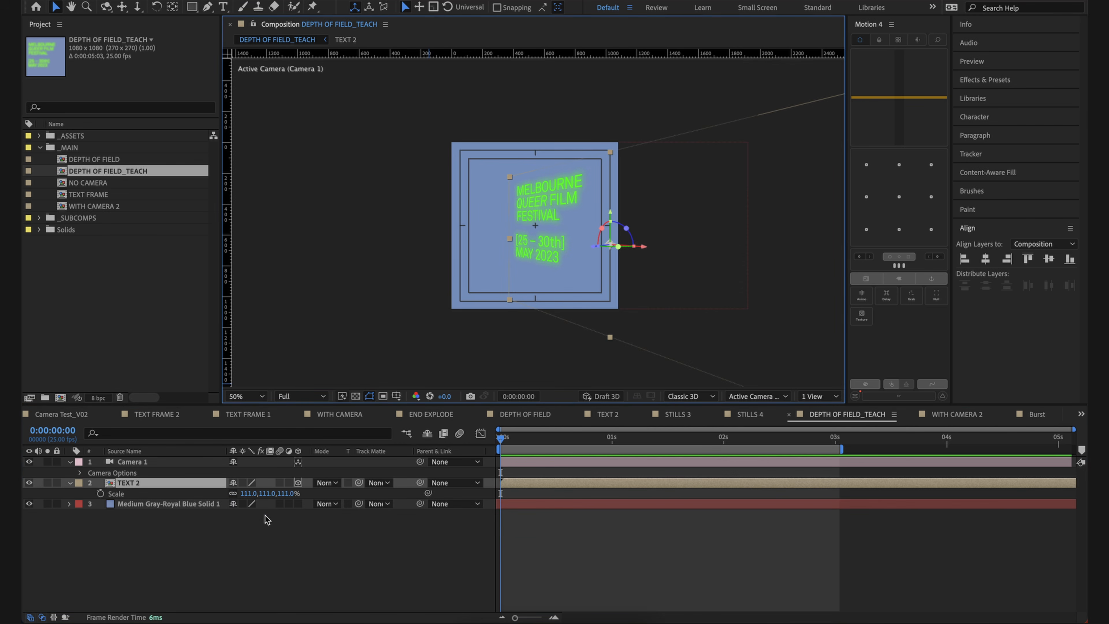
{"action": "left_click_drag", "start_coordinate": [288, 493], "coordinate": [309, 487]}
{"action": "key", "text": "super+shift+a"}
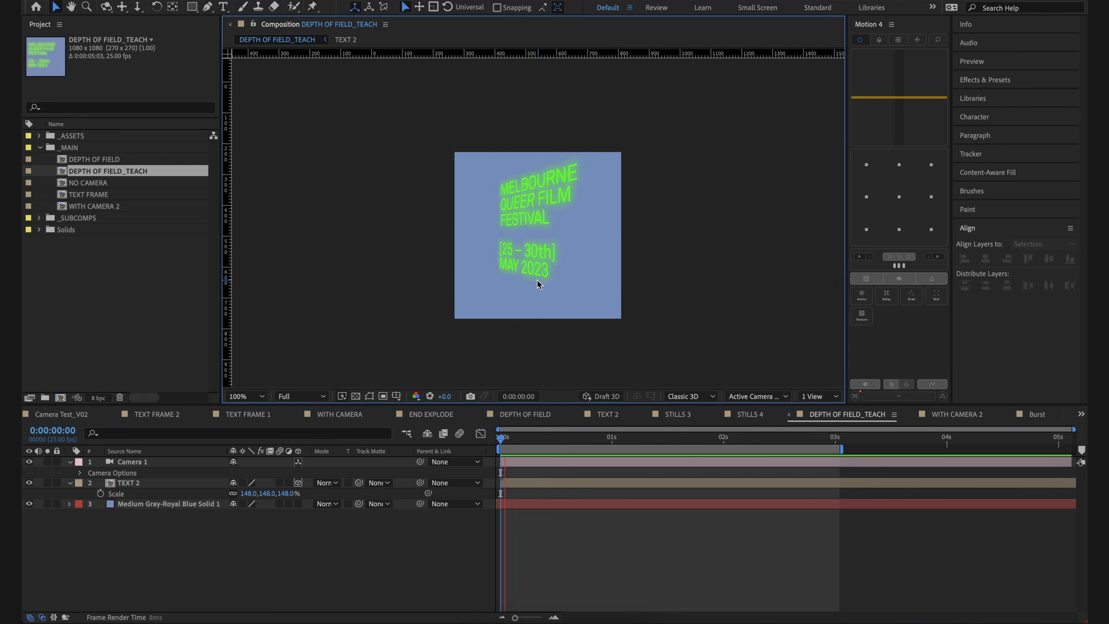
{"action": "scroll", "coordinate": [537, 280], "scroll_direction": "up", "scroll_amount": 2}
{"action": "left_click_drag", "start_coordinate": [286, 492], "coordinate": [277, 504]}
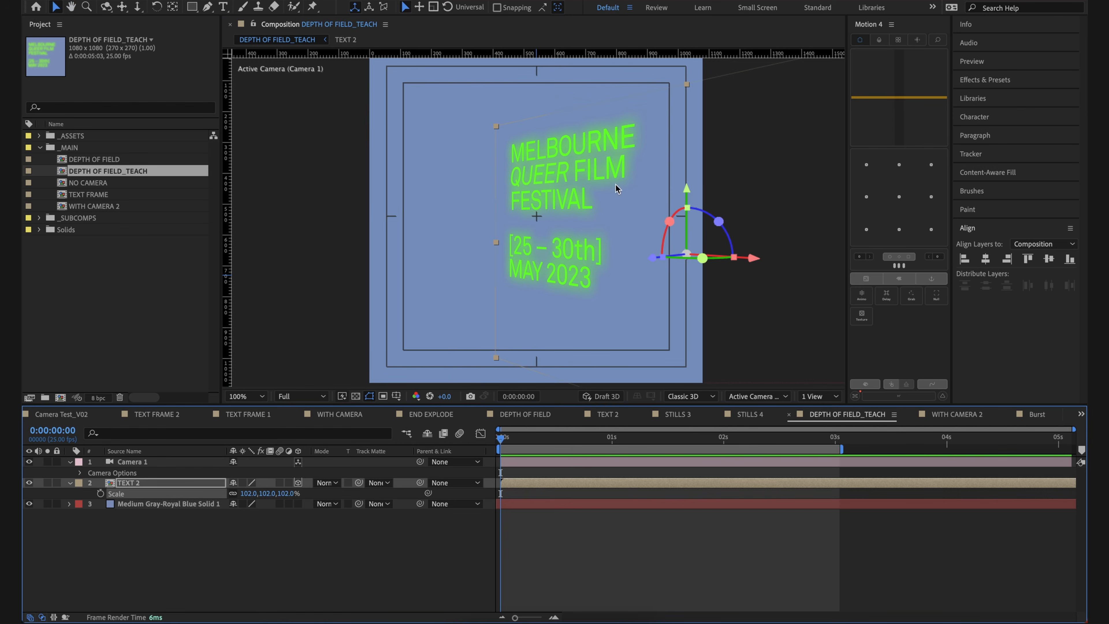
{"action": "left_click_drag", "start_coordinate": [284, 497], "coordinate": [327, 492]}
{"action": "left_click_drag", "start_coordinate": [527, 242], "coordinate": [545, 258]}
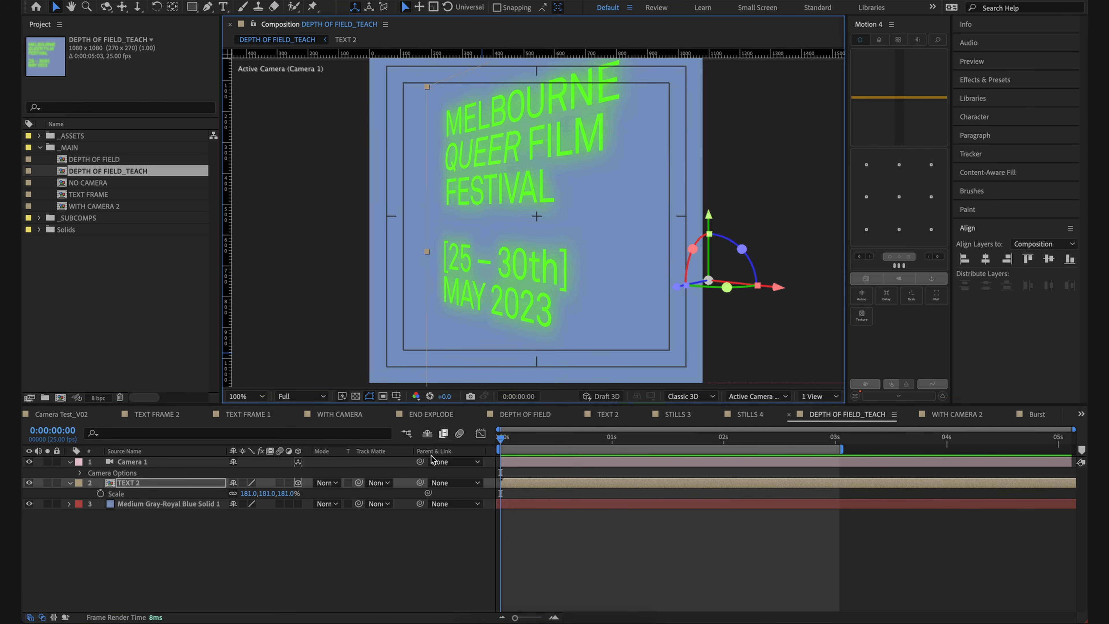
Step: Try larger Scale values on TEXT 2, including 213%, and undo them
{"action": "left_click_drag", "start_coordinate": [288, 494], "coordinate": [432, 494]}
{"action": "key", "text": "period"}
{"action": "key", "text": "comma"}
{"action": "key", "text": "ctrl+z"}
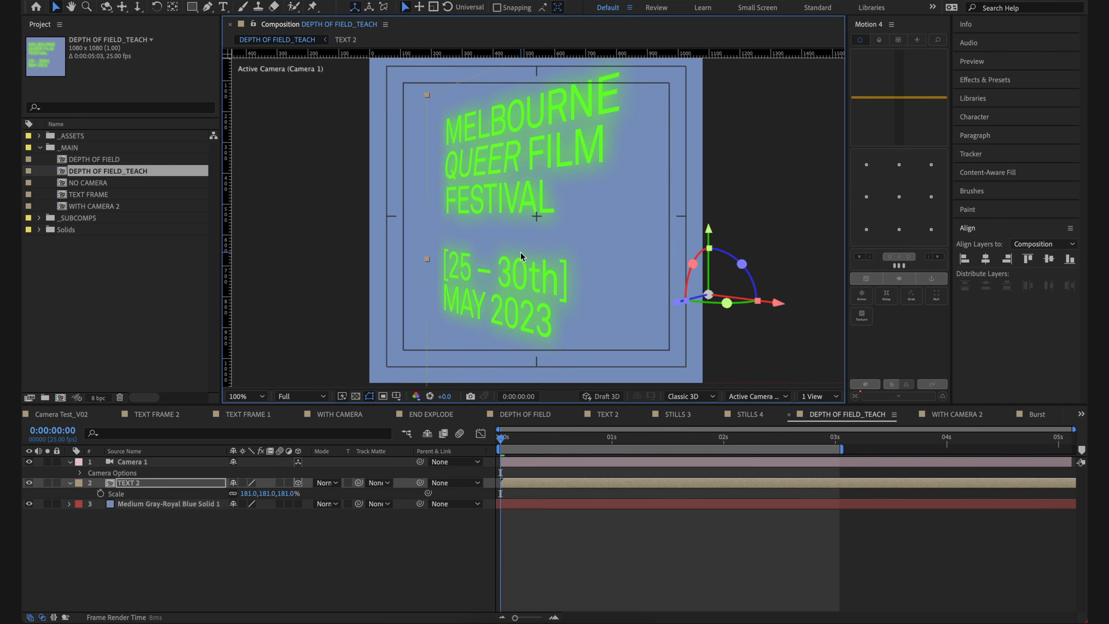
{"action": "left_click", "coordinate": [524, 549]}
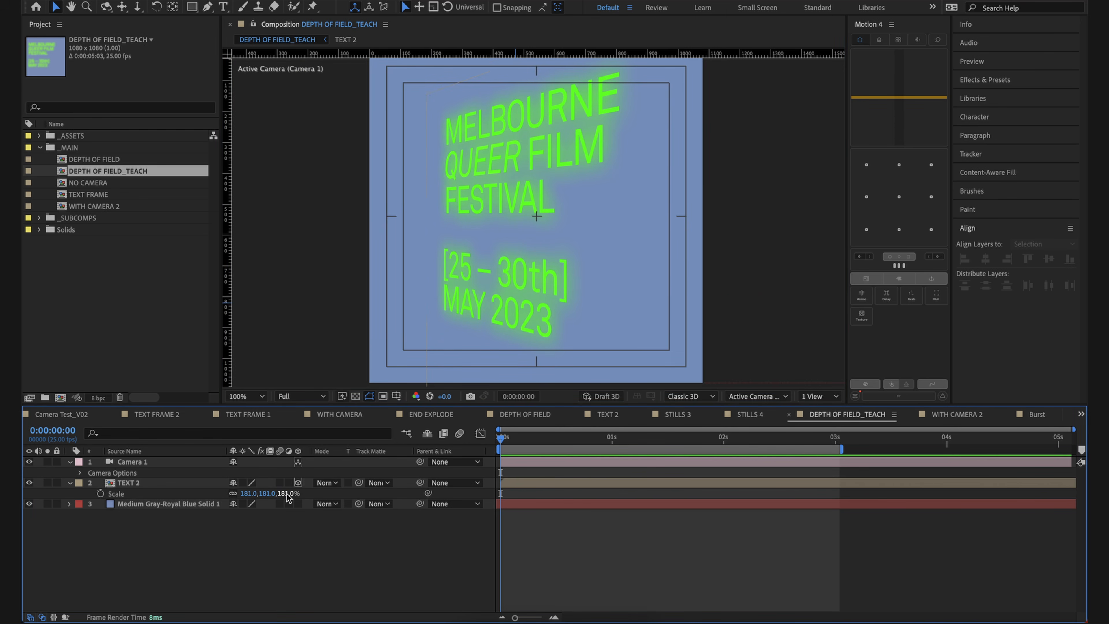
{"action": "left_click_drag", "start_coordinate": [287, 495], "coordinate": [307, 496]}
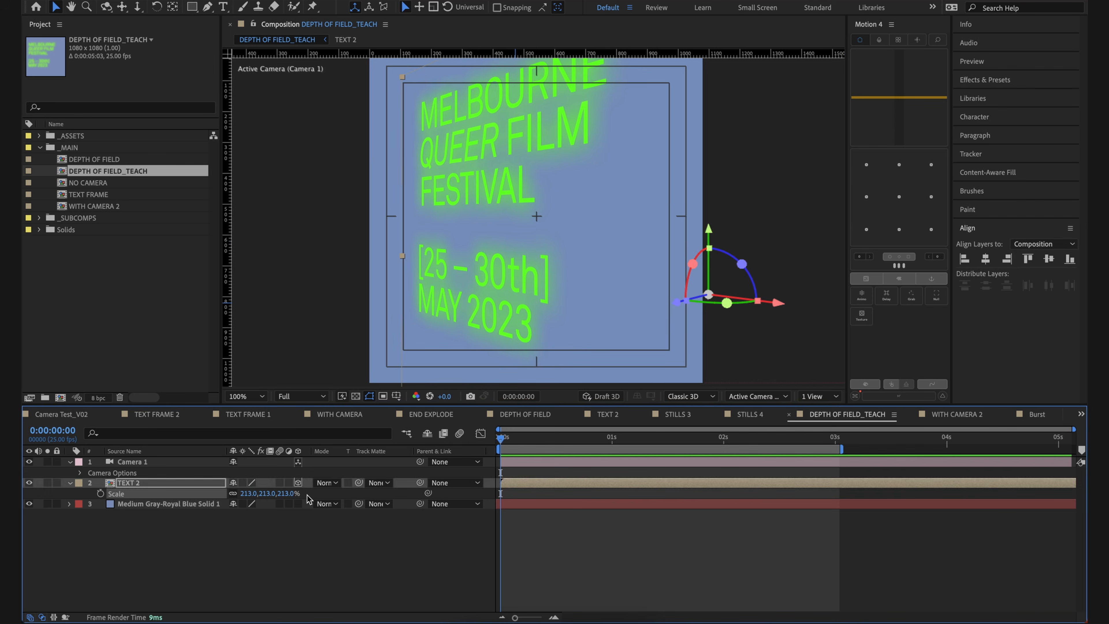
{"action": "key", "text": "ctrl+z"}
{"action": "left_click", "coordinate": [533, 482]}
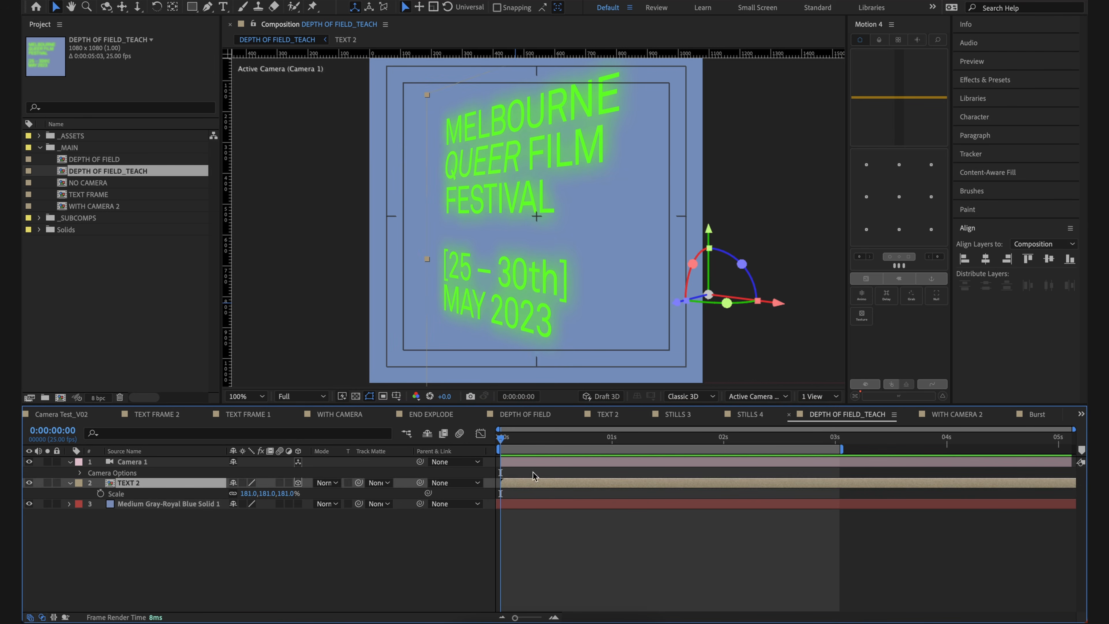
Step: Reveal only the modified Transform properties of the TEXT 2 layer
{"action": "left_click", "coordinate": [165, 463]}
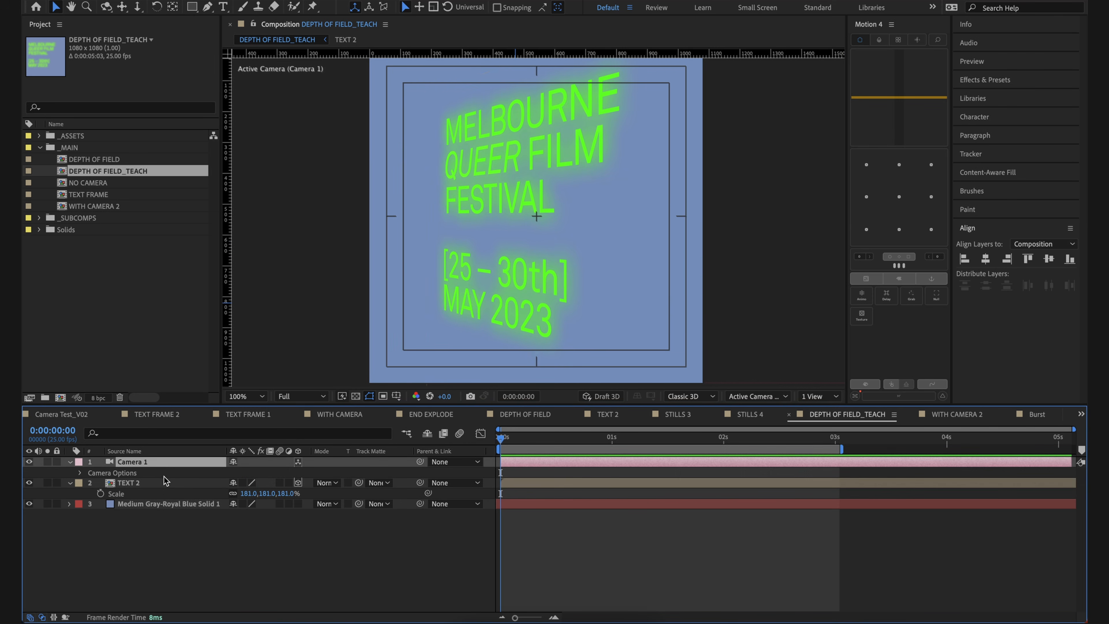
{"action": "left_click", "coordinate": [190, 484]}
{"action": "key", "text": "u"}
{"action": "key", "text": "u"}
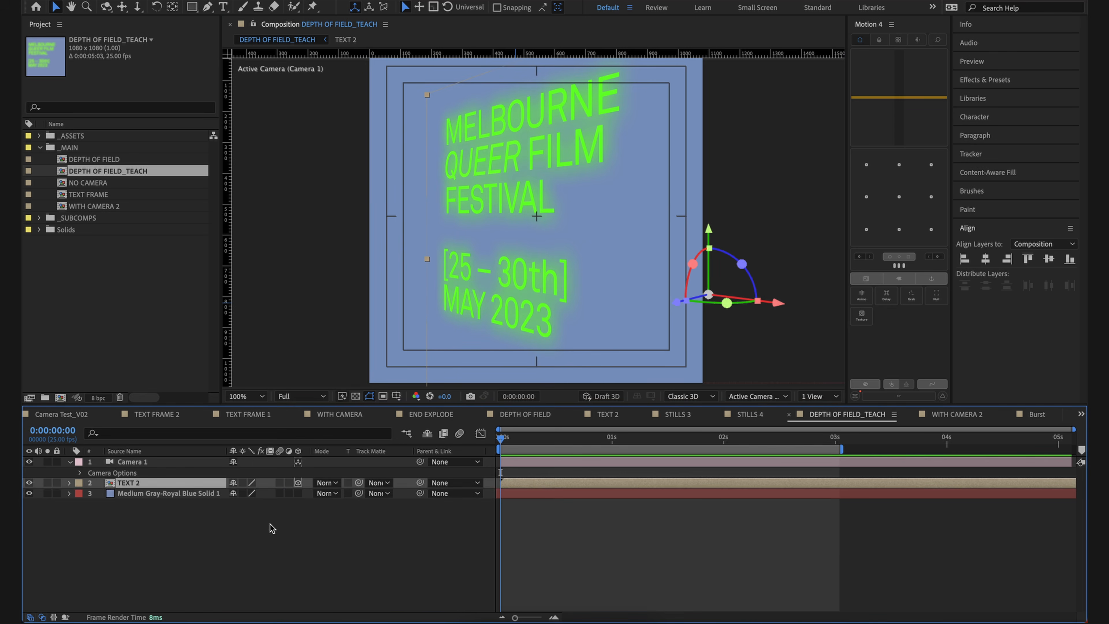
{"action": "left_click", "coordinate": [329, 513]}
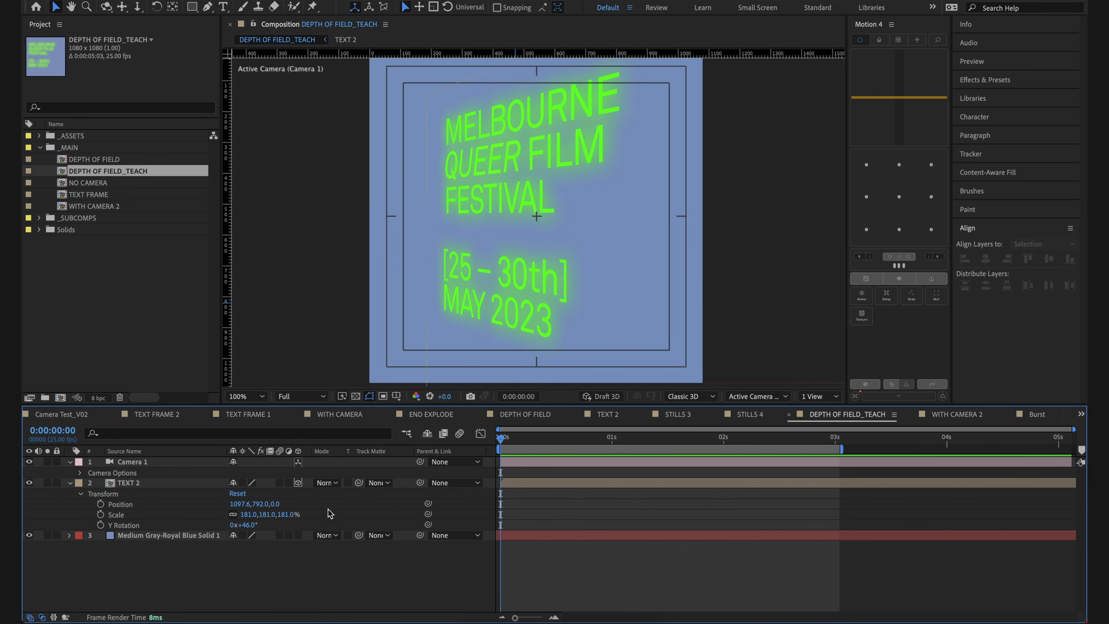
Step: Set TEXT 2's Y Rotation to 37° and move the text to about position 1151.5, 794.5
{"action": "left_click", "coordinate": [505, 483]}
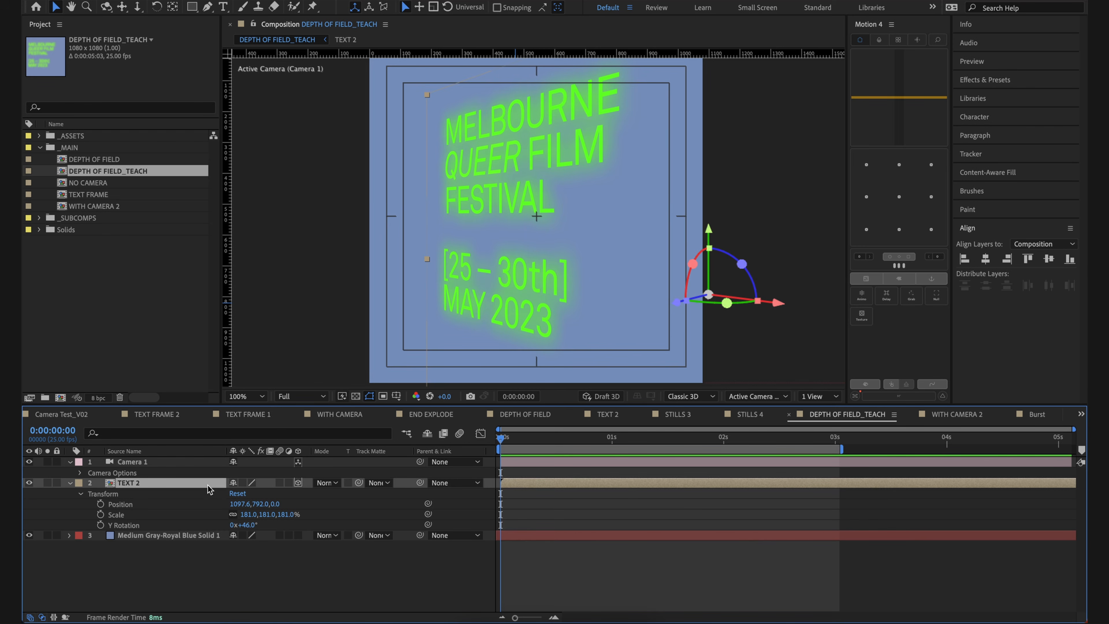
{"action": "left_click", "coordinate": [313, 563]}
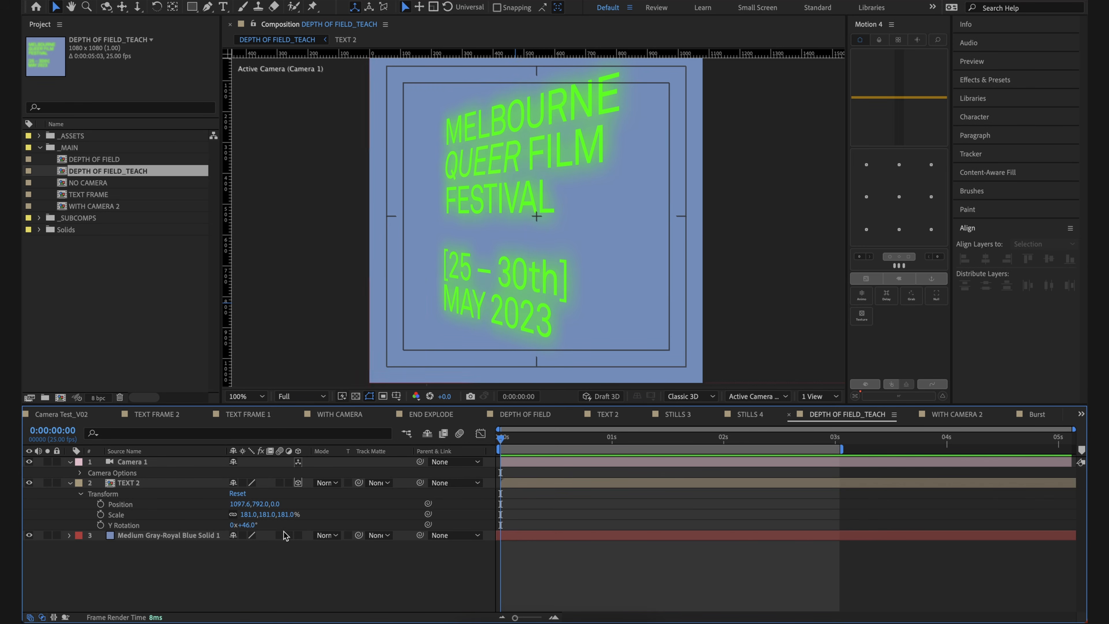
{"action": "left_click_drag", "start_coordinate": [251, 524], "coordinate": [250, 526]}
{"action": "left_click_drag", "start_coordinate": [534, 309], "coordinate": [551, 310]}
Step: Expand Camera 1's Camera Options and turn Depth of Field on
{"action": "left_click", "coordinate": [556, 474]}
{"action": "left_click", "coordinate": [109, 476]}
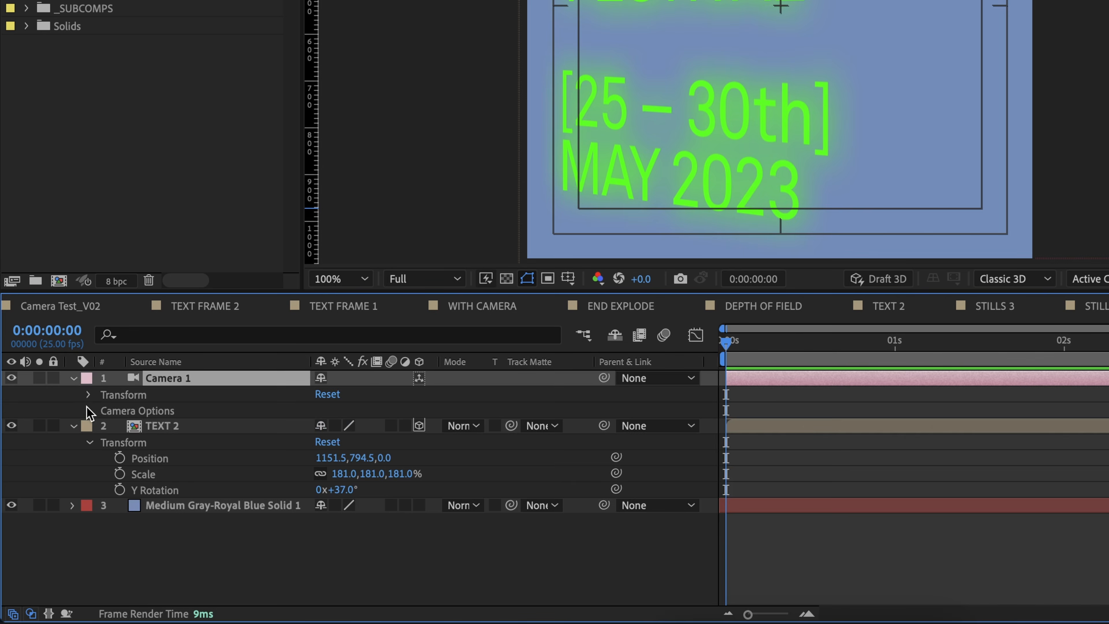
{"action": "left_click", "coordinate": [88, 410]}
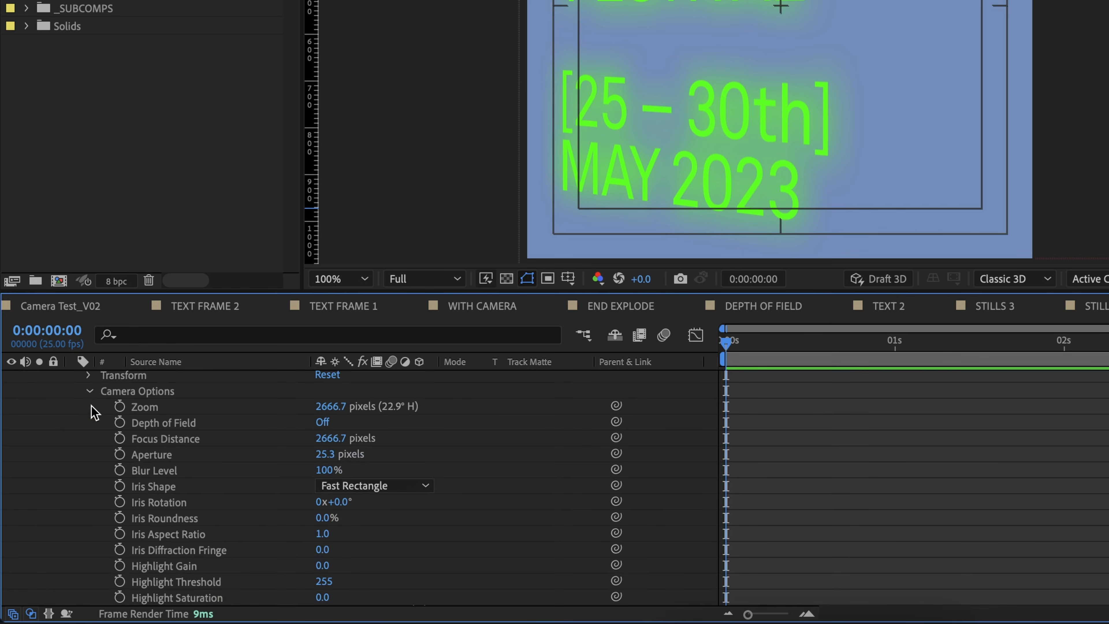
{"action": "scroll", "coordinate": [112, 408], "scroll_direction": "up", "scroll_amount": 1}
{"action": "left_click", "coordinate": [907, 481]}
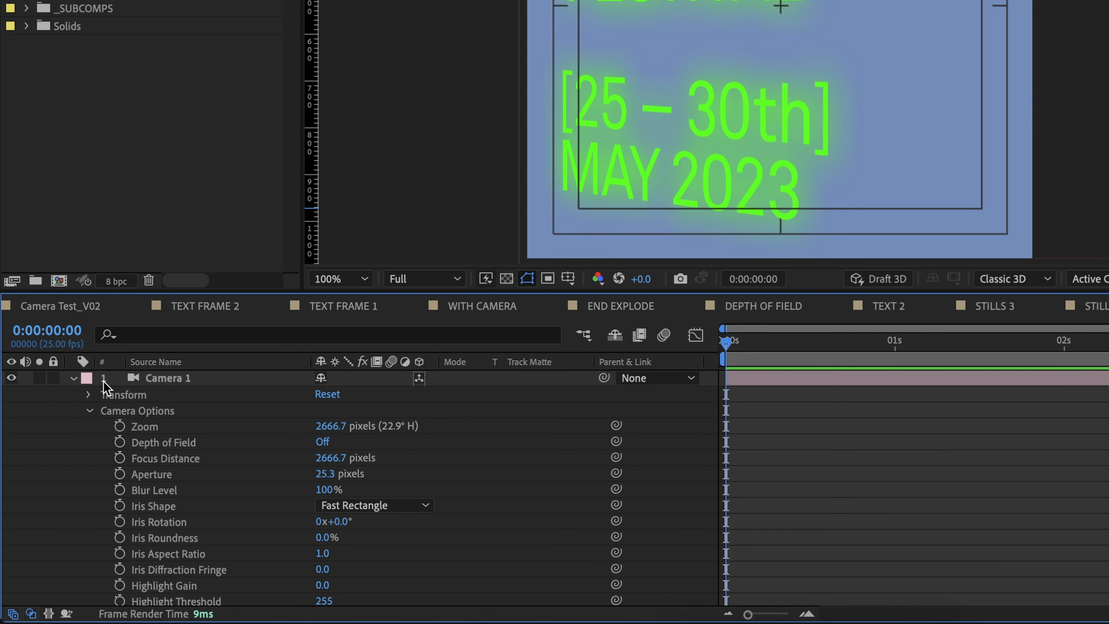
{"action": "left_click", "coordinate": [326, 441]}
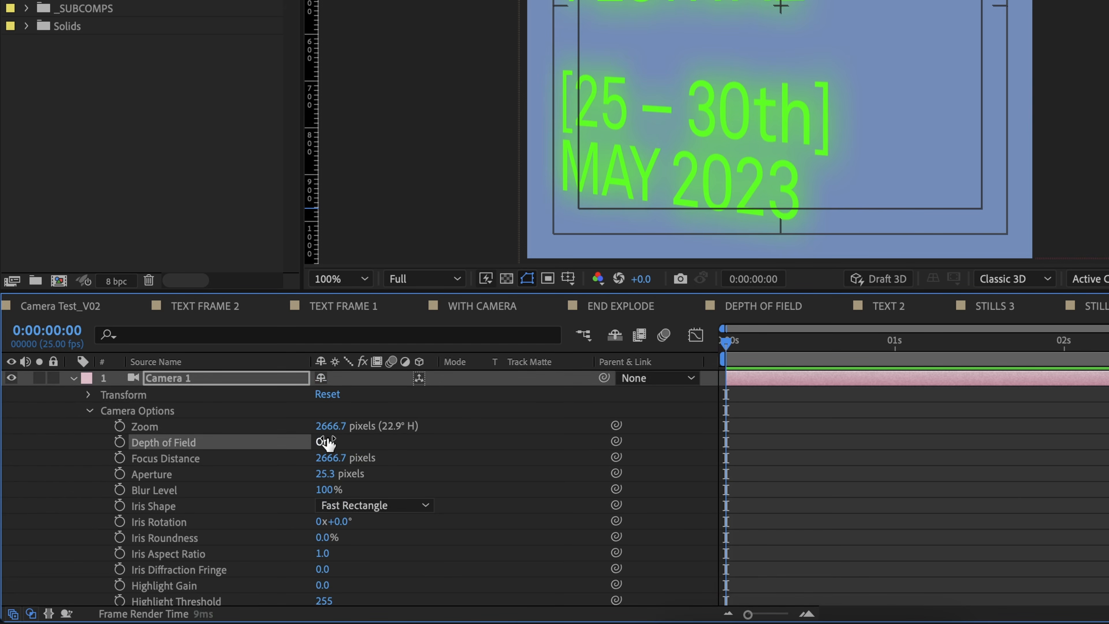
{"action": "left_click", "coordinate": [1016, 481]}
{"action": "scroll", "coordinate": [844, 104], "scroll_direction": "down", "scroll_amount": 1}
{"action": "scroll", "coordinate": [844, 104], "scroll_direction": "up", "scroll_amount": 1}
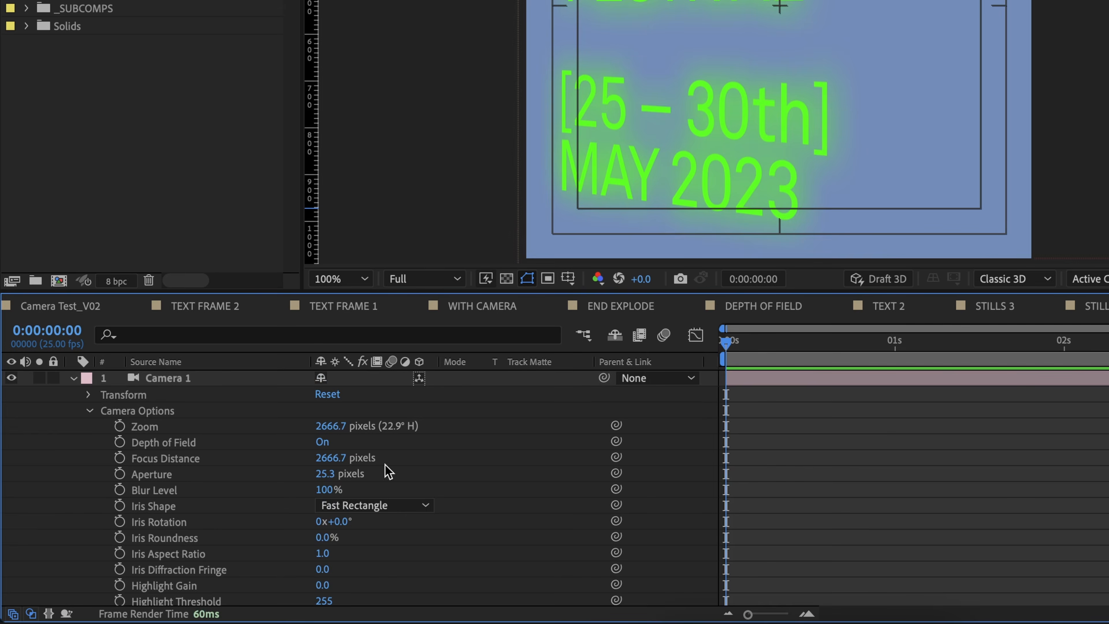
Step: Raise Camera 1's Aperture to 1314.3 pixels to blur the text
{"action": "left_click", "coordinate": [265, 478]}
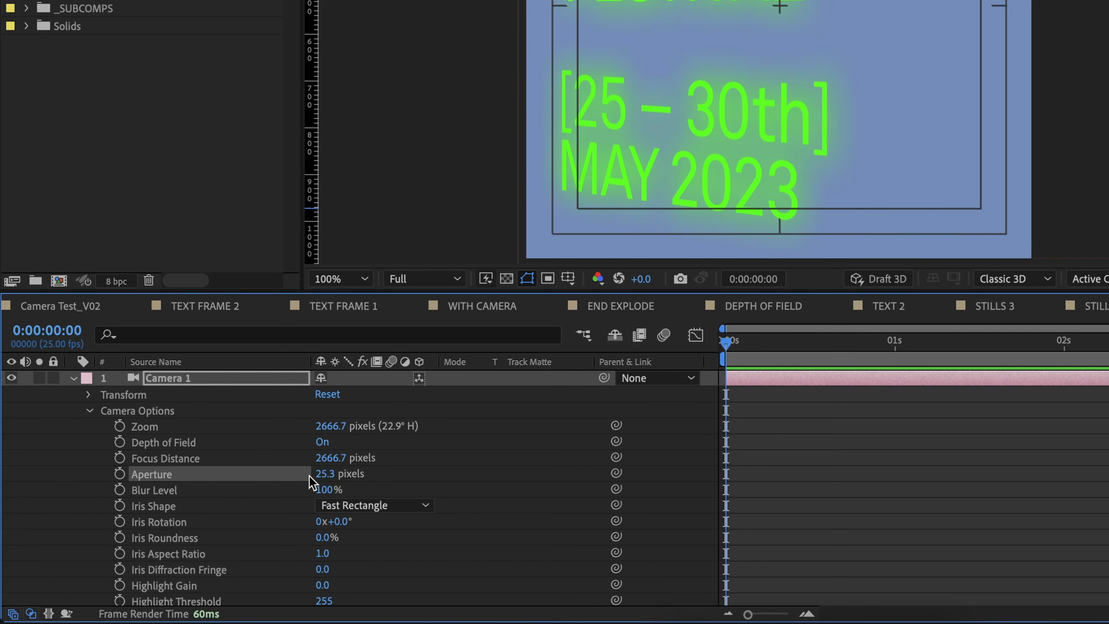
{"action": "left_click_drag", "start_coordinate": [746, 489], "coordinate": [1104, 502]}
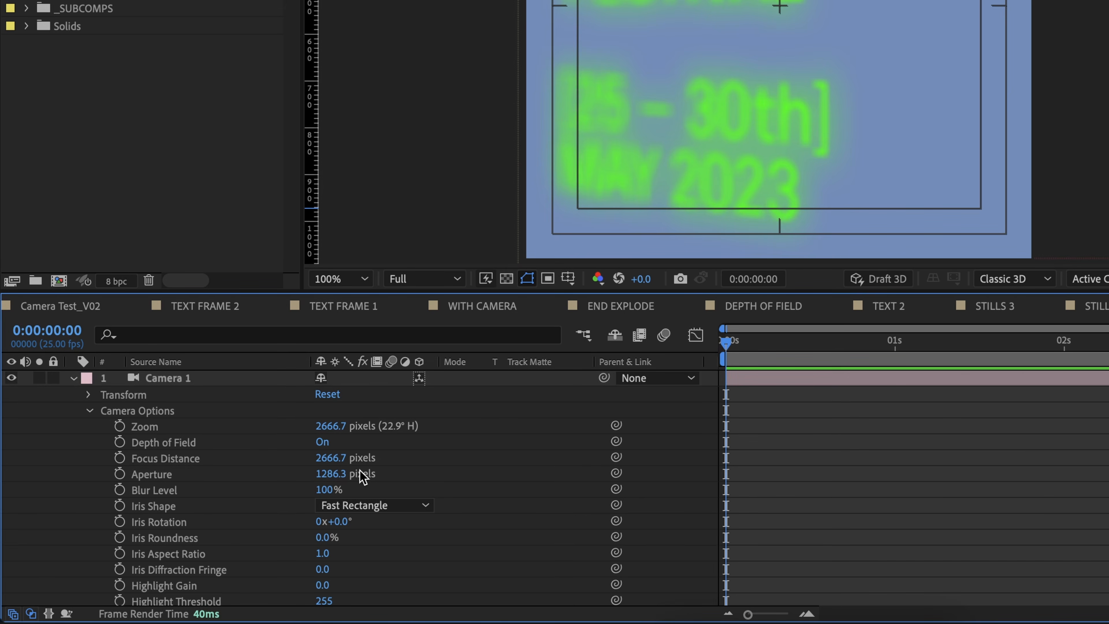
{"action": "left_click_drag", "start_coordinate": [329, 474], "coordinate": [339, 467]}
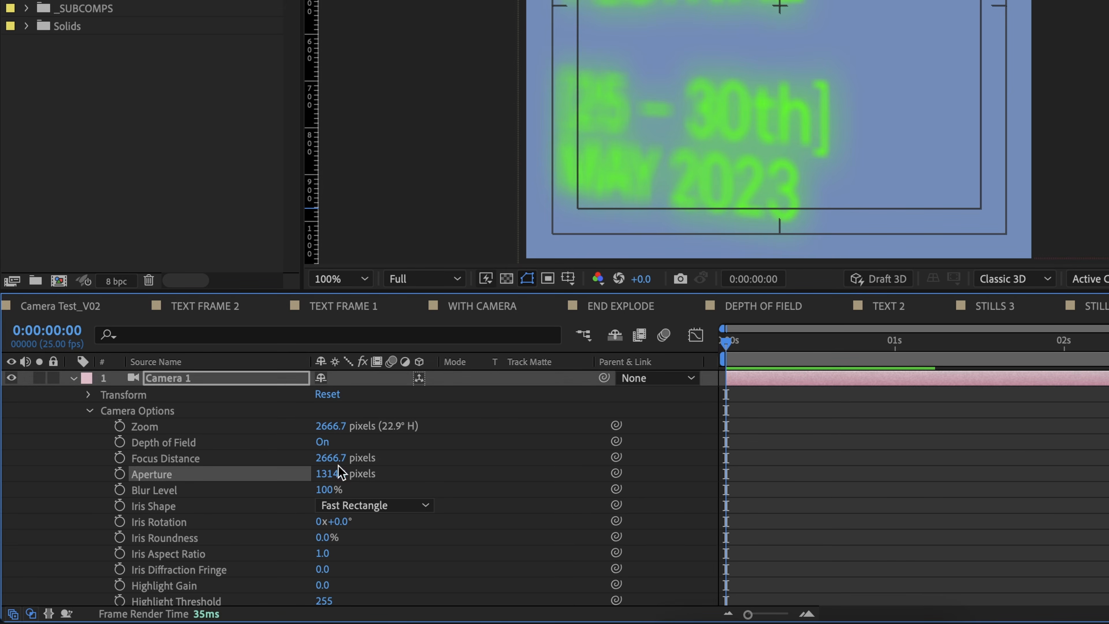
{"action": "left_click", "coordinate": [249, 459]}
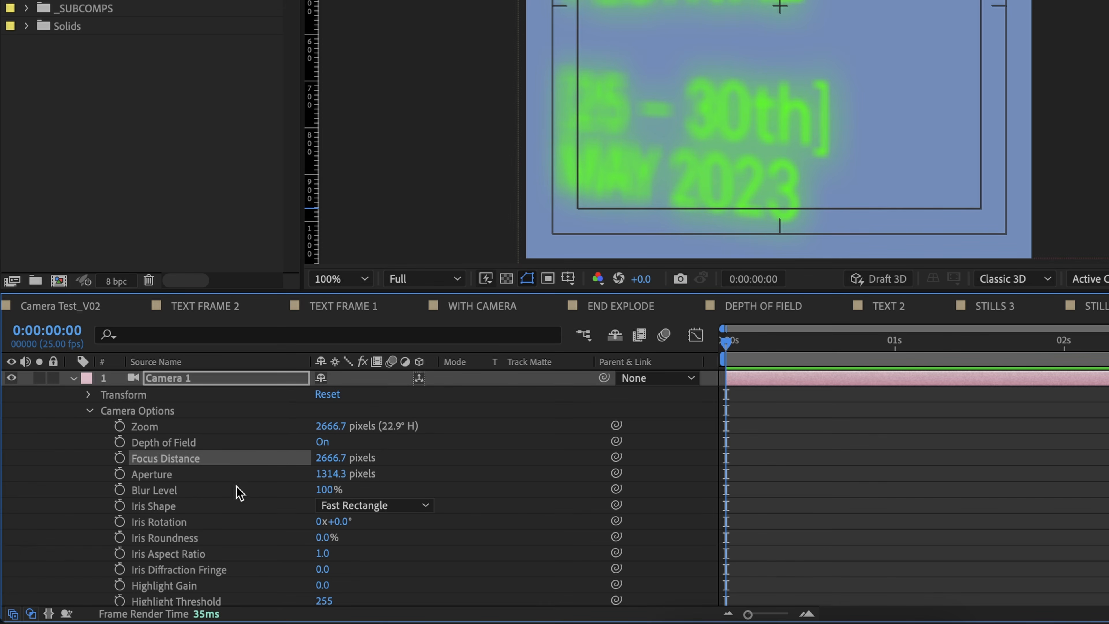
{"action": "left_click", "coordinate": [224, 491]}
{"action": "left_click", "coordinate": [988, 502]}
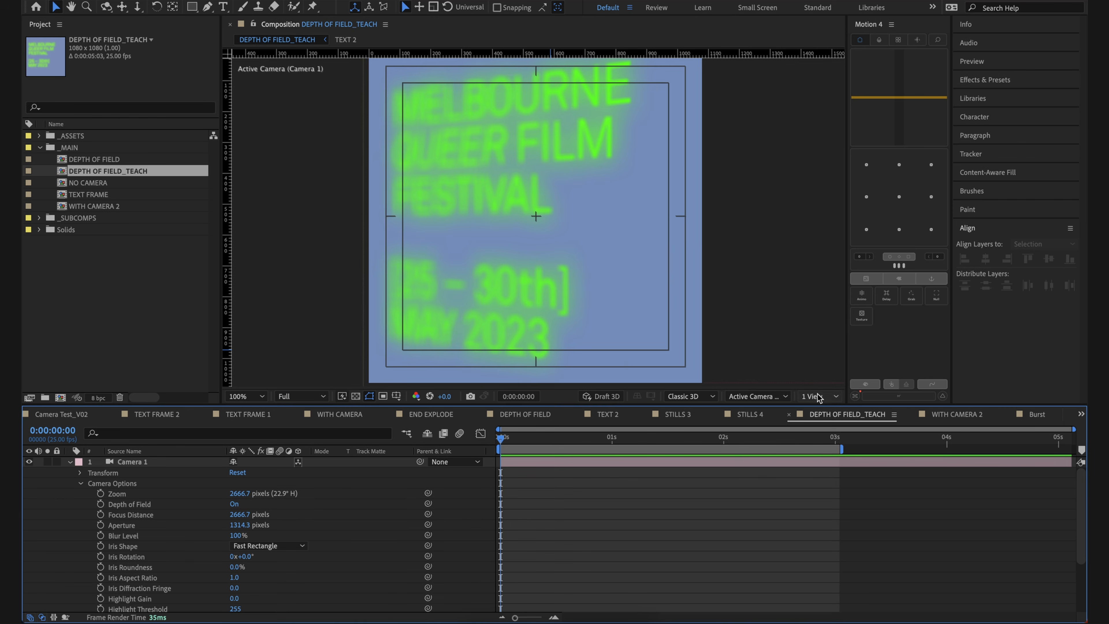
Step: Show the composition in 2 Views, with the Top view at 25% and Camera 1 selected to display its frustum
{"action": "left_click", "coordinate": [819, 396]}
{"action": "left_click", "coordinate": [827, 422]}
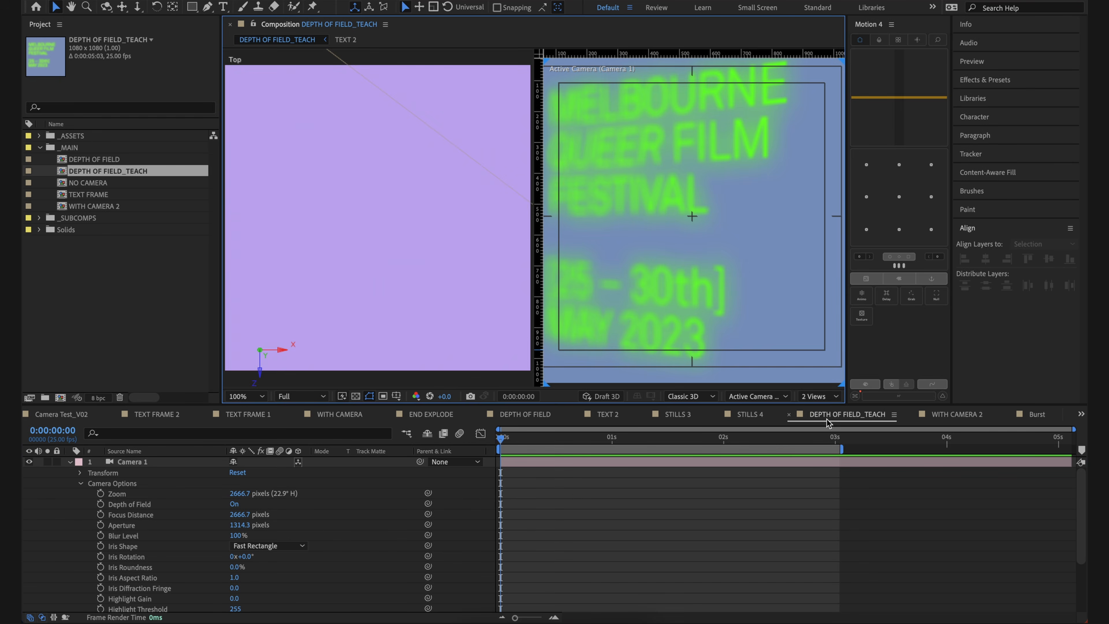
{"action": "scroll", "coordinate": [421, 282], "scroll_direction": "down", "scroll_amount": 4}
{"action": "scroll", "coordinate": [391, 265], "scroll_direction": "up", "scroll_amount": 2}
{"action": "scroll", "coordinate": [393, 265], "scroll_direction": "down", "scroll_amount": 2}
{"action": "scroll", "coordinate": [391, 265], "scroll_direction": "up", "scroll_amount": 2}
{"action": "left_click", "coordinate": [533, 464]}
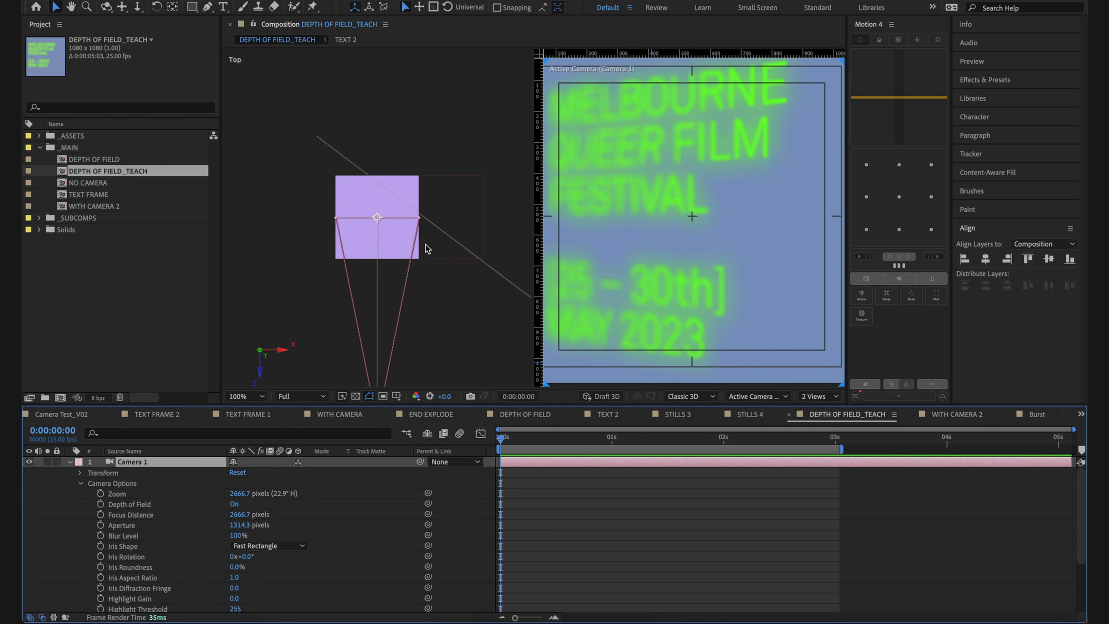
{"action": "left_click", "coordinate": [437, 229]}
{"action": "mouse_move", "coordinate": [447, 232]}
{"action": "left_mouse_down"}
{"action": "mouse_move", "coordinate": [446, 258]}
{"action": "mouse_move", "coordinate": [442, 241]}
{"action": "left_mouse_up"}
{"action": "key", "text": "super+z"}
{"action": "left_click", "coordinate": [580, 518]}
{"action": "left_click", "coordinate": [555, 462]}
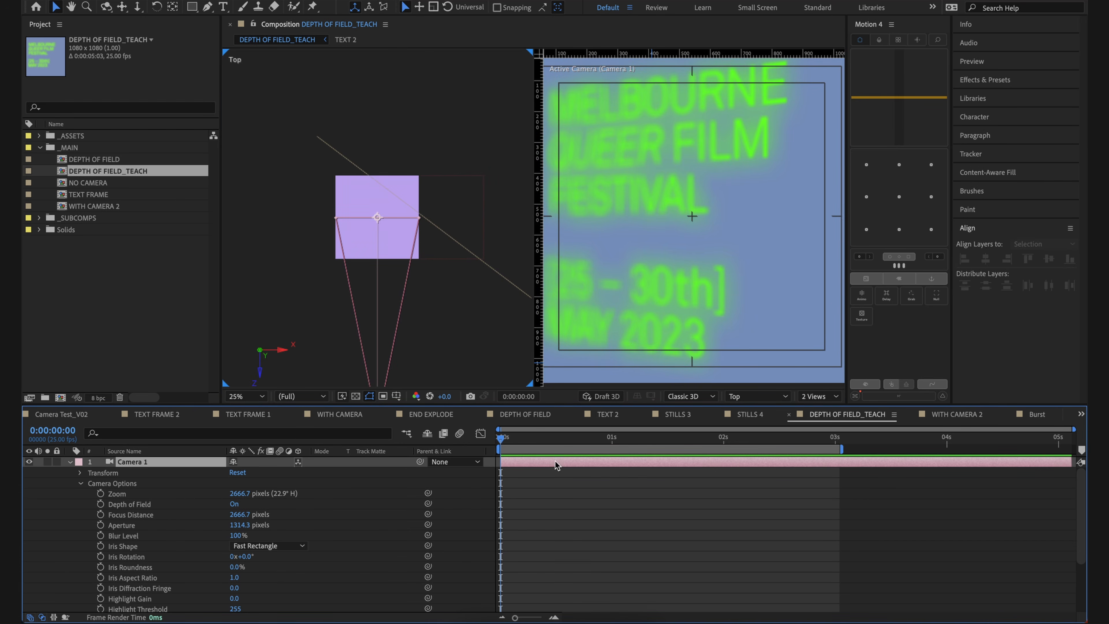
Step: Try different Focus Distances for Camera 1, raising it to 3145.7 pixels to pull focus onto the text
{"action": "left_click", "coordinate": [161, 514]}
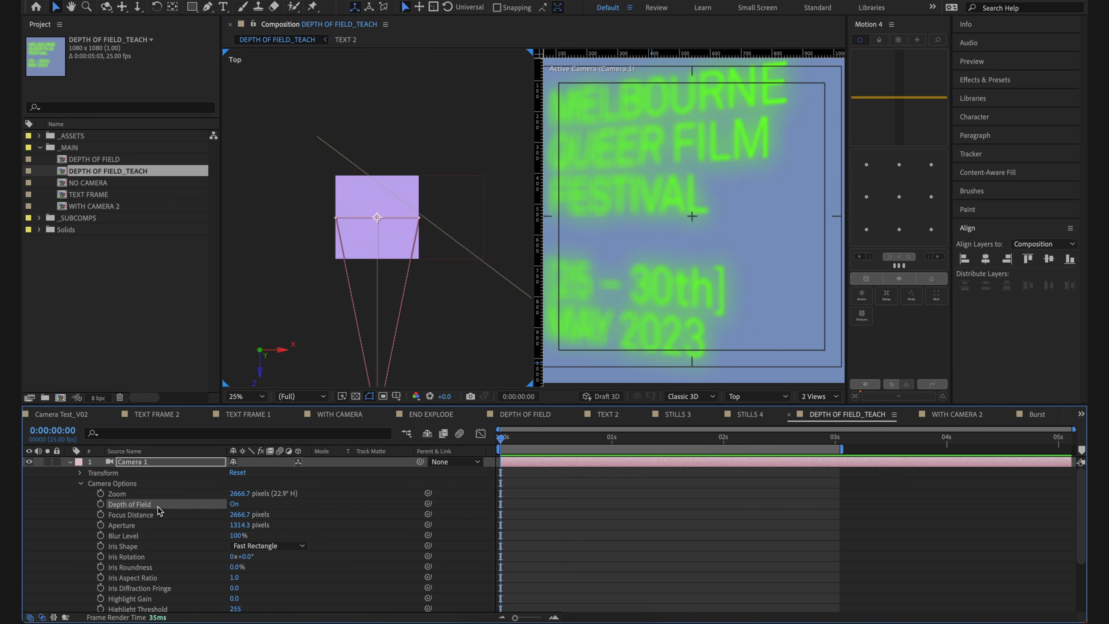
{"action": "left_click_drag", "start_coordinate": [238, 519], "coordinate": [356, 526]}
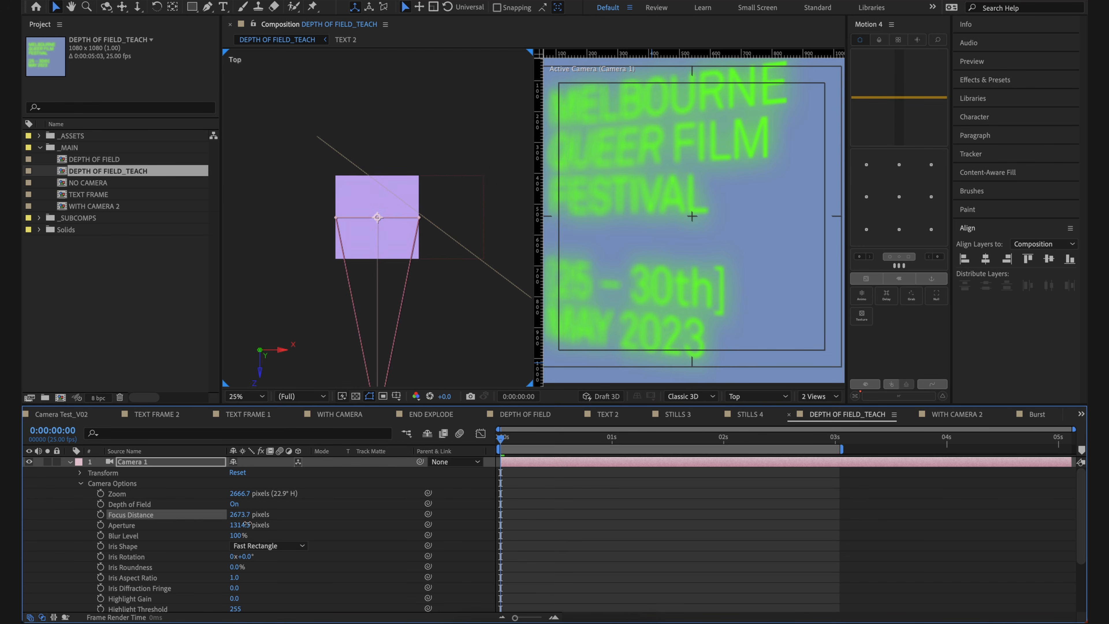
{"action": "key", "text": "period"}
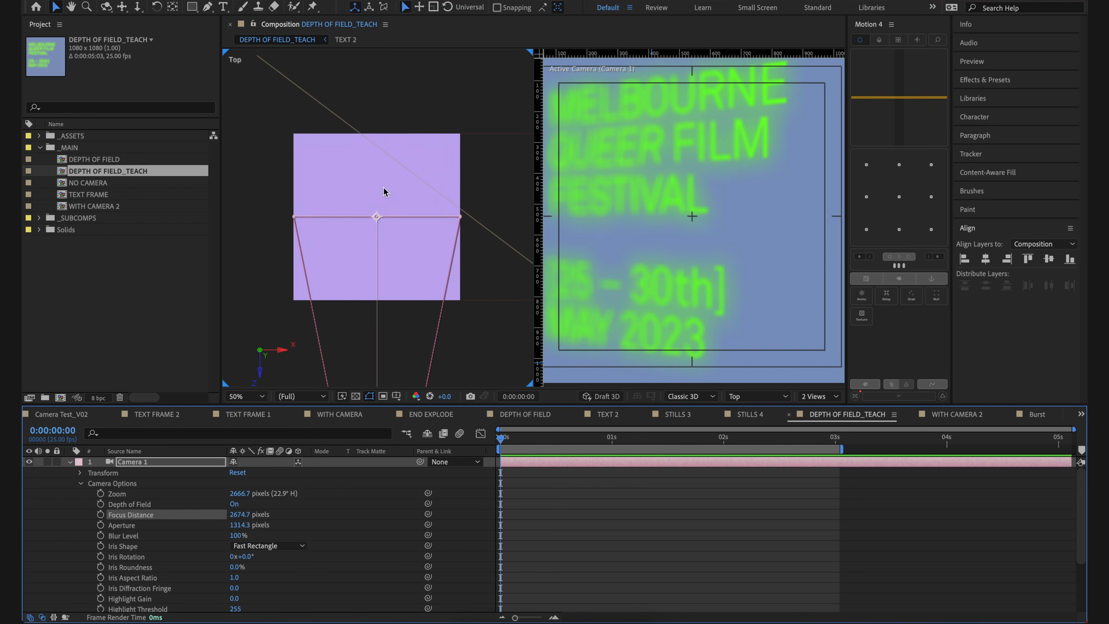
{"action": "mouse_move", "coordinate": [241, 517]}
{"action": "left_mouse_down"}
{"action": "mouse_move", "coordinate": [262, 518]}
{"action": "mouse_move", "coordinate": [233, 519]}
{"action": "mouse_move", "coordinate": [245, 519]}
{"action": "left_mouse_up"}
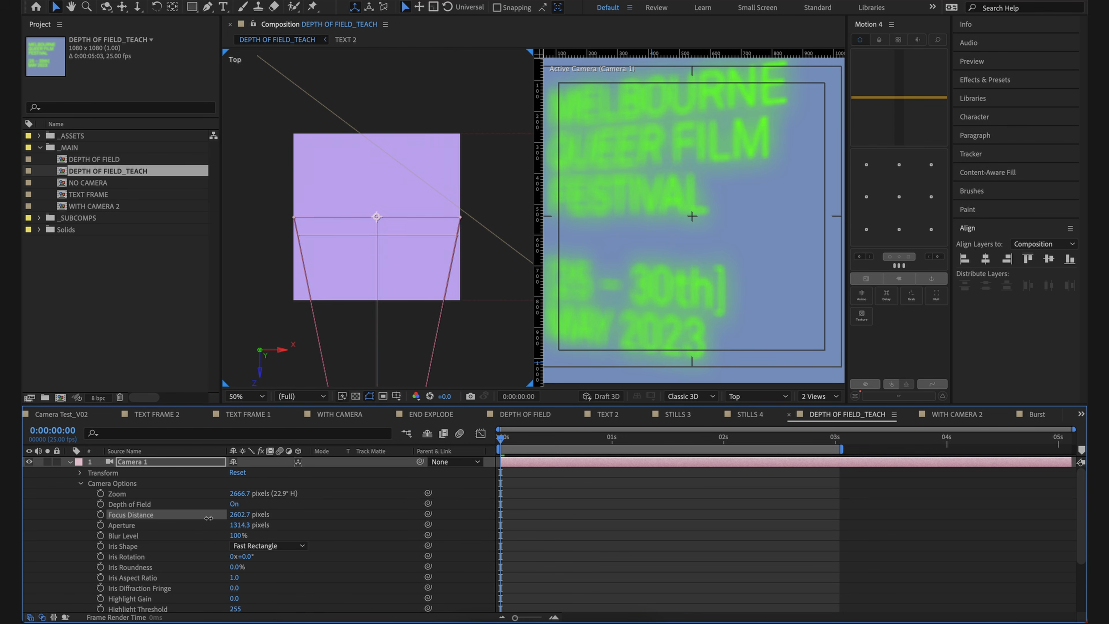
{"action": "scroll", "coordinate": [725, 248], "scroll_direction": "down", "scroll_amount": 2}
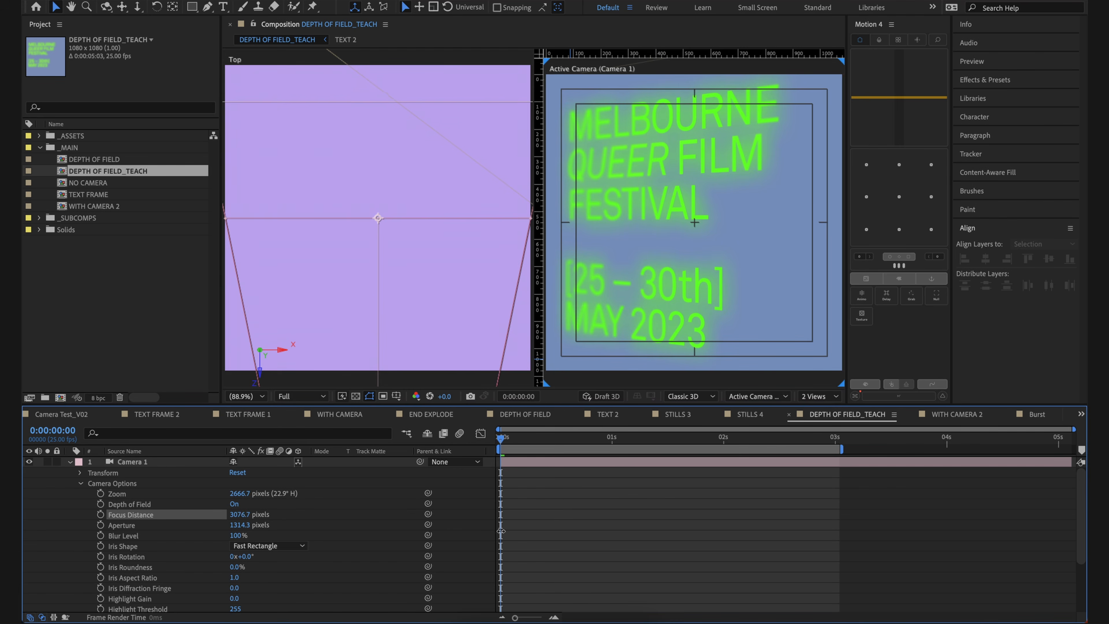
{"action": "left_click_drag", "start_coordinate": [425, 526], "coordinate": [587, 541]}
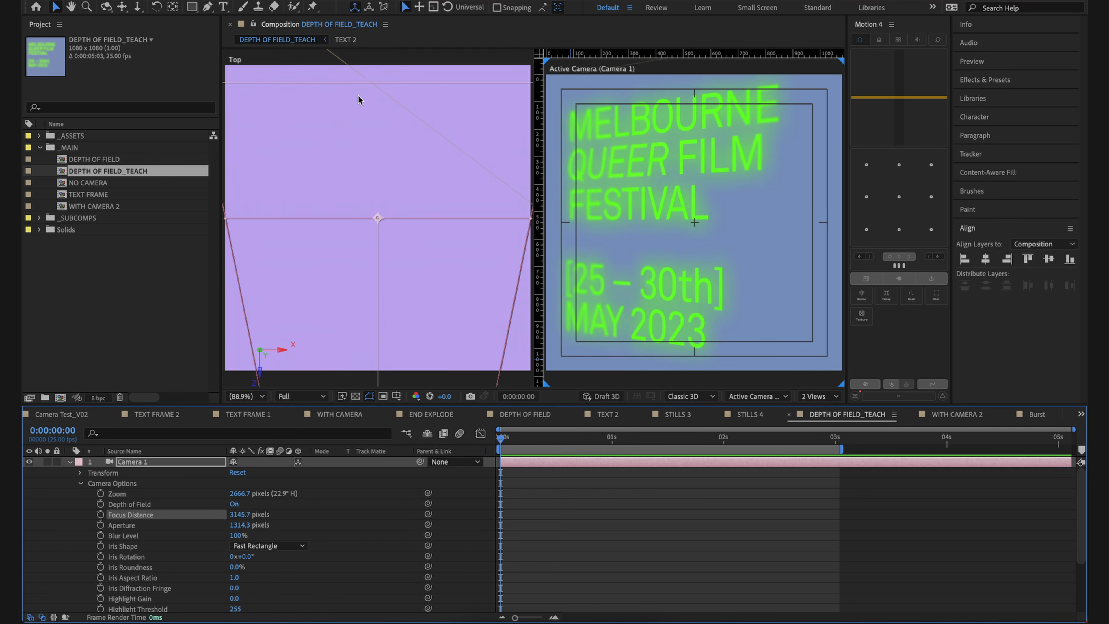
{"action": "left_click", "coordinate": [353, 71]}
{"action": "left_click", "coordinate": [343, 59]}
{"action": "left_click", "coordinate": [608, 500]}
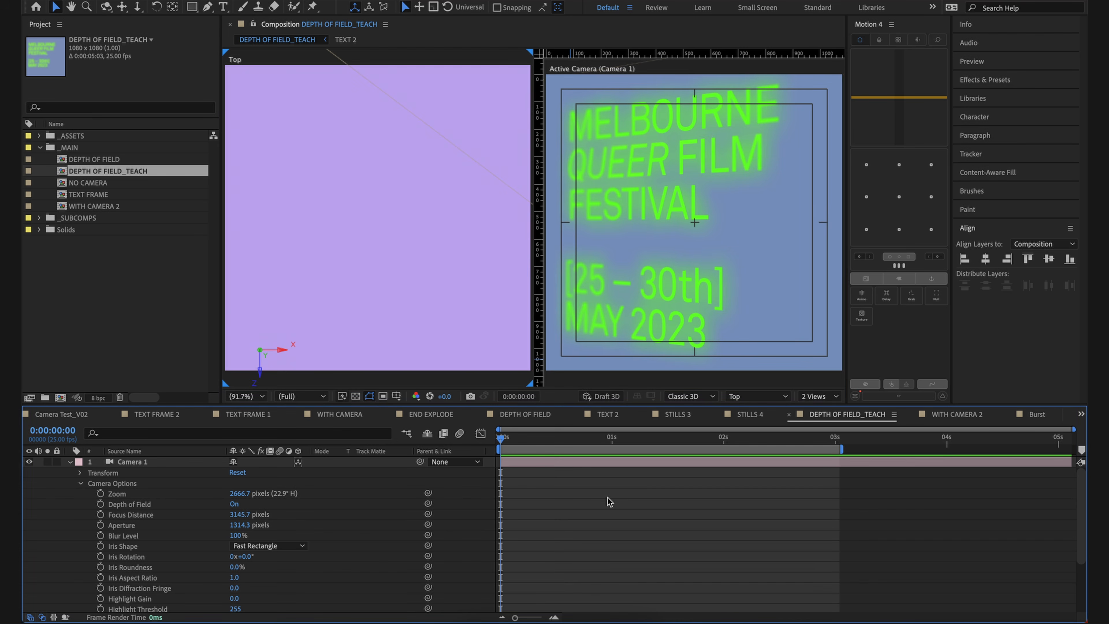
Step: Start animating Camera 1's Focus Distance at 0:00:00:00 with a keyframe value of 2399.7 pixels
{"action": "left_click", "coordinate": [100, 514]}
{"action": "left_click", "coordinate": [569, 520]}
{"action": "left_click", "coordinate": [186, 511]}
{"action": "left_click", "coordinate": [559, 491]}
{"action": "left_click_drag", "start_coordinate": [241, 520], "coordinate": [187, 519]}
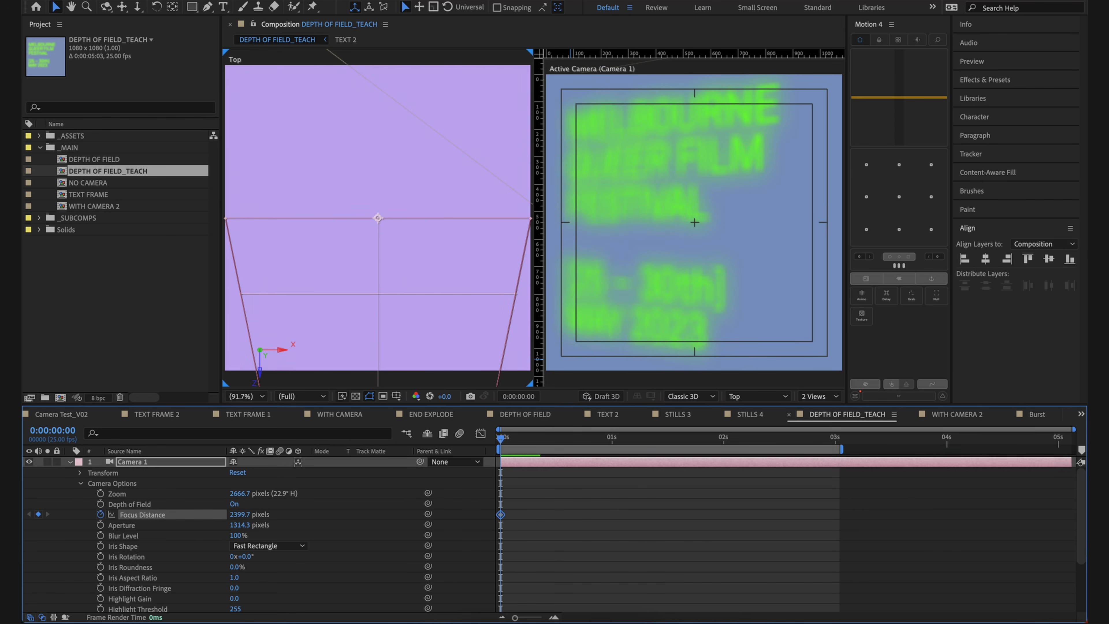
{"action": "left_click", "coordinate": [594, 483]}
Step: Keyframe Camera 1's Focus Distance at 3257.7 pixels at 0:00:02:23, and scrub through the focus animation back to the start
{"action": "left_click_drag", "start_coordinate": [594, 443], "coordinate": [825, 465]}
{"action": "left_click_drag", "start_coordinate": [230, 521], "coordinate": [786, 530]}
{"action": "left_click", "coordinate": [661, 287]}
{"action": "scroll", "coordinate": [409, 261], "scroll_direction": "down", "scroll_amount": 3}
{"action": "left_click_drag", "start_coordinate": [606, 437], "coordinate": [823, 482]}
{"action": "left_click", "coordinate": [737, 464]}
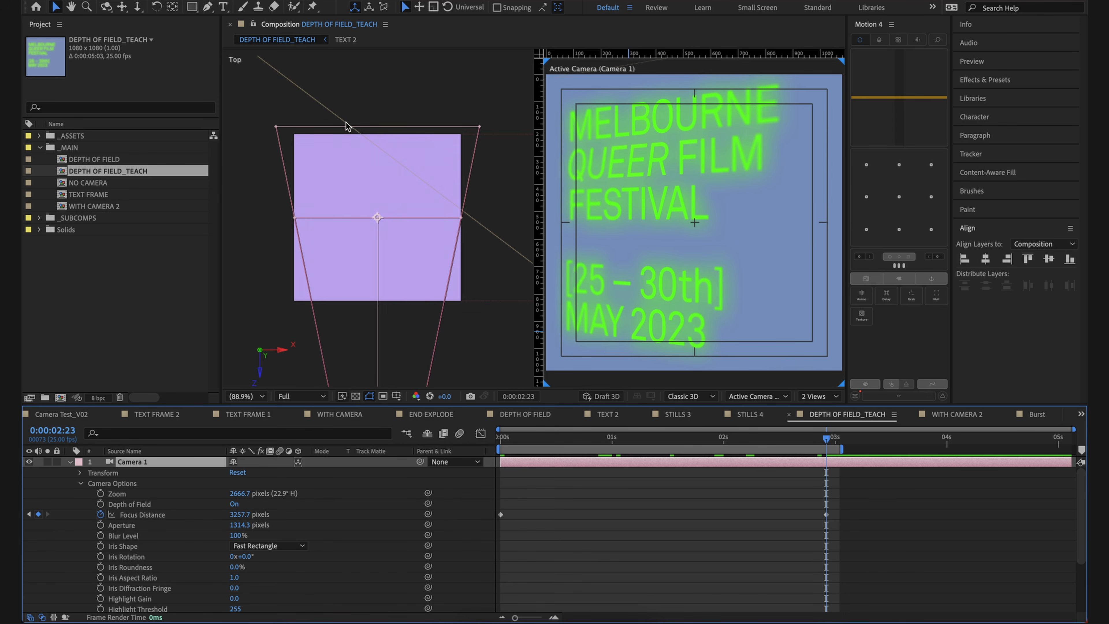
{"action": "left_click", "coordinate": [648, 478]}
{"action": "left_click_drag", "start_coordinate": [825, 439], "coordinate": [485, 454]}
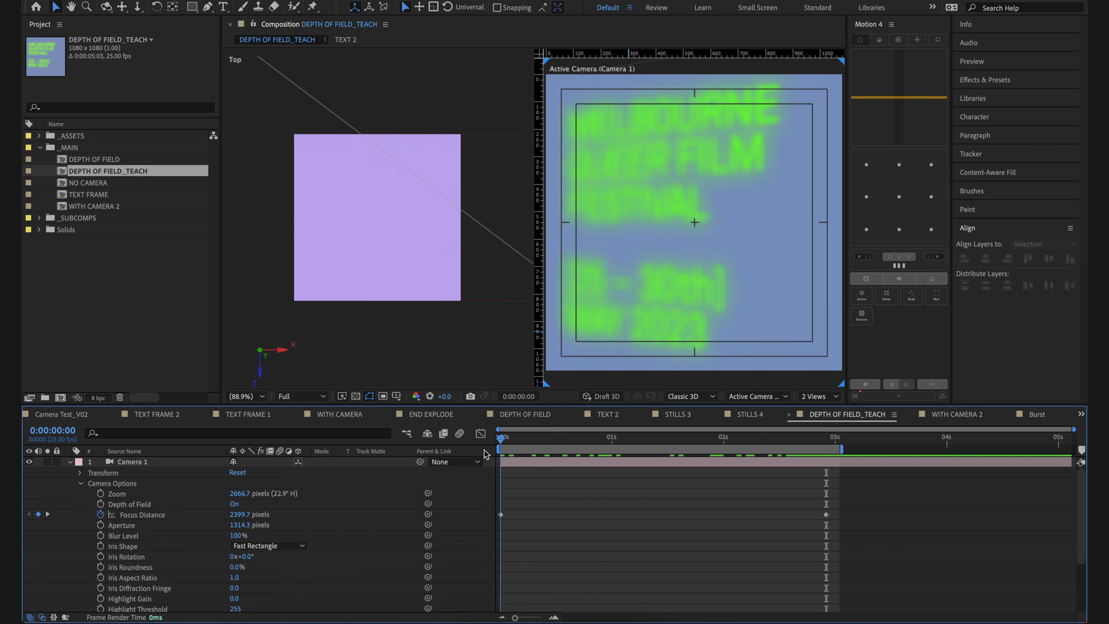
Step: Try rotating TEXT 2 around Y so that it angles in the opposite direction
{"action": "scroll", "coordinate": [521, 472], "scroll_direction": "down", "scroll_amount": 5}
{"action": "left_click", "coordinate": [563, 553]}
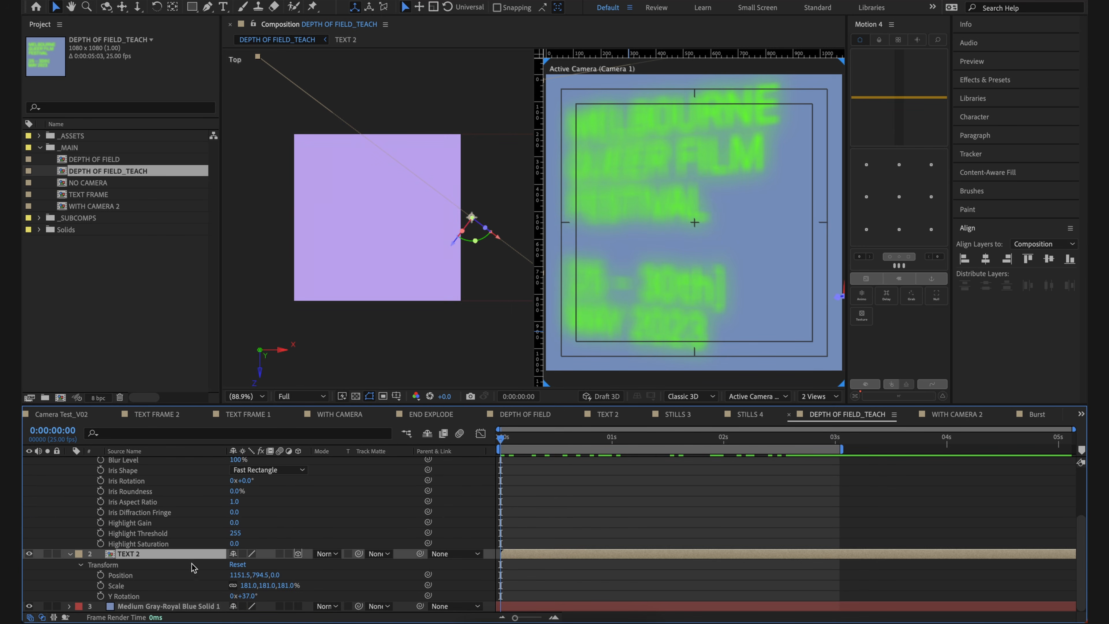
{"action": "left_click_drag", "start_coordinate": [247, 601], "coordinate": [231, 621]}
{"action": "left_click", "coordinate": [556, 533]}
{"action": "scroll", "coordinate": [561, 519], "scroll_direction": "up", "scroll_amount": 3}
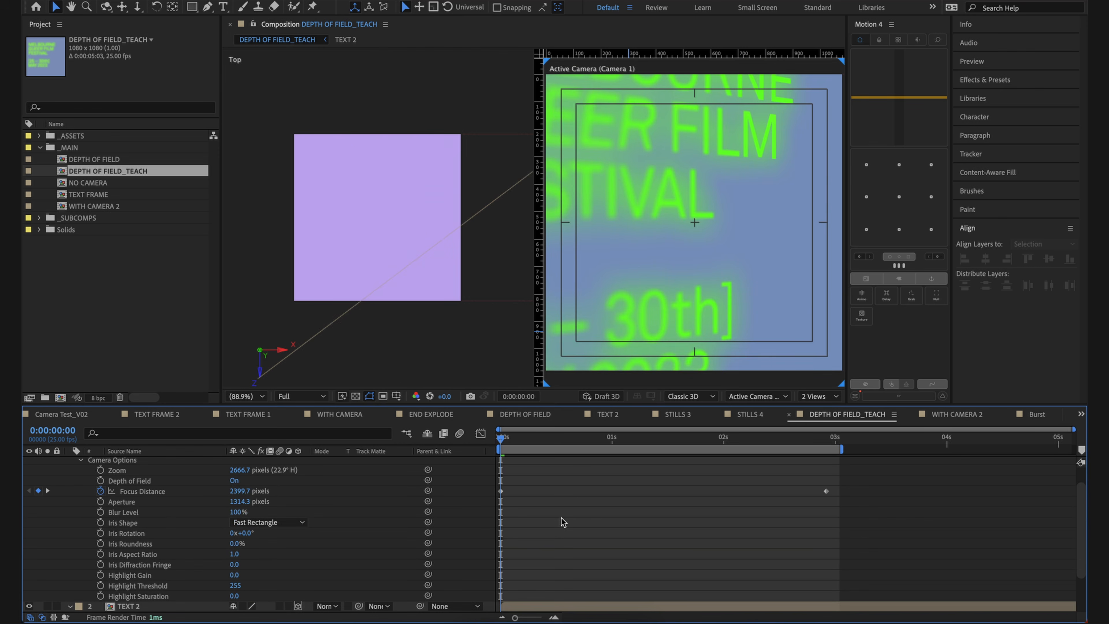
Step: Preview the focus animation up to 0:00:01:10 and try the Hexagon Iris Shape on Camera 1
{"action": "key", "text": "space"}
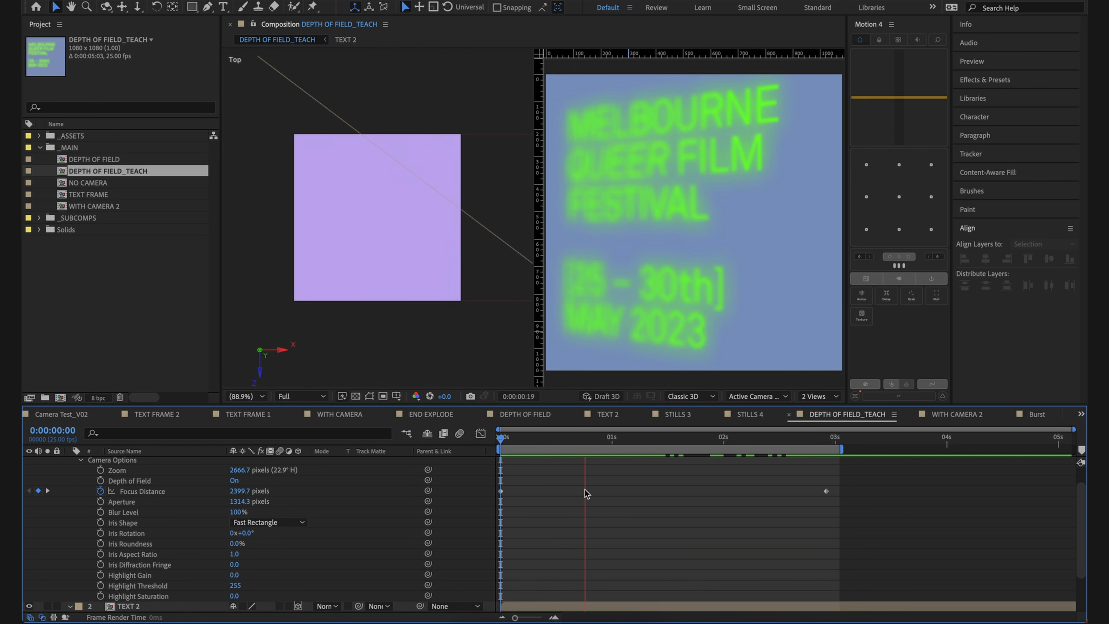
{"action": "key", "text": "space"}
{"action": "left_click", "coordinate": [300, 521]}
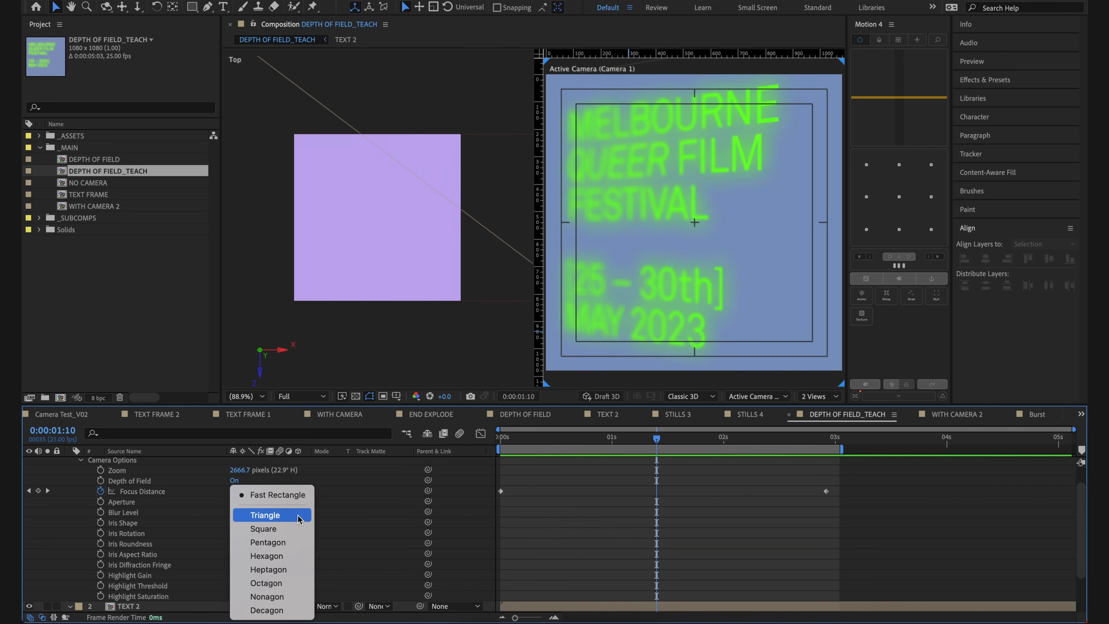
{"action": "left_click", "coordinate": [289, 556]}
{"action": "left_click", "coordinate": [625, 553]}
Step: Change Camera 1's Iris Shape to Nonagon and inspect the blurred text up close
{"action": "left_click", "coordinate": [269, 522]}
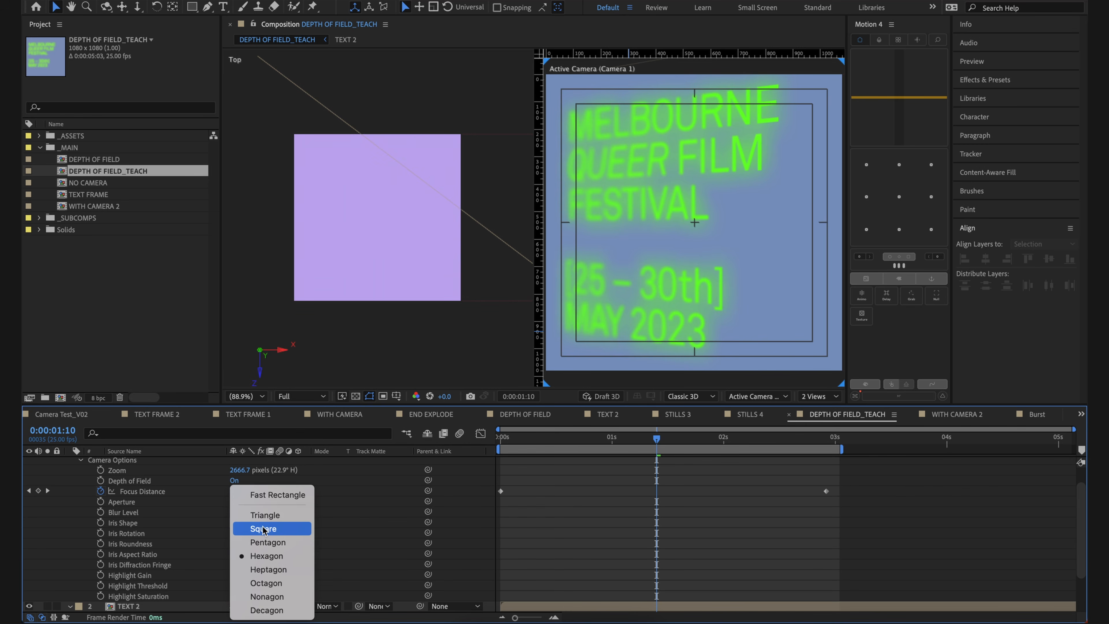
{"action": "left_click", "coordinate": [279, 596]}
{"action": "scroll", "coordinate": [591, 251], "scroll_direction": "up", "scroll_amount": 2}
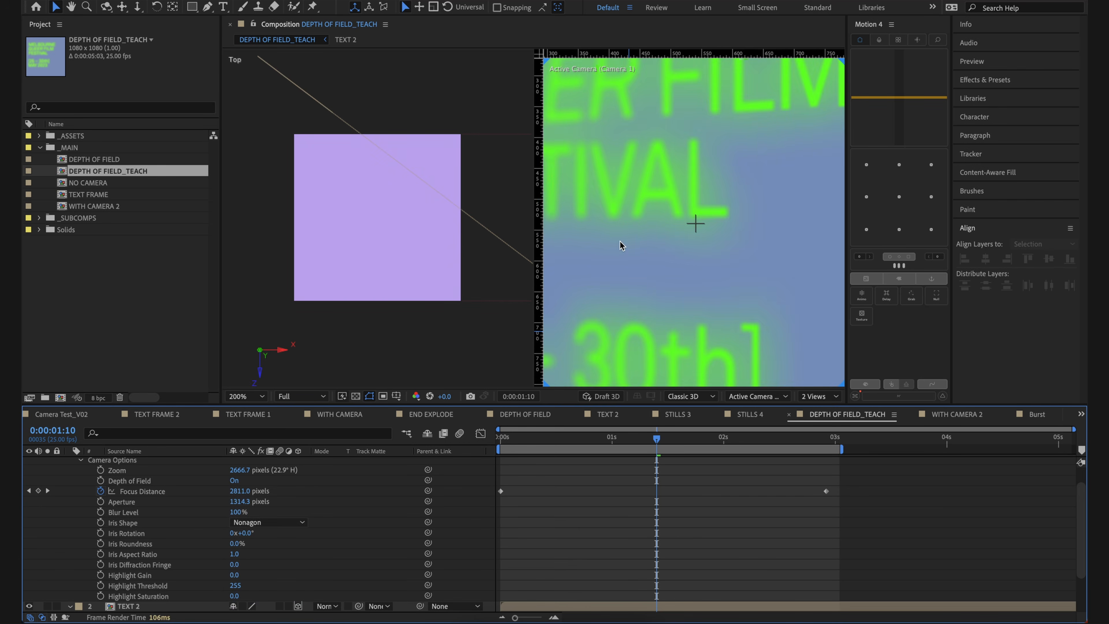
{"action": "key", "text": "space"}
{"action": "left_click_drag", "start_coordinate": [622, 255], "coordinate": [706, 238]}
Step: Compare the Triangle Iris Shape with Nonagon, ending on Nonagon and scrubbing to 0:00:01:08
{"action": "left_click", "coordinate": [262, 522]}
{"action": "left_click", "coordinate": [249, 506]}
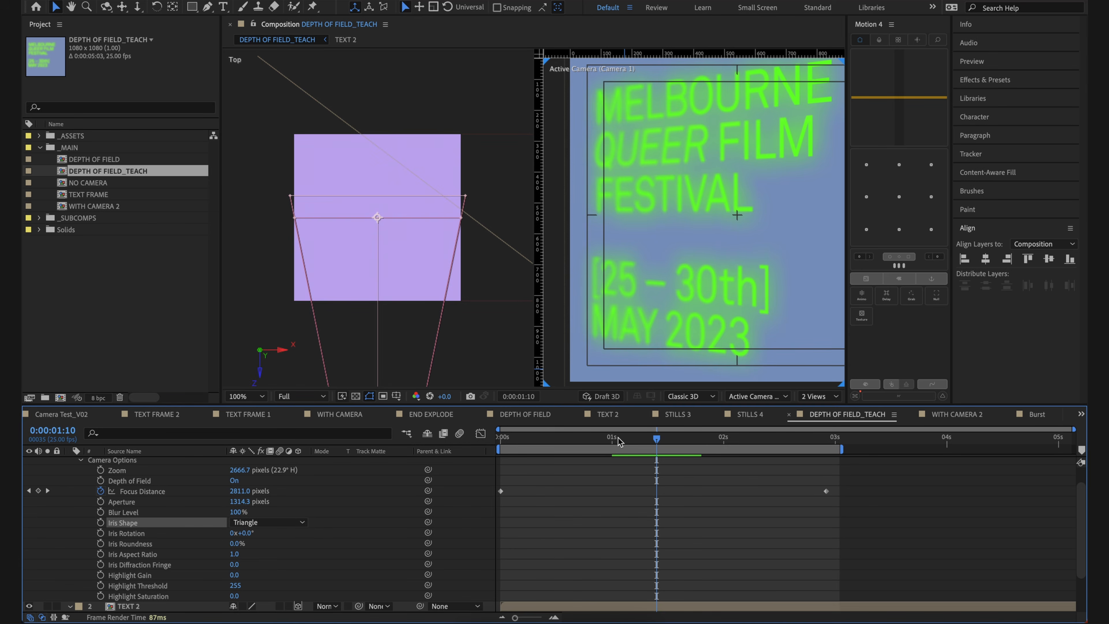
{"action": "left_click", "coordinate": [266, 522]}
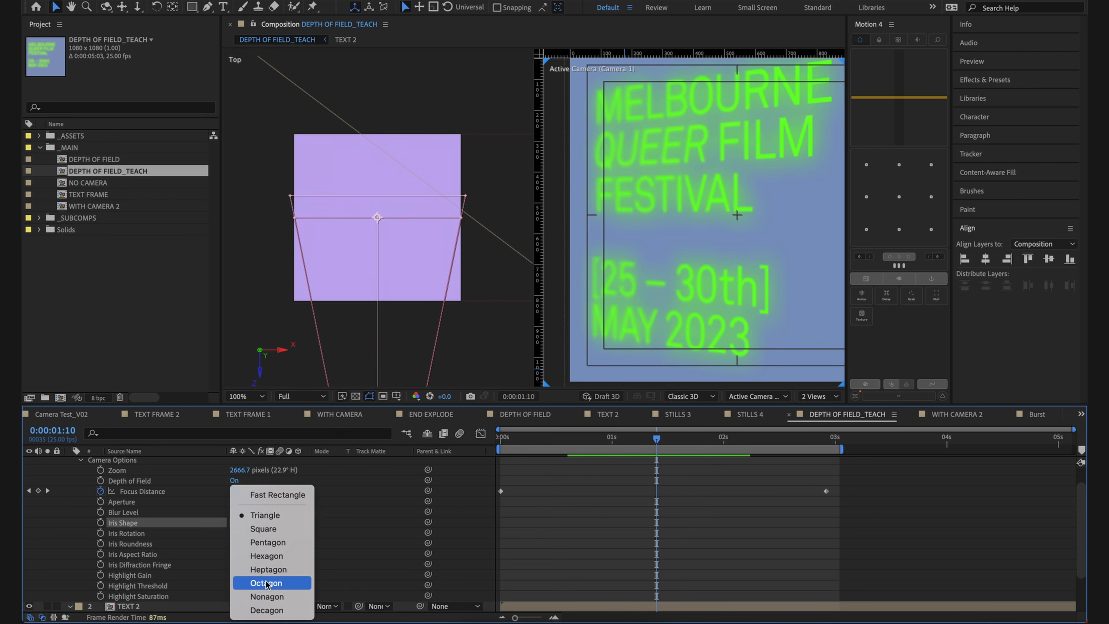
{"action": "left_click", "coordinate": [267, 596]}
{"action": "left_click", "coordinate": [533, 540]}
{"action": "mouse_move", "coordinate": [655, 439]}
{"action": "left_mouse_down"}
{"action": "mouse_move", "coordinate": [622, 441]}
{"action": "mouse_move", "coordinate": [649, 443]}
{"action": "left_mouse_up"}
Step: Set Camera 1's Iris Shape to Triangle and check the blur at 0:00:01:12
{"action": "left_click", "coordinate": [298, 520]}
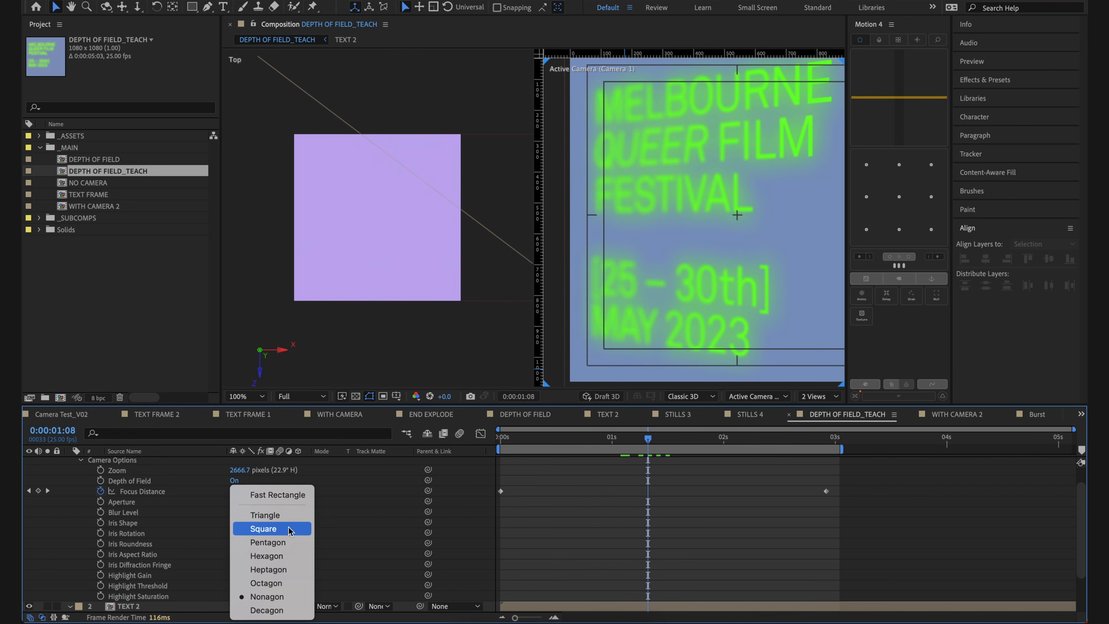
{"action": "left_click", "coordinate": [269, 448]}
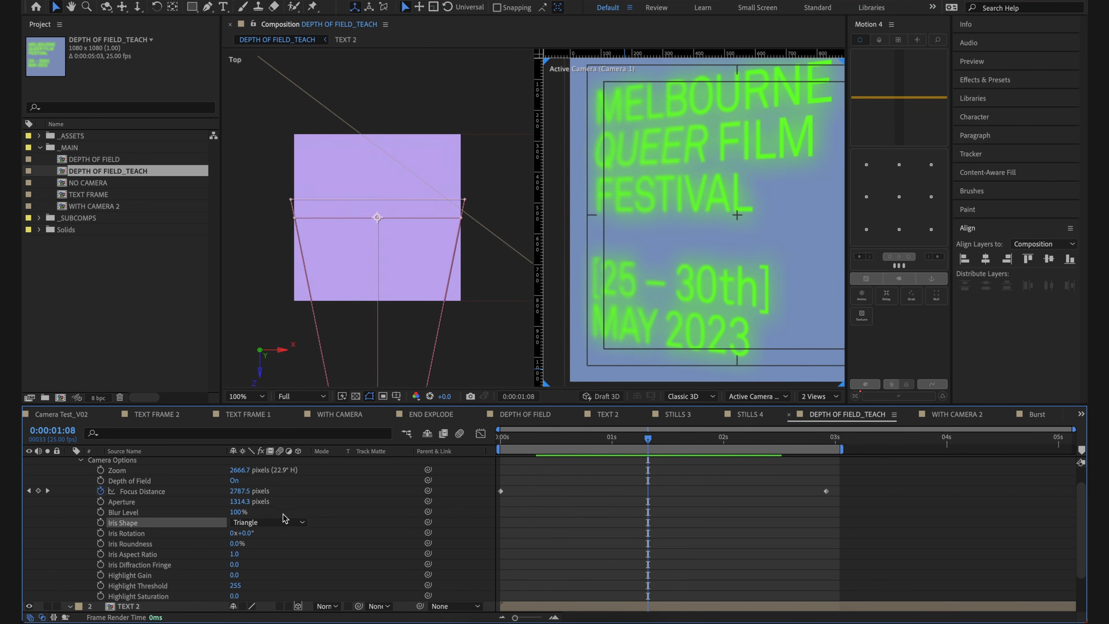
{"action": "left_click", "coordinate": [704, 505]}
{"action": "left_click_drag", "start_coordinate": [615, 440], "coordinate": [665, 459]}
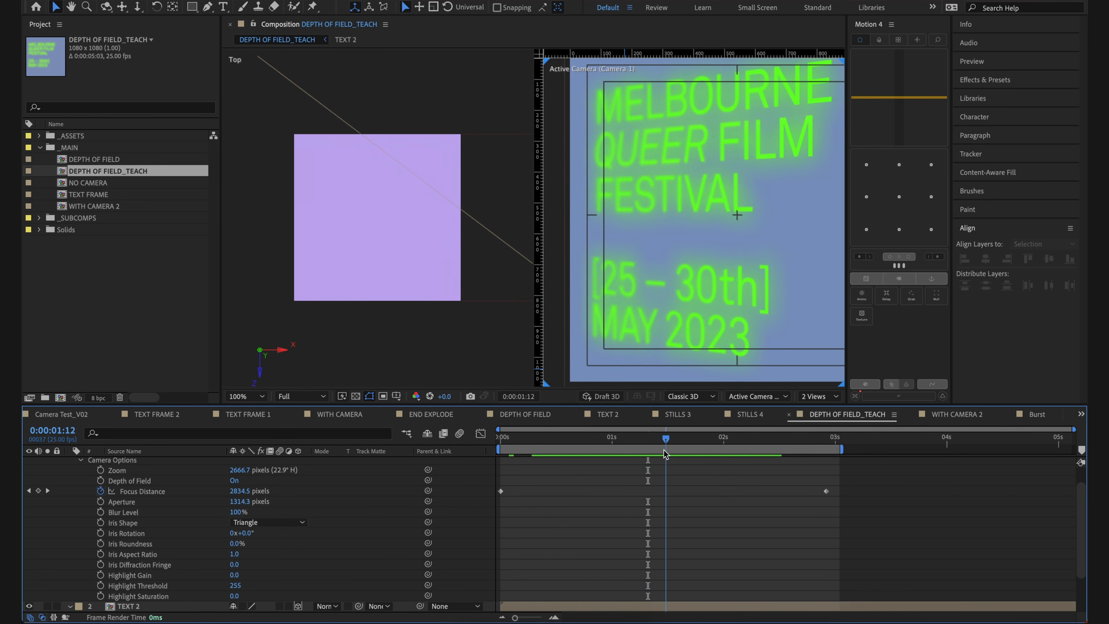
{"action": "left_click", "coordinate": [288, 521]}
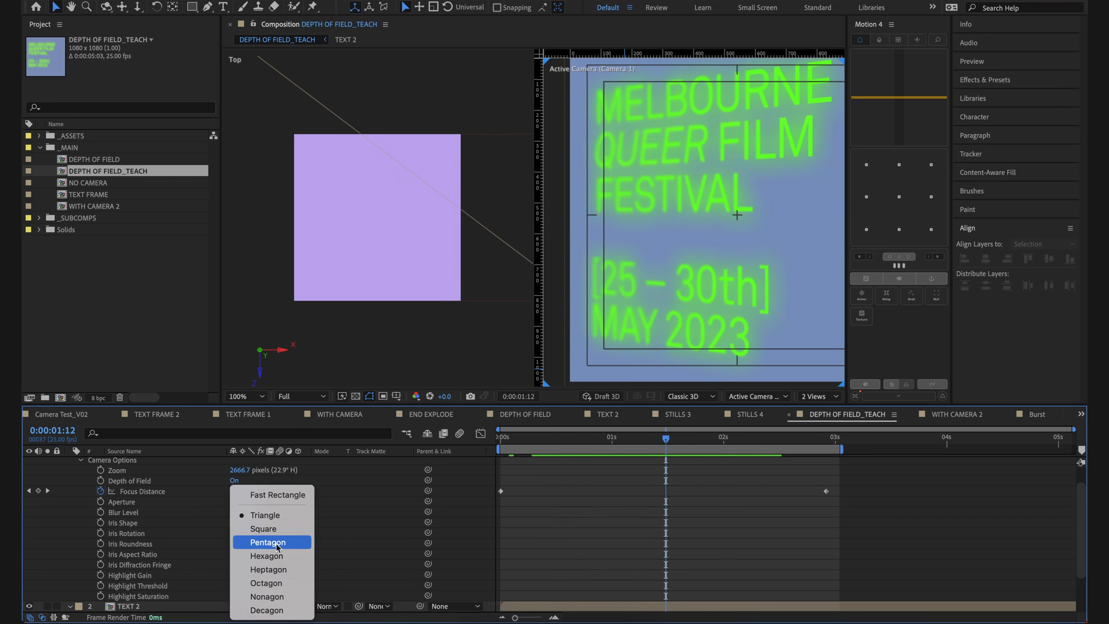
{"action": "left_click", "coordinate": [344, 574]}
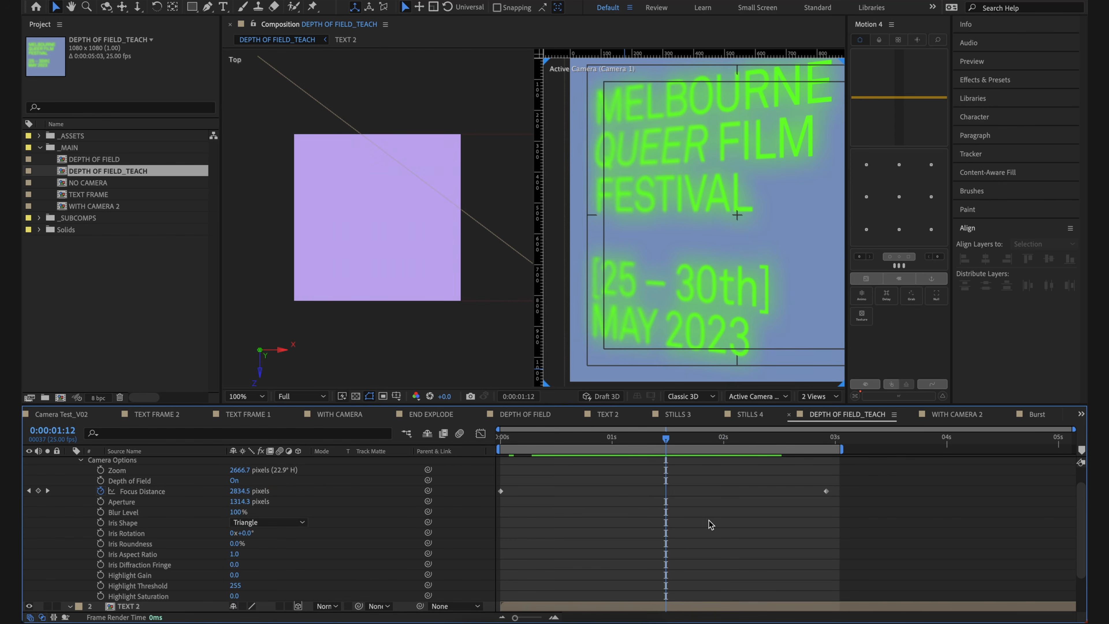
Step: Set Camera 1's Blur Level to 57%, trying a much higher level and undoing it
{"action": "scroll", "coordinate": [138, 556], "scroll_direction": "up", "scroll_amount": 1}
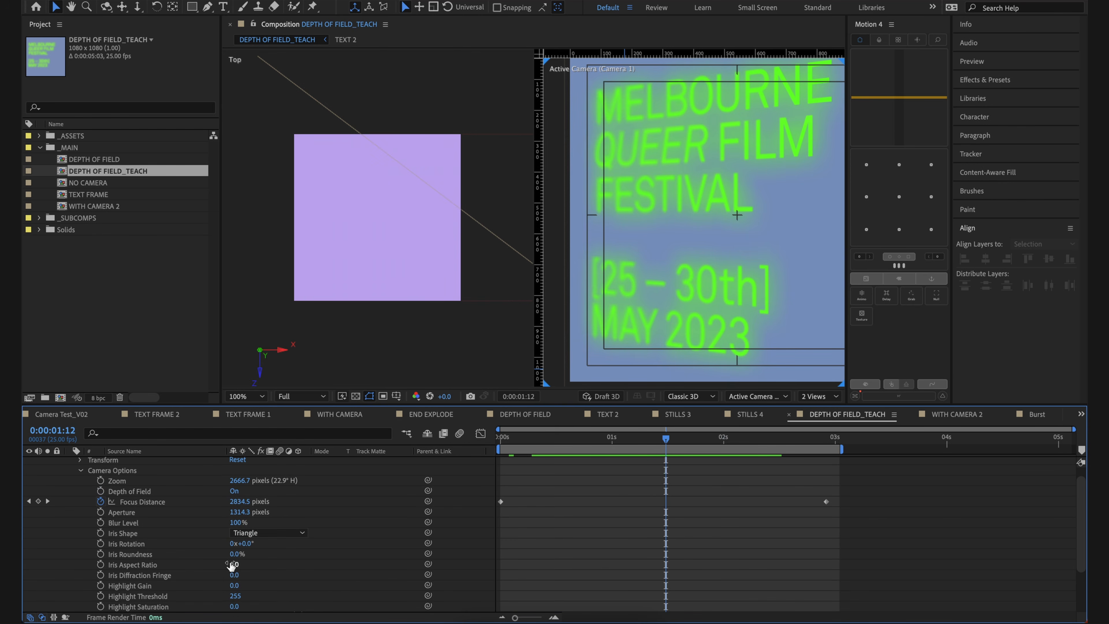
{"action": "left_click_drag", "start_coordinate": [234, 522], "coordinate": [212, 523]}
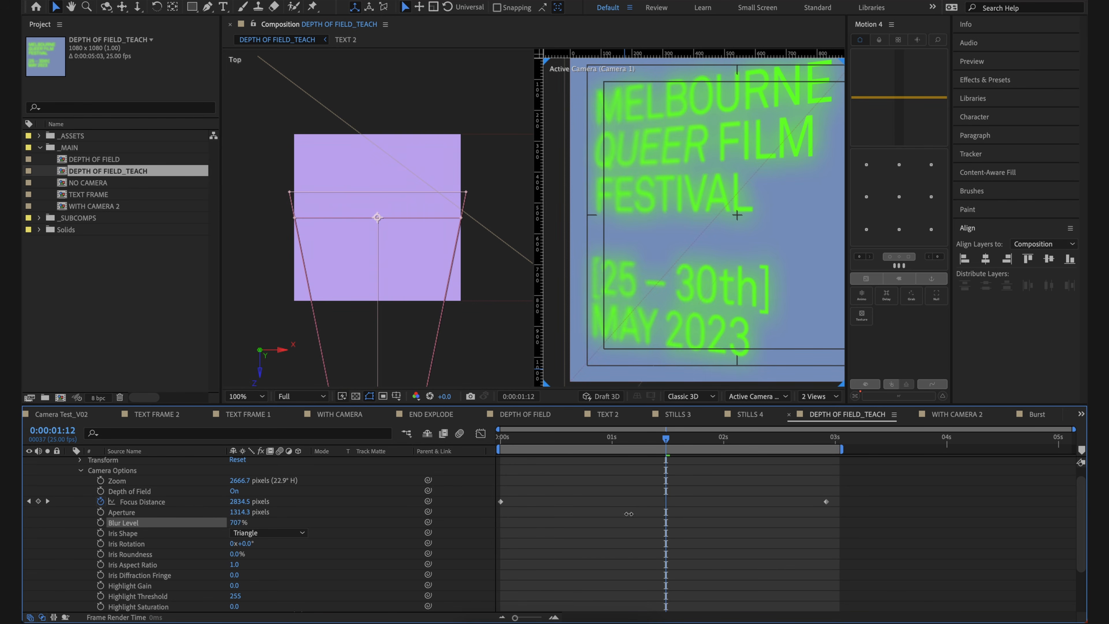
{"action": "left_click_drag", "start_coordinate": [629, 513], "coordinate": [759, 515]}
{"action": "left_click", "coordinate": [733, 521]}
{"action": "key", "text": "super+z"}
{"action": "left_click", "coordinate": [682, 513]}
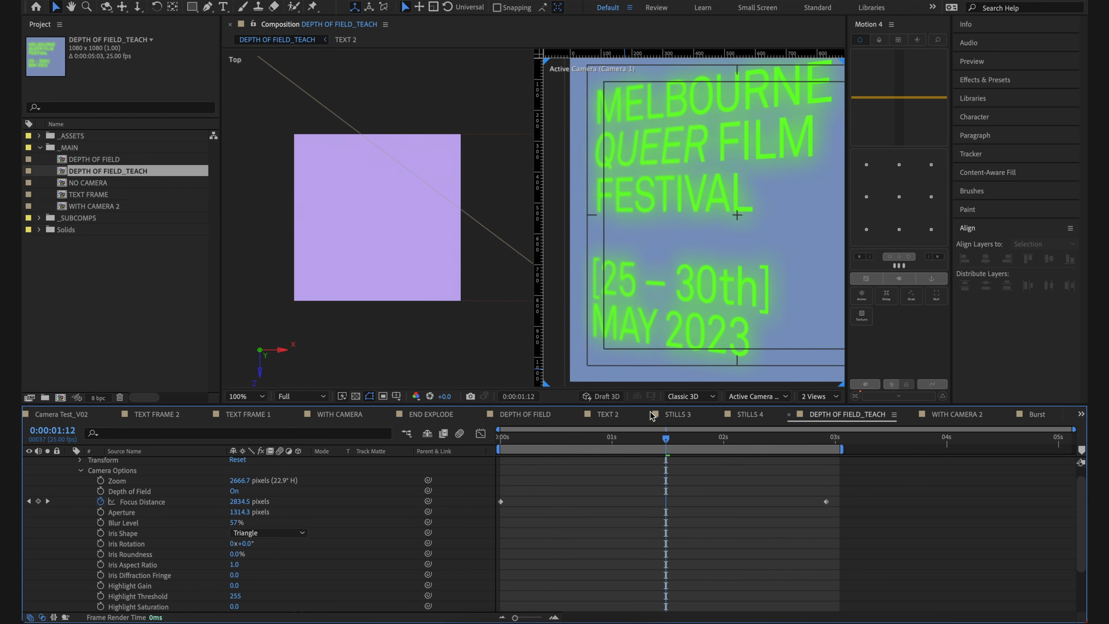
Step: Return to the first frame, reframe the camera view and select the TEXT 2 layer in it
{"action": "scroll", "coordinate": [677, 229], "scroll_direction": "down", "scroll_amount": 1}
{"action": "left_click_drag", "start_coordinate": [712, 256], "coordinate": [716, 254]}
{"action": "scroll", "coordinate": [716, 254], "scroll_direction": "up", "scroll_amount": 1}
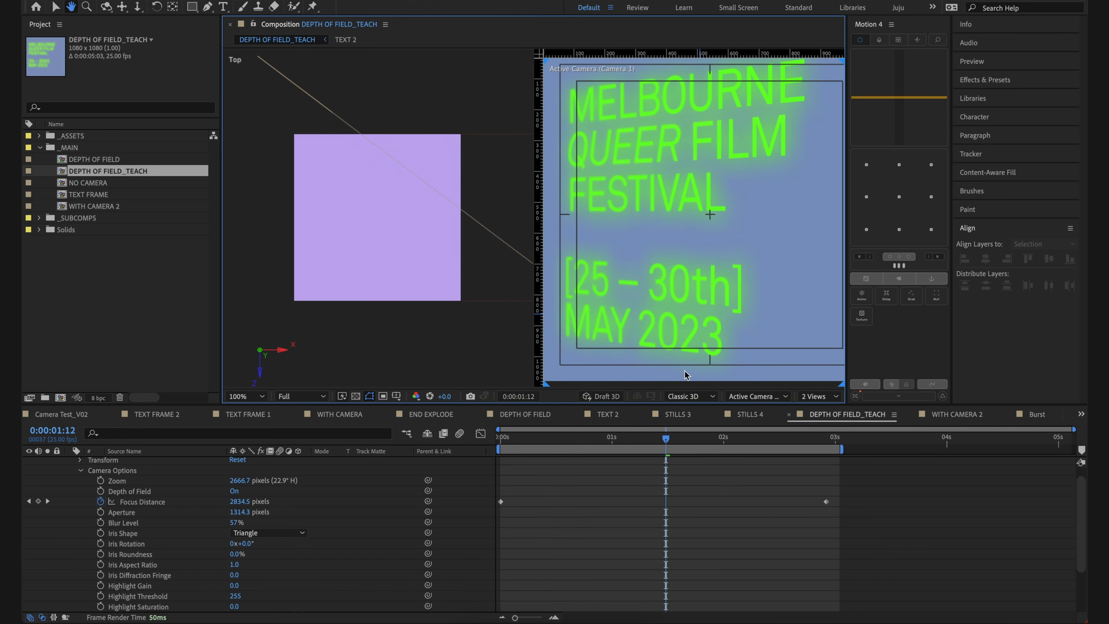
{"action": "left_click", "coordinate": [443, 450]}
{"action": "key", "text": "Home"}
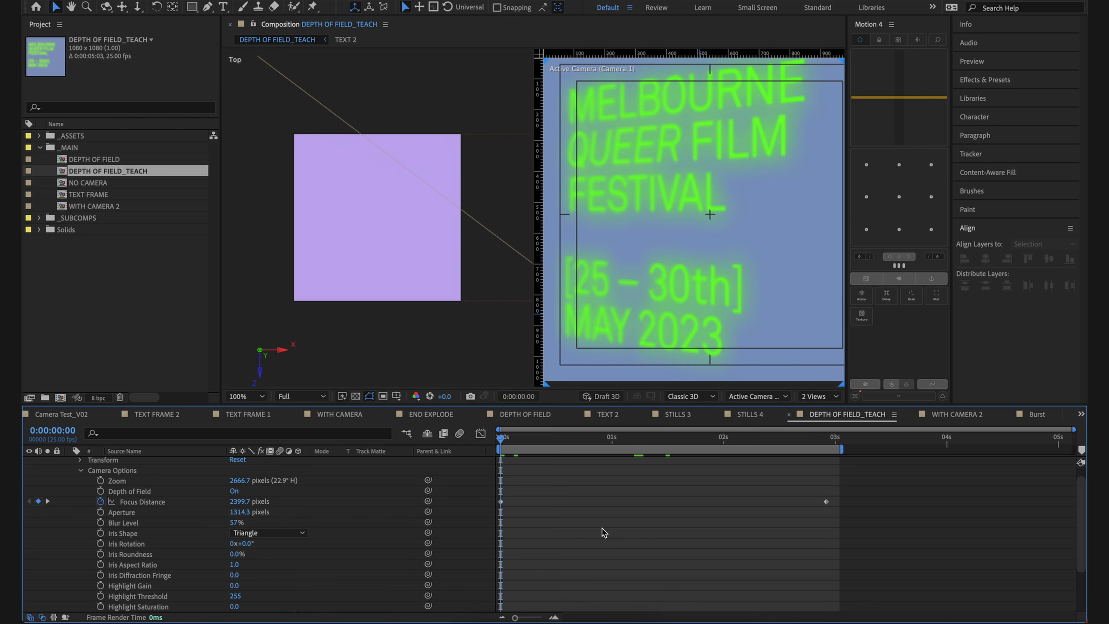
{"action": "scroll", "coordinate": [603, 532], "scroll_direction": "up", "scroll_amount": 1}
{"action": "left_click", "coordinate": [706, 201]}
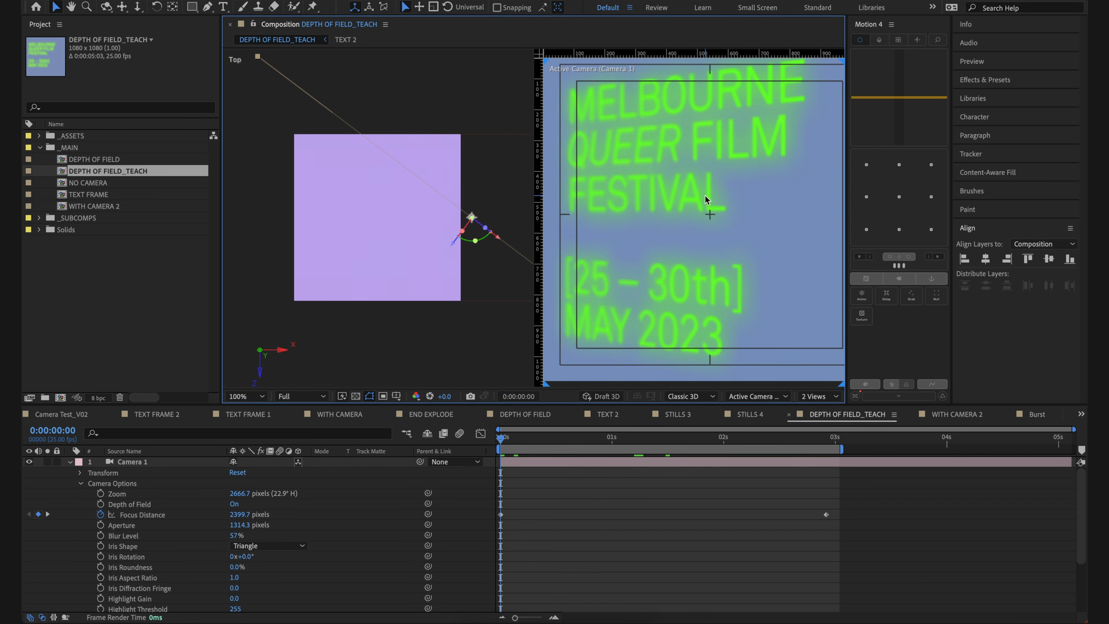